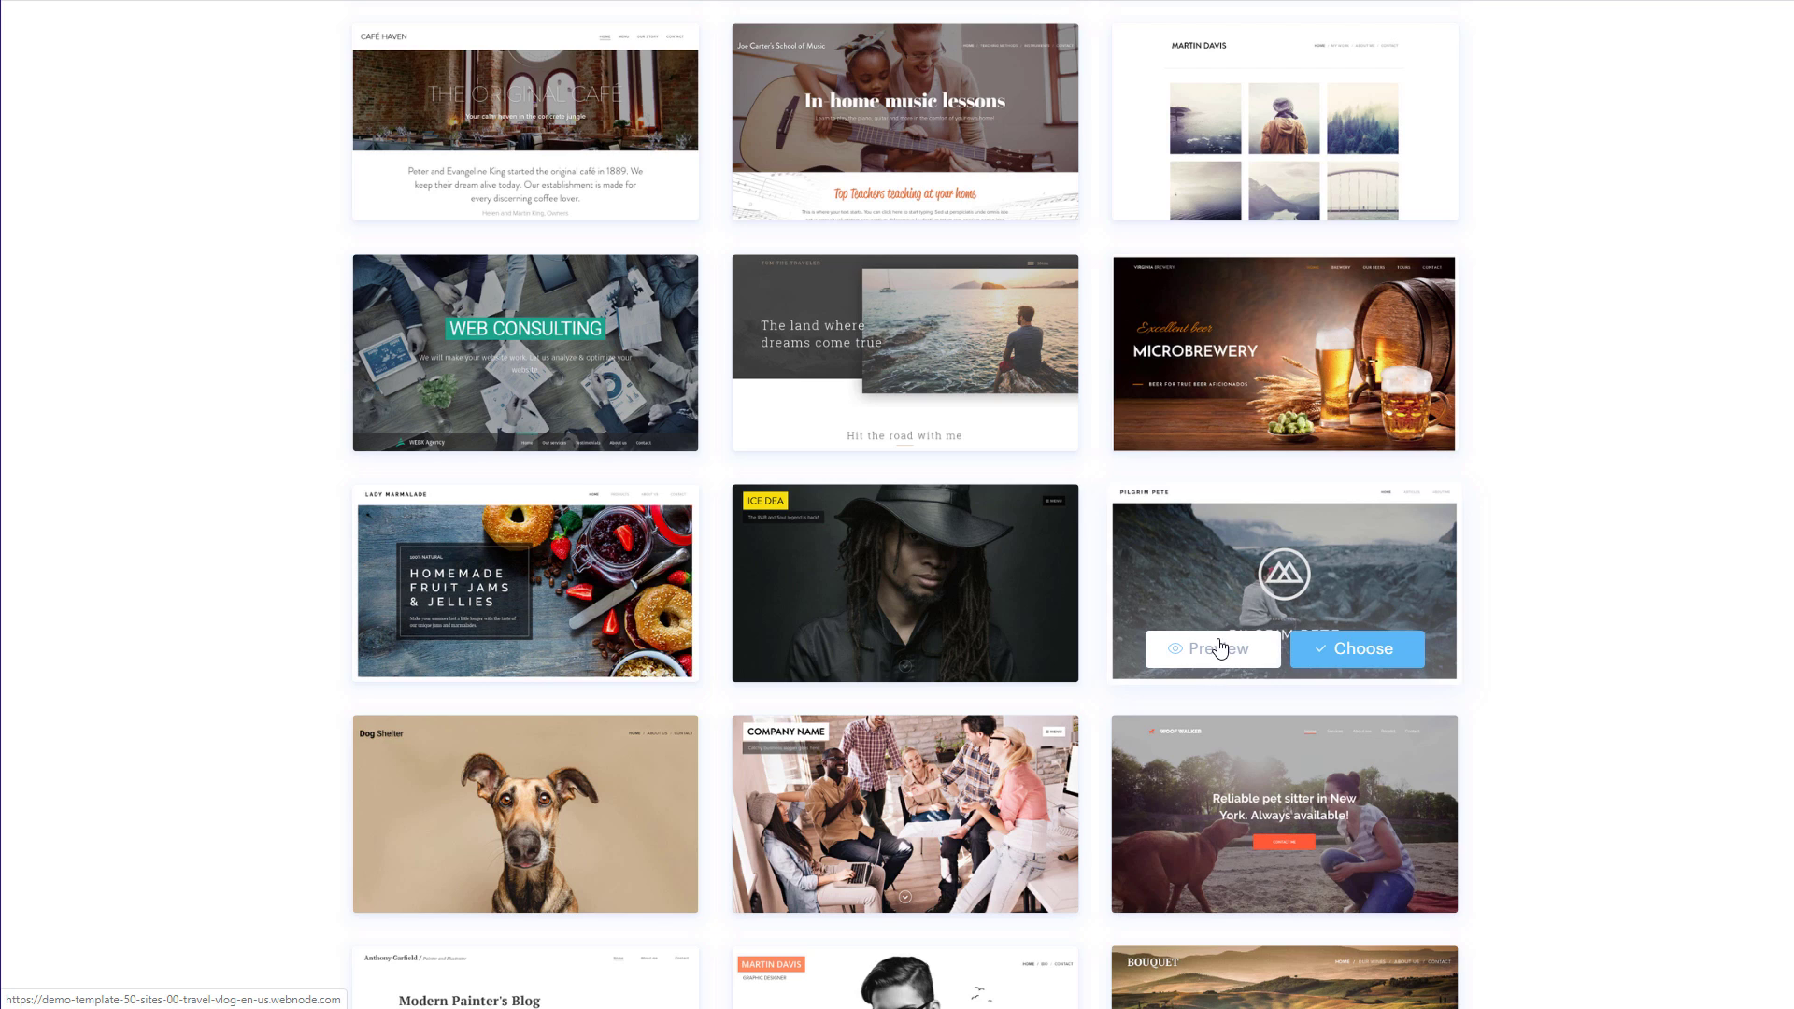
Step: Choose the Pilgrim Pete travel vlog template for the new website
click(1352, 651)
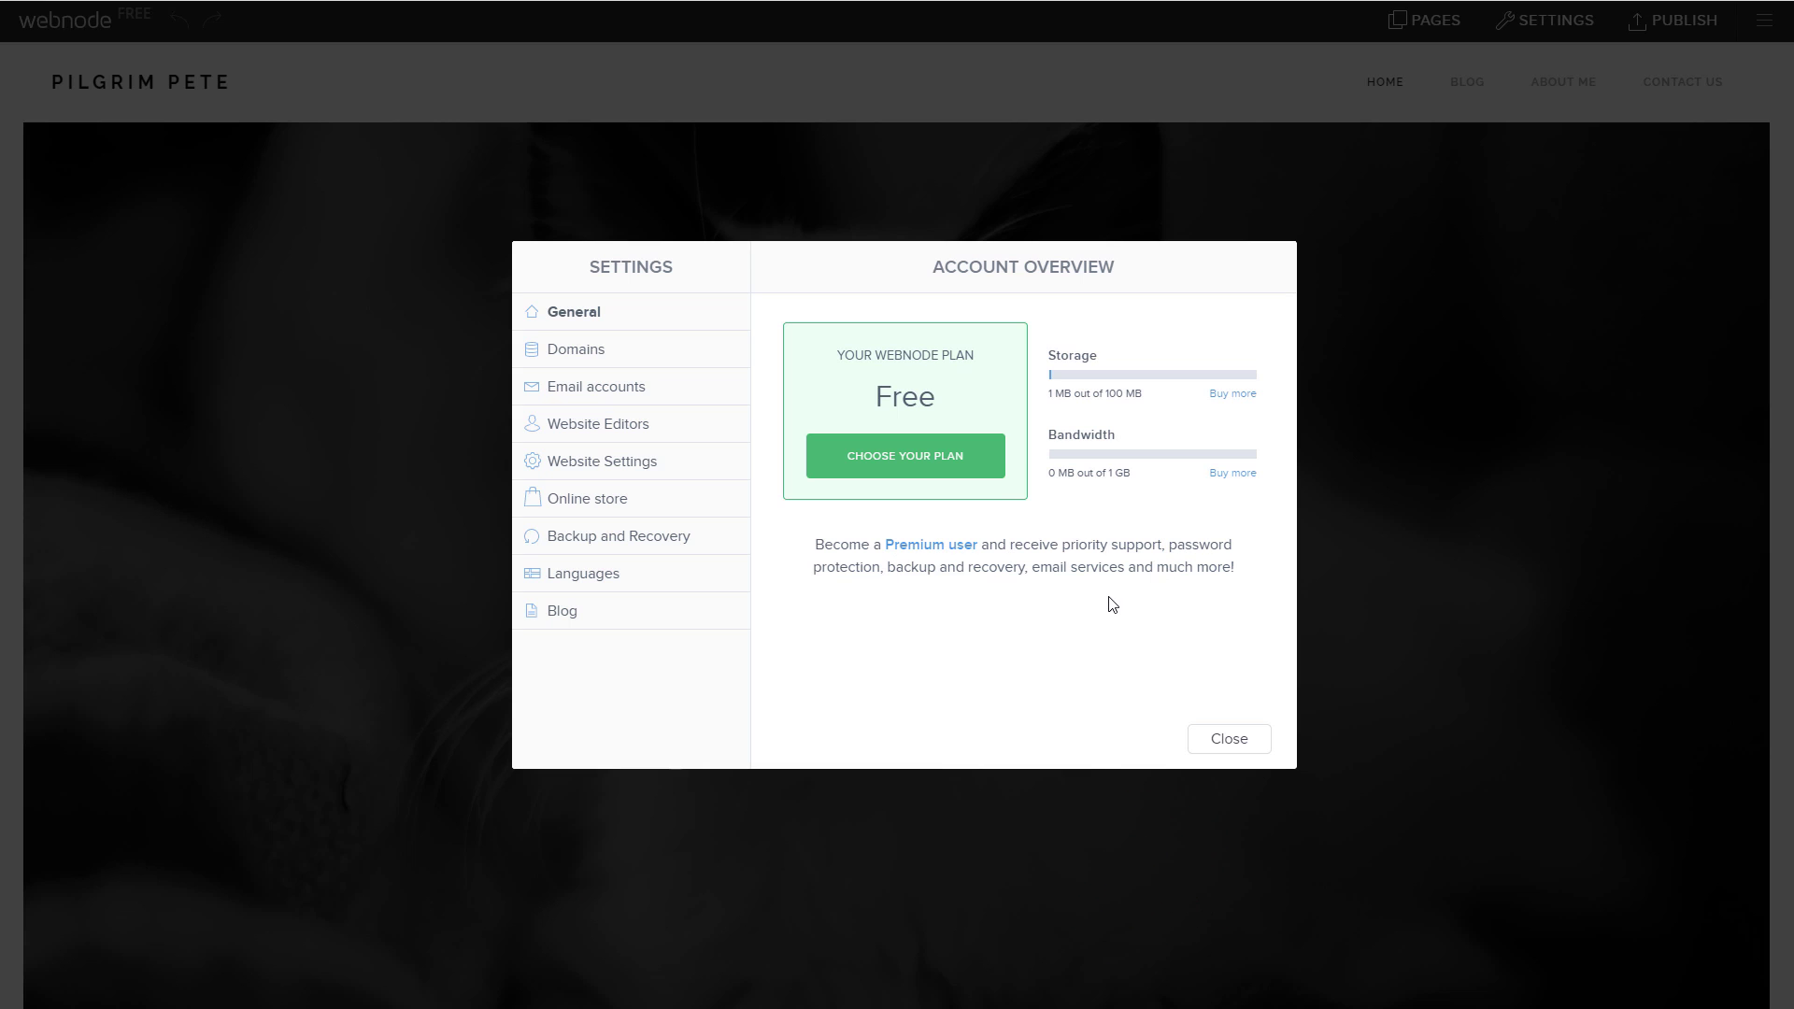
Step: Open the premium plan comparison and review the prices and features of the Profi, Standard, Mini and Limited plans
click(957, 464)
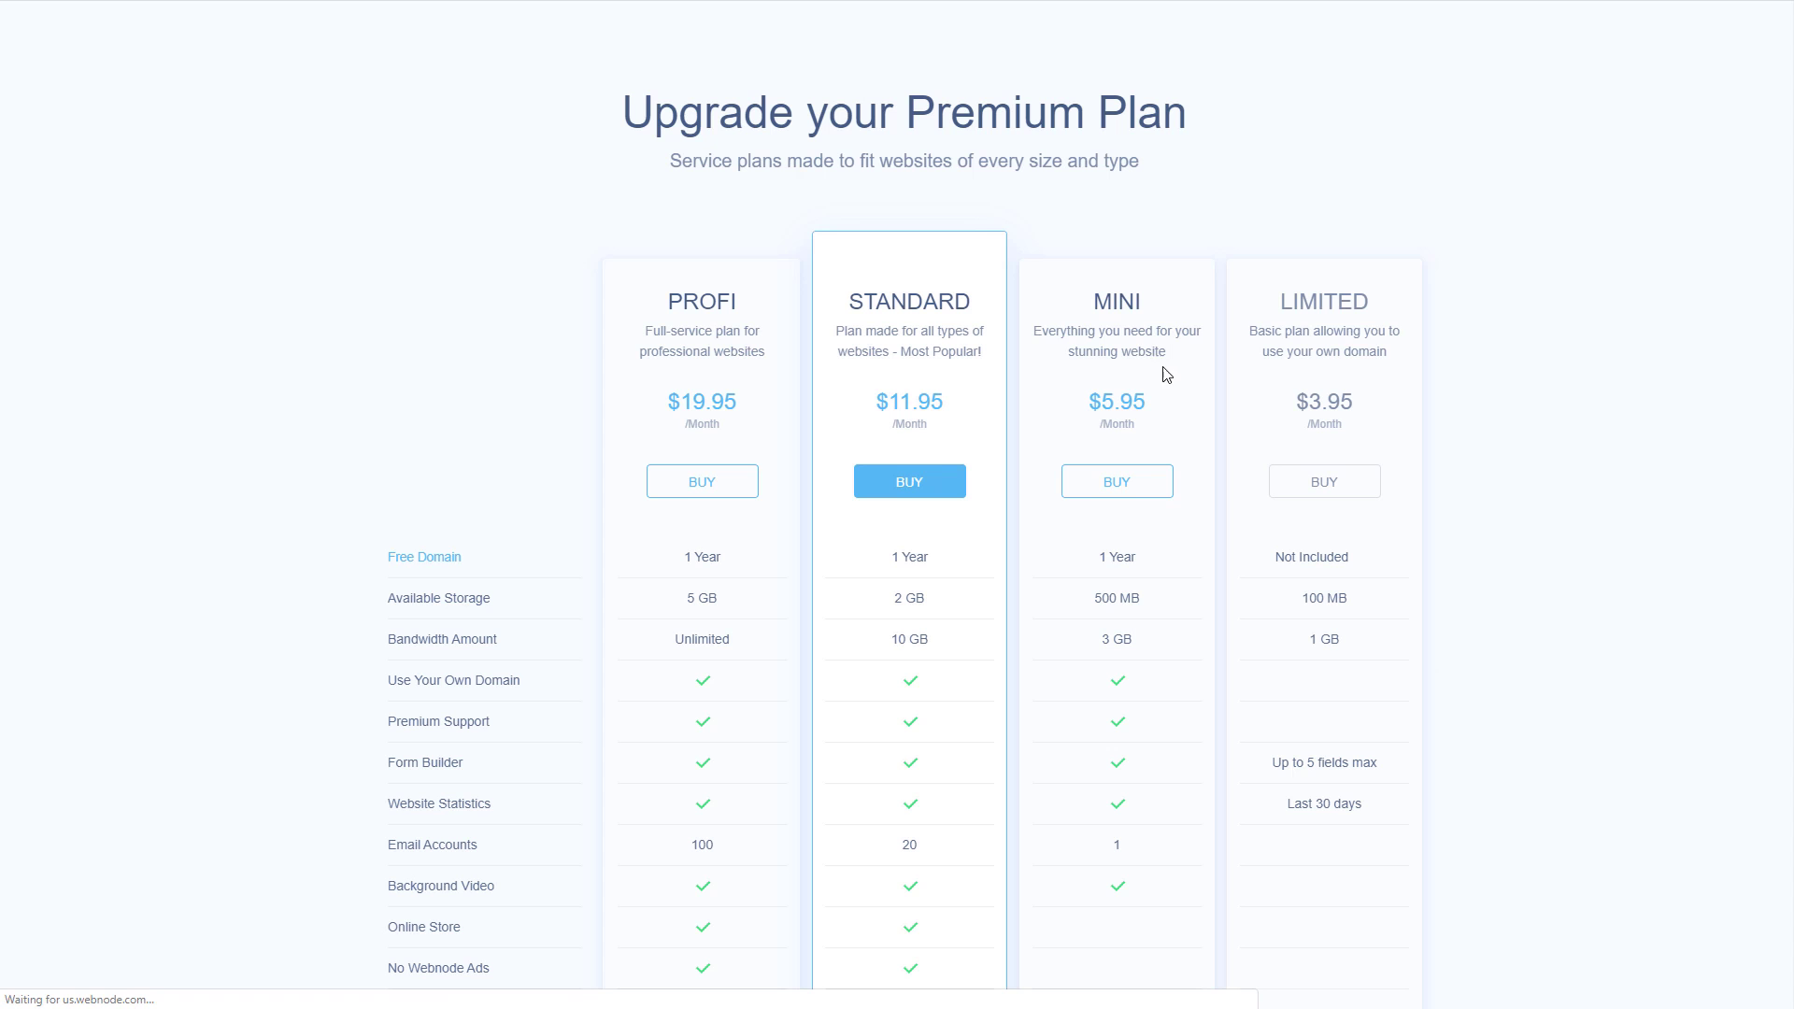
scroll(837, 507, down, 2)
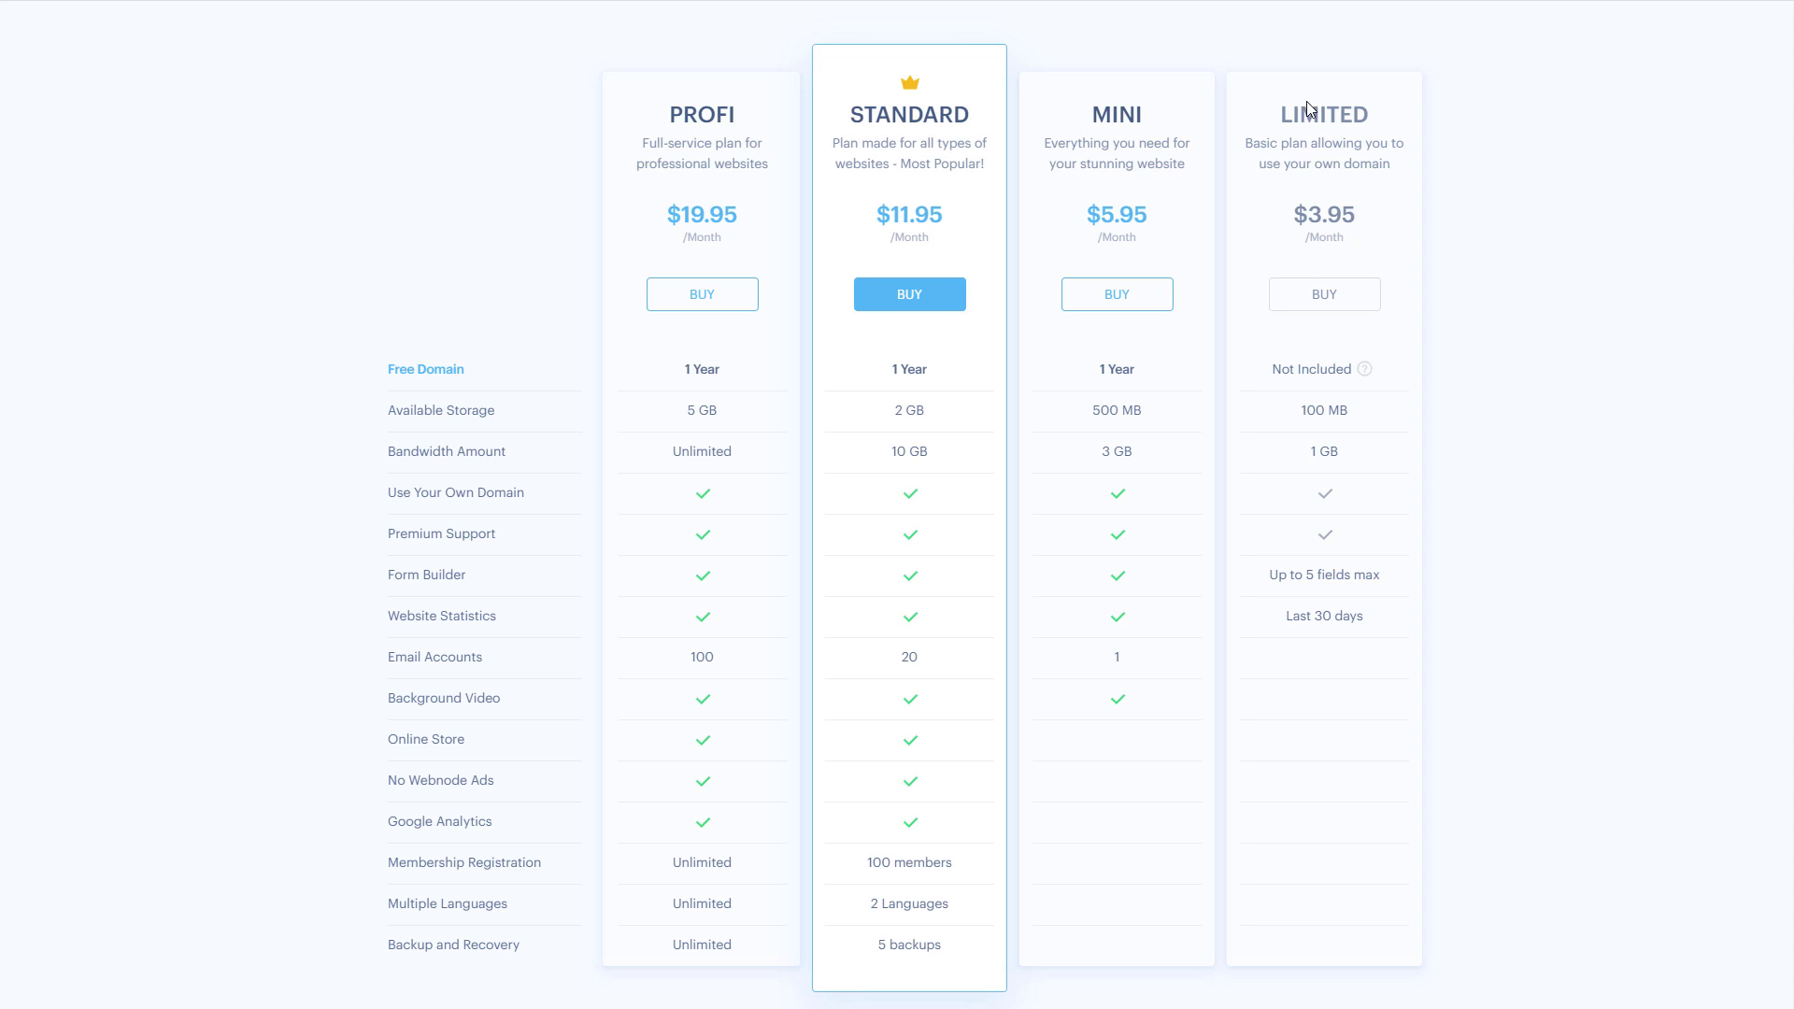
drag(1292, 114, 1302, 114)
click(1136, 116)
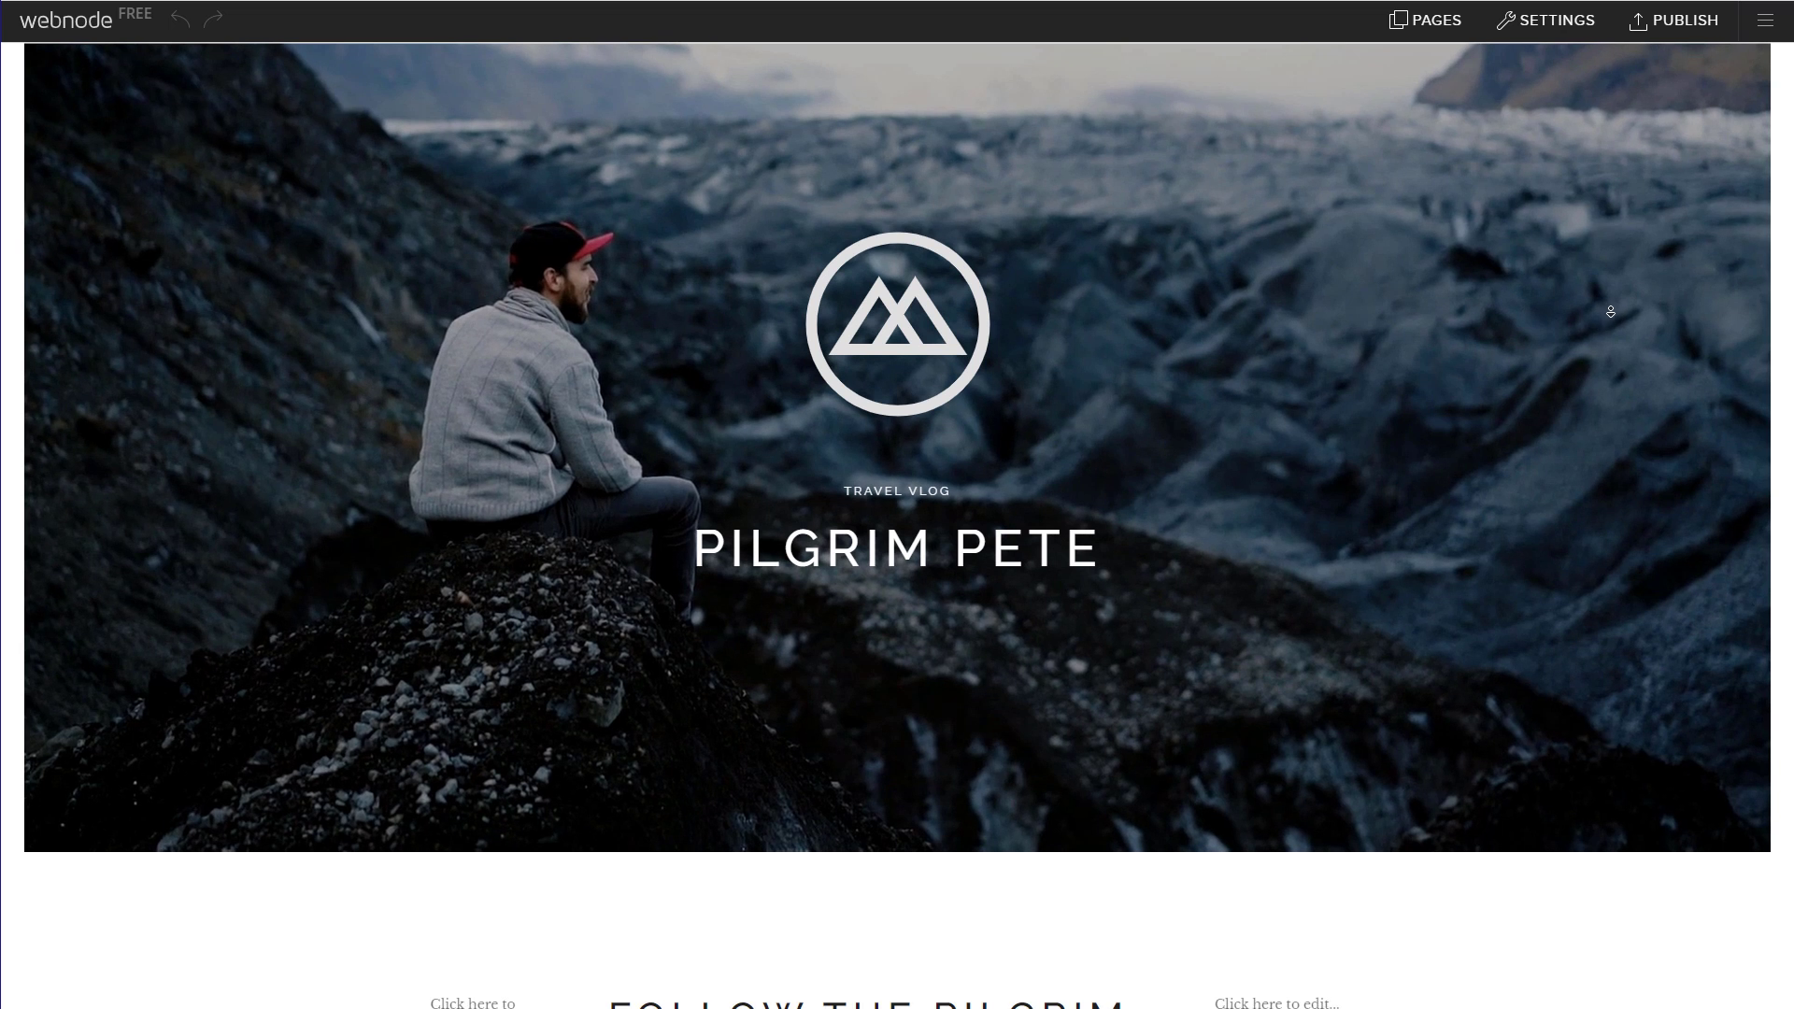
Step: Examine the template's homepage from the banner through the latest posts to the footer
scroll(1614, 343, down, 4)
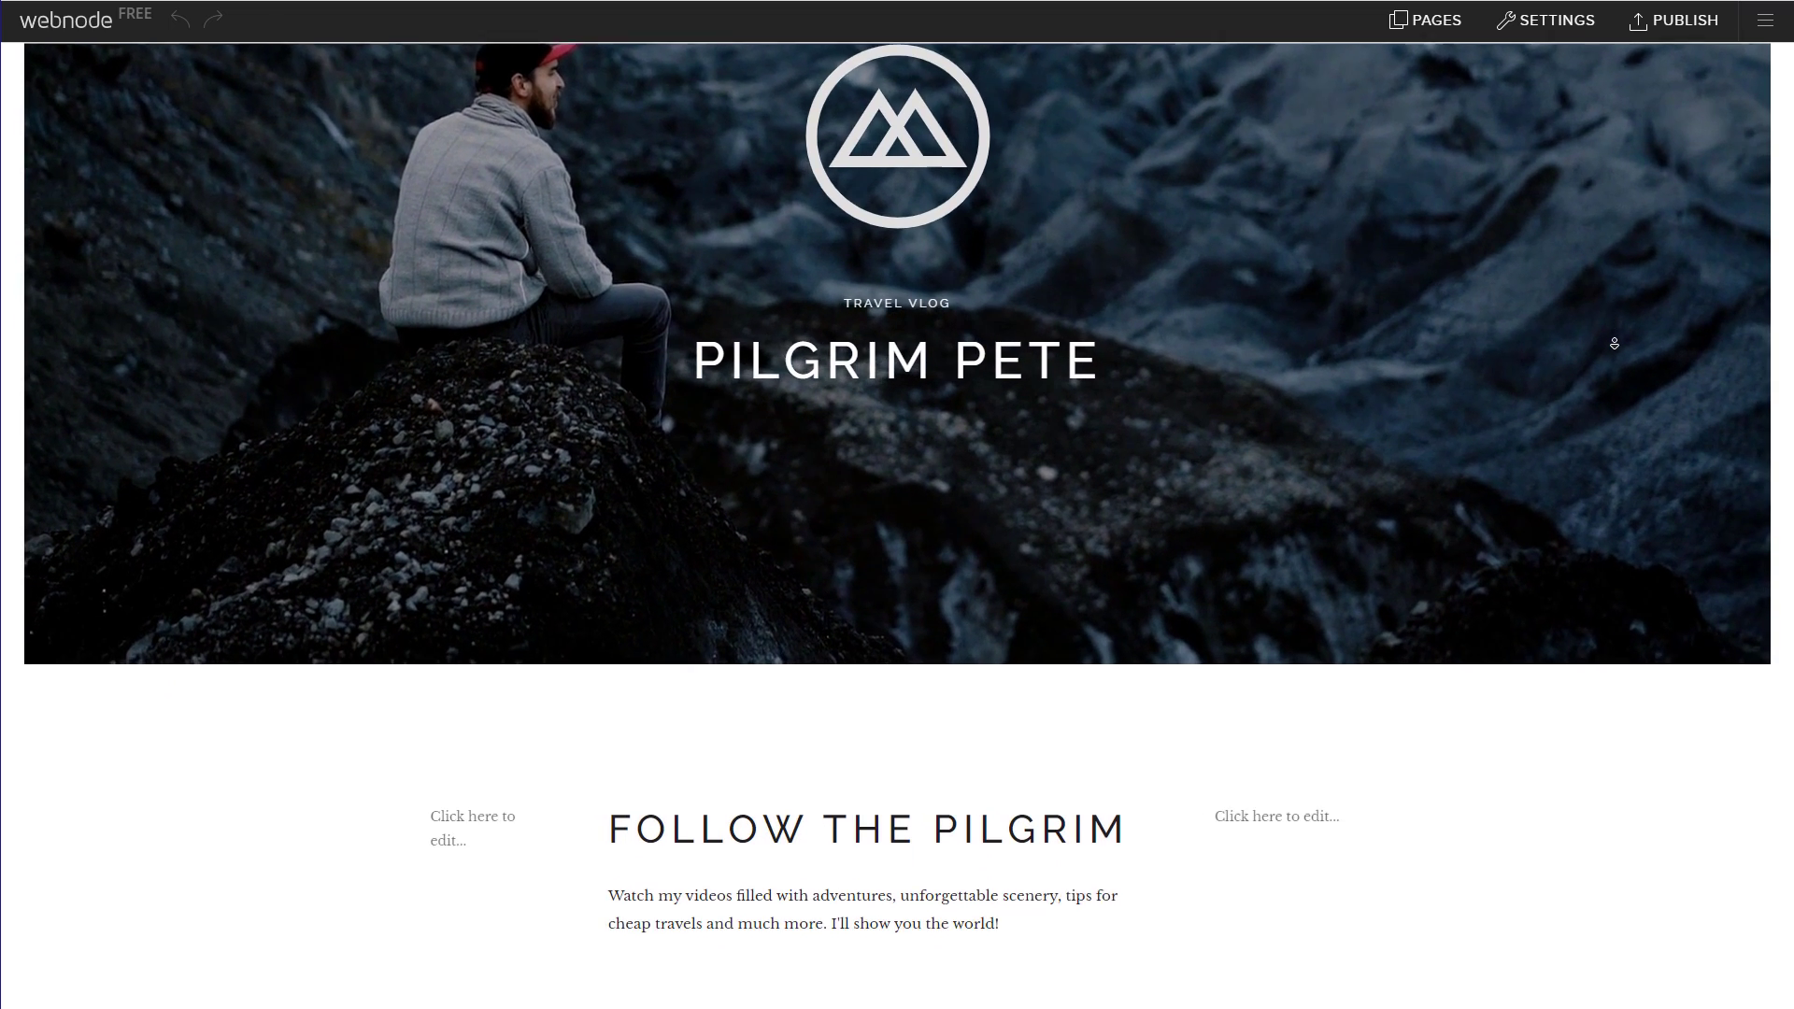
scroll(1614, 343, down, 5)
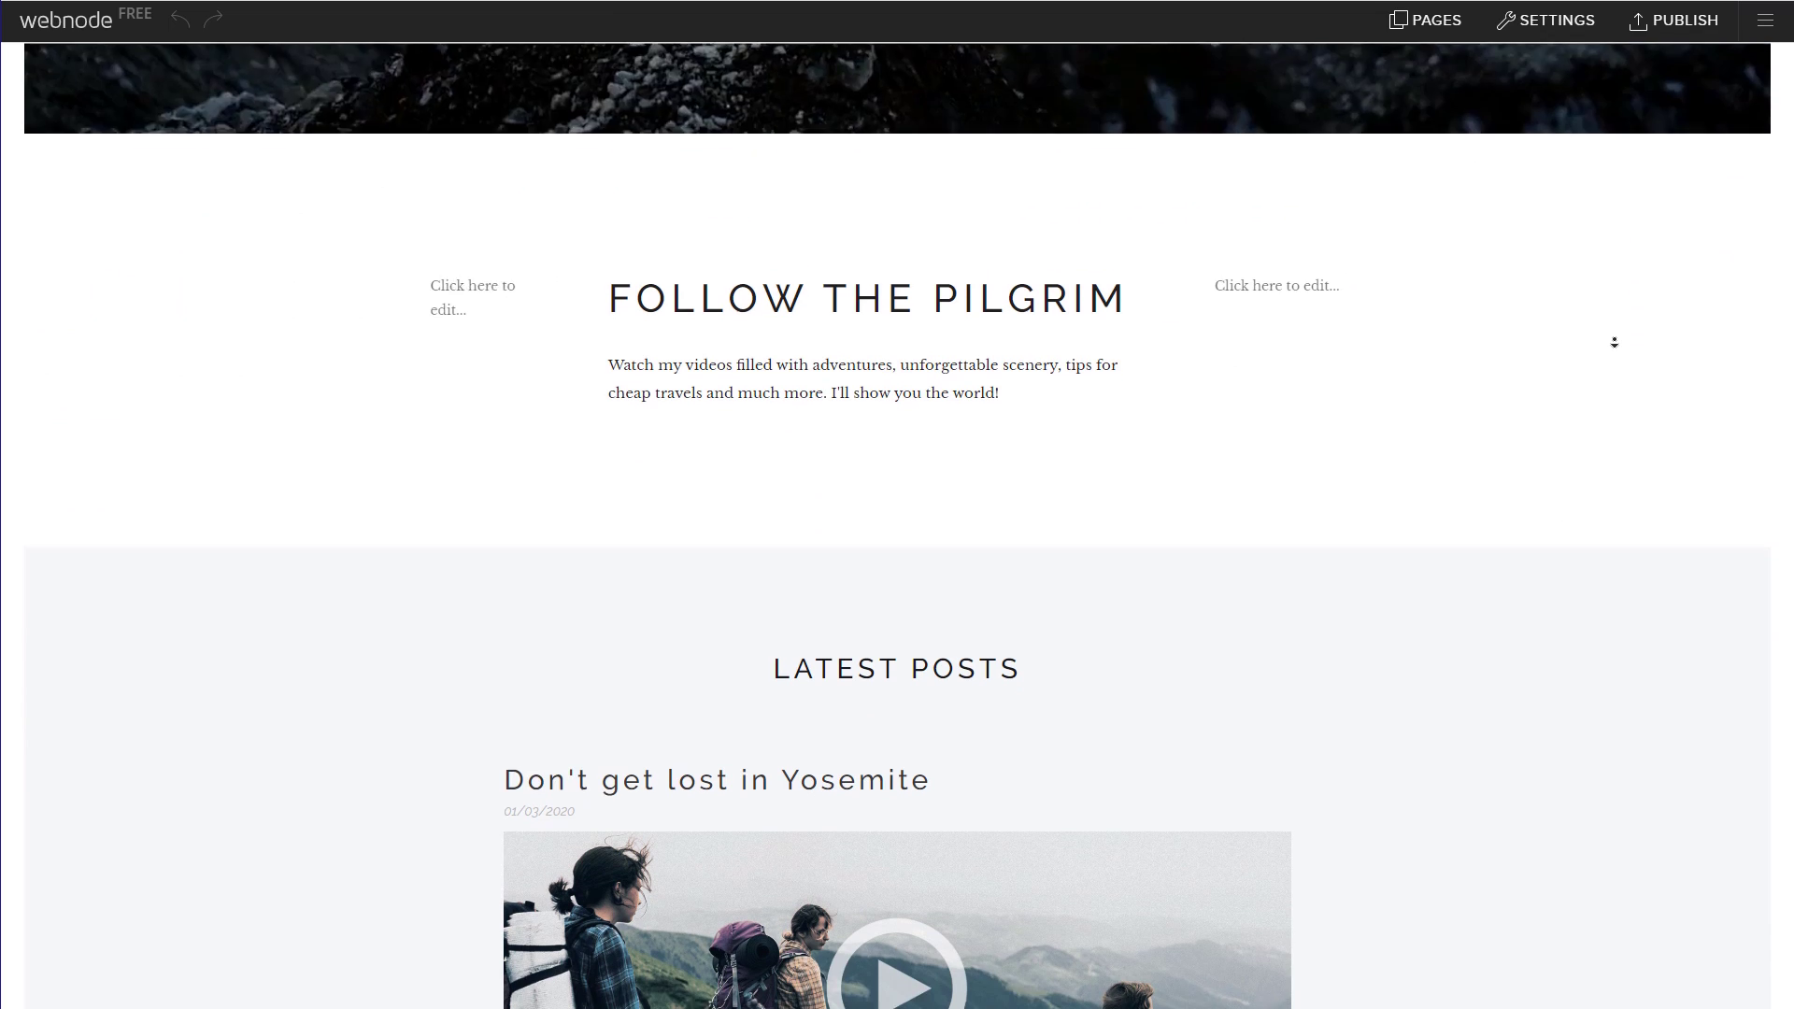
scroll(1614, 343, down, 5)
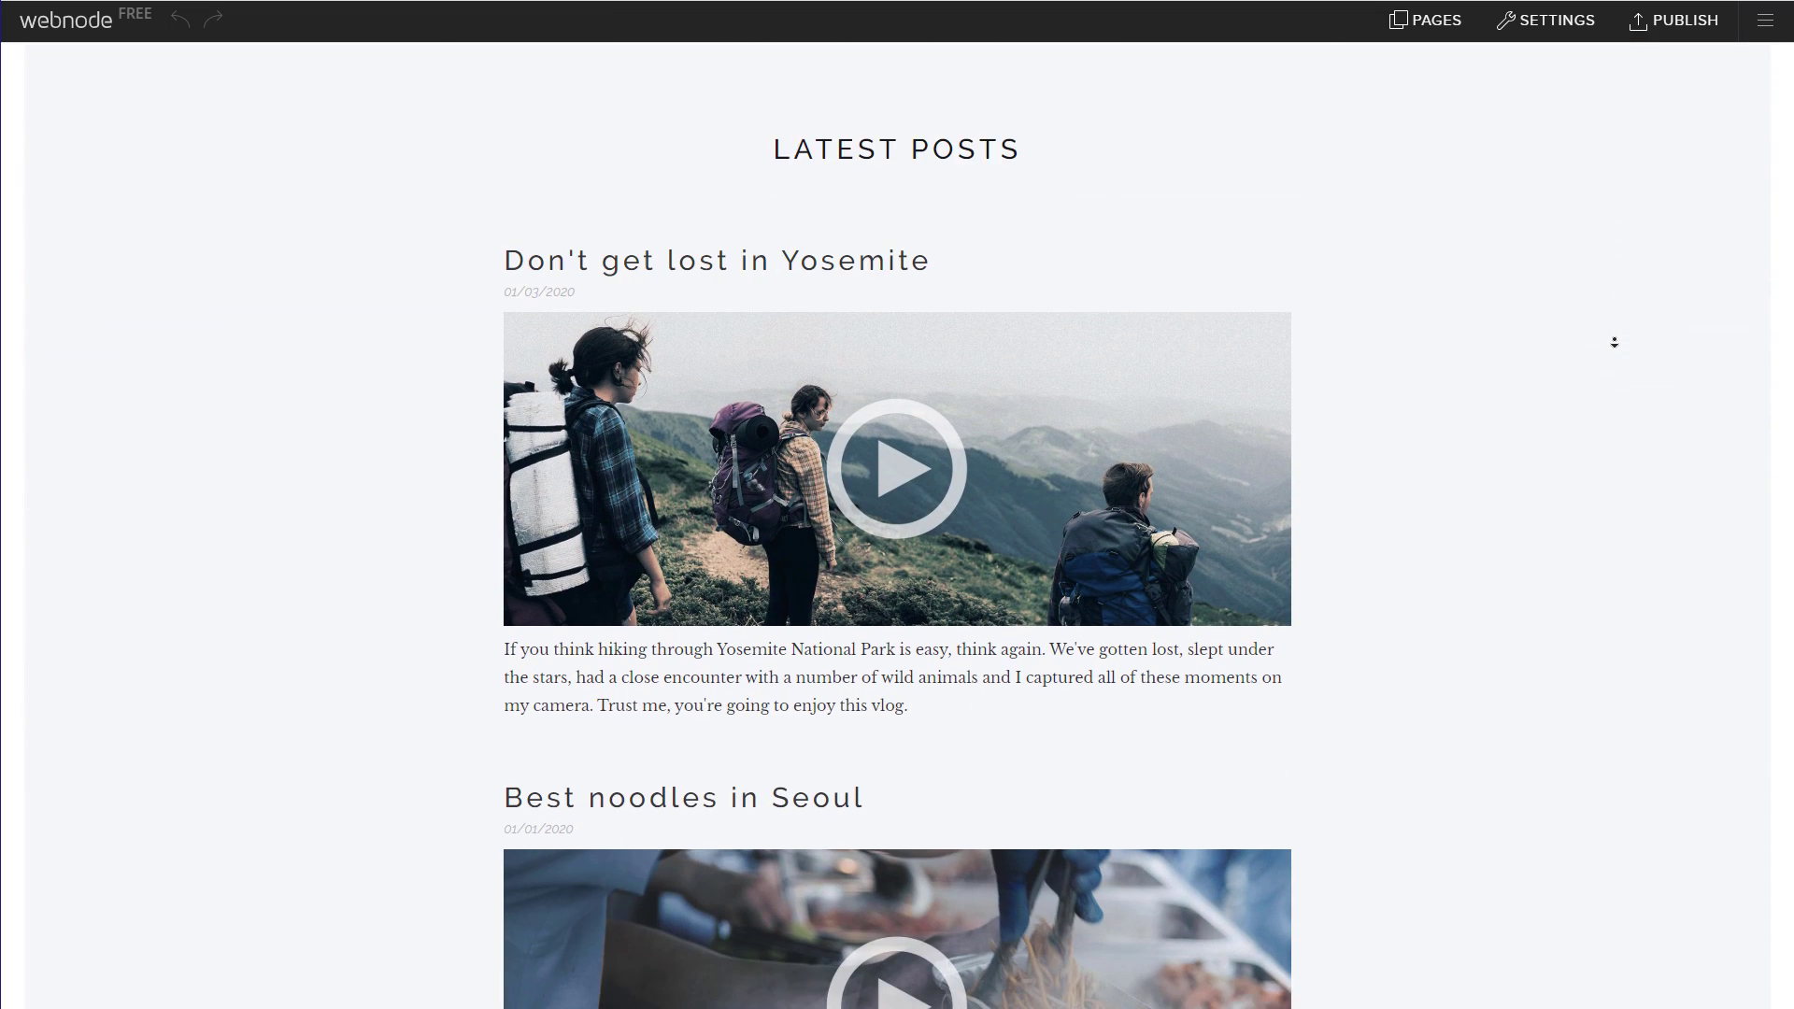
scroll(1613, 343, down, 5)
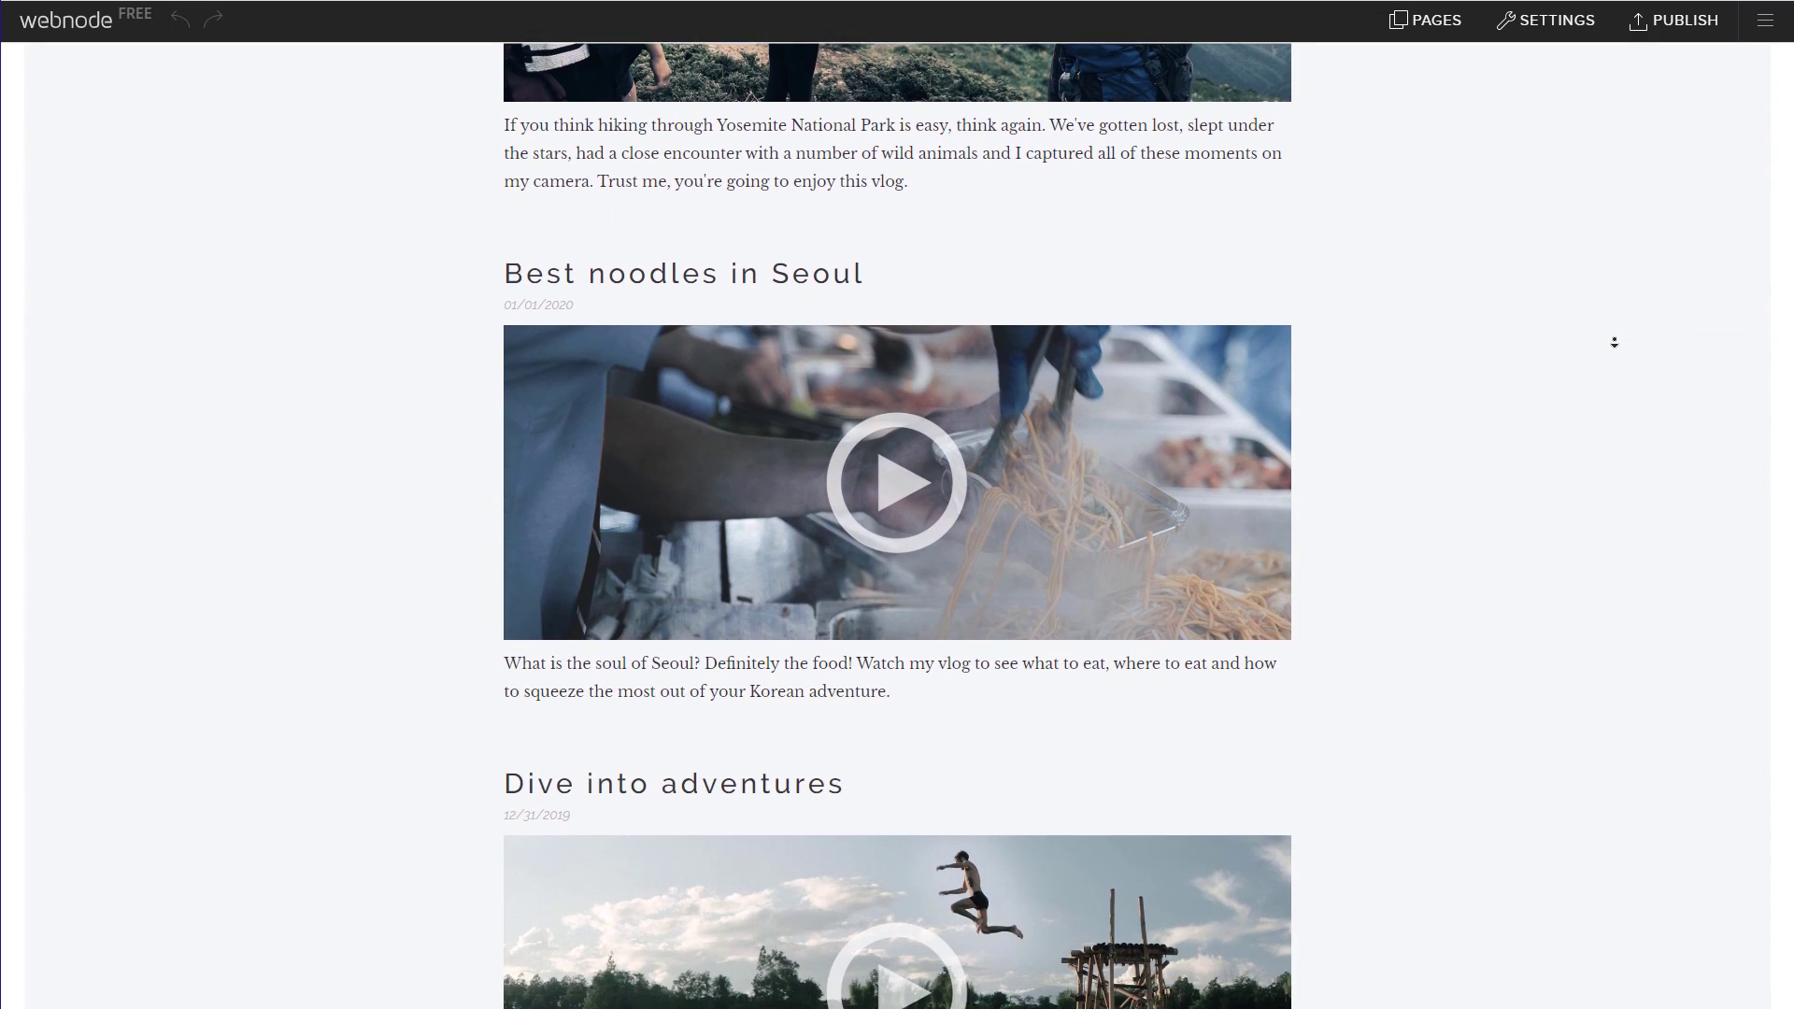
scroll(1613, 342, down, 5)
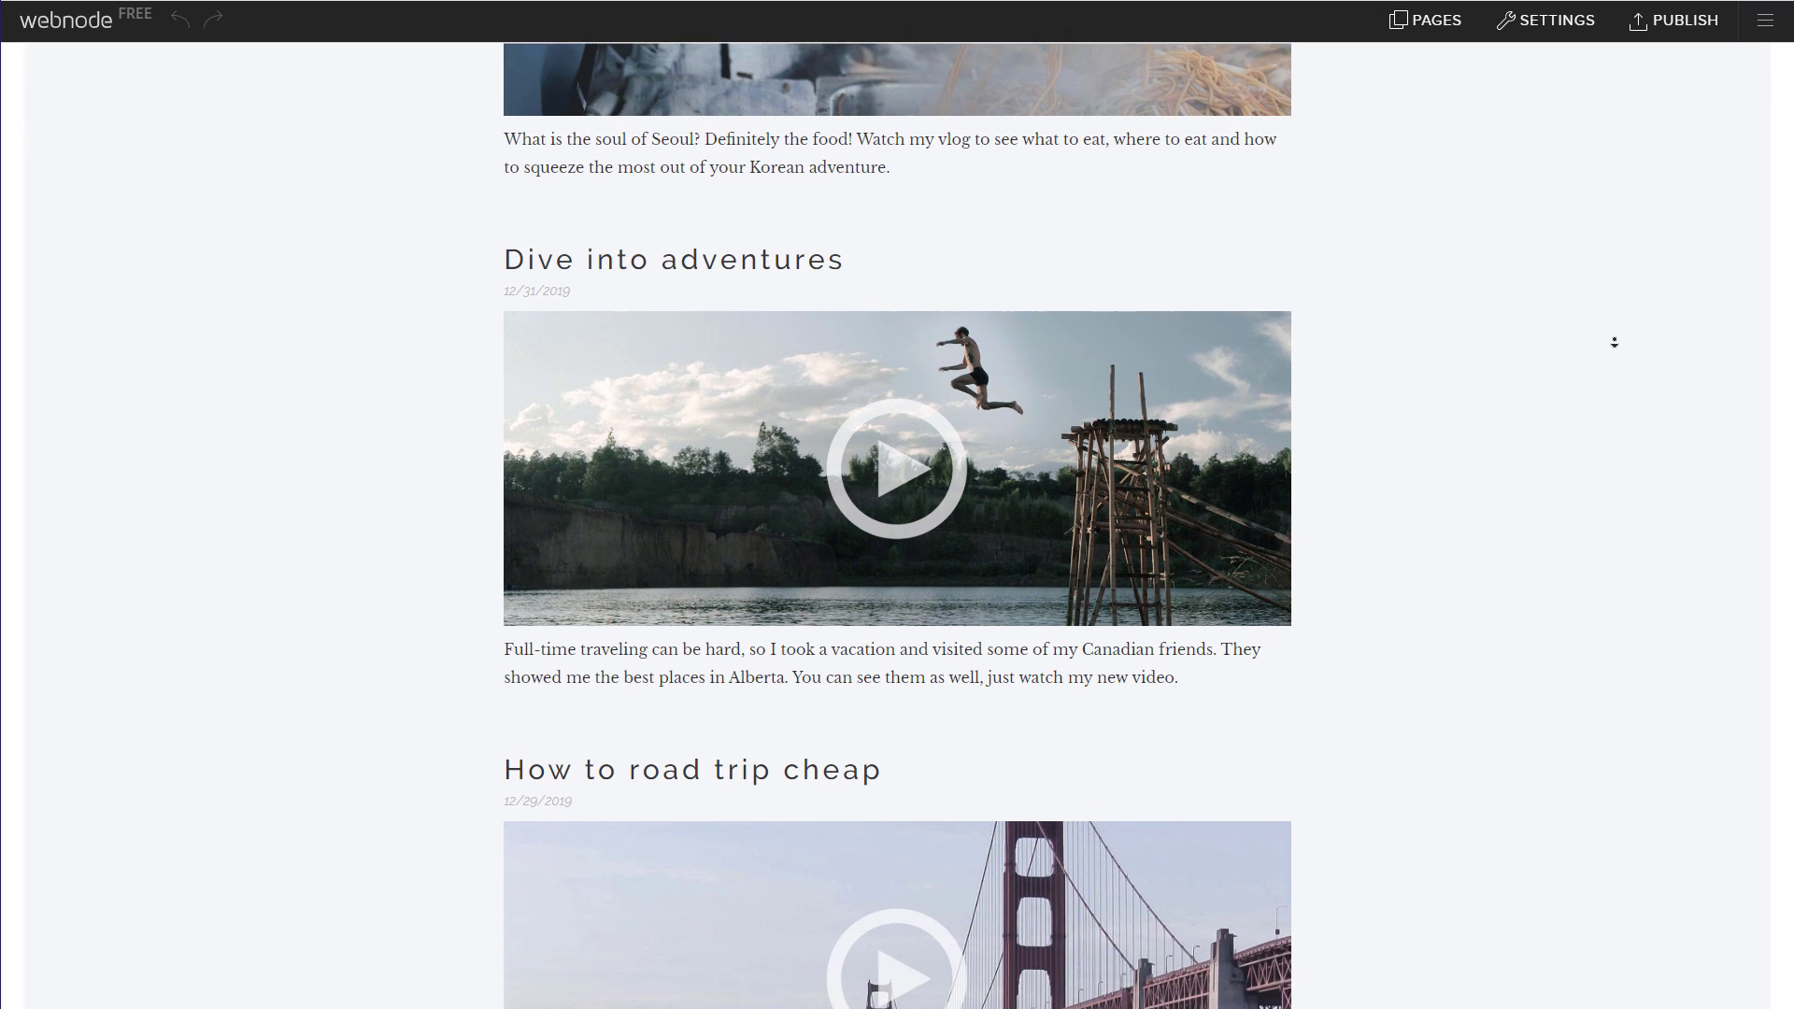
scroll(1614, 343, down, 5)
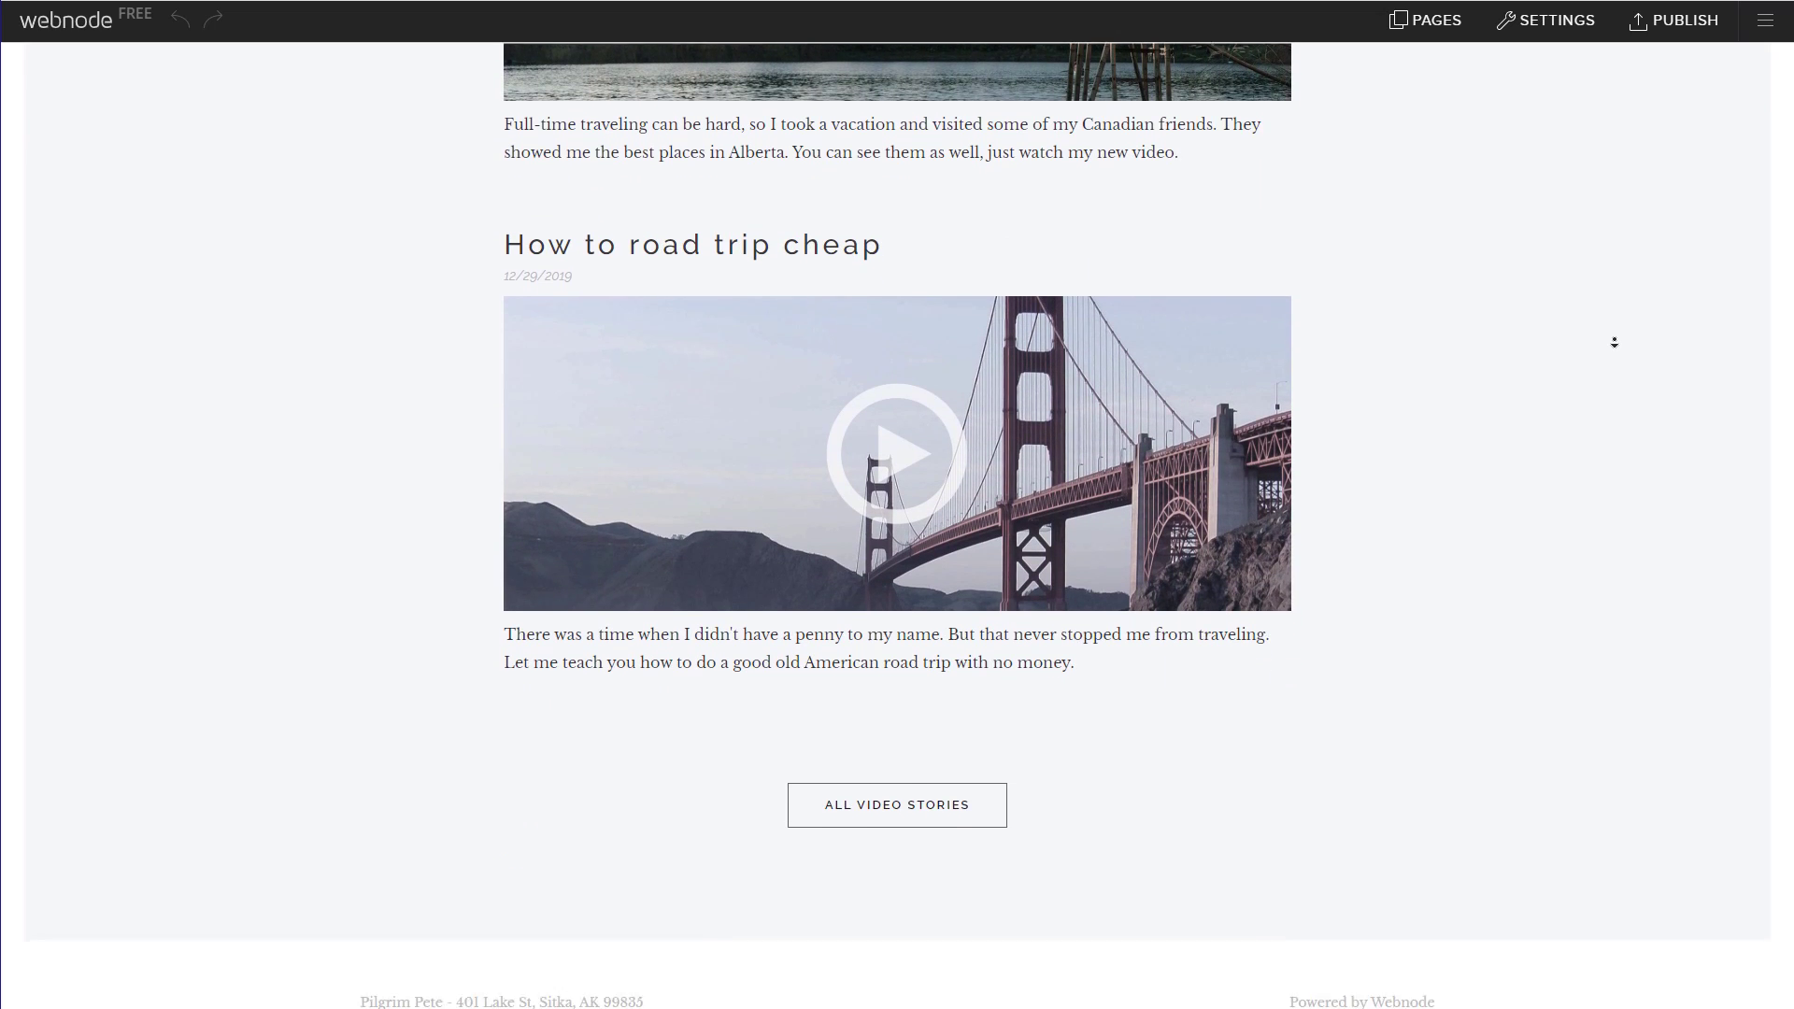
scroll(1614, 289, up, 15)
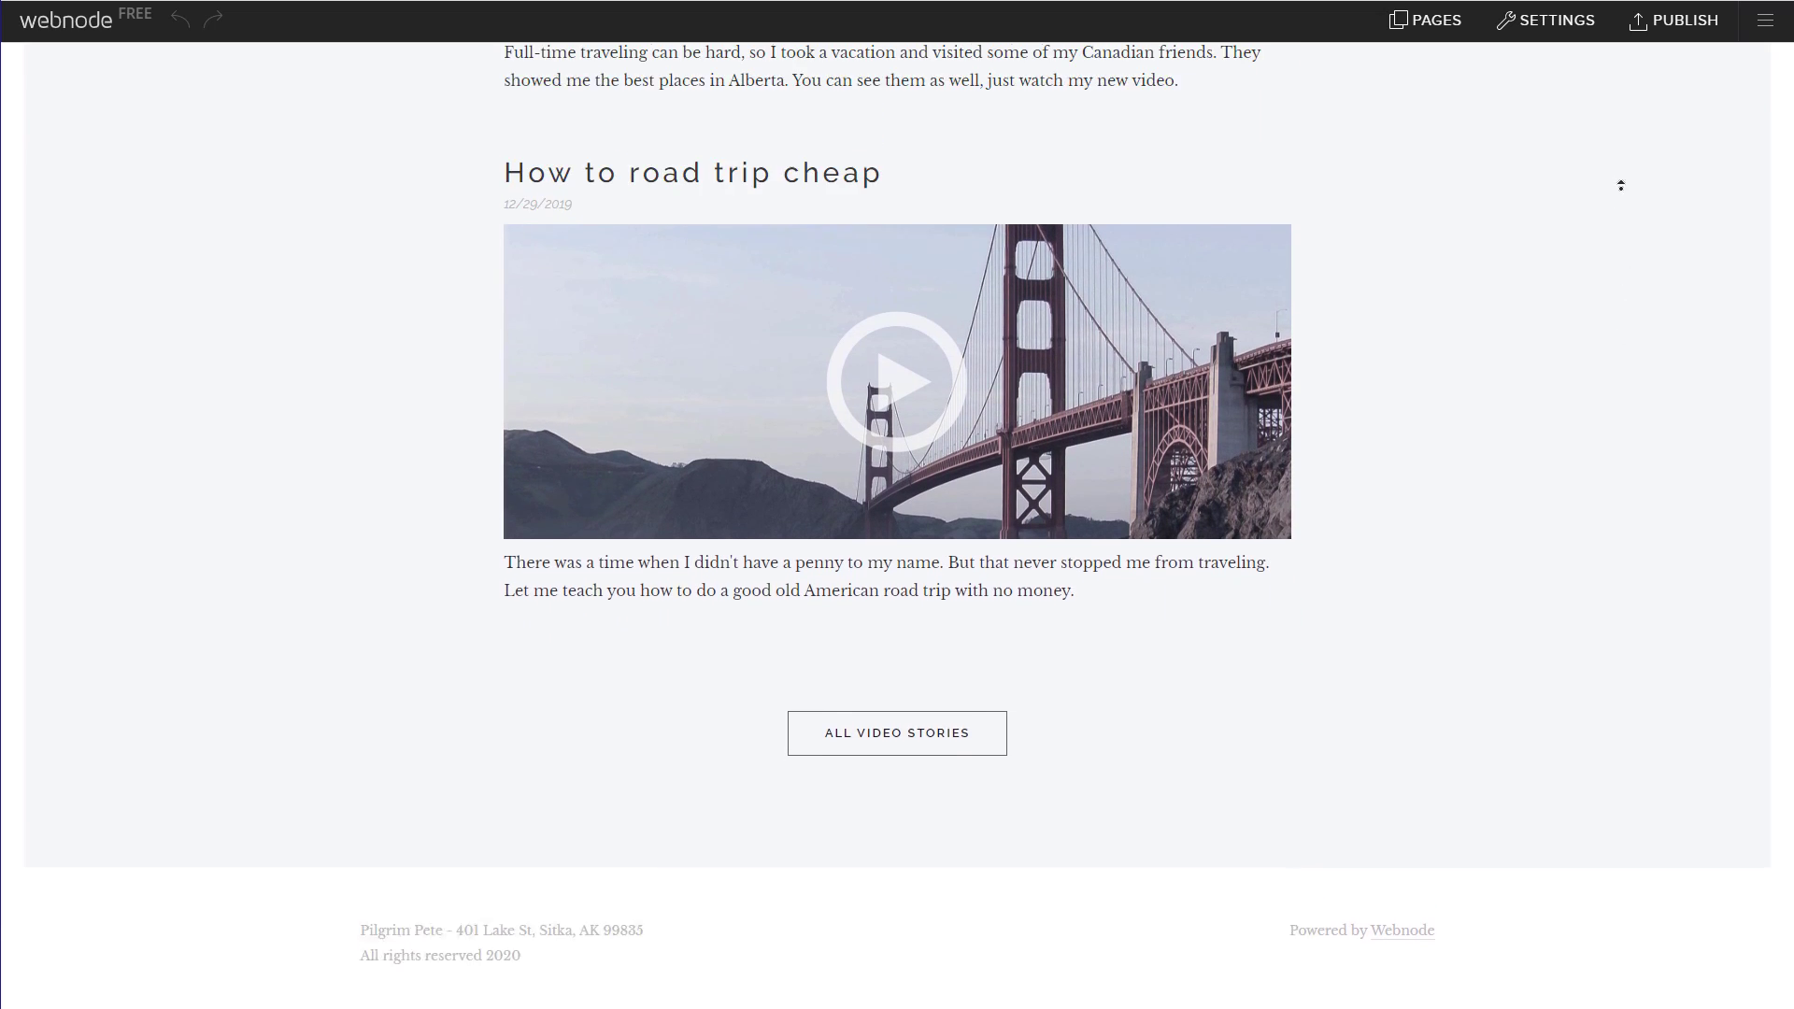
scroll(1598, 310, down, 2)
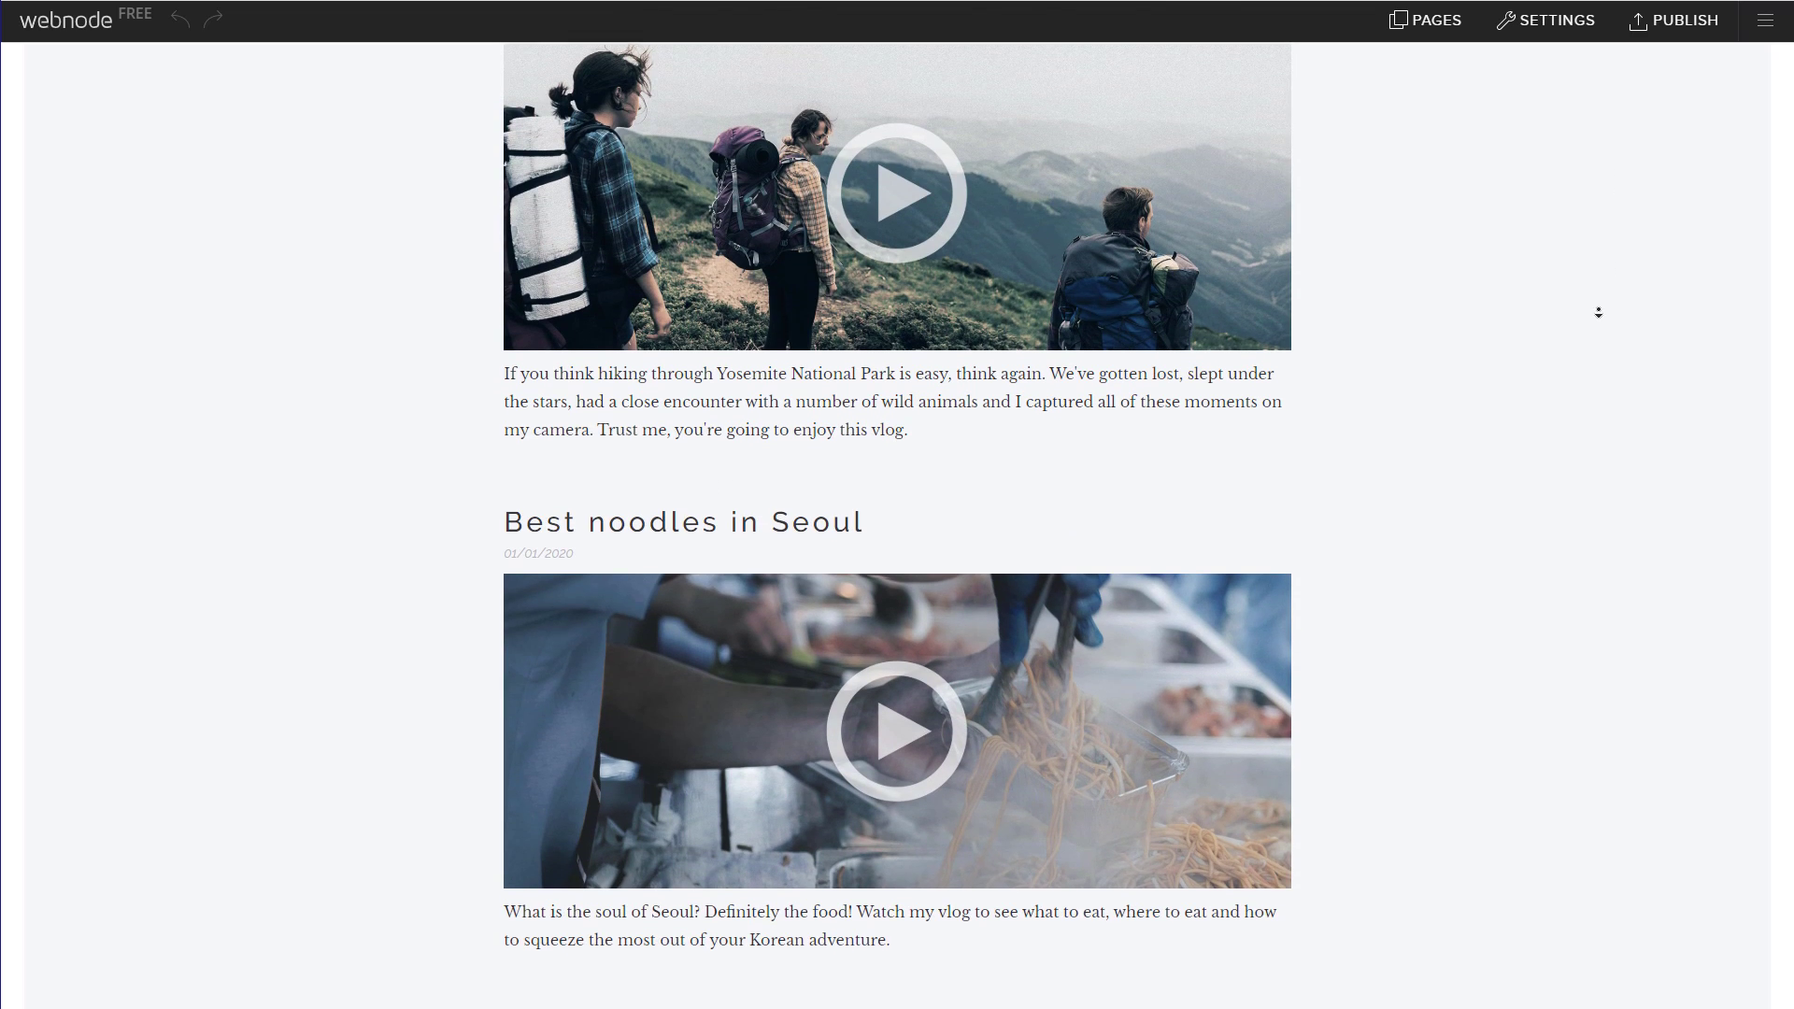
scroll(1559, 177, up, 6)
scroll(1562, 175, up, 12)
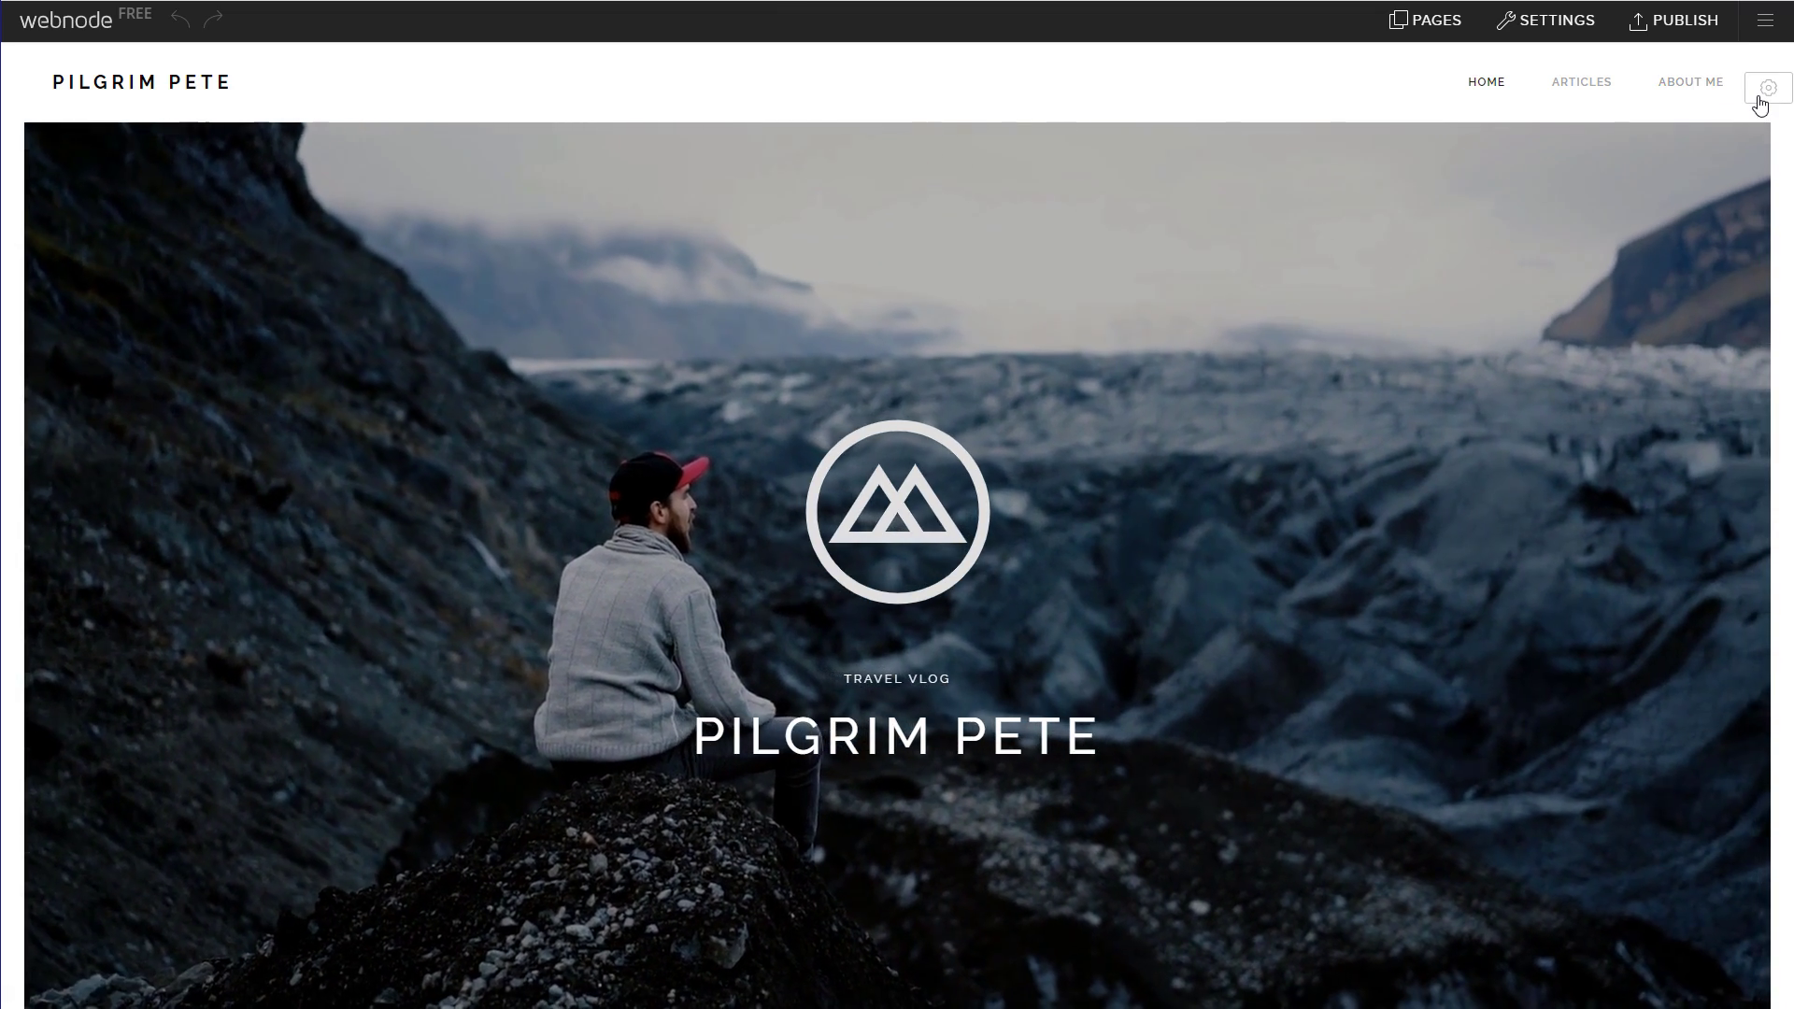
Step: Inspect the website header's background options and the section types that can be inserted below the banner
click(1760, 99)
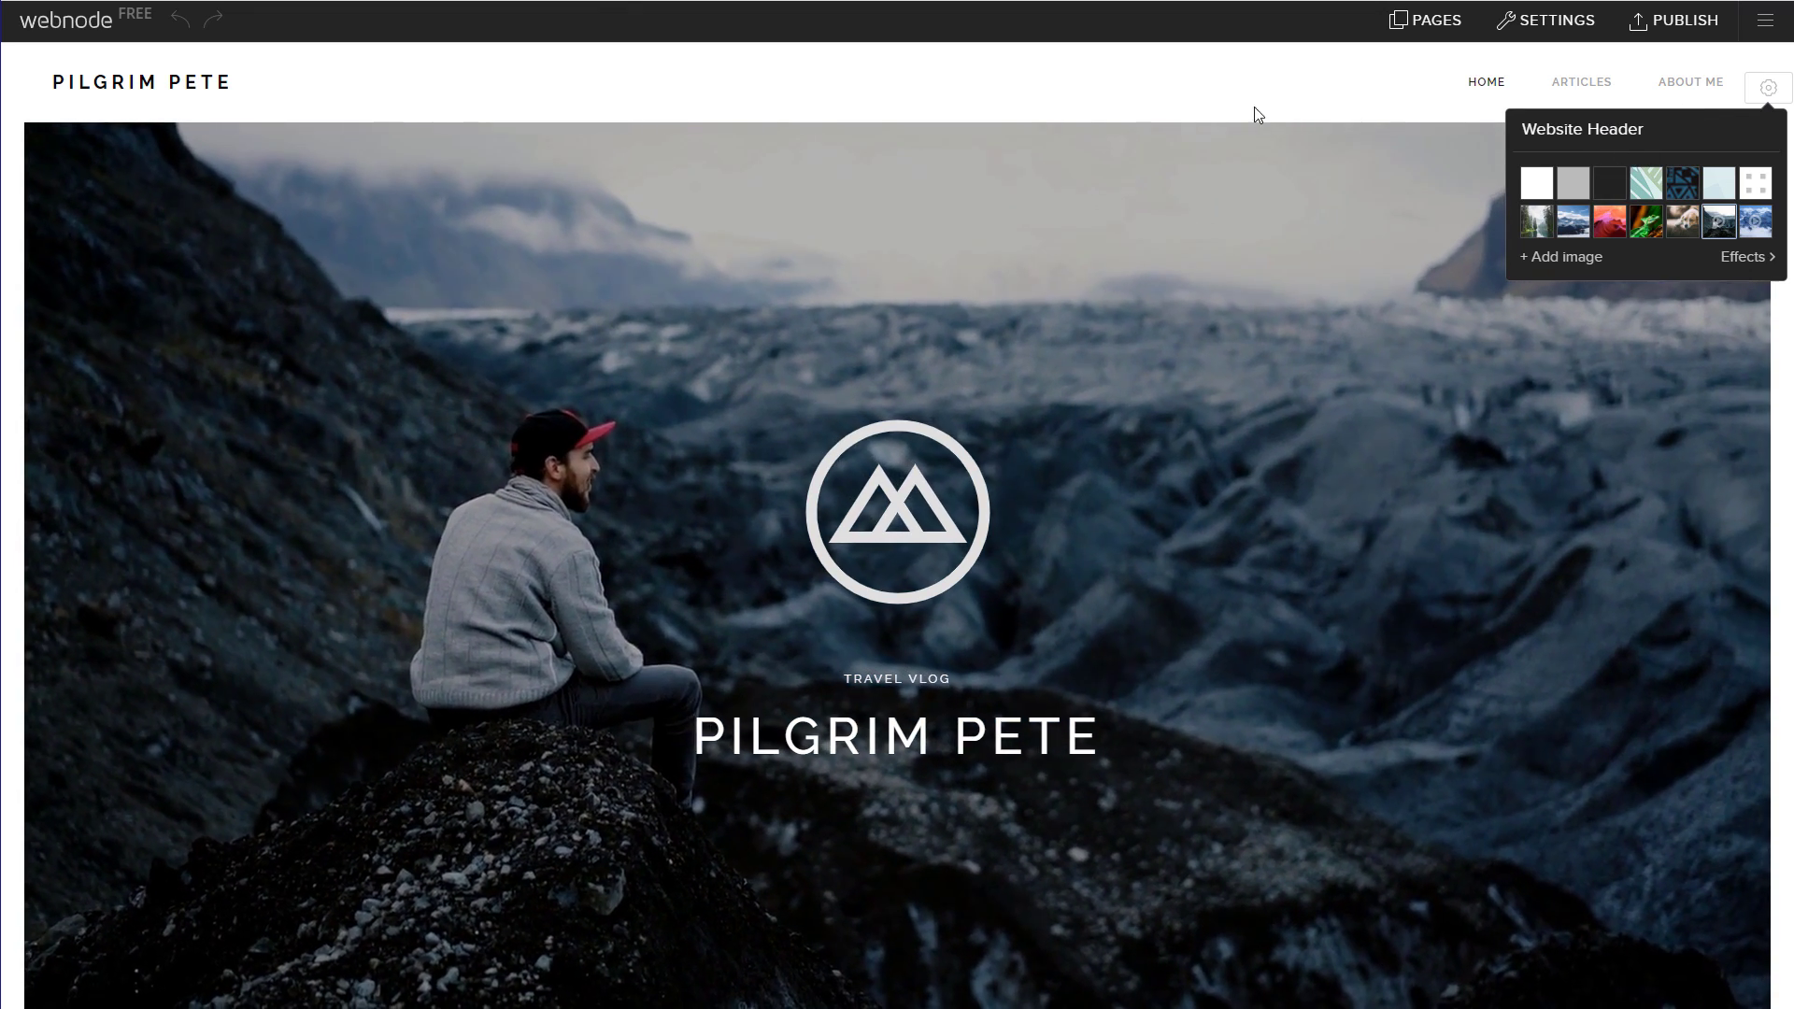
click(1258, 92)
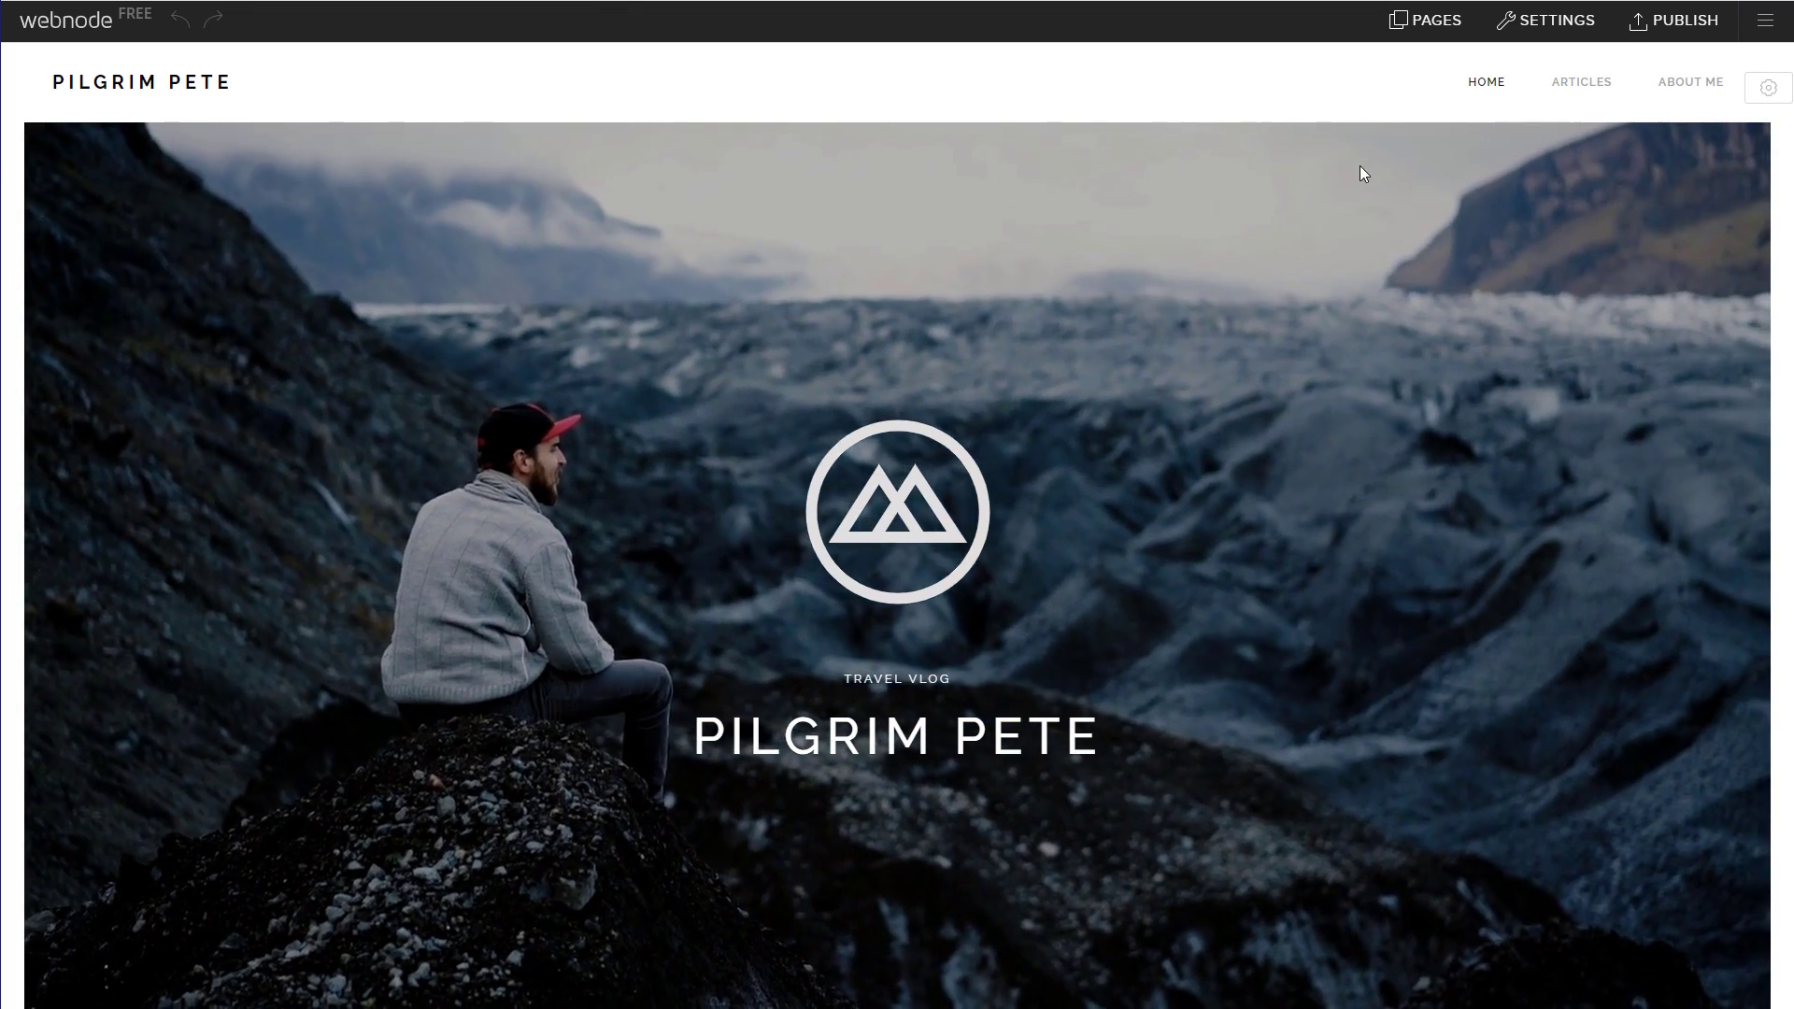
scroll(979, 542, down, 3)
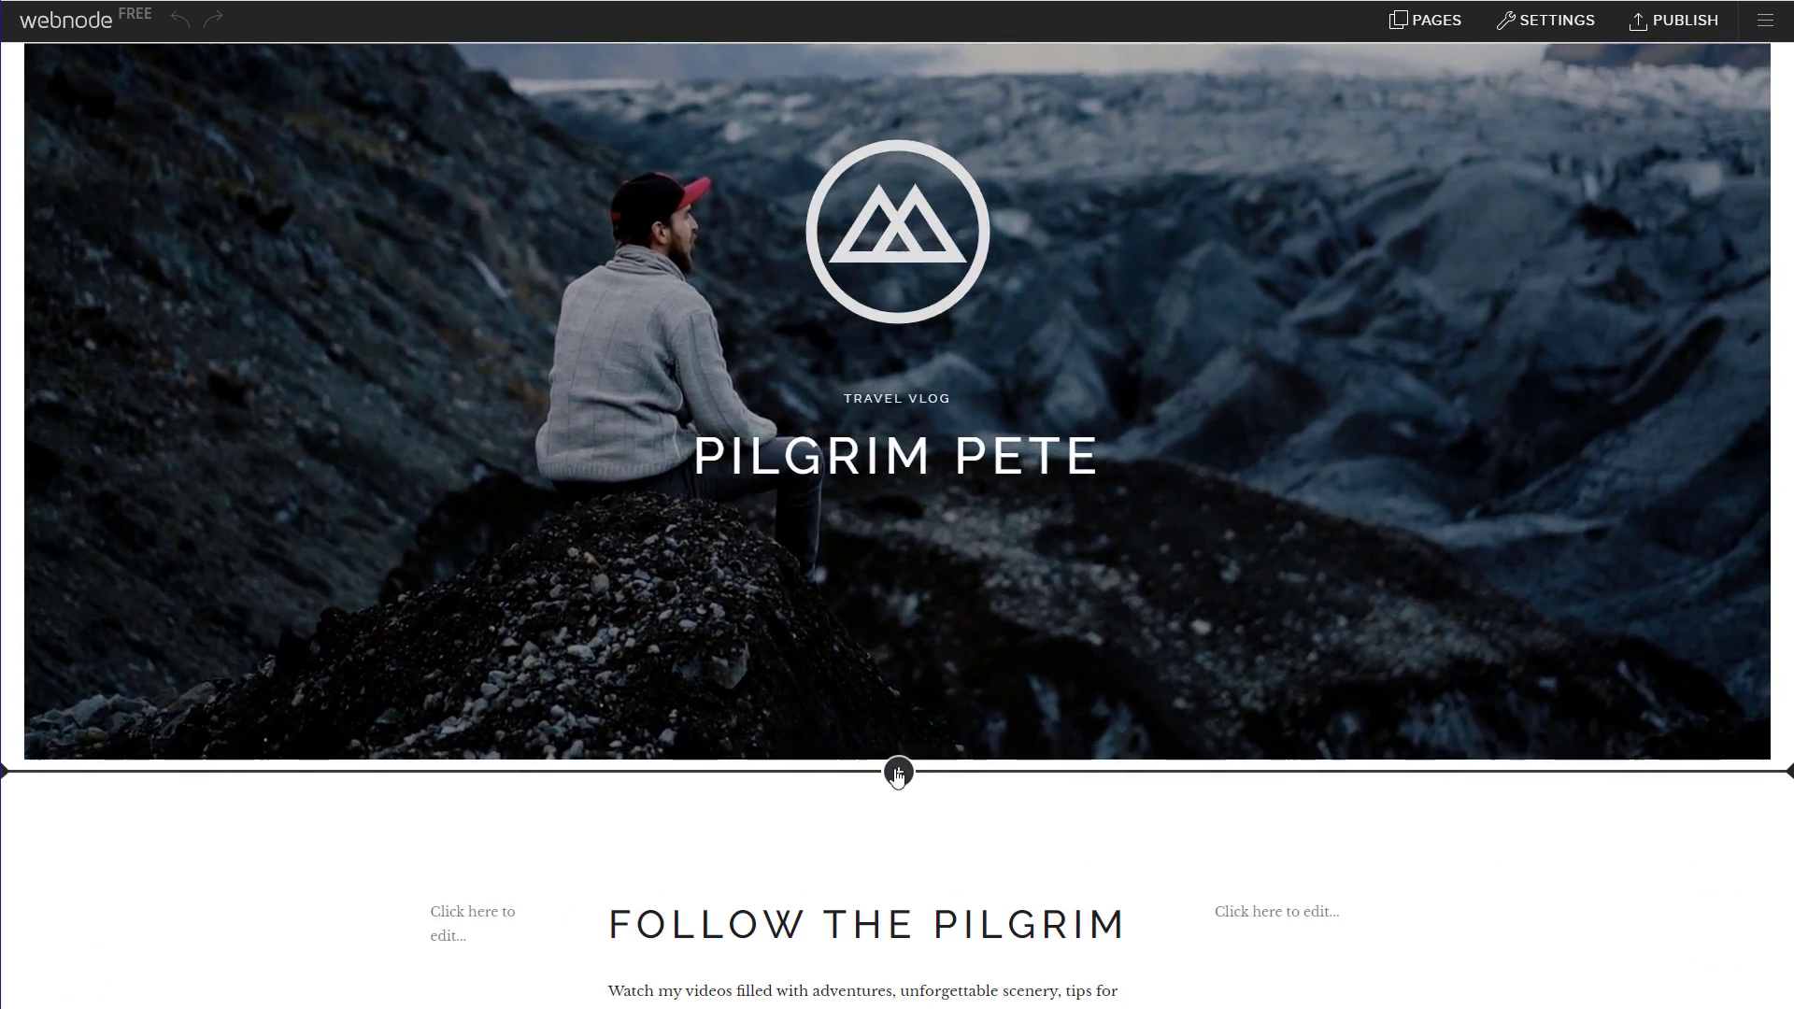
click(897, 772)
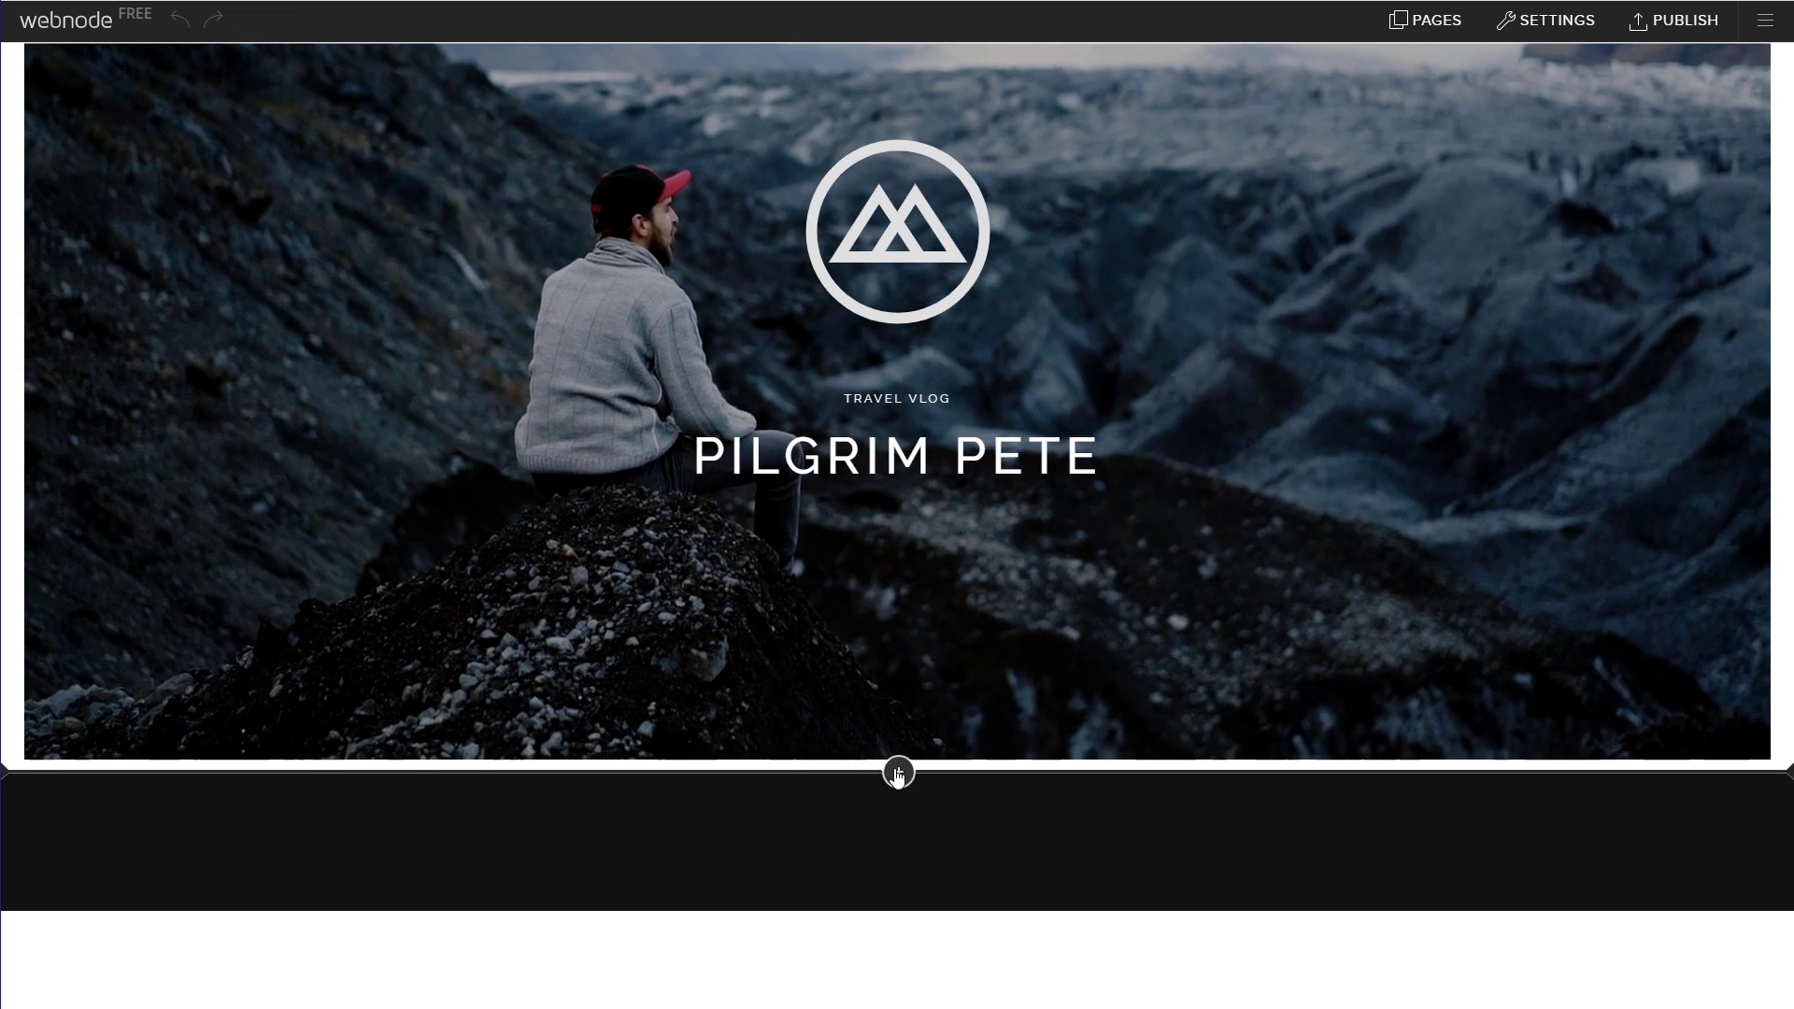
scroll(989, 745, down, 5)
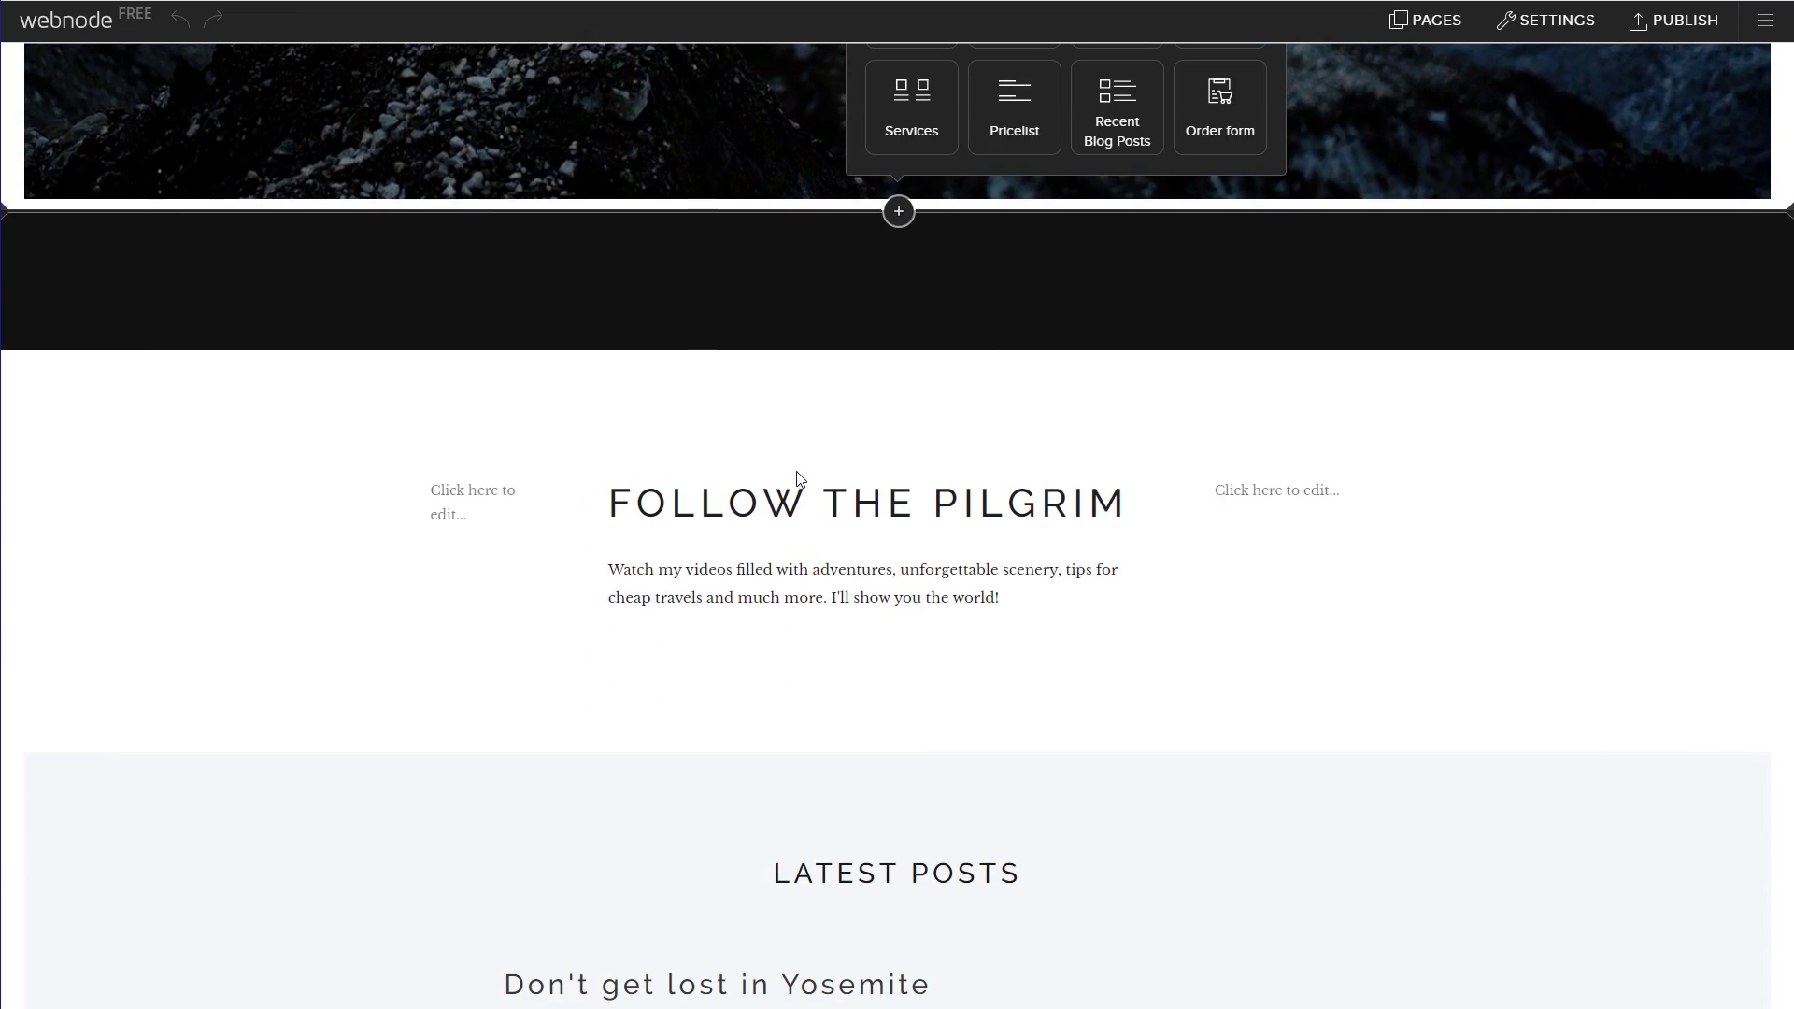
click(799, 479)
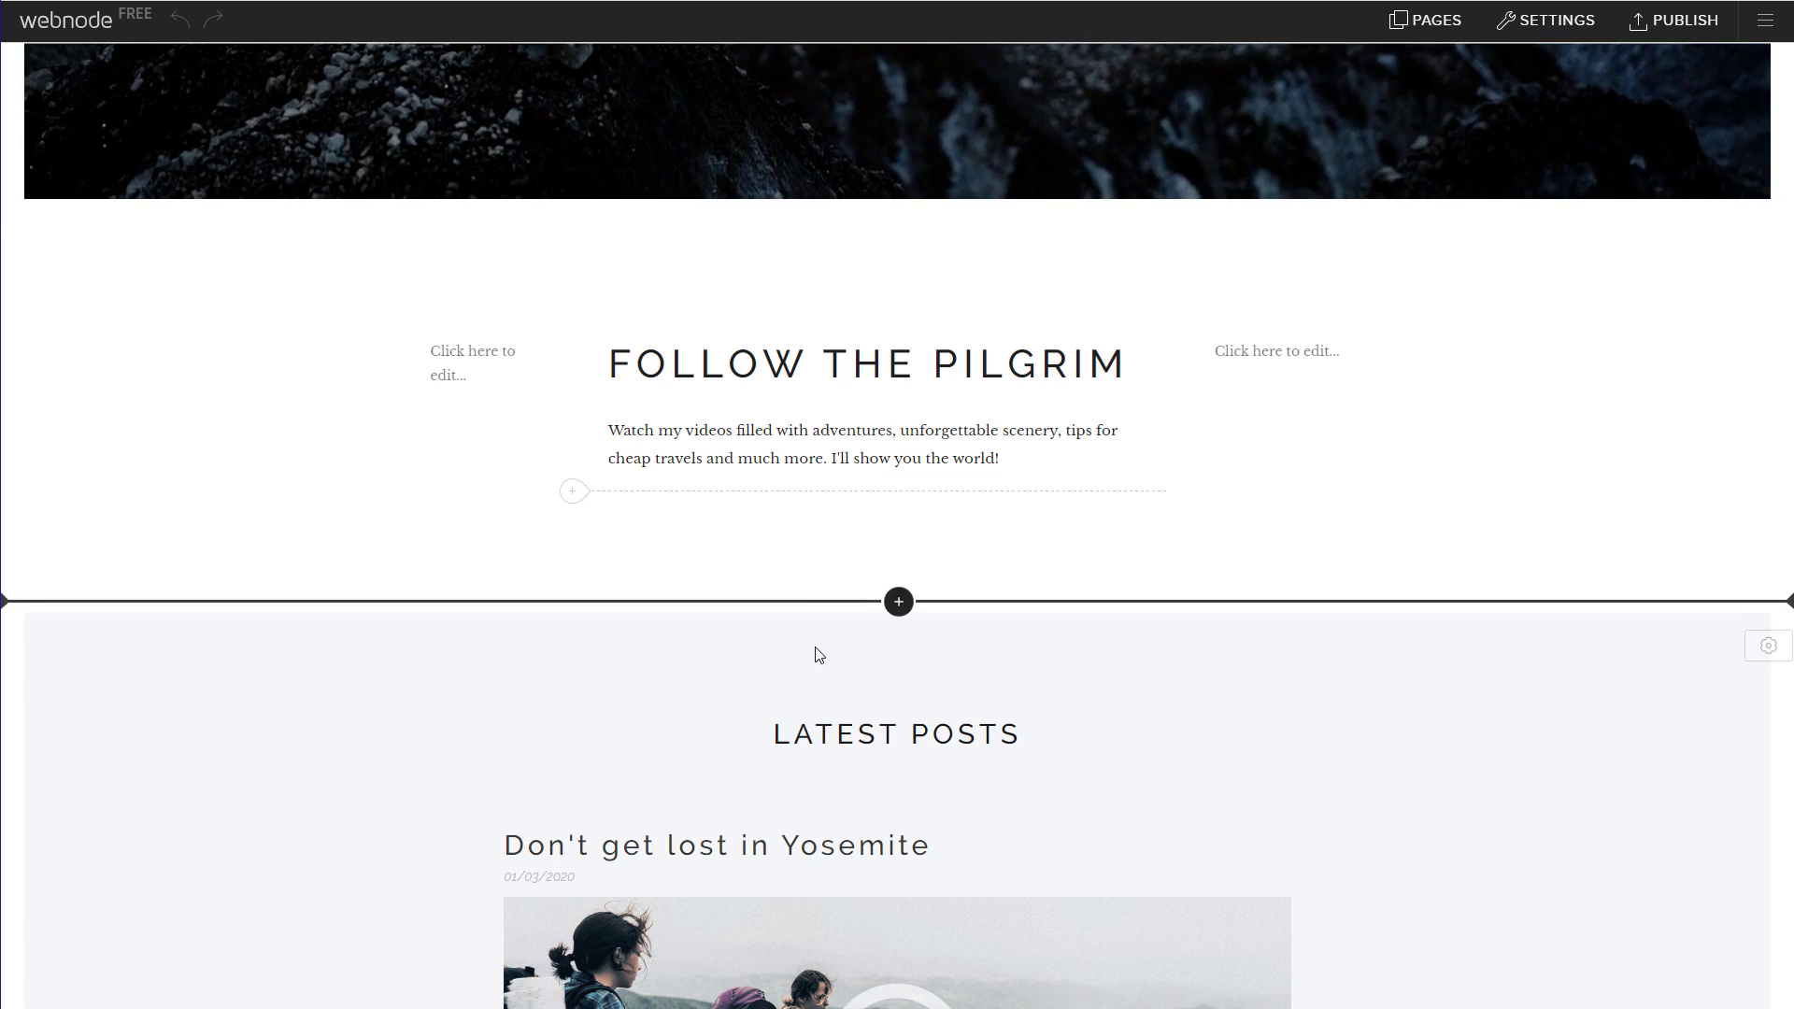
Step: Inspect the content elements that can be added above the "Follow the Pilgrim" heading
scroll(857, 688, down, 2)
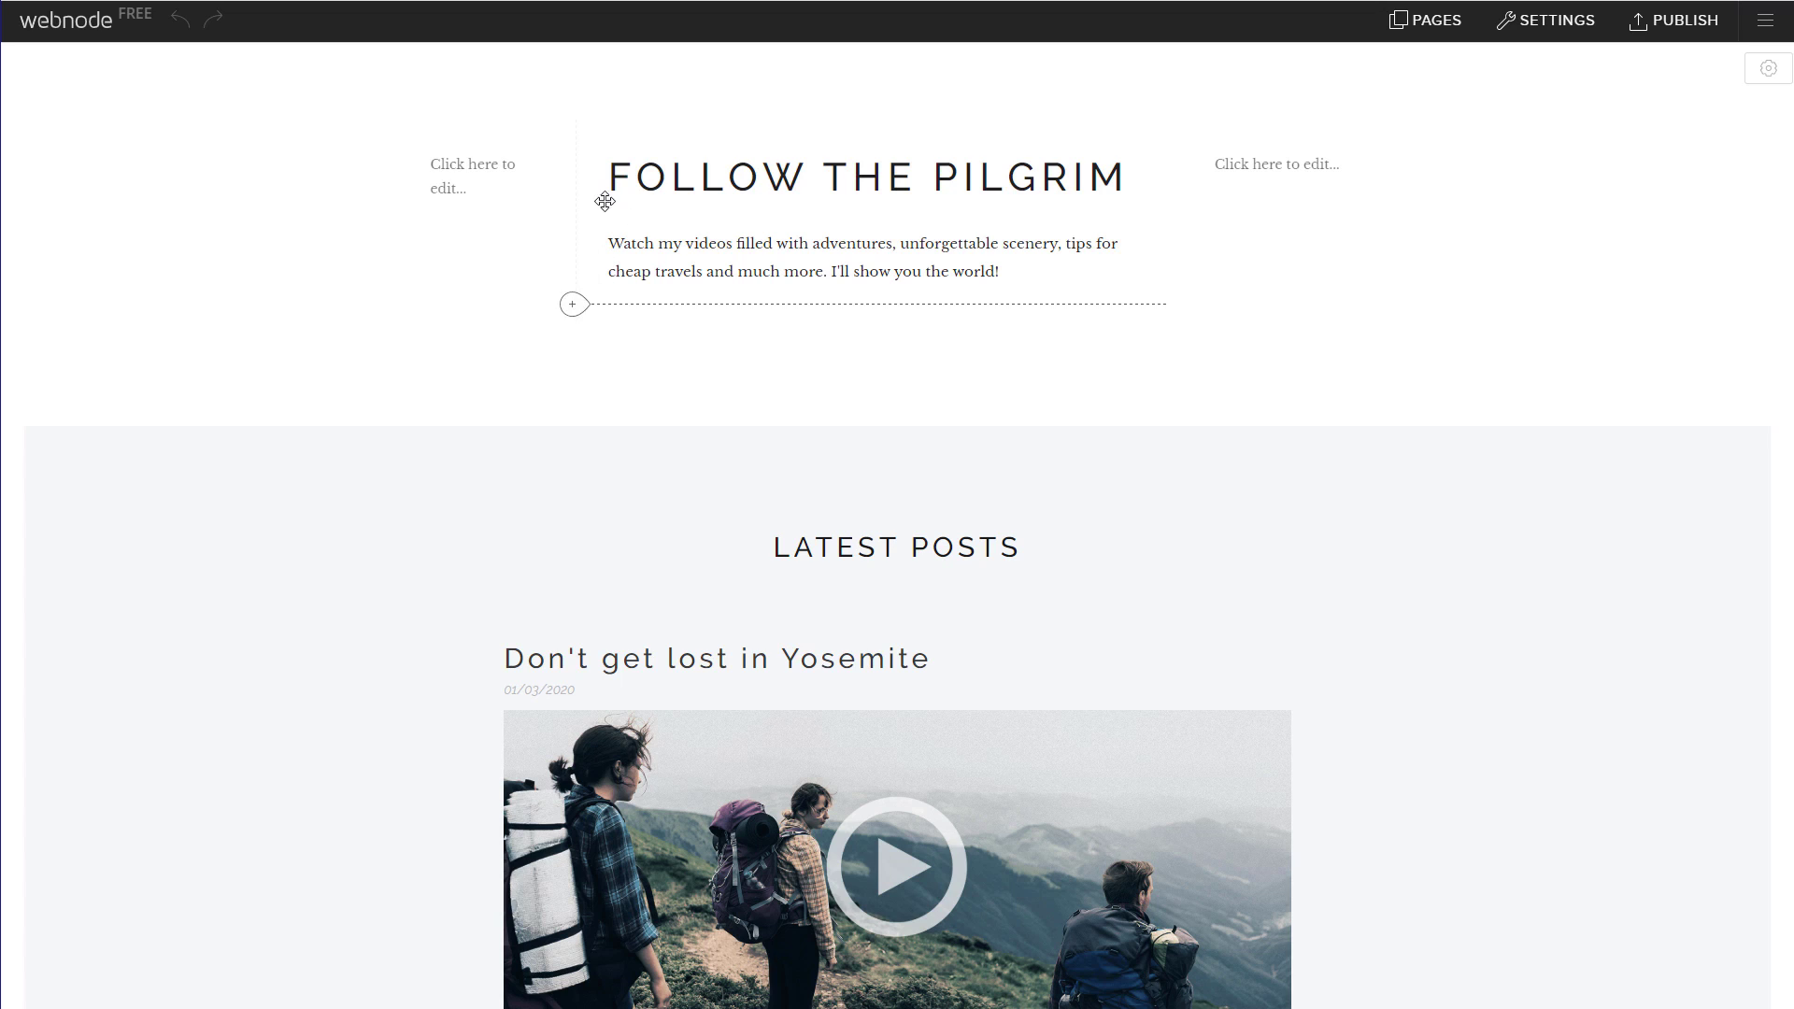
click(572, 135)
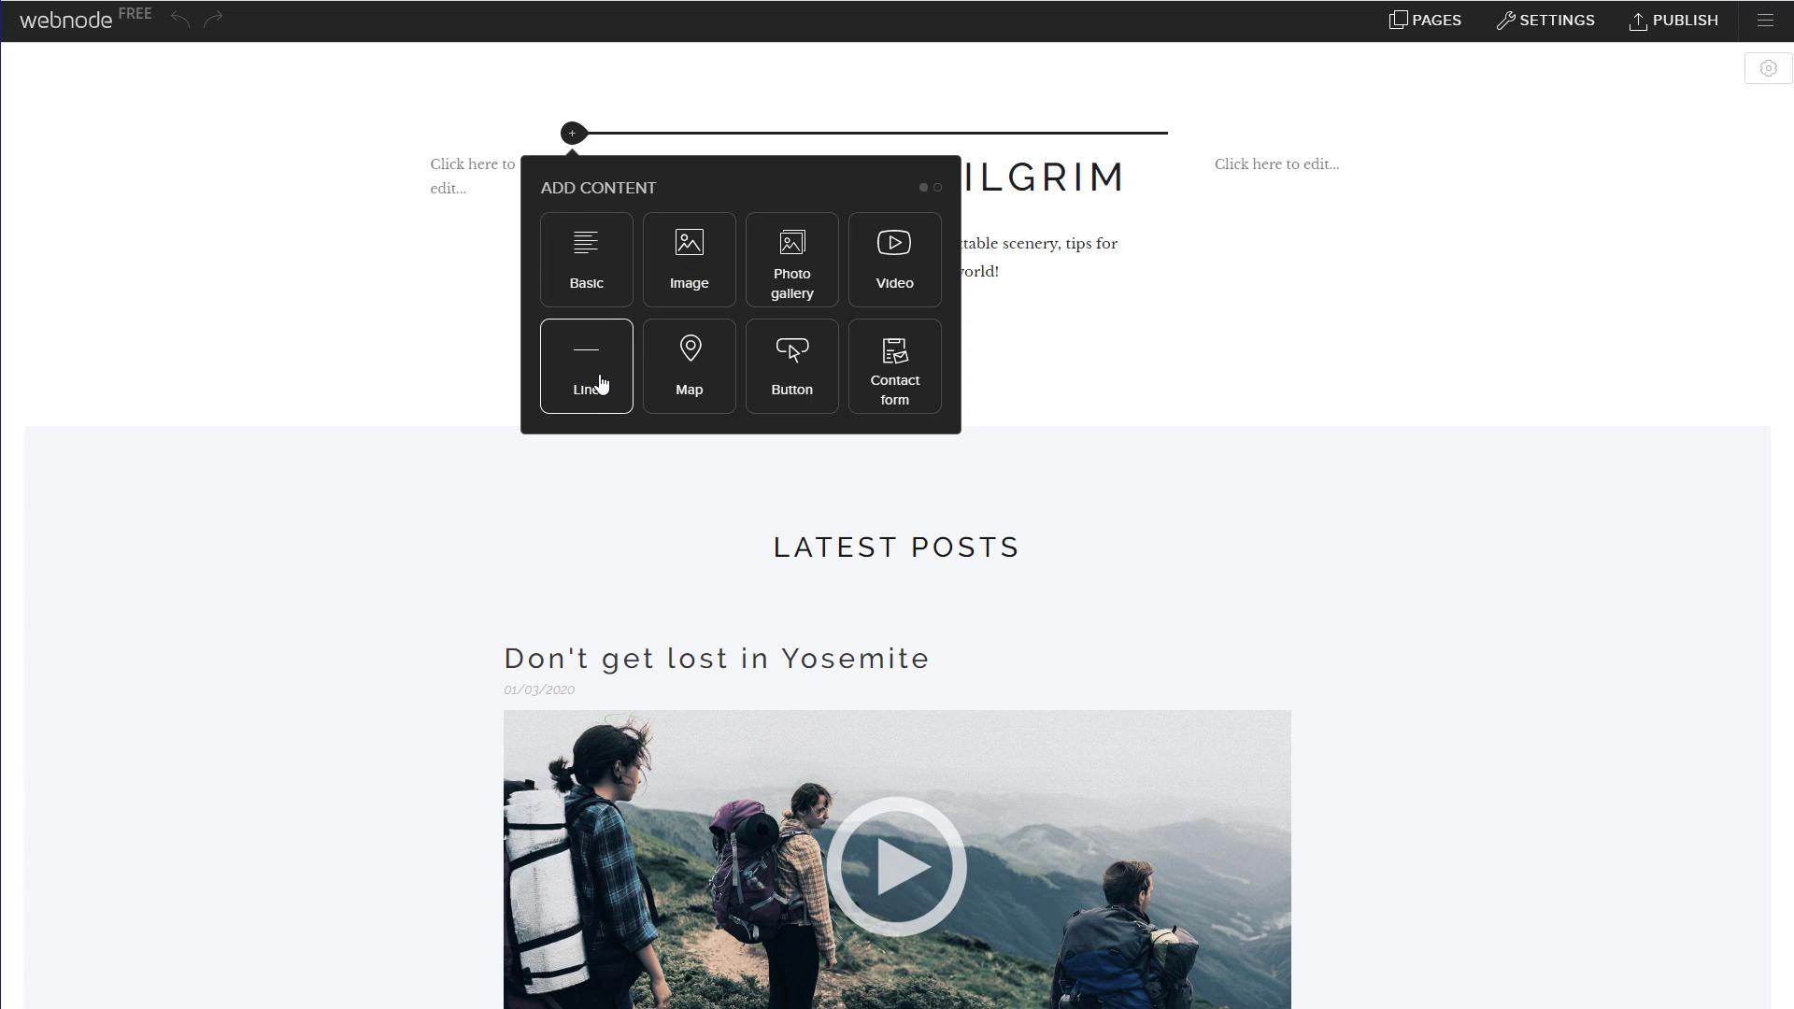
click(1622, 304)
Step: Replace the banner title "Pilgrim Pete" with "Digital Millionaire"
scroll(1596, 344, up, 5)
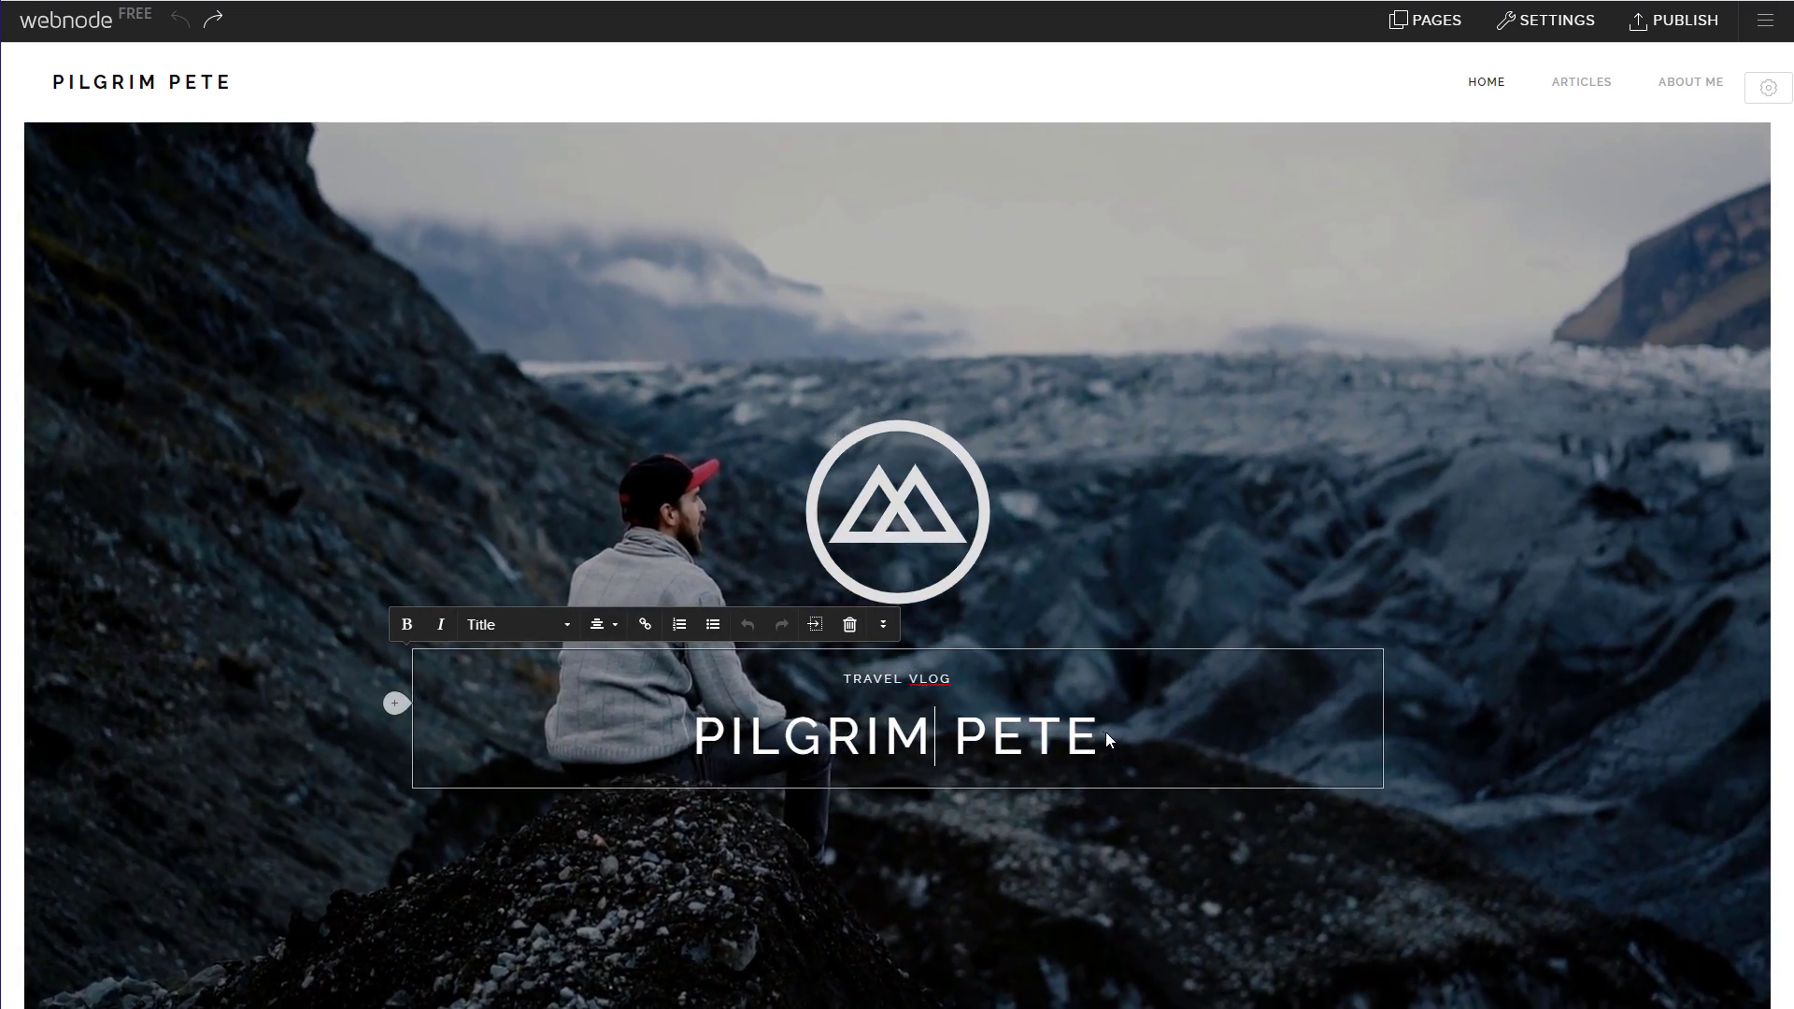
drag(1103, 736, 712, 726)
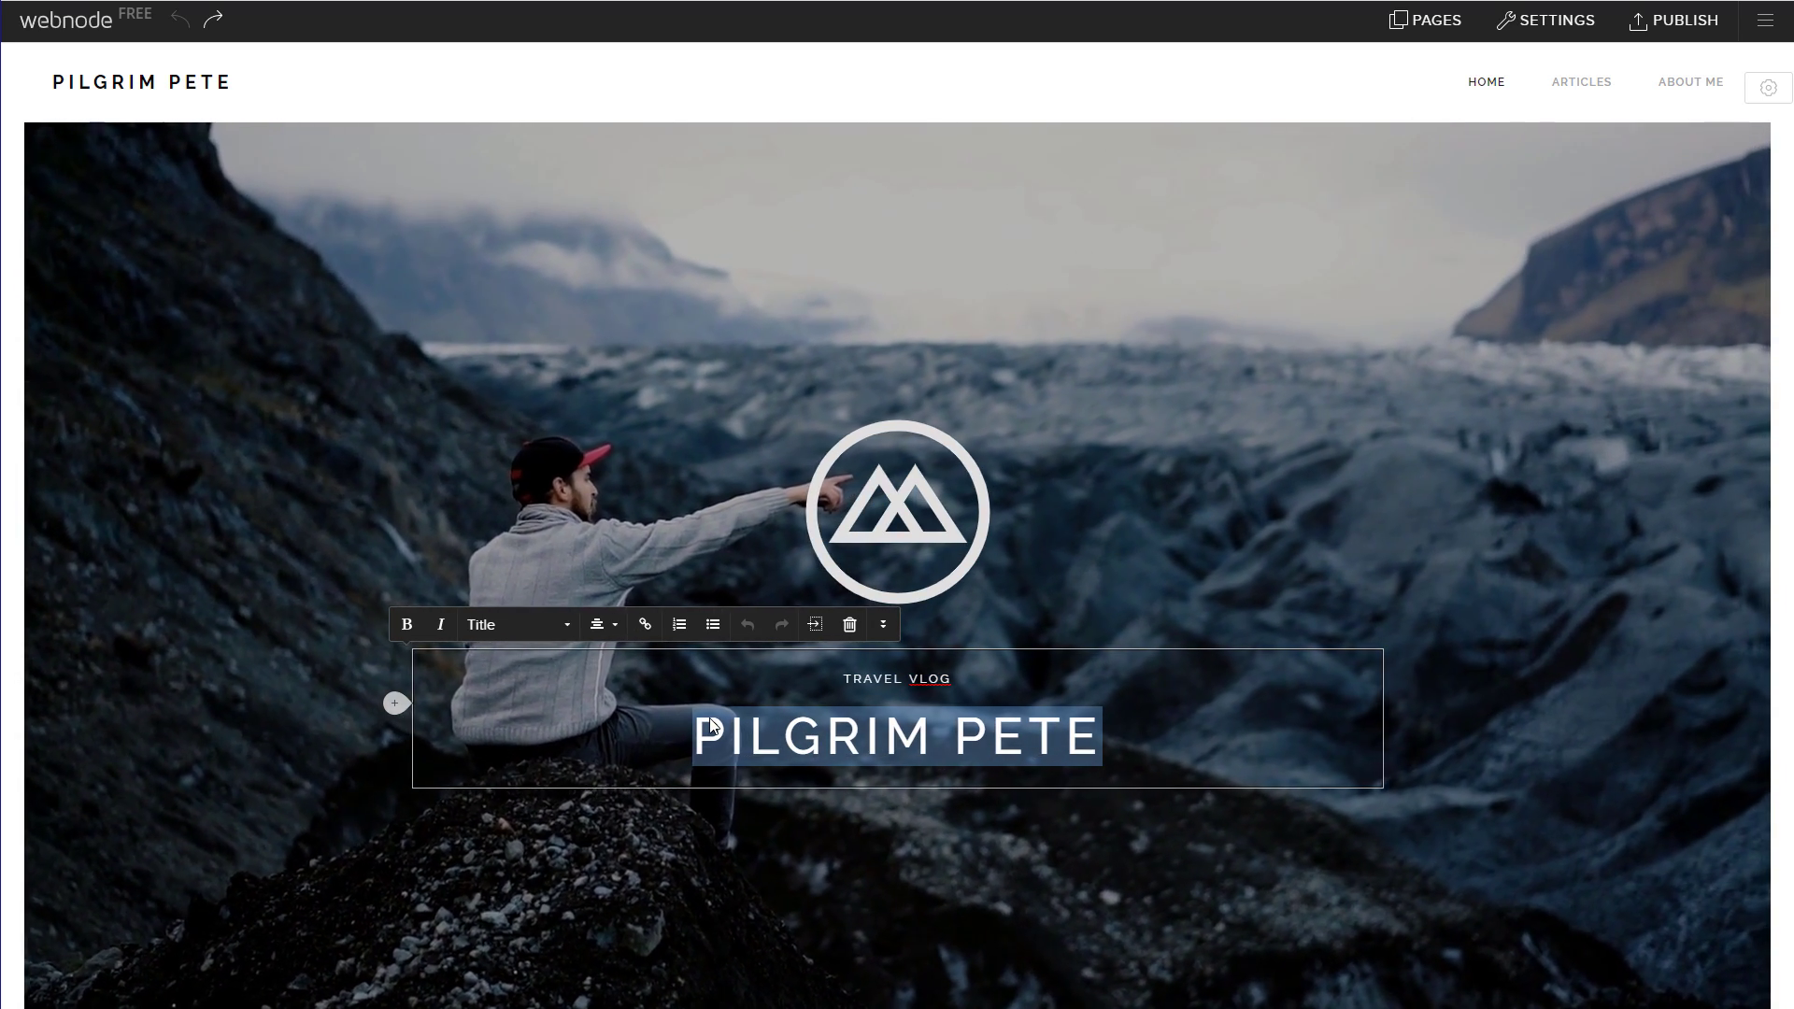
text(Digital Mi)
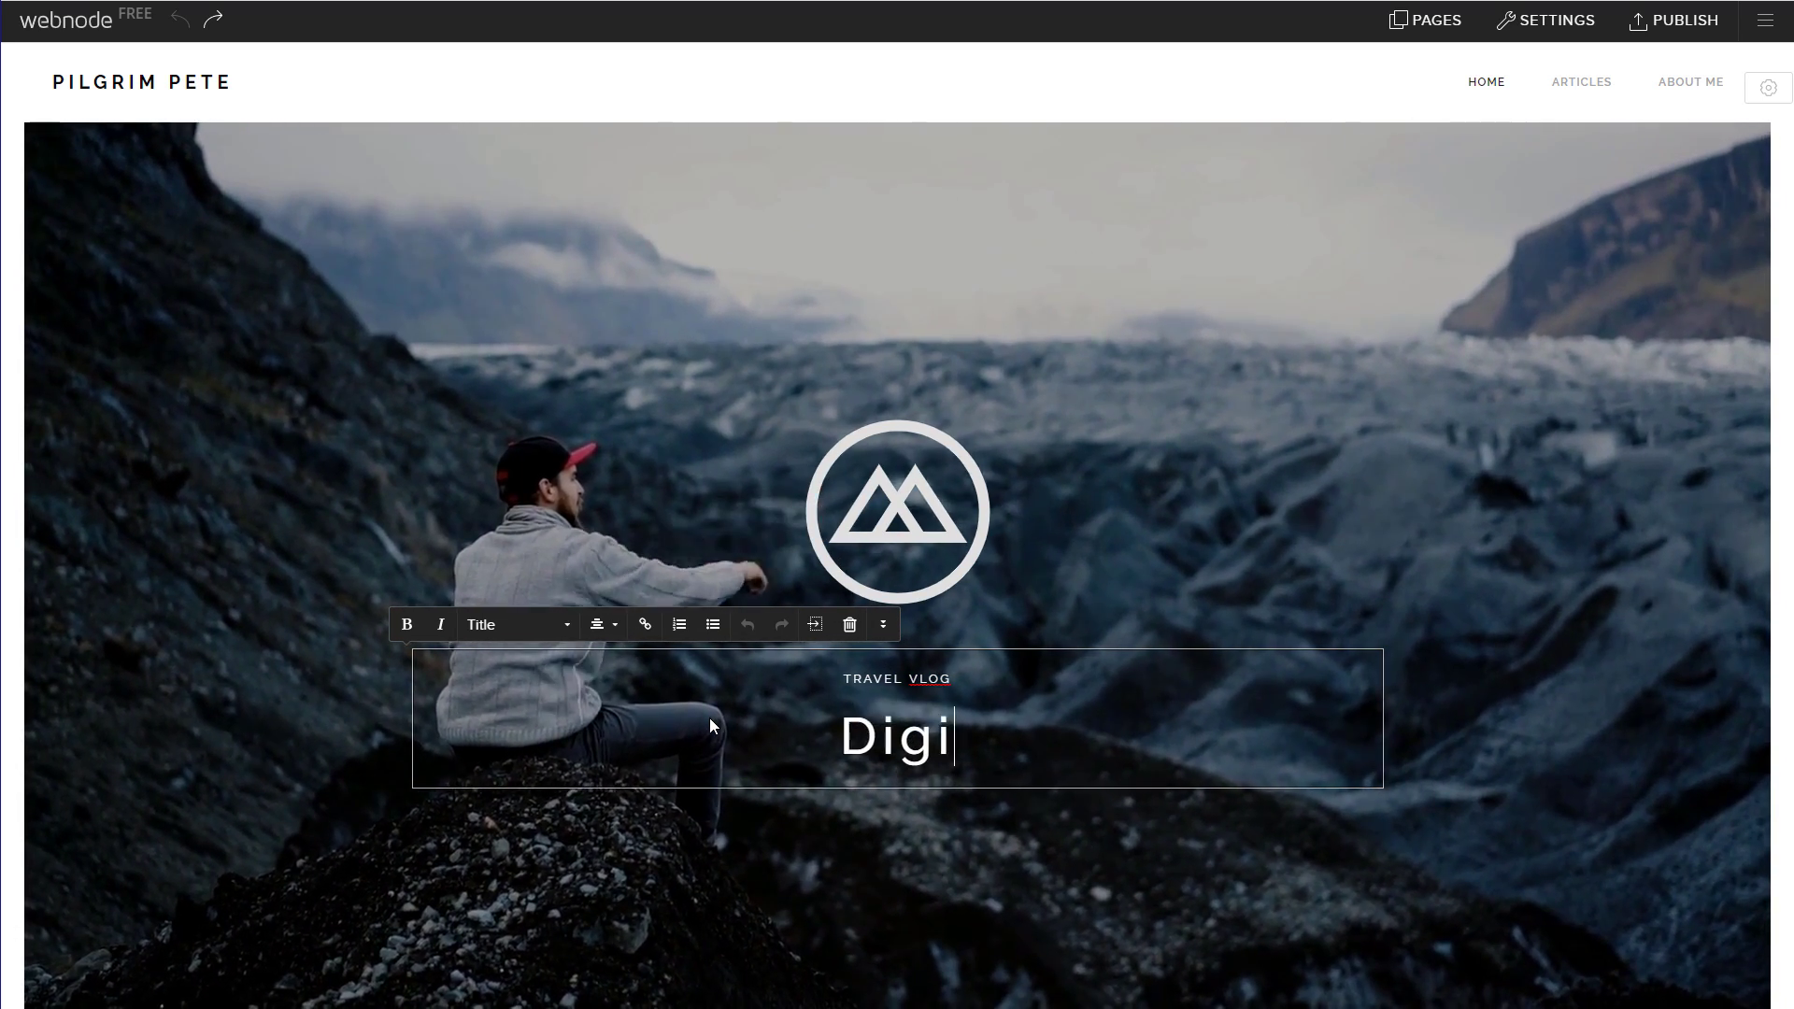
text(llionaire)
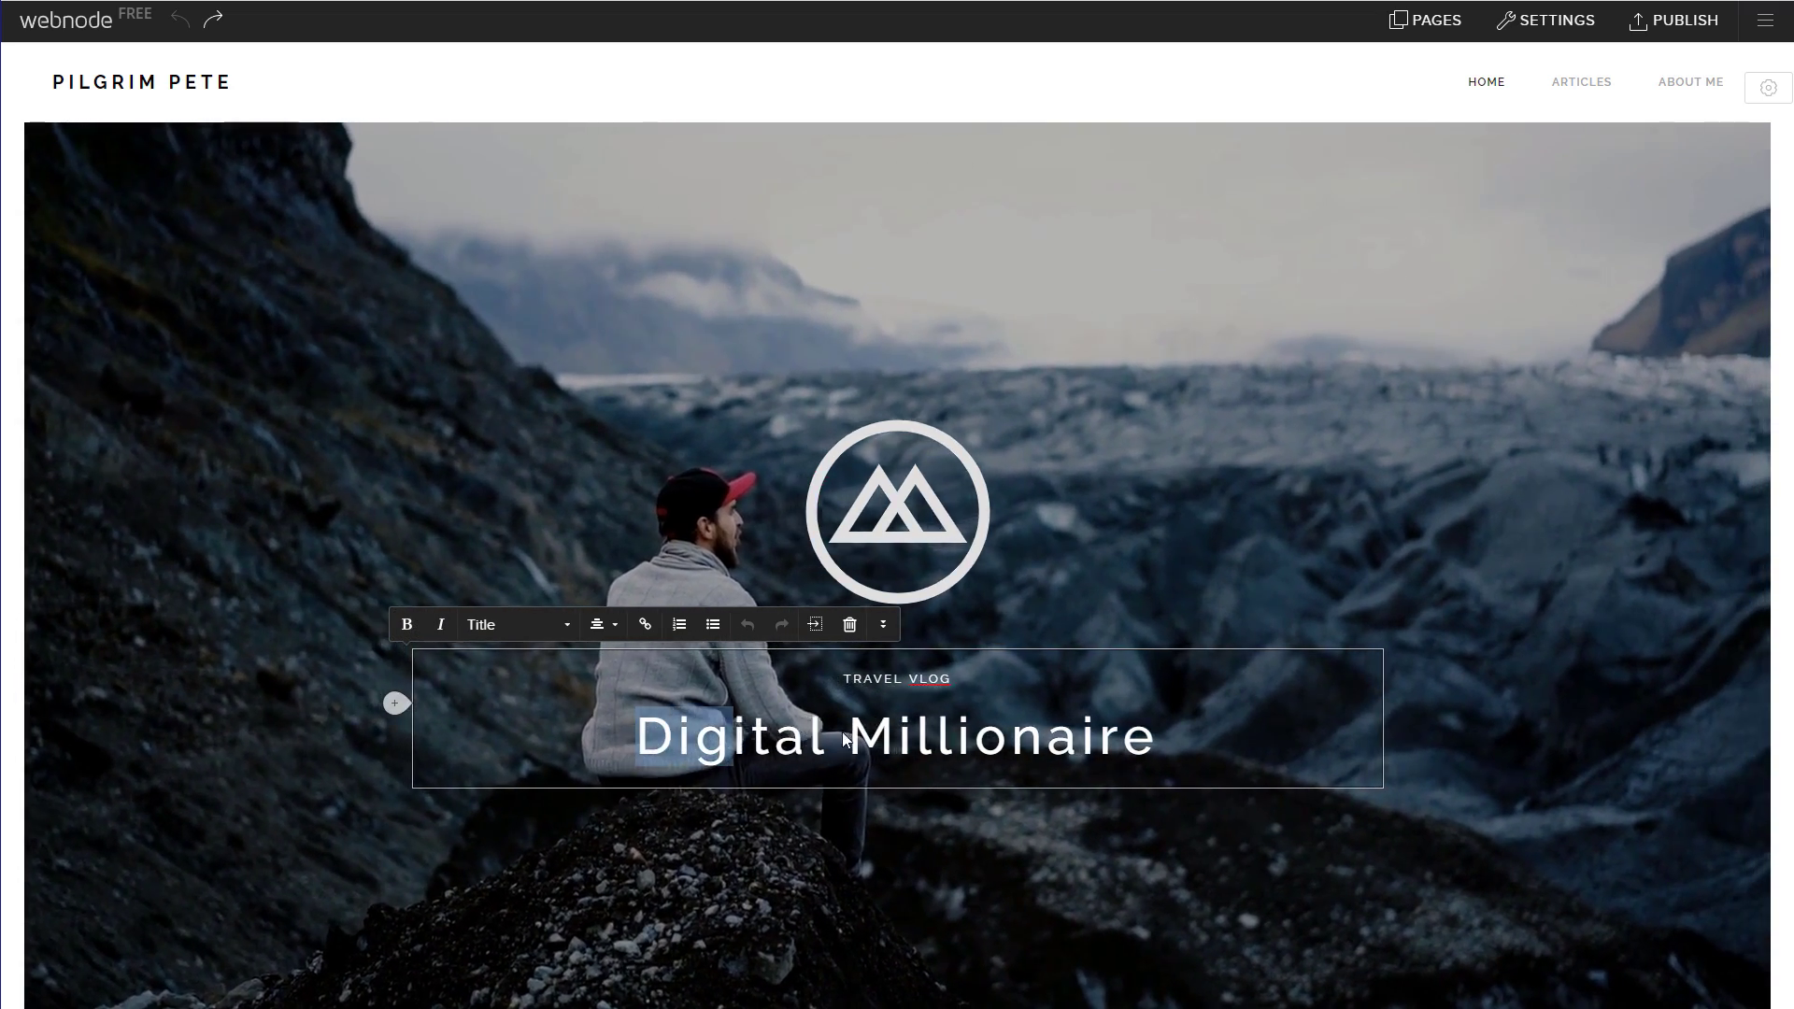
Step: Format the banner title "Digital Millionaire" as bold and italic
drag(635, 737, 1151, 743)
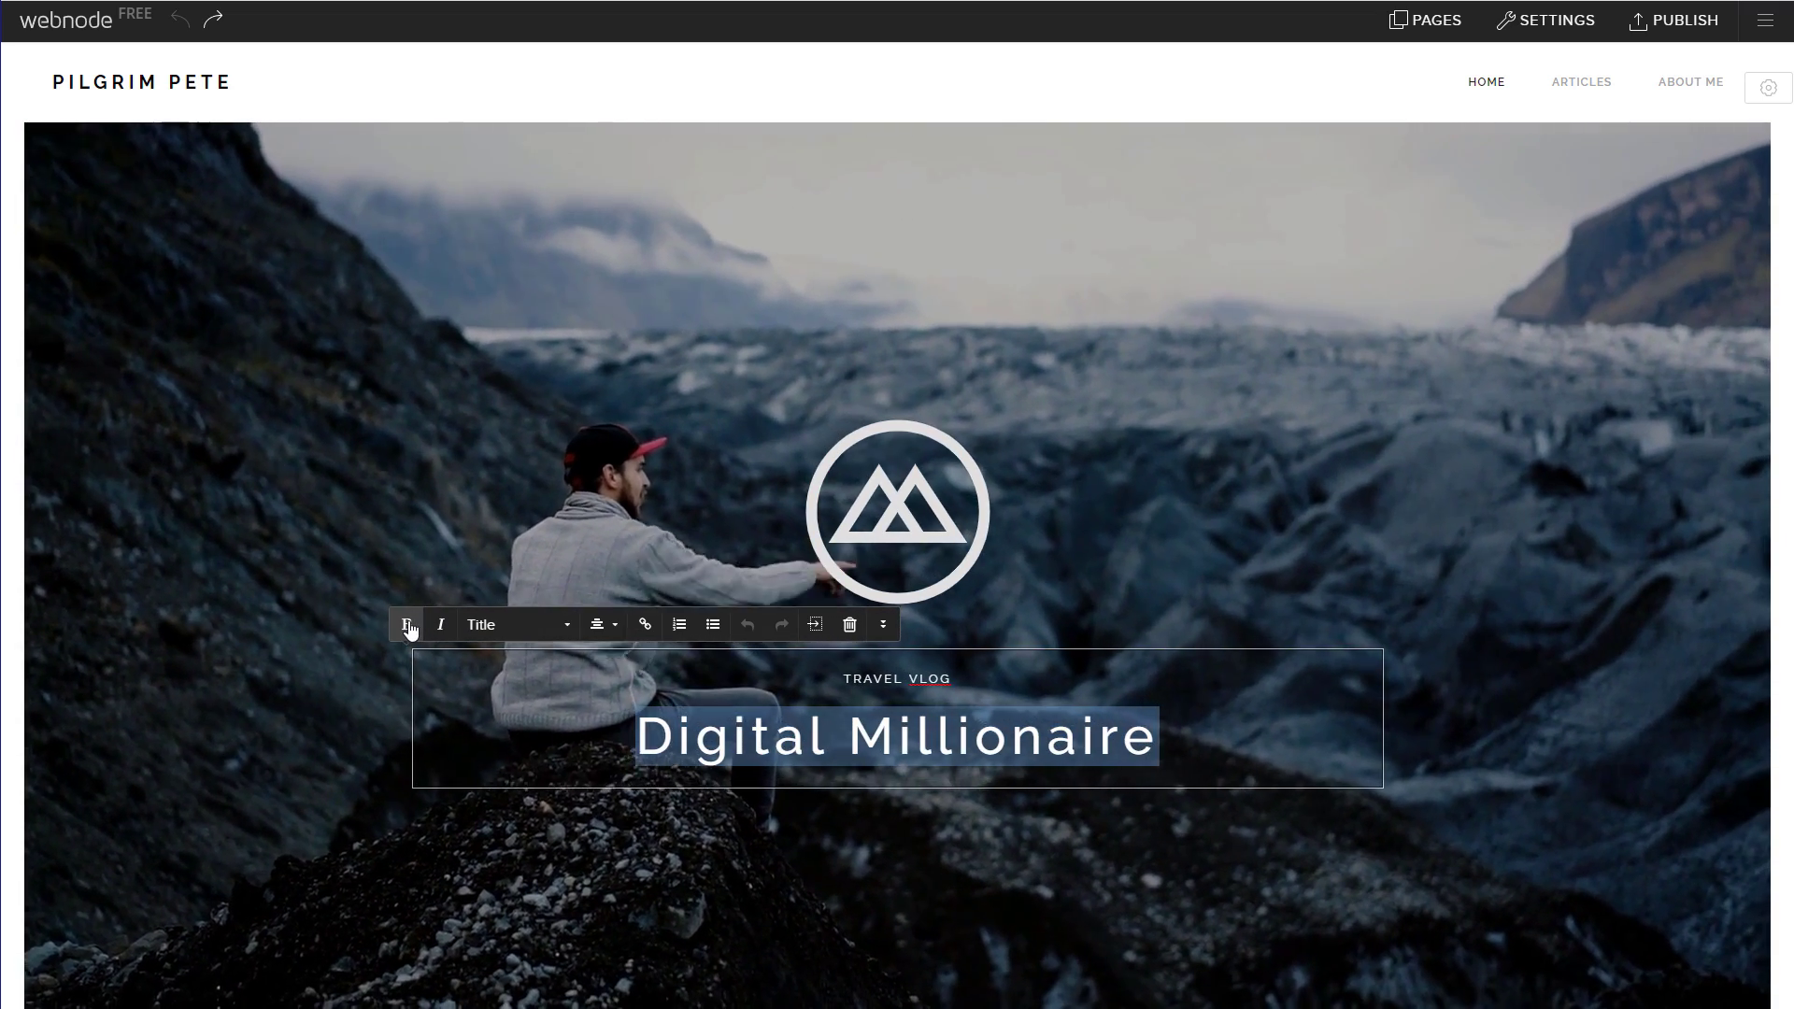
click(407, 625)
drag(628, 738, 1159, 745)
click(441, 625)
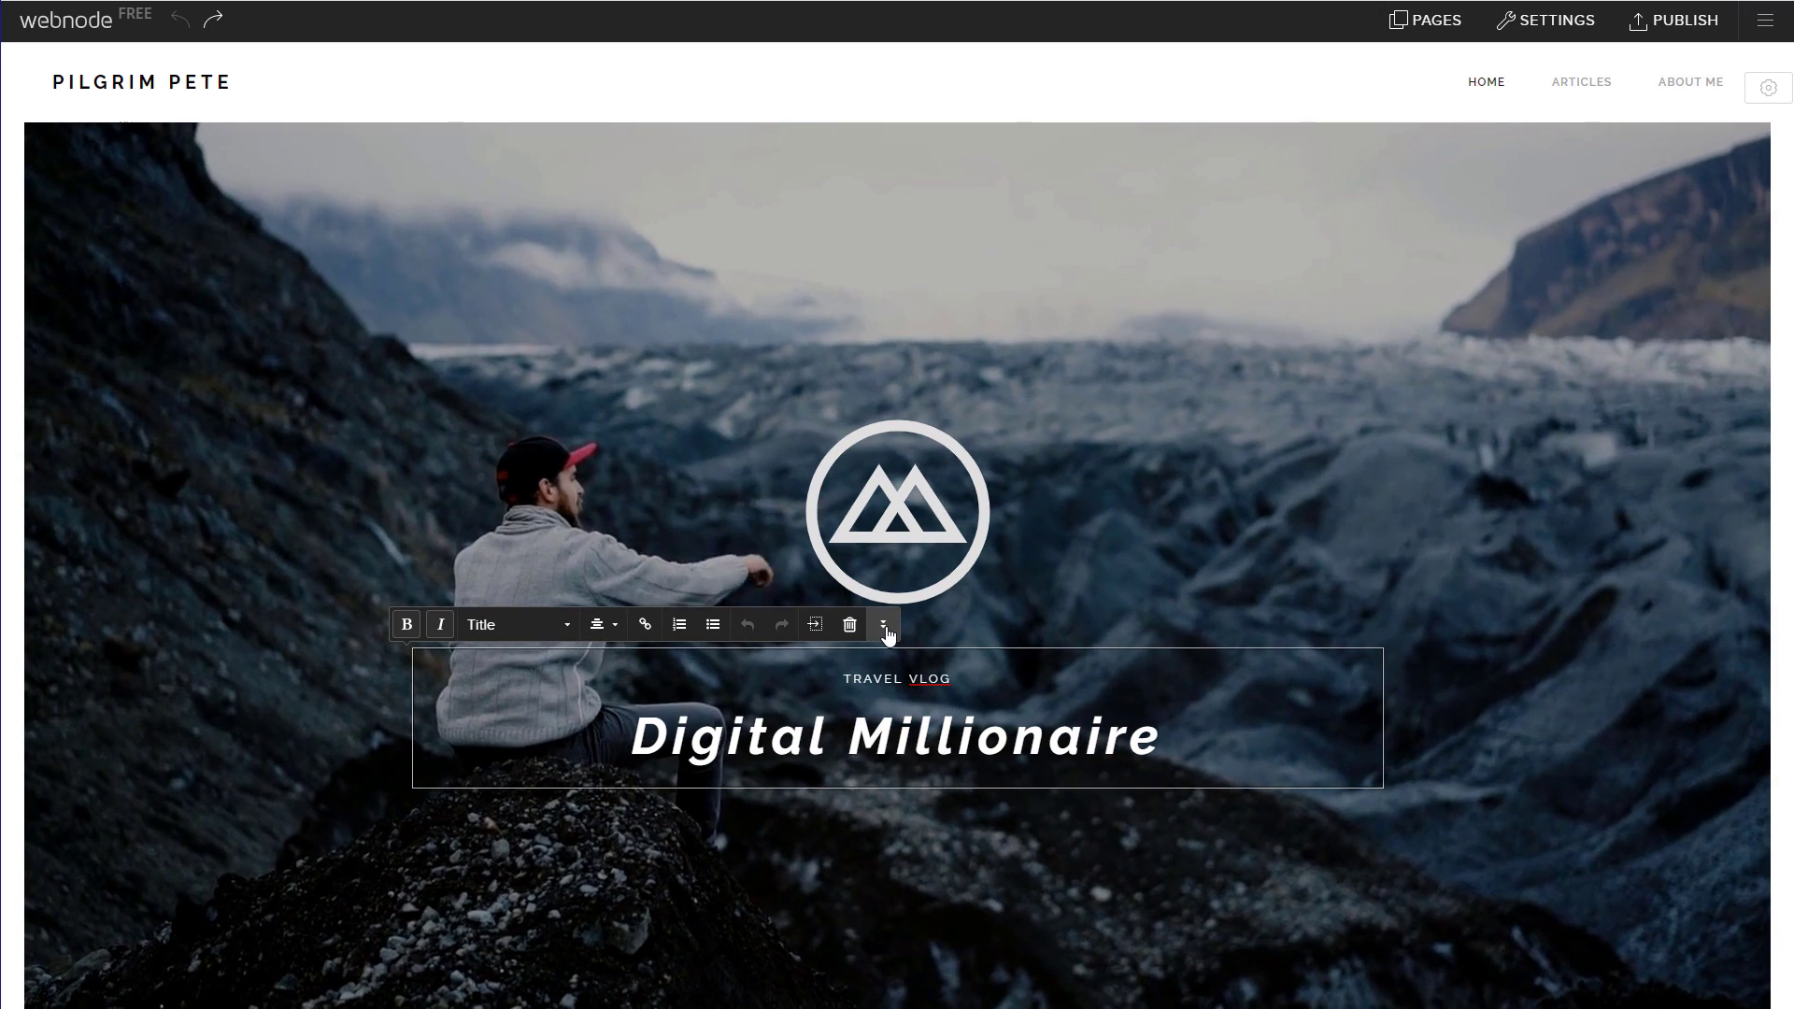
Step: Adjust the banner title's font size so it is slightly larger, and finish editing the text
click(883, 628)
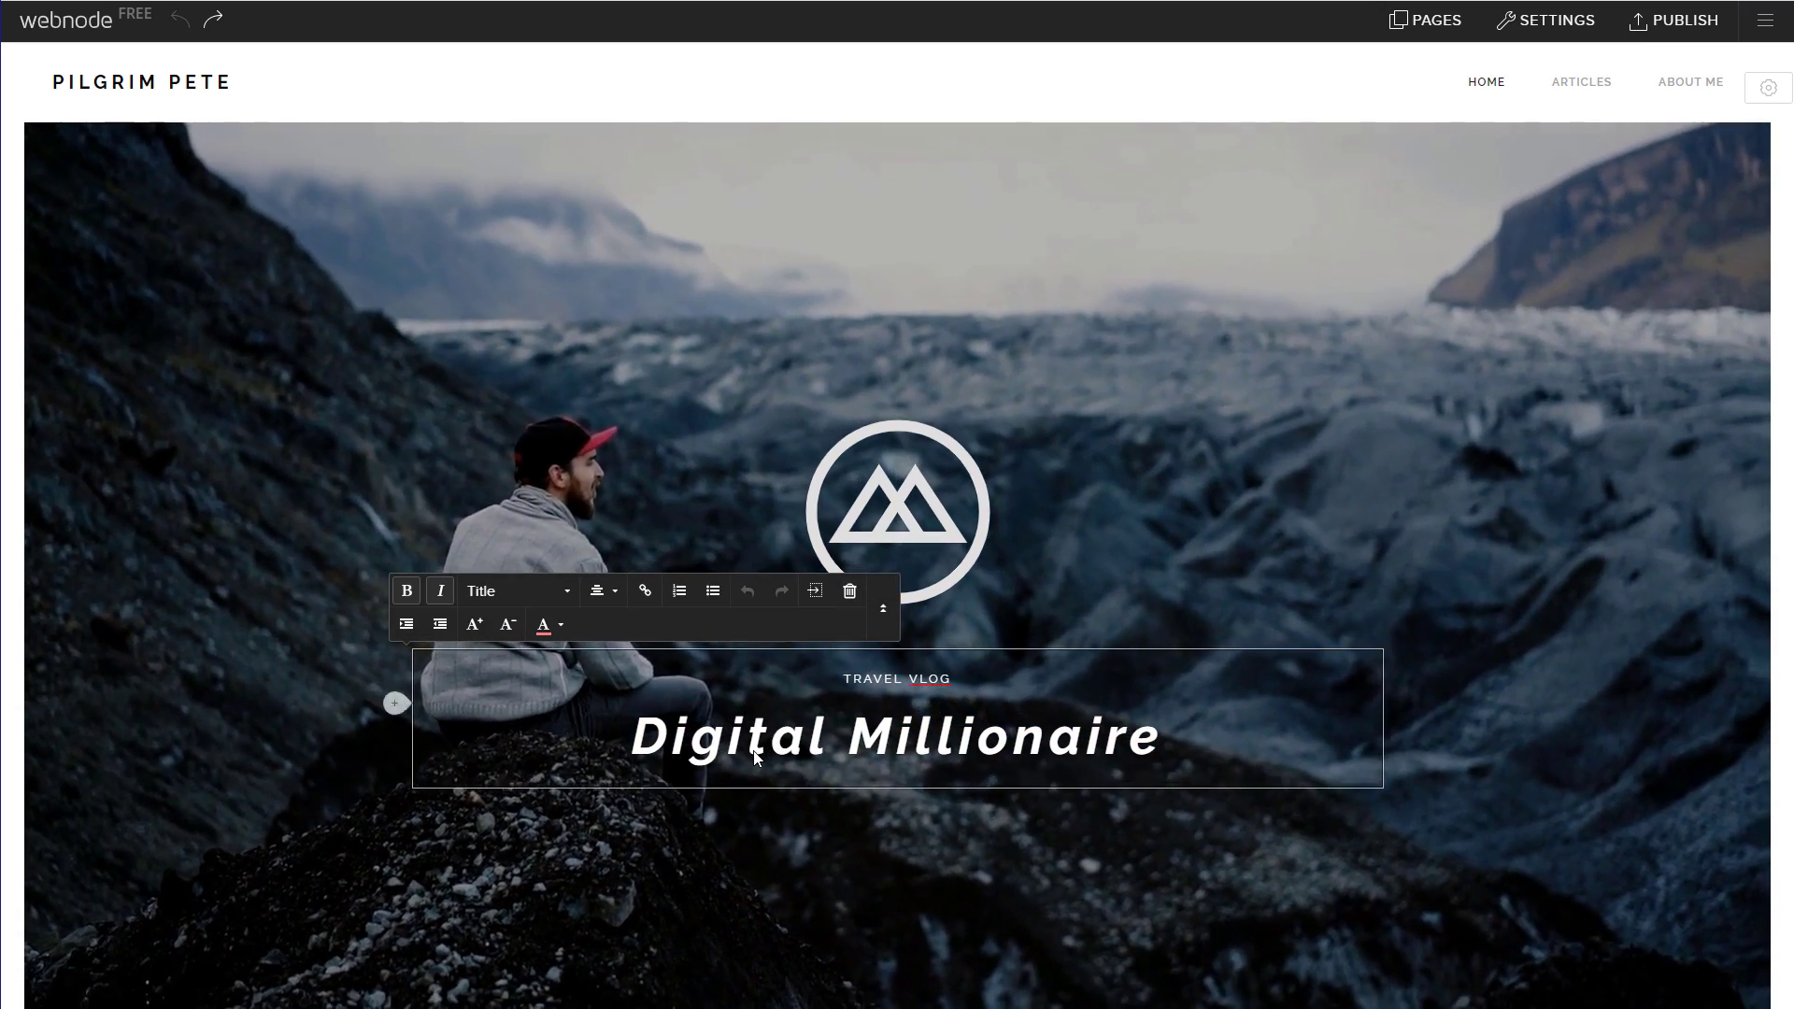
click(753, 744)
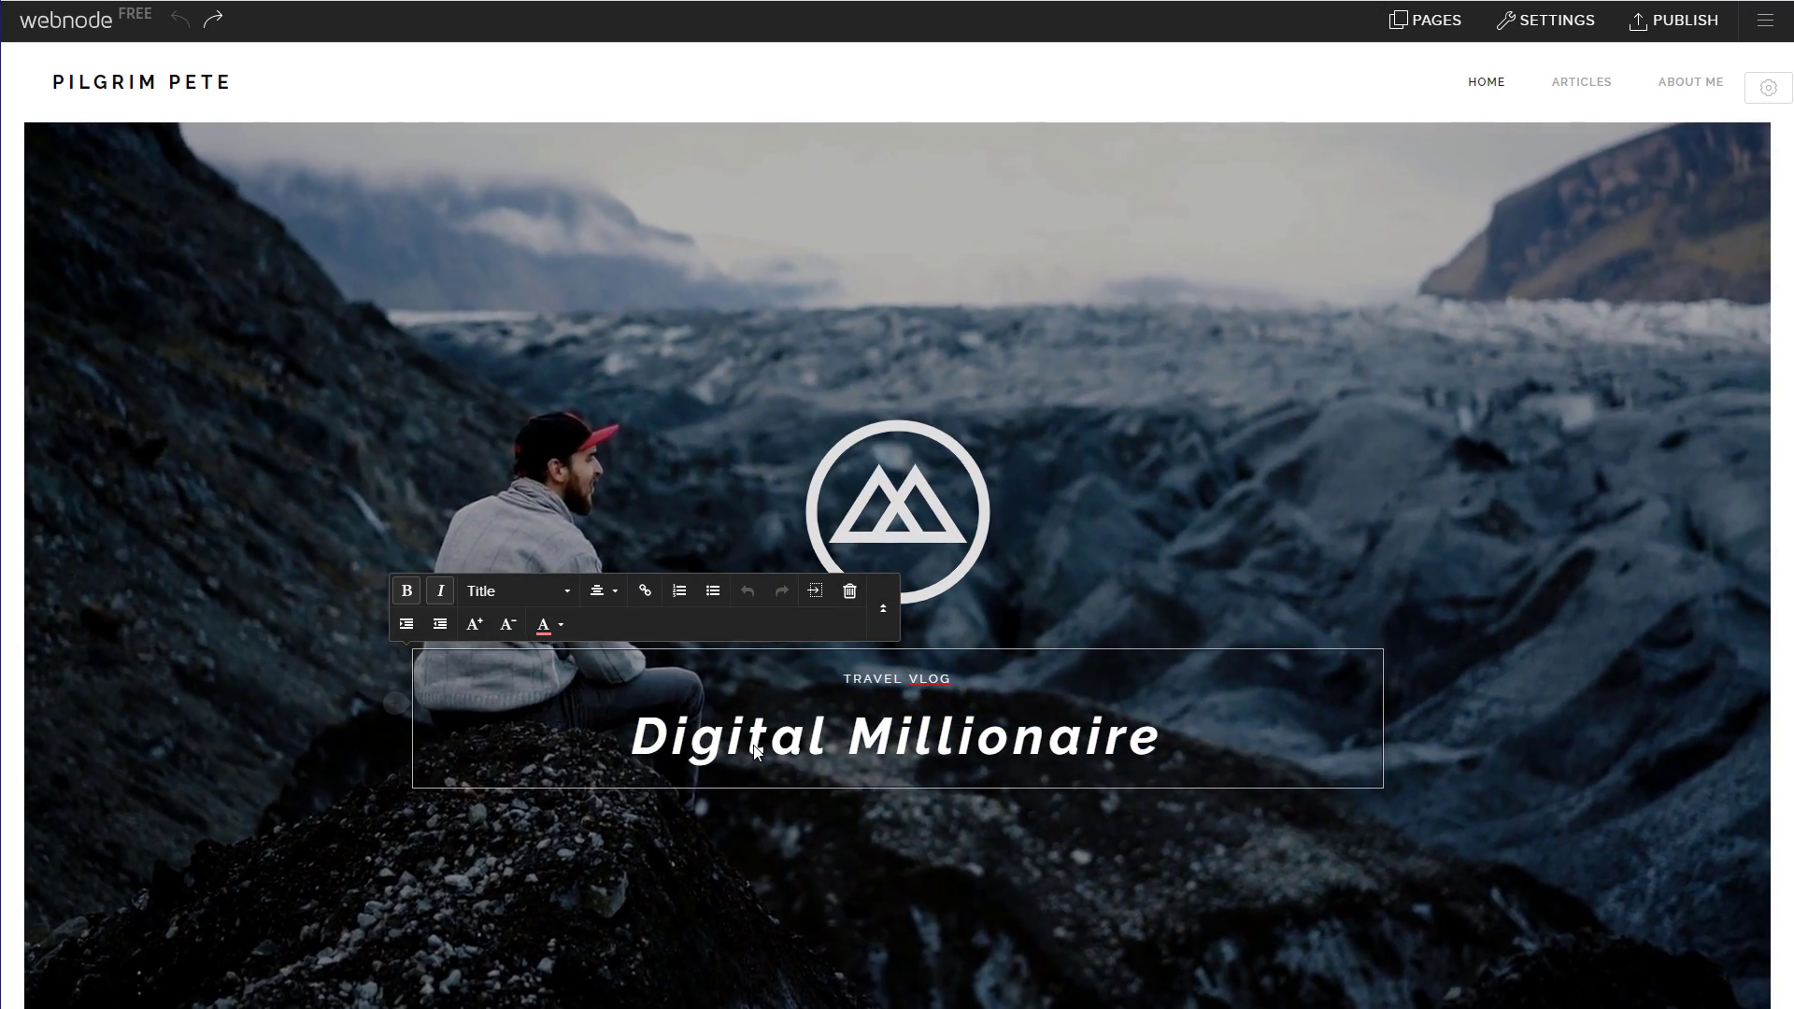
triple_click(753, 743)
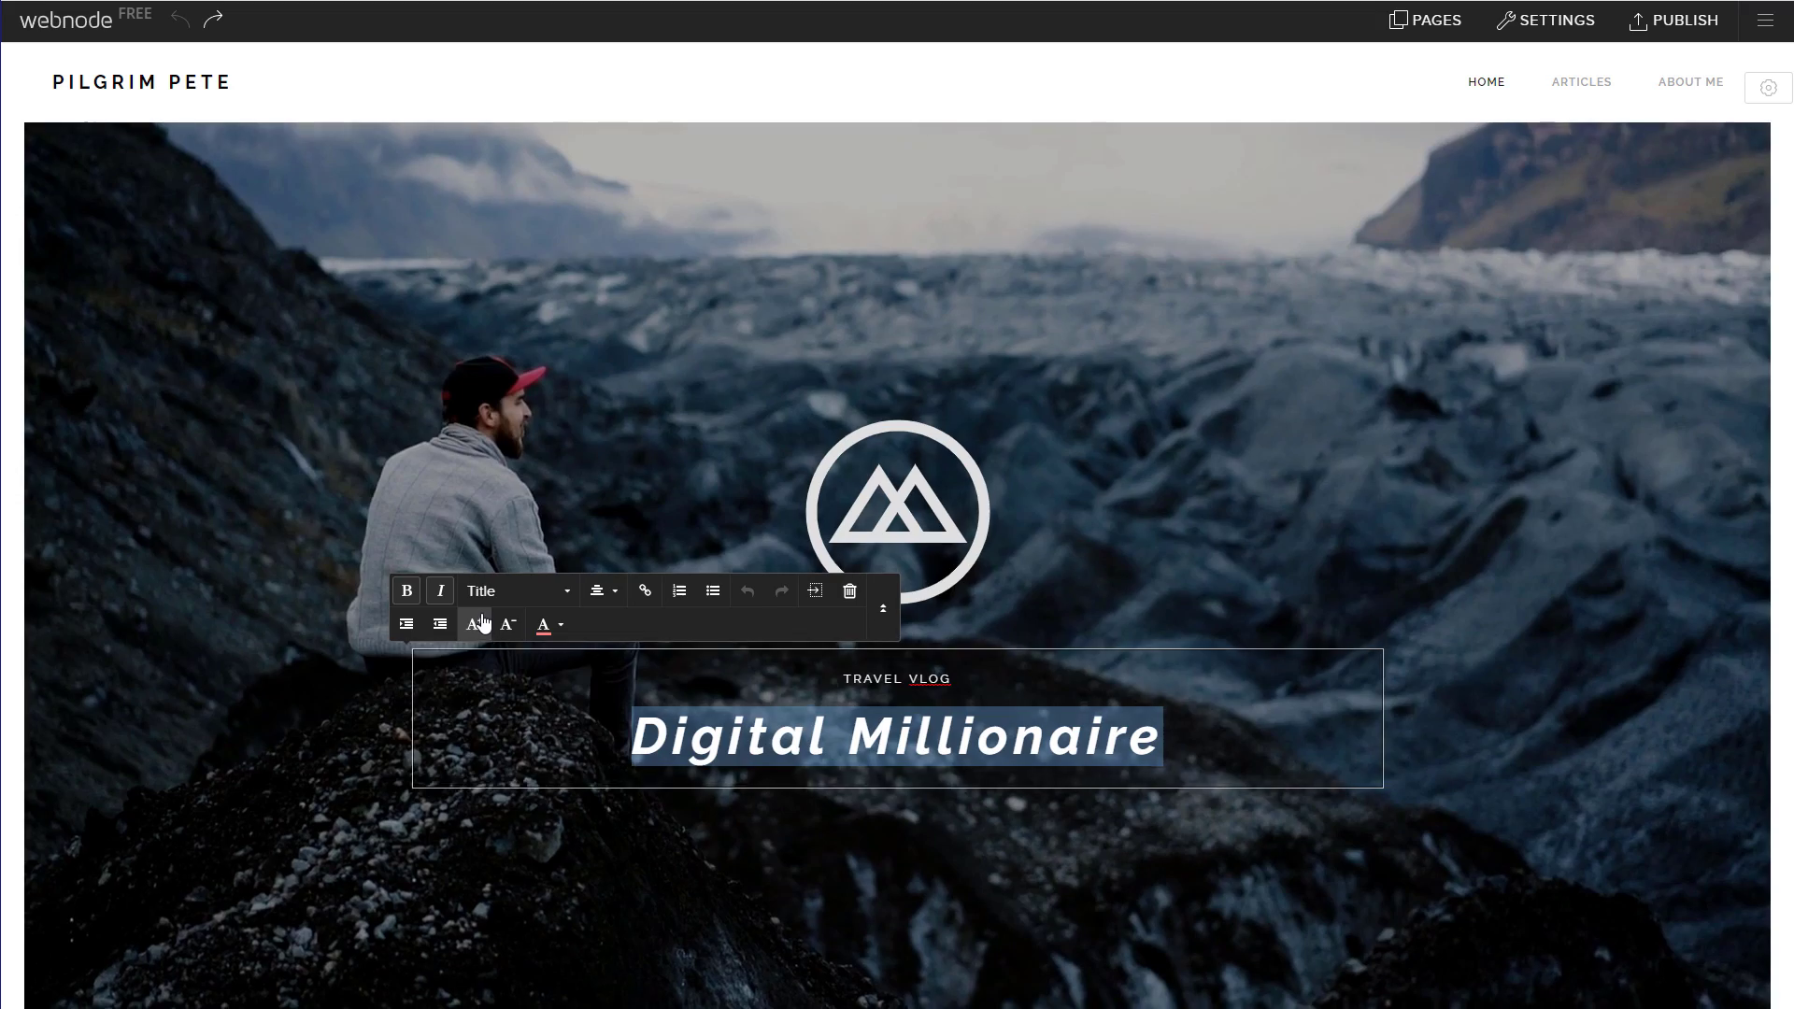
click(478, 624)
click(479, 624)
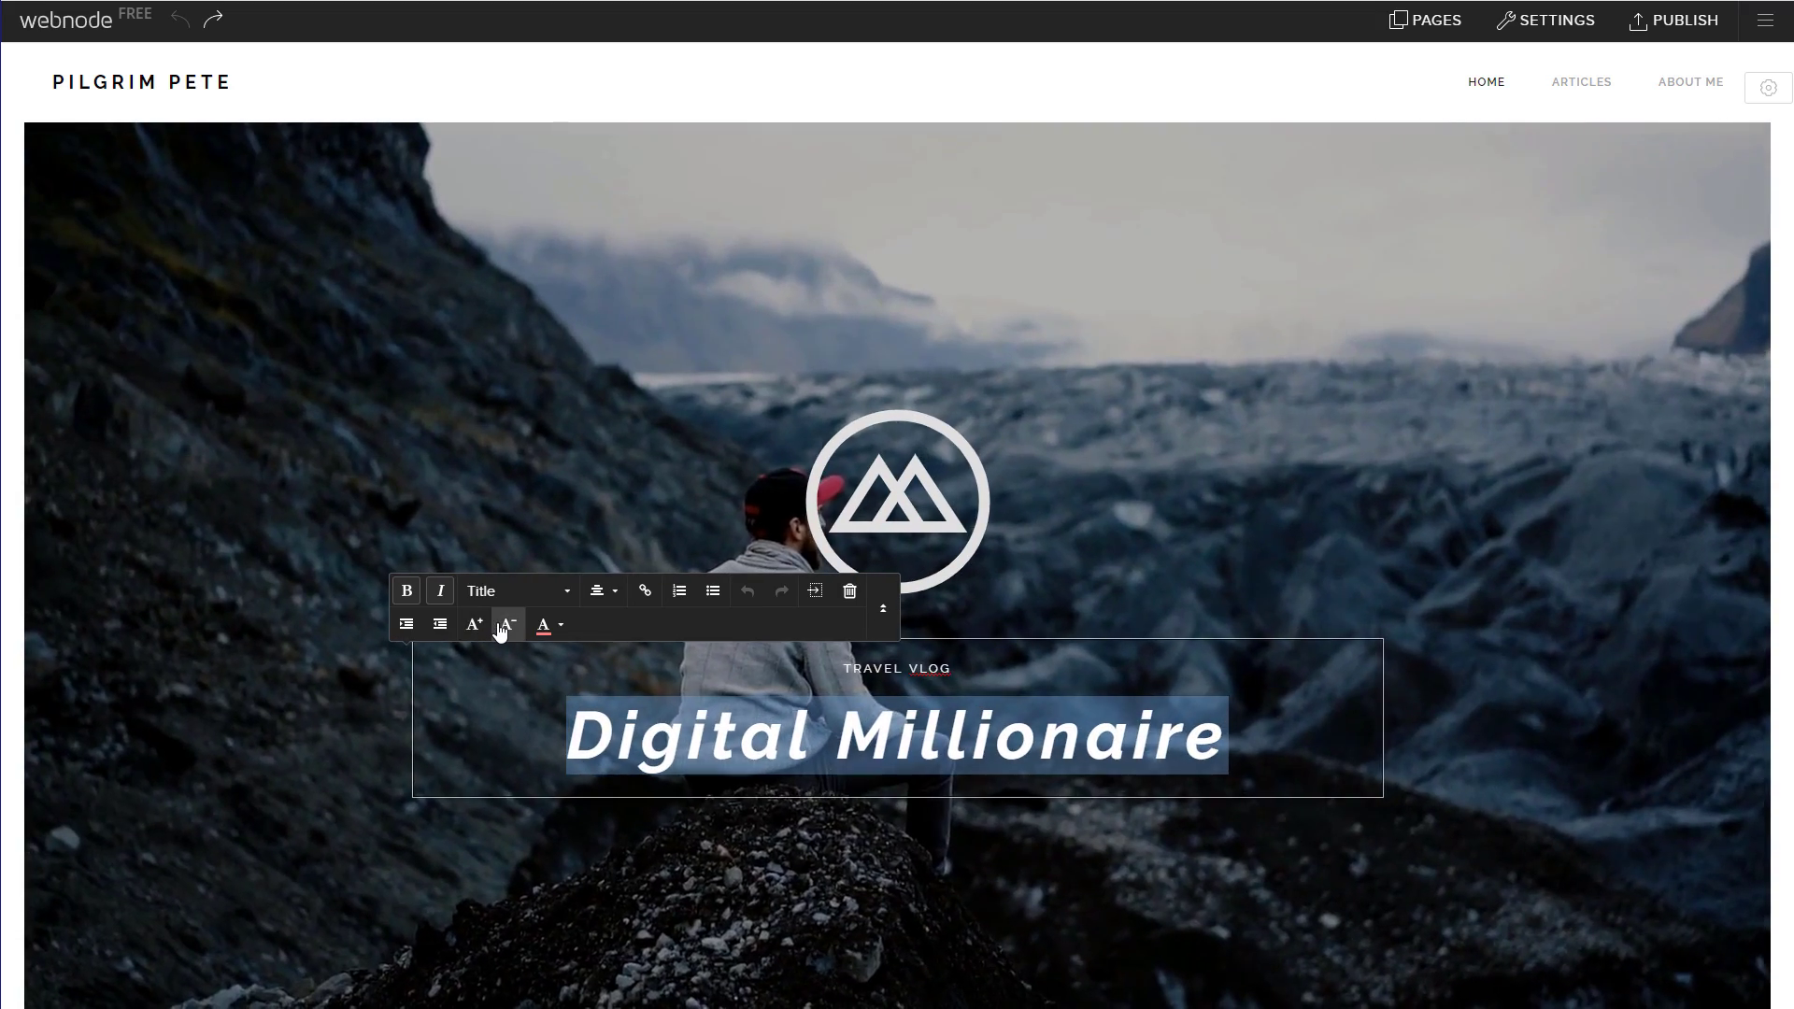
click(507, 624)
click(473, 624)
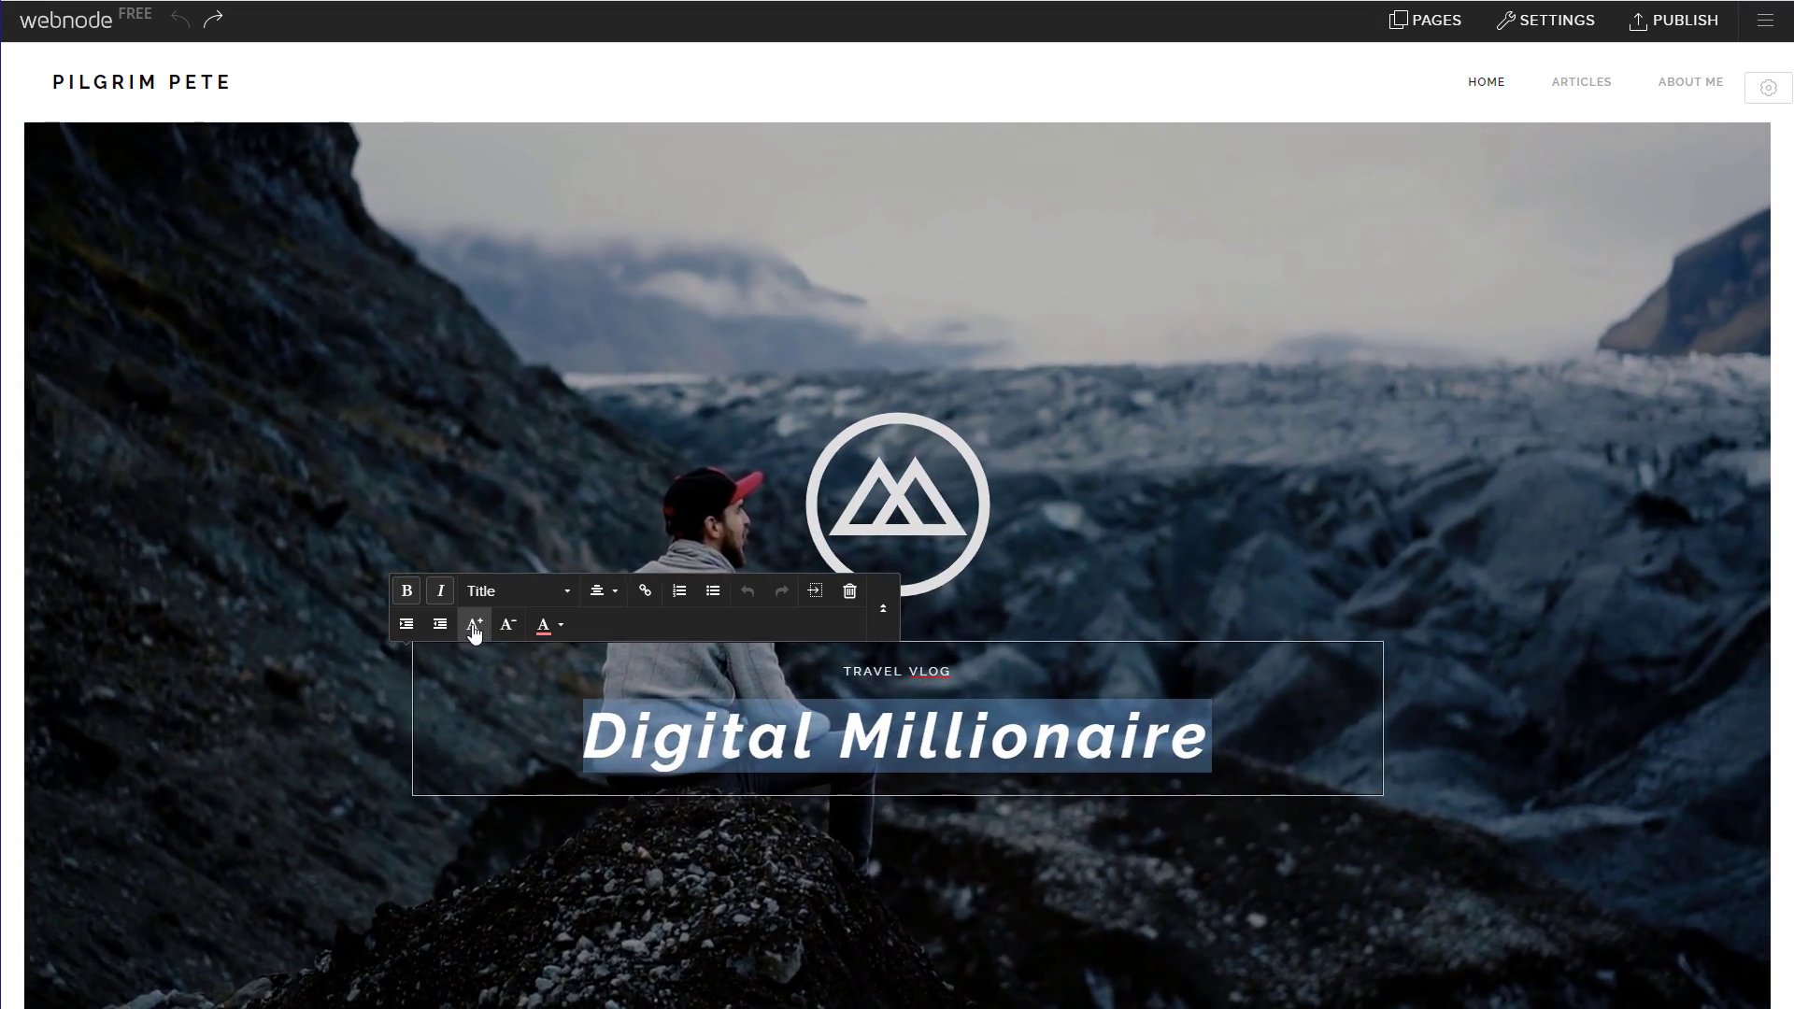
click(473, 625)
click(508, 624)
click(508, 624)
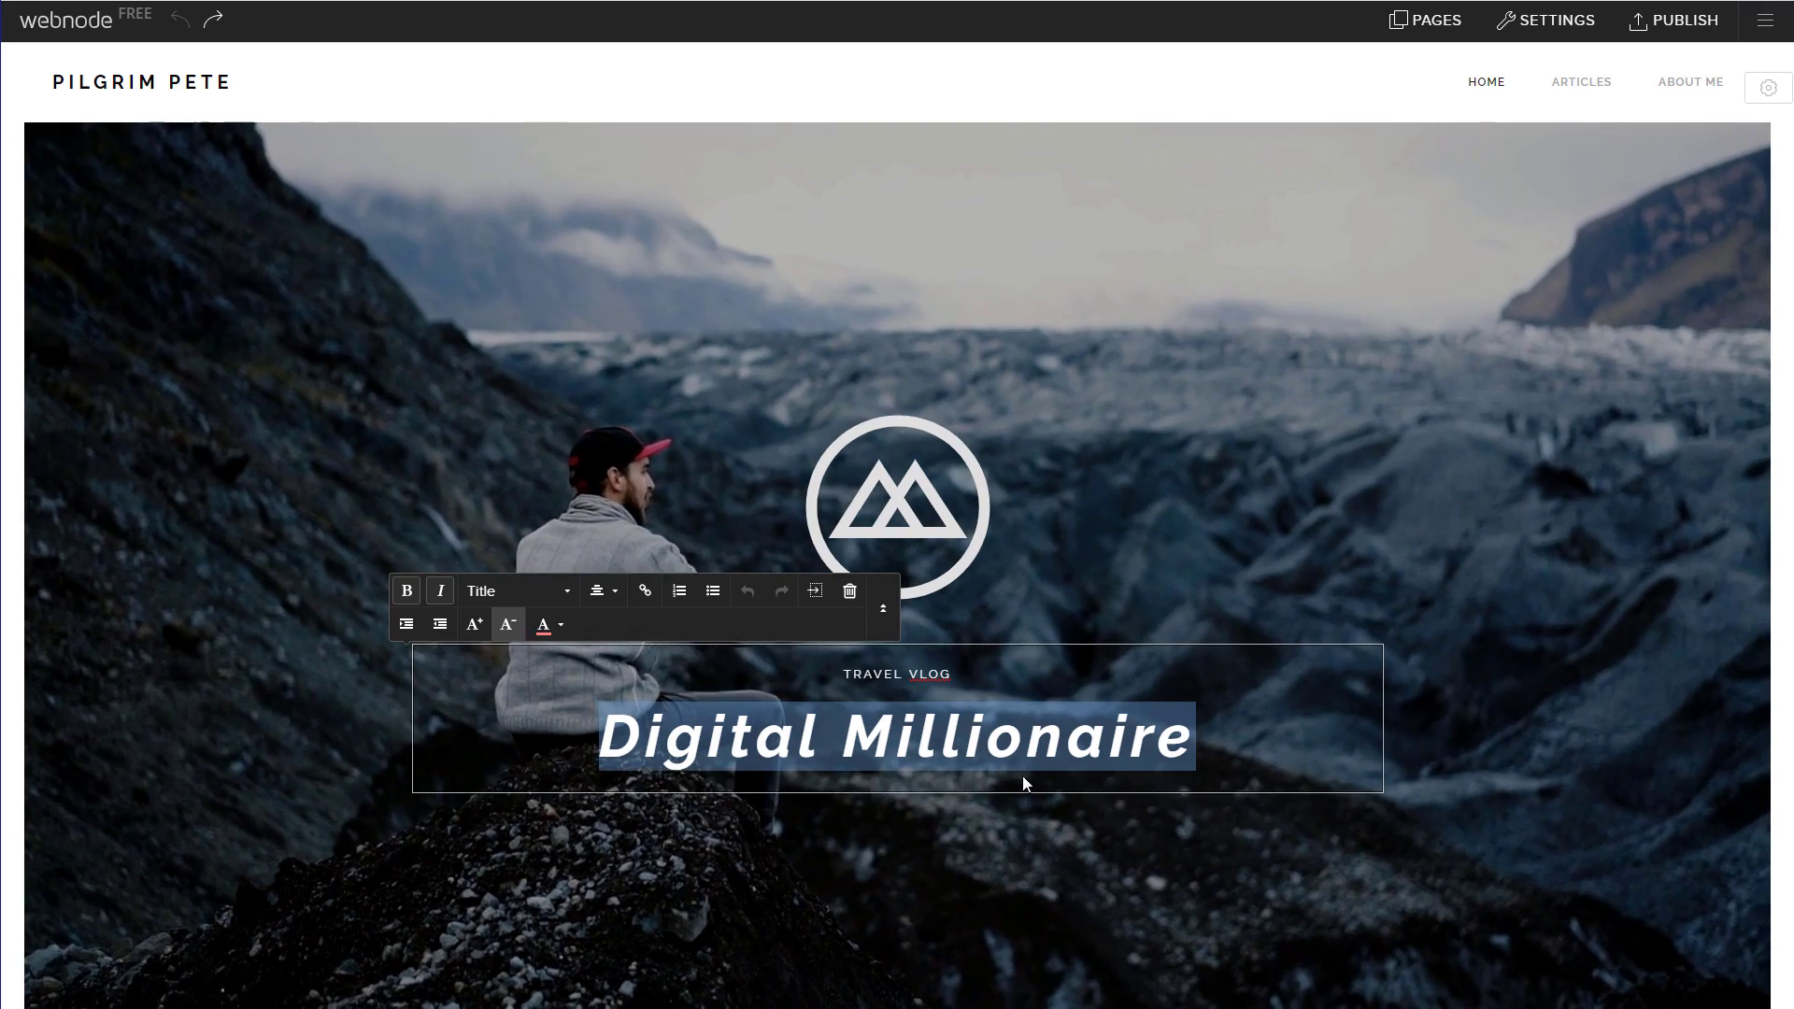
click(1141, 337)
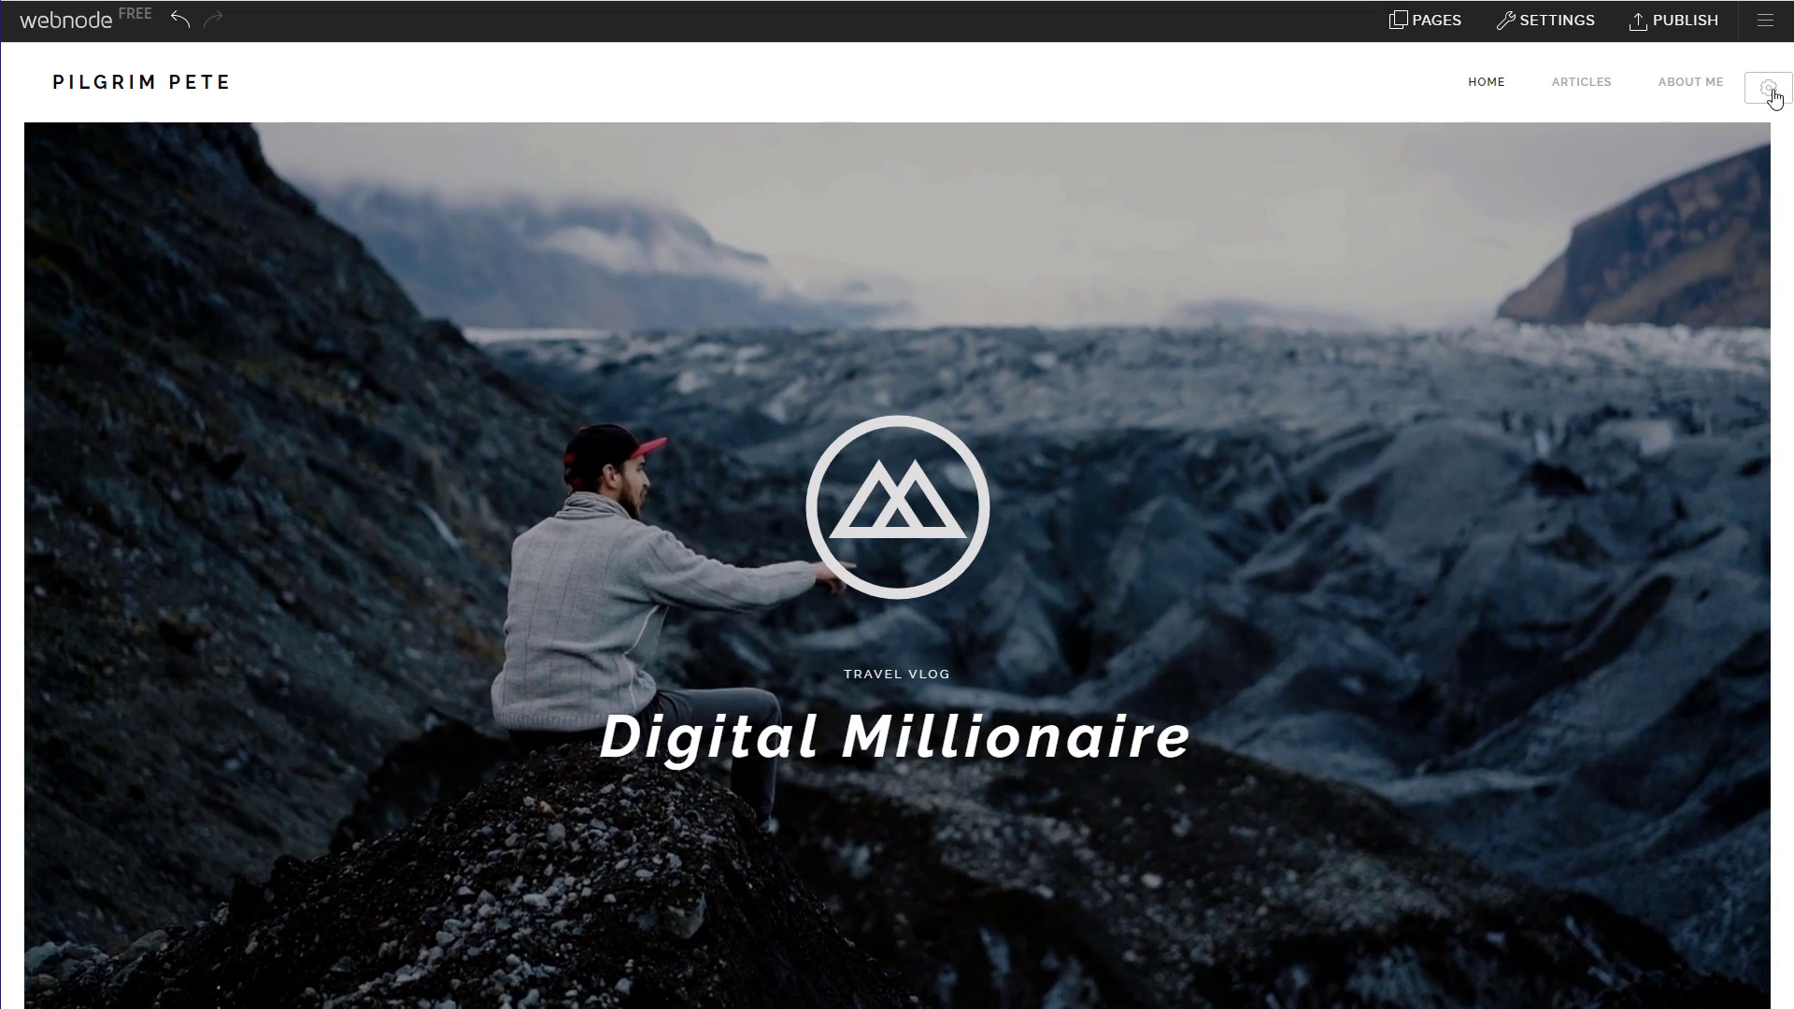
Step: Replace the website header's background with the stock image of the blue-eyed Siamese kitten
click(1771, 91)
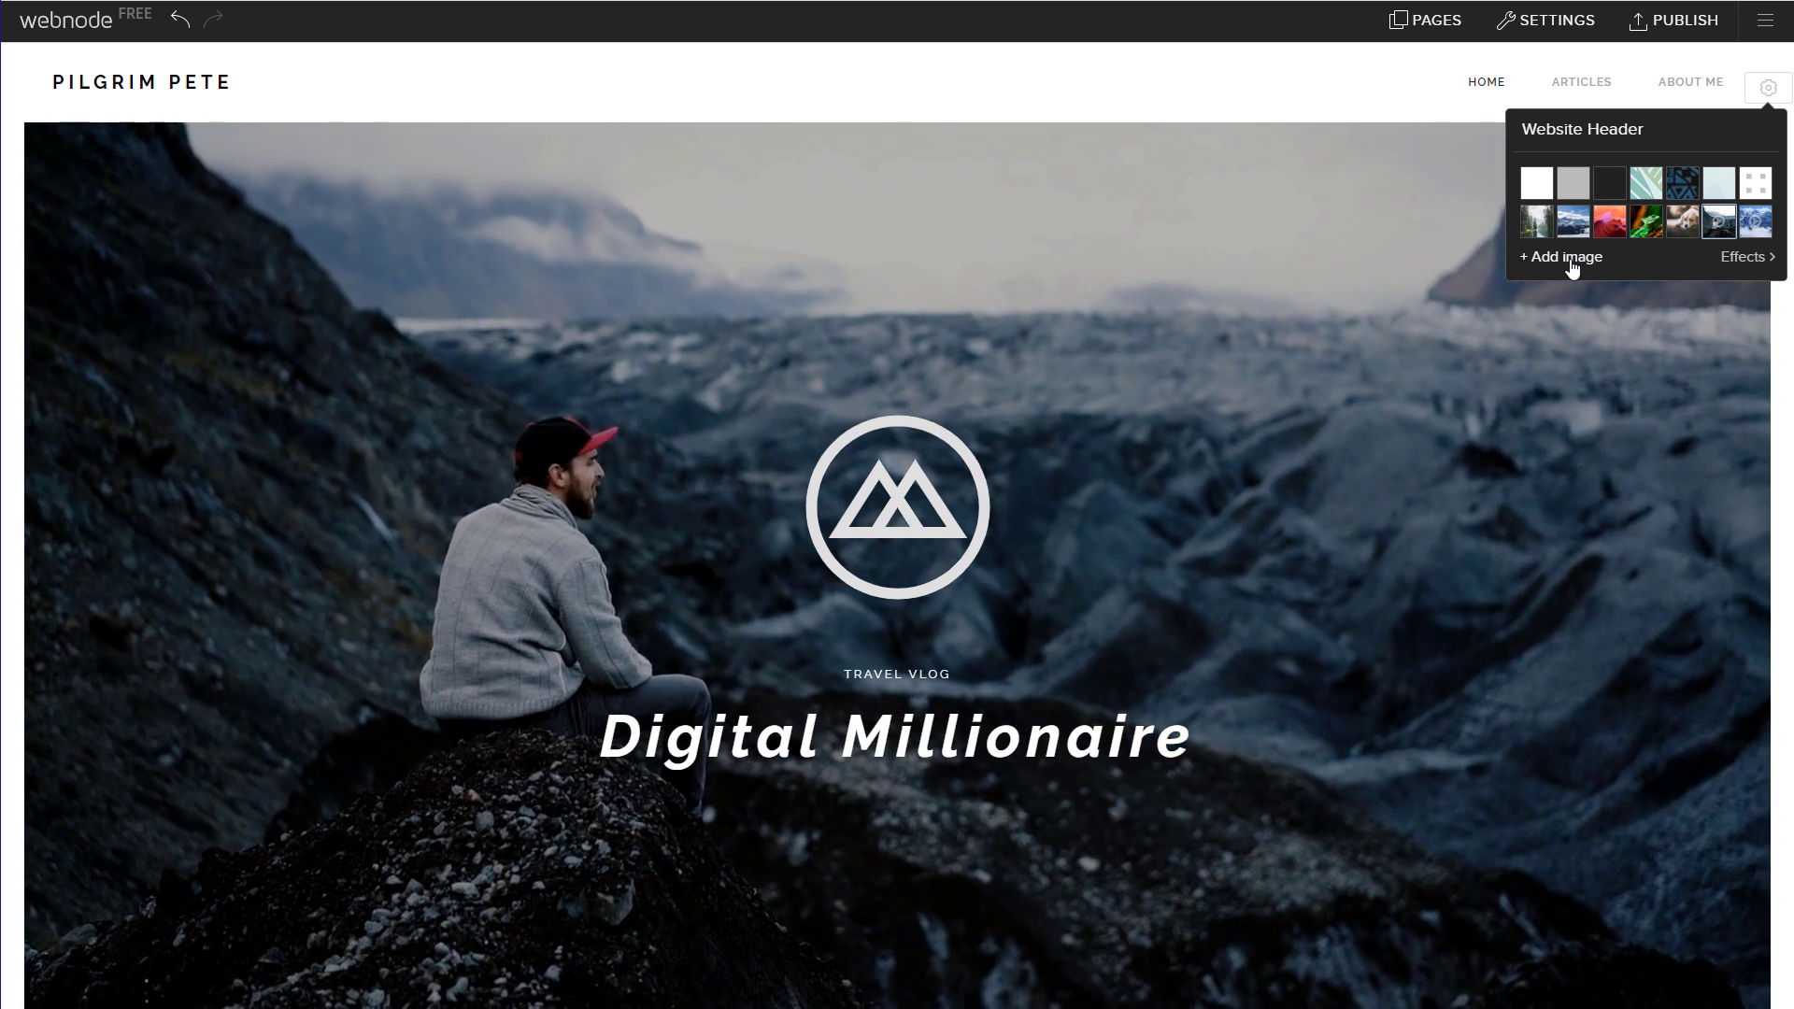
click(1570, 258)
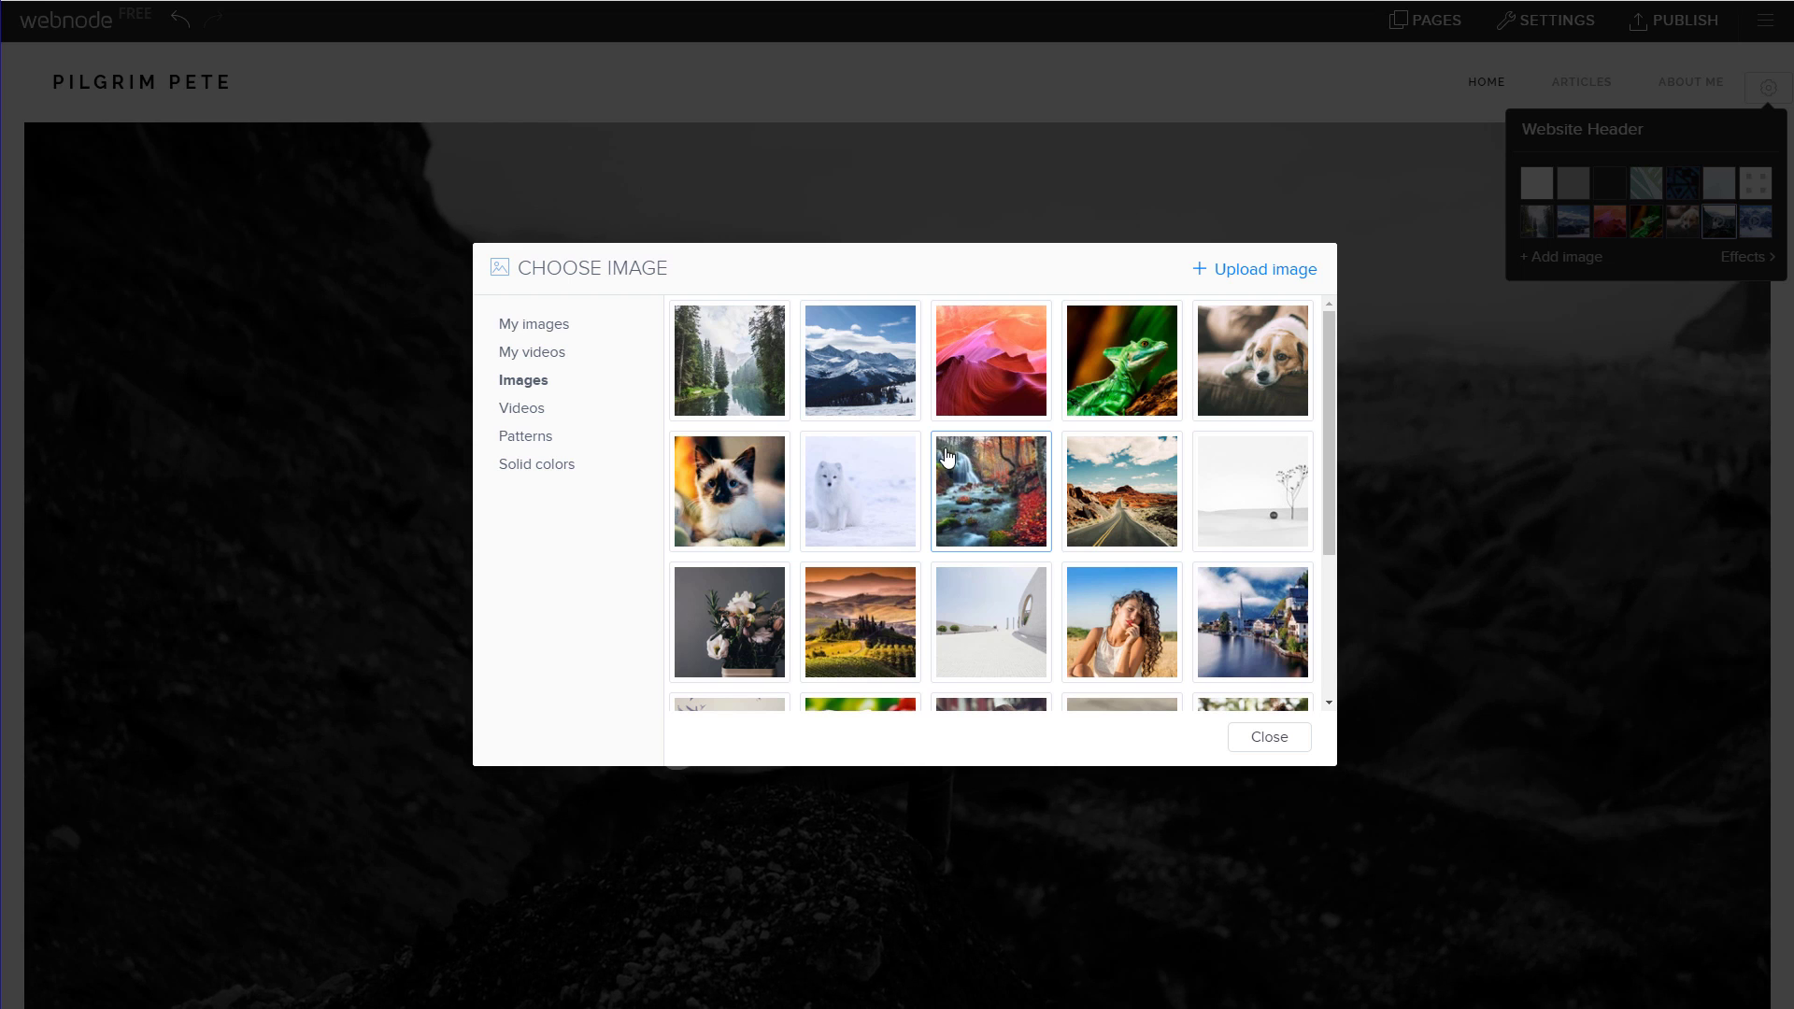
scroll(970, 533, down, 3)
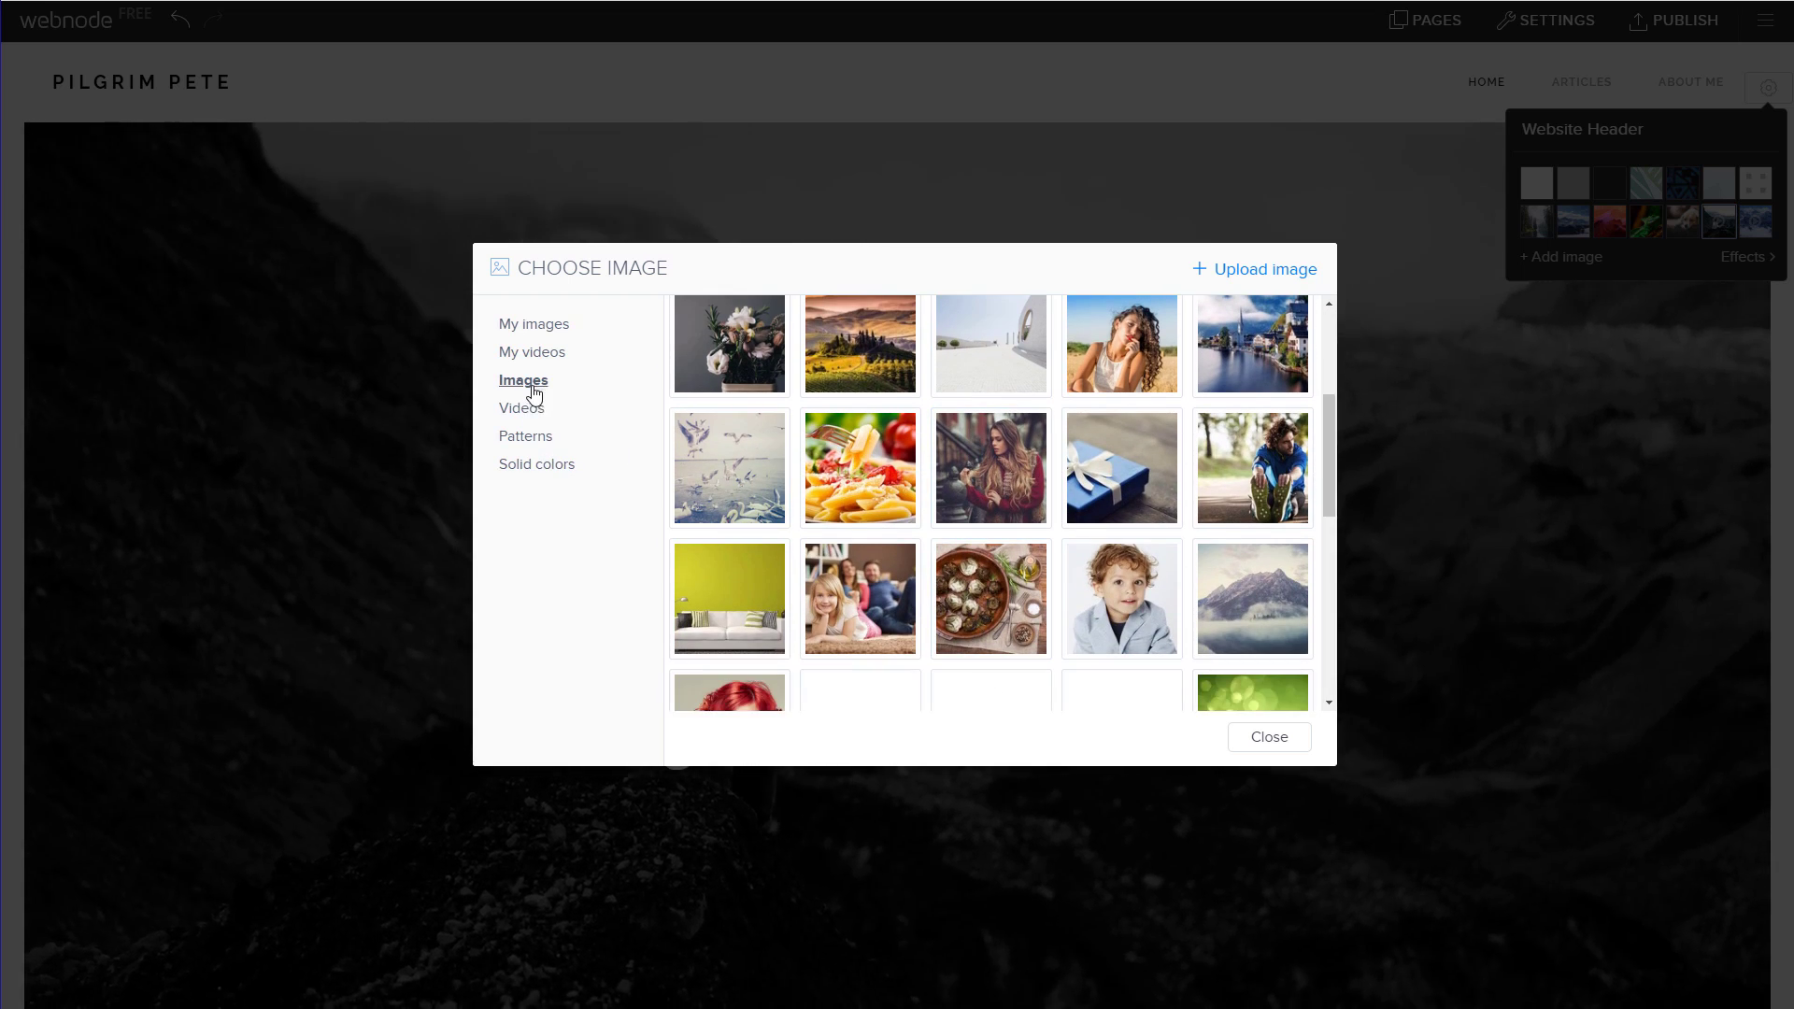
click(531, 418)
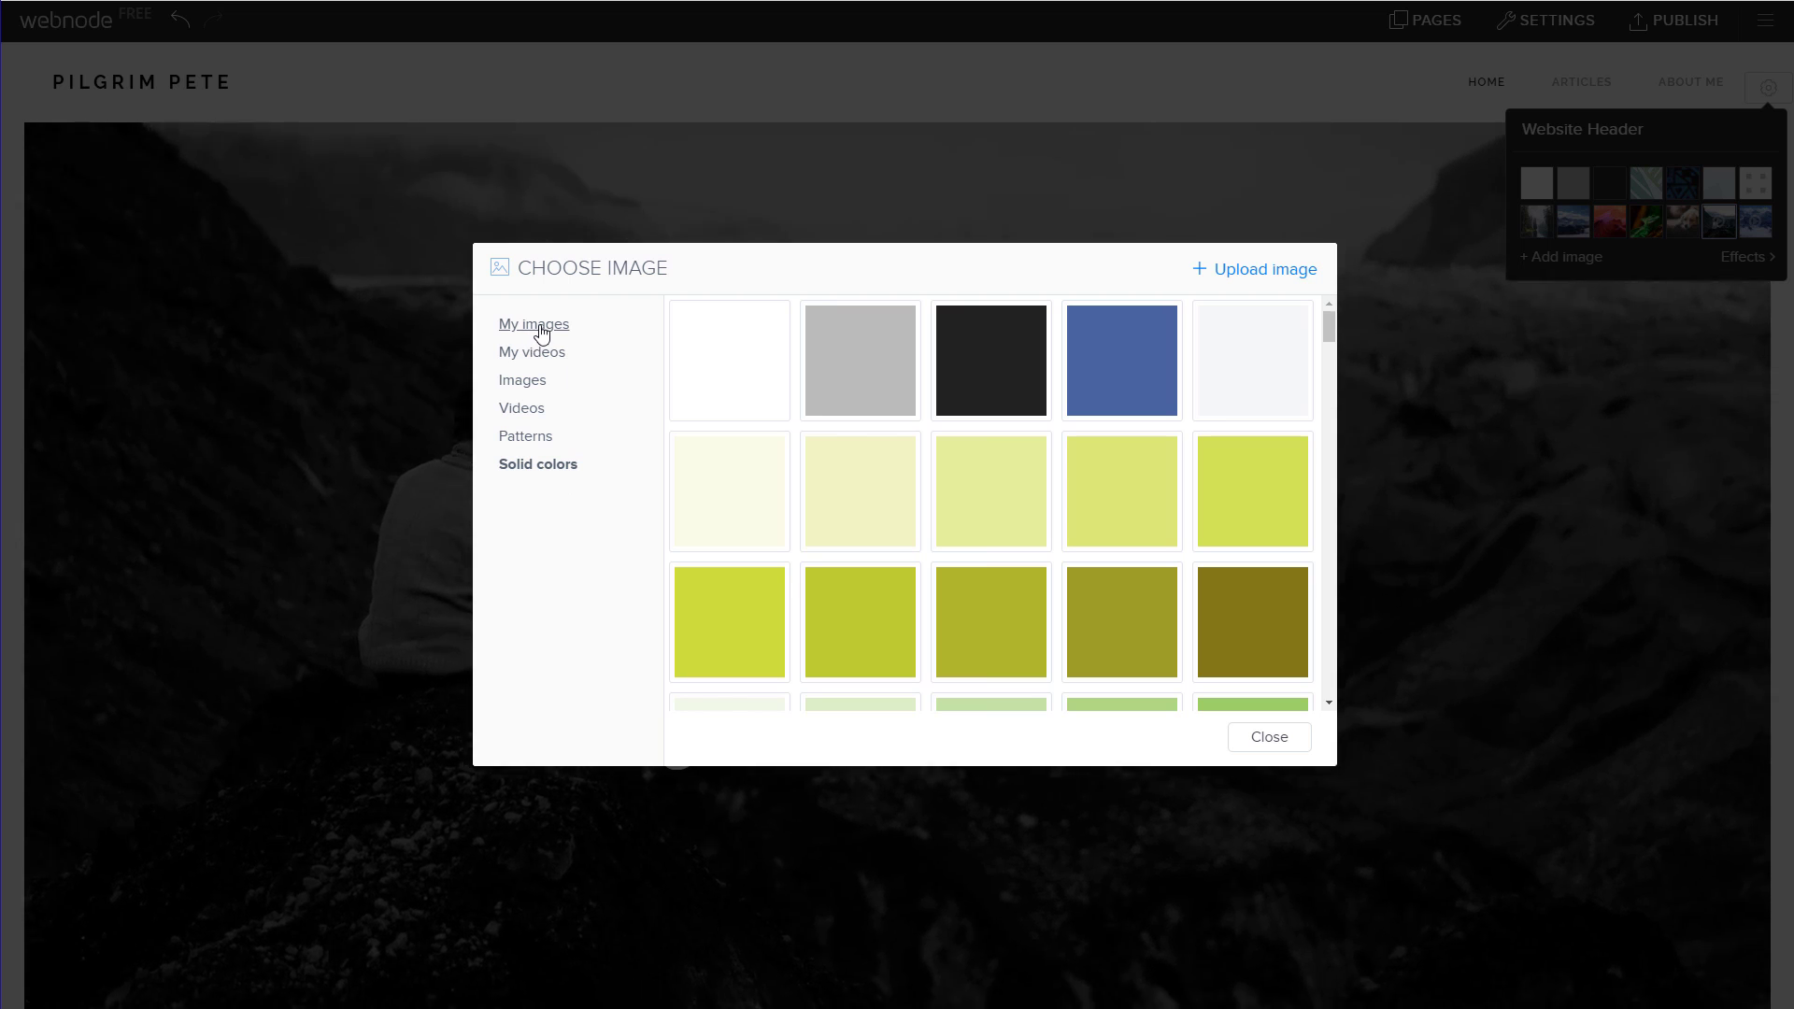
click(541, 329)
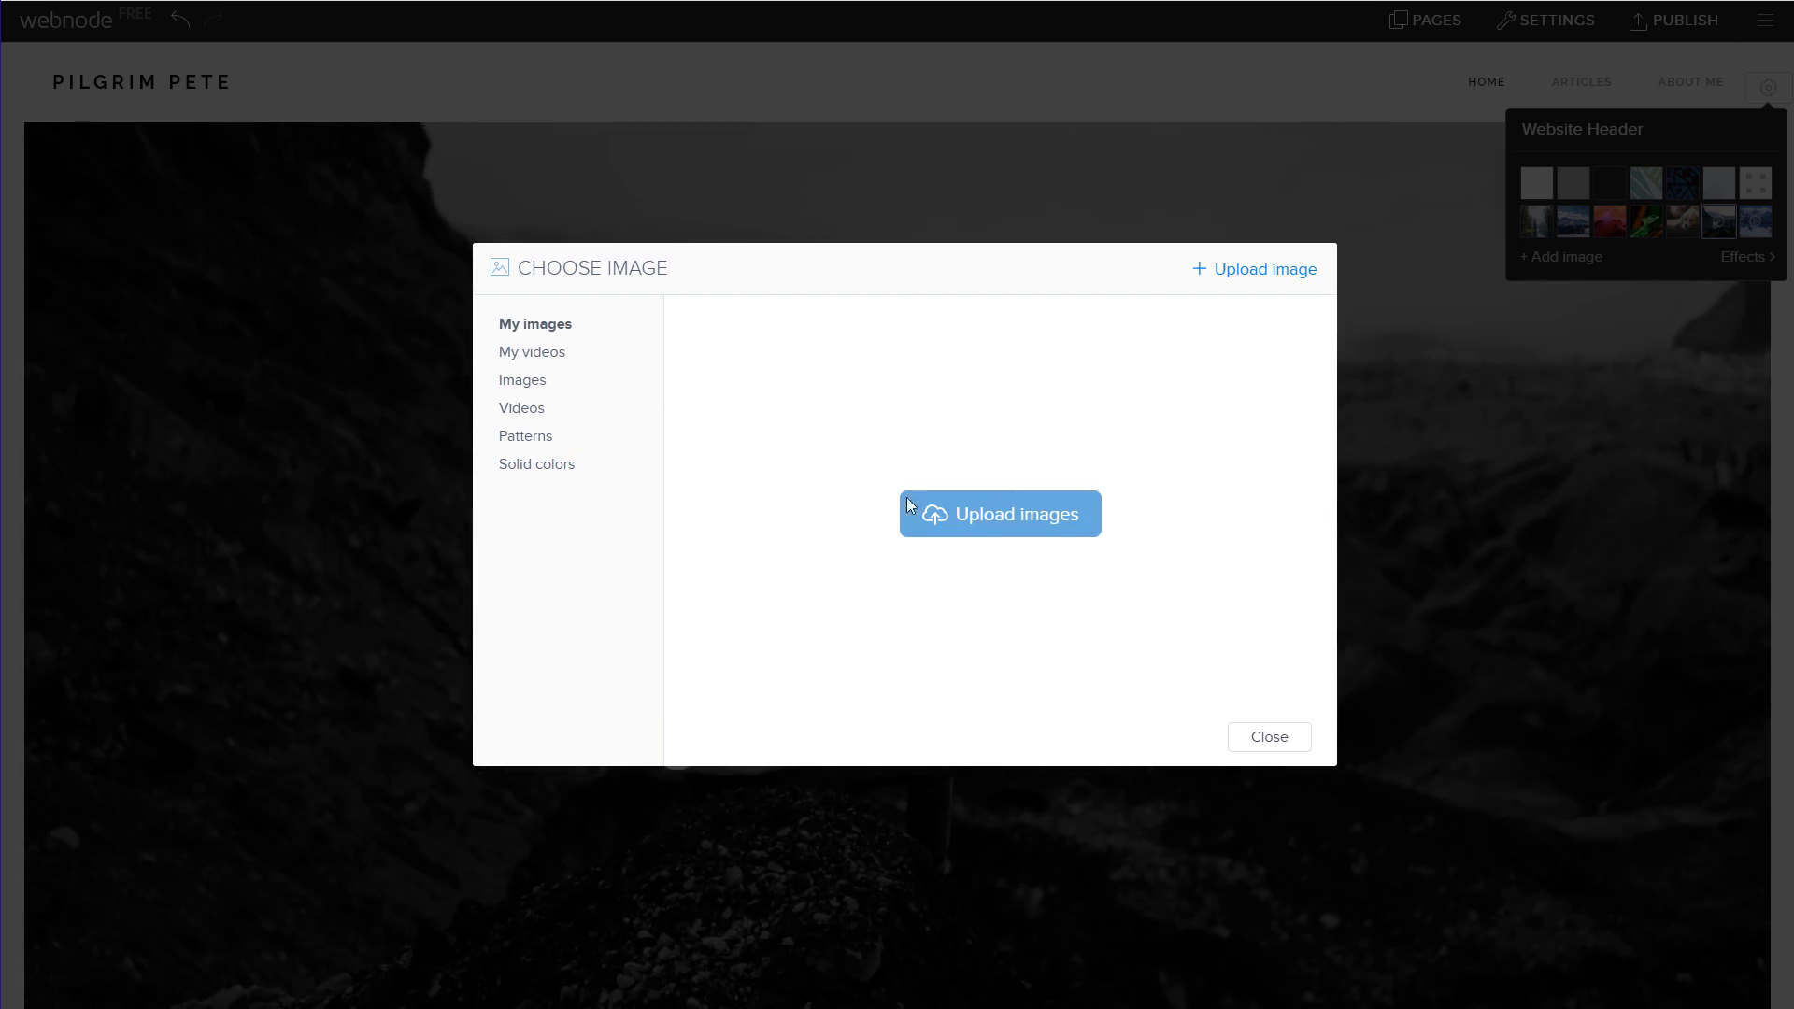
click(522, 380)
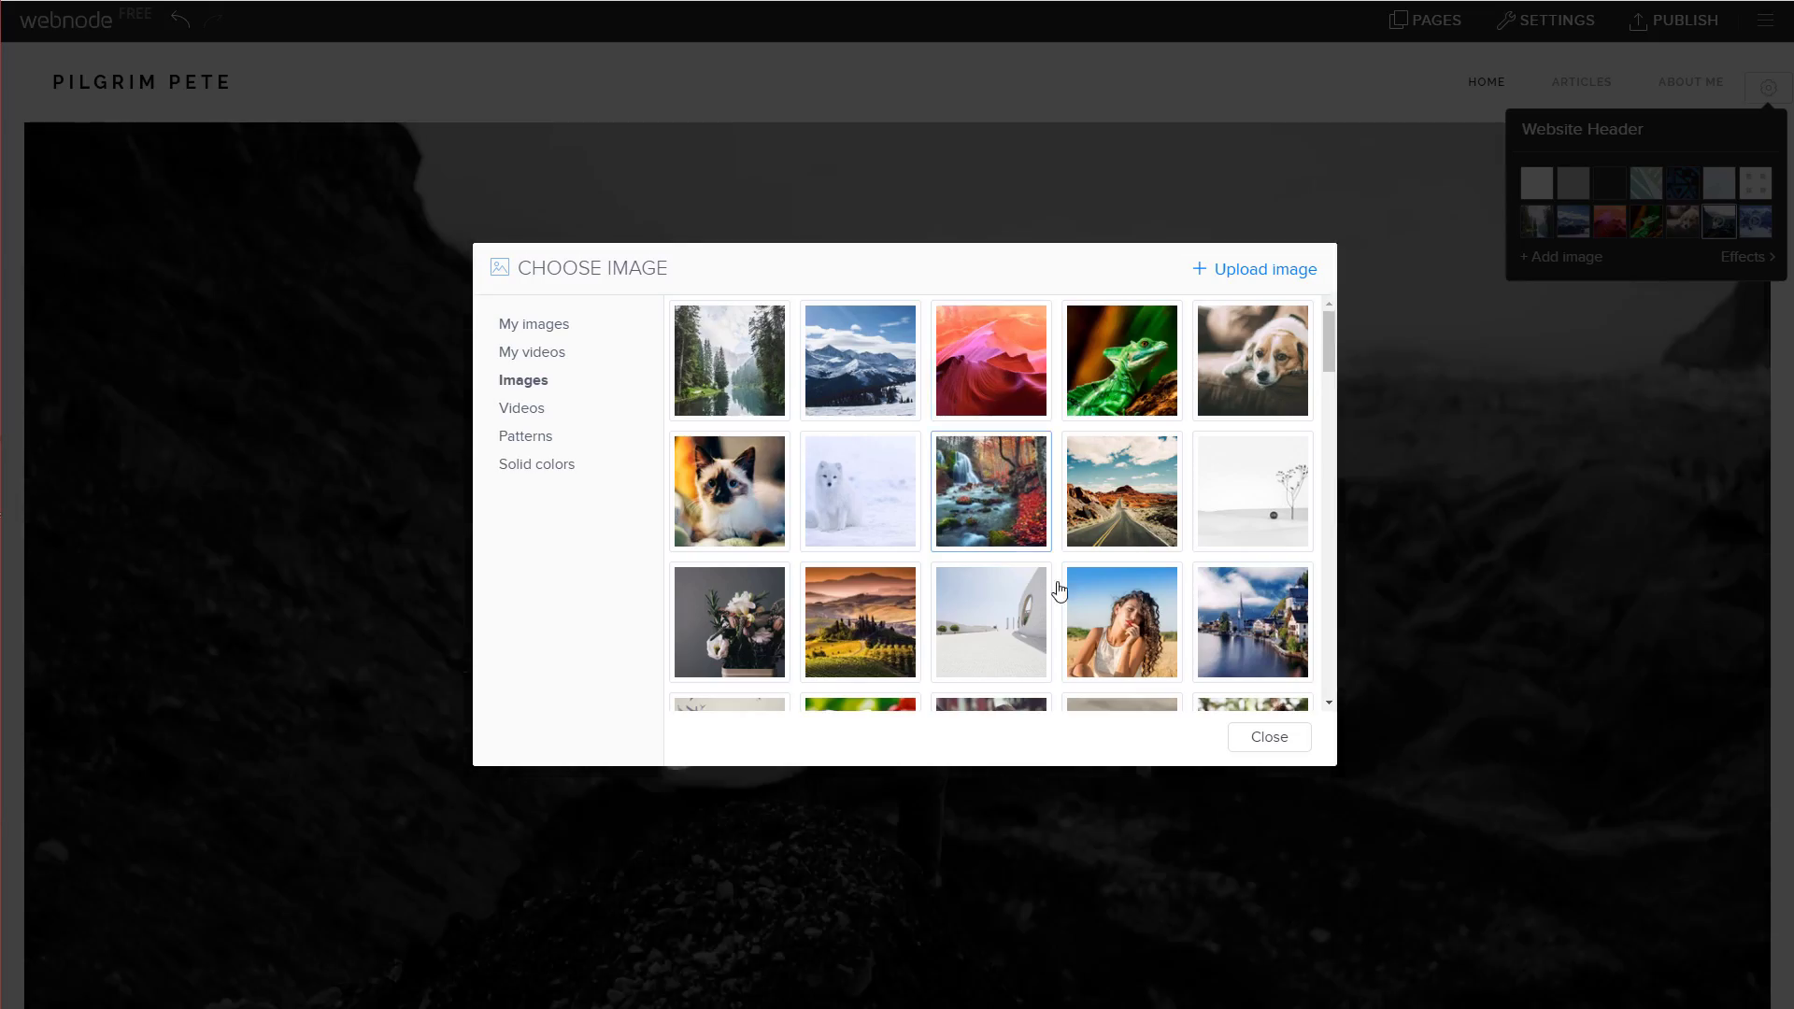
click(755, 505)
scroll(1247, 491, down, 1)
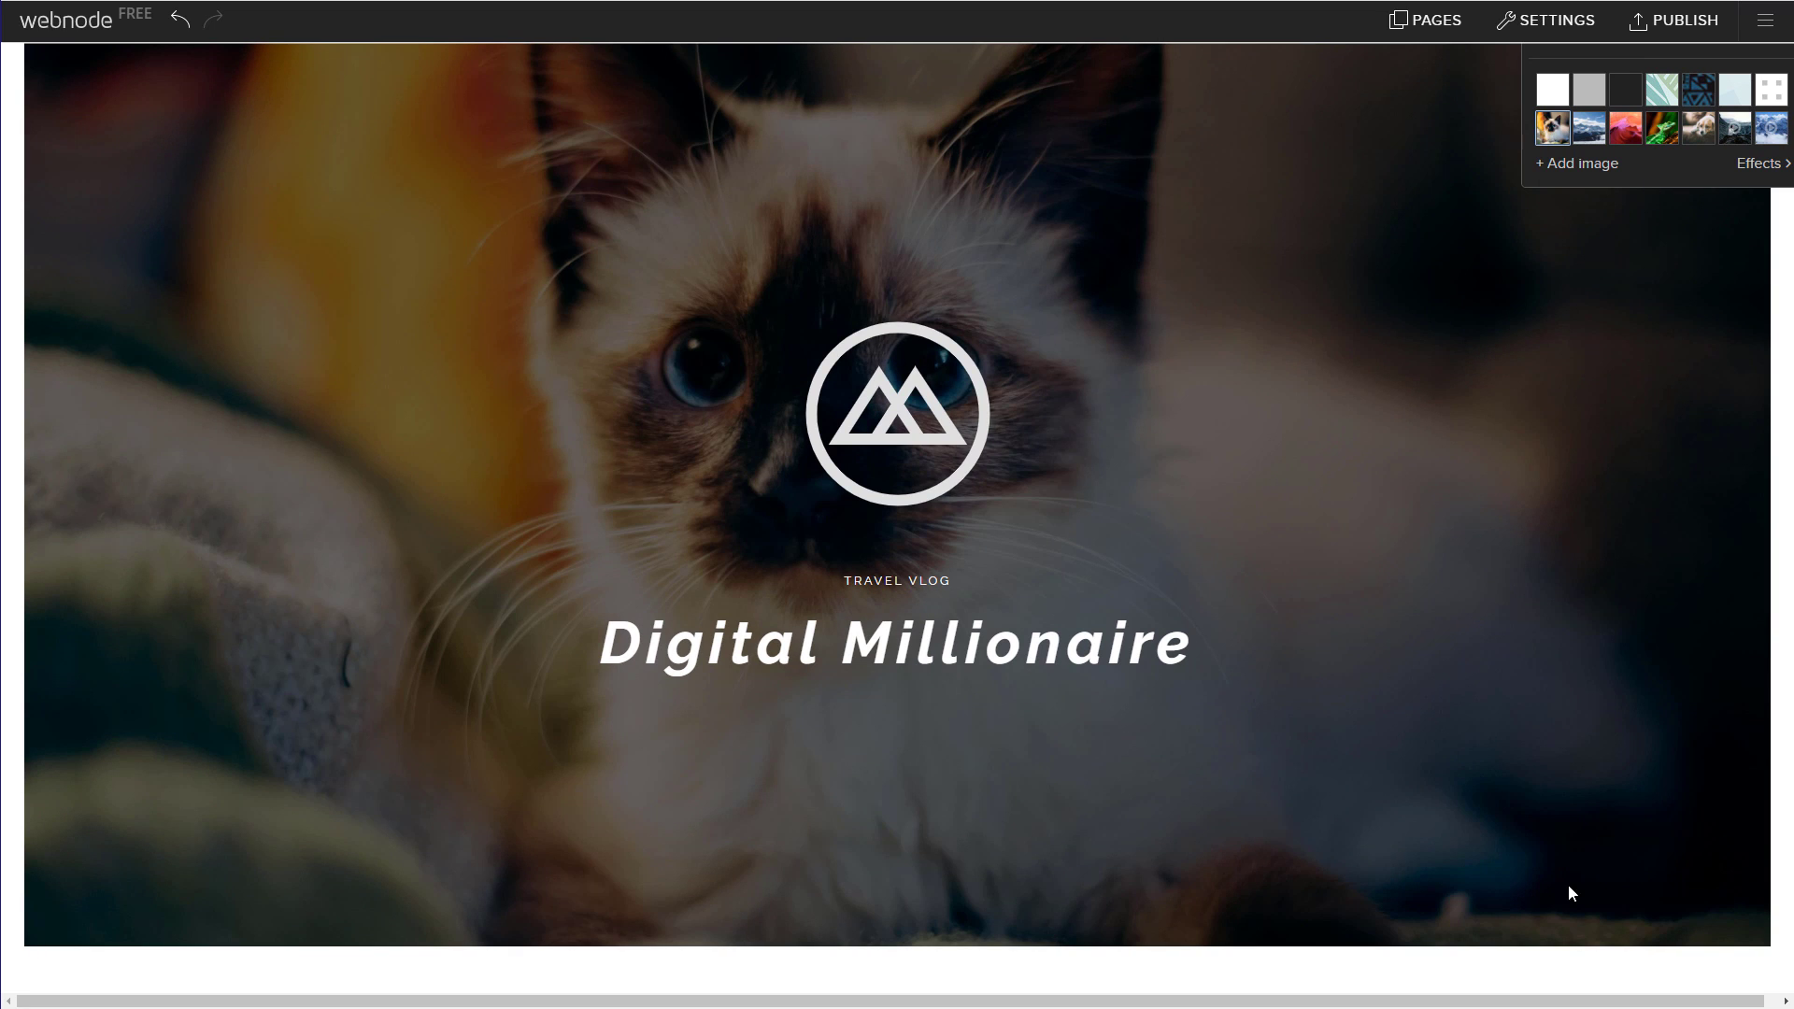
scroll(1349, 596, up, 1)
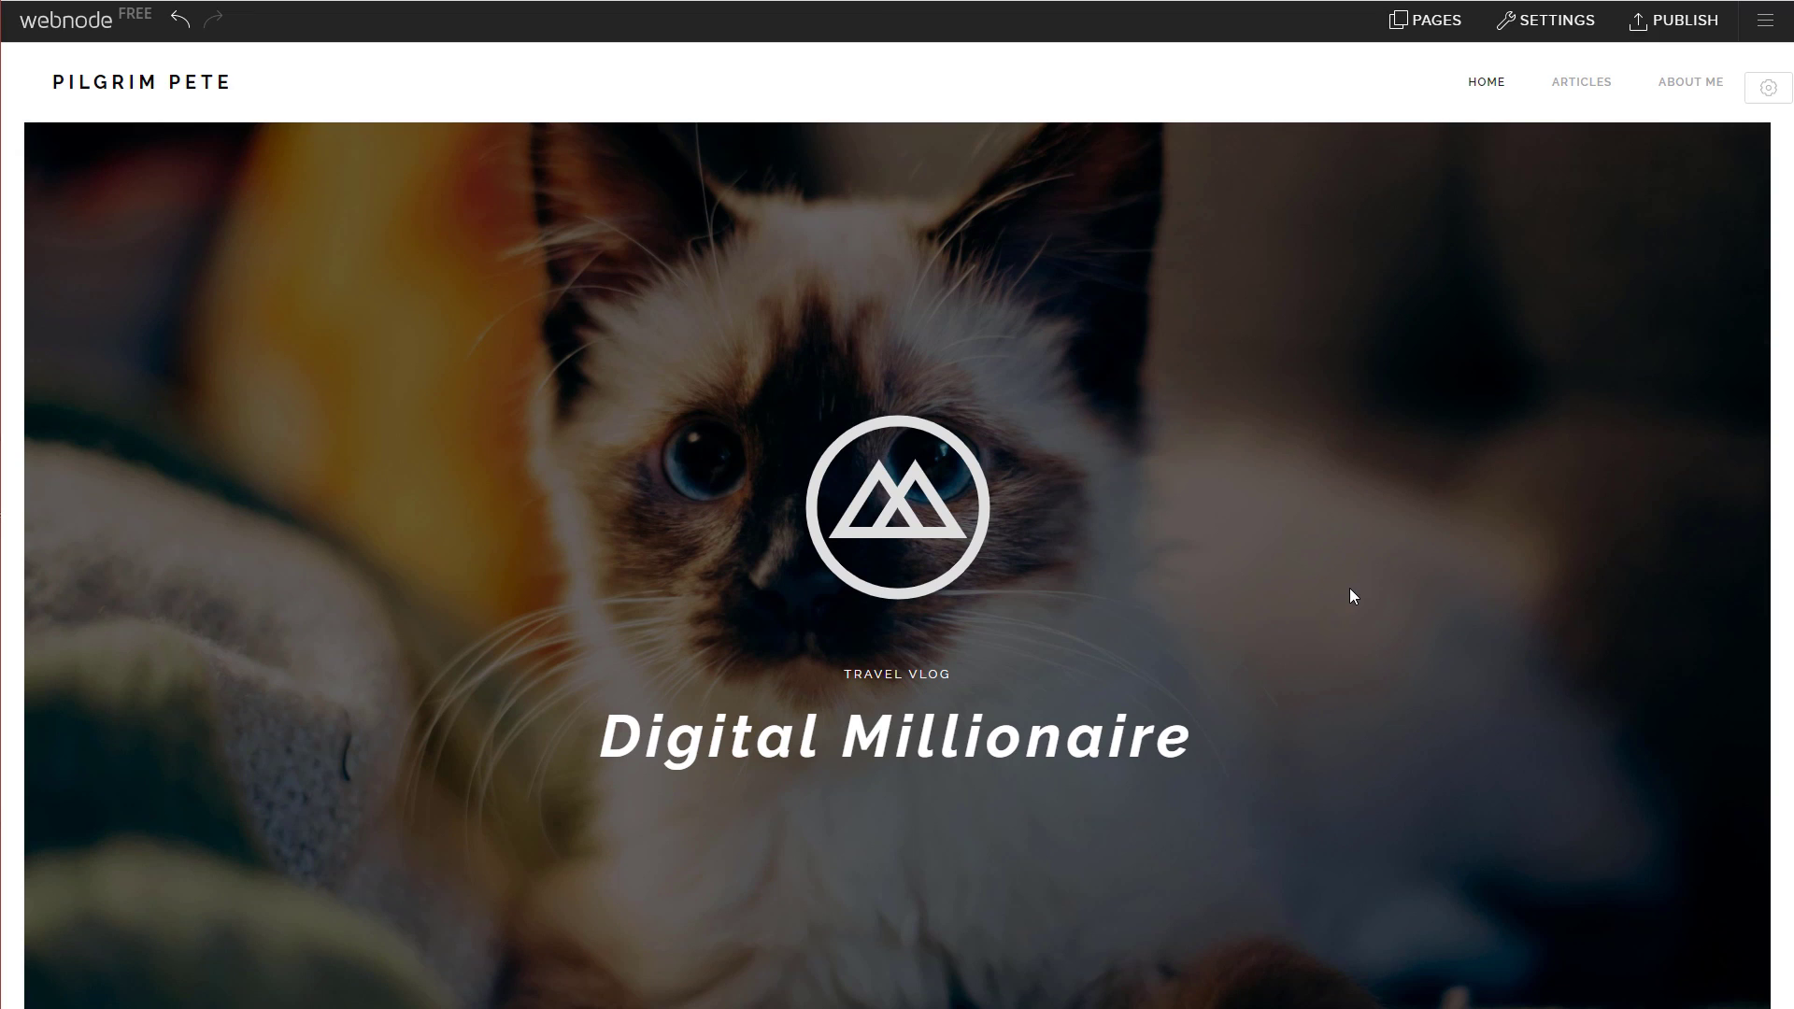
Step: Set a custom crop for the kitten header image, widening the crop area to the image's full width
click(1780, 89)
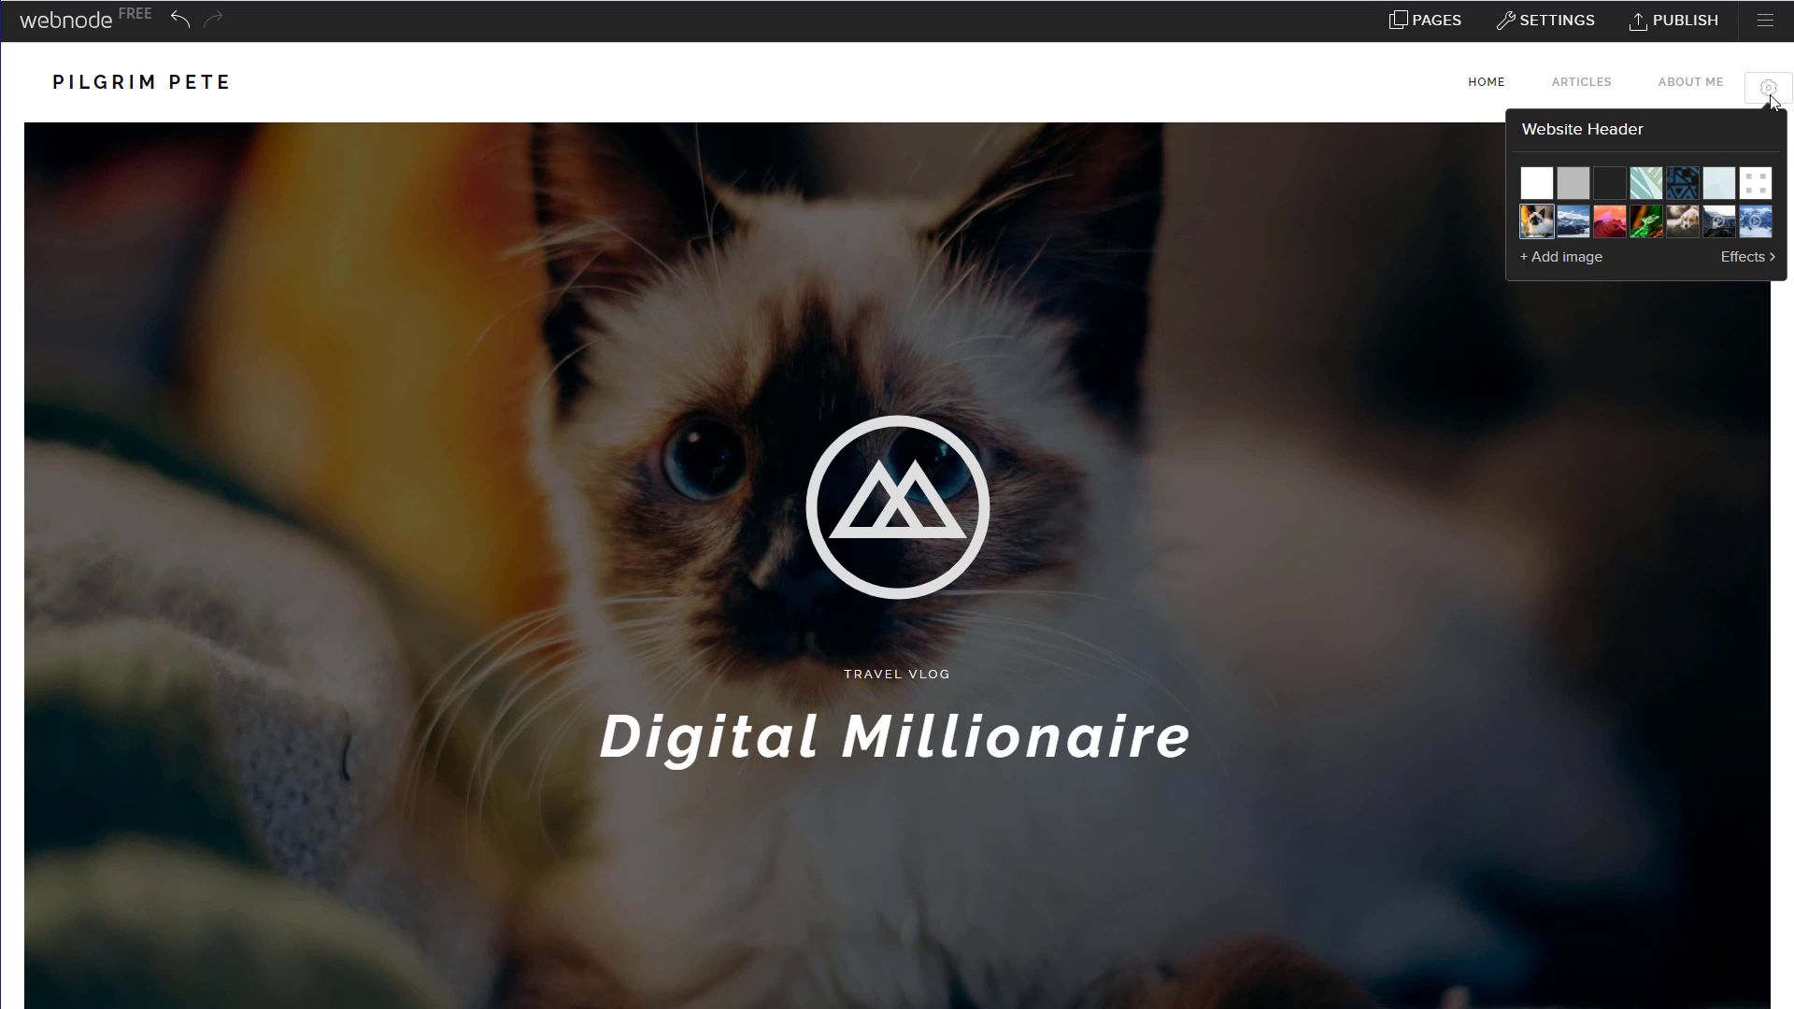
click(1745, 258)
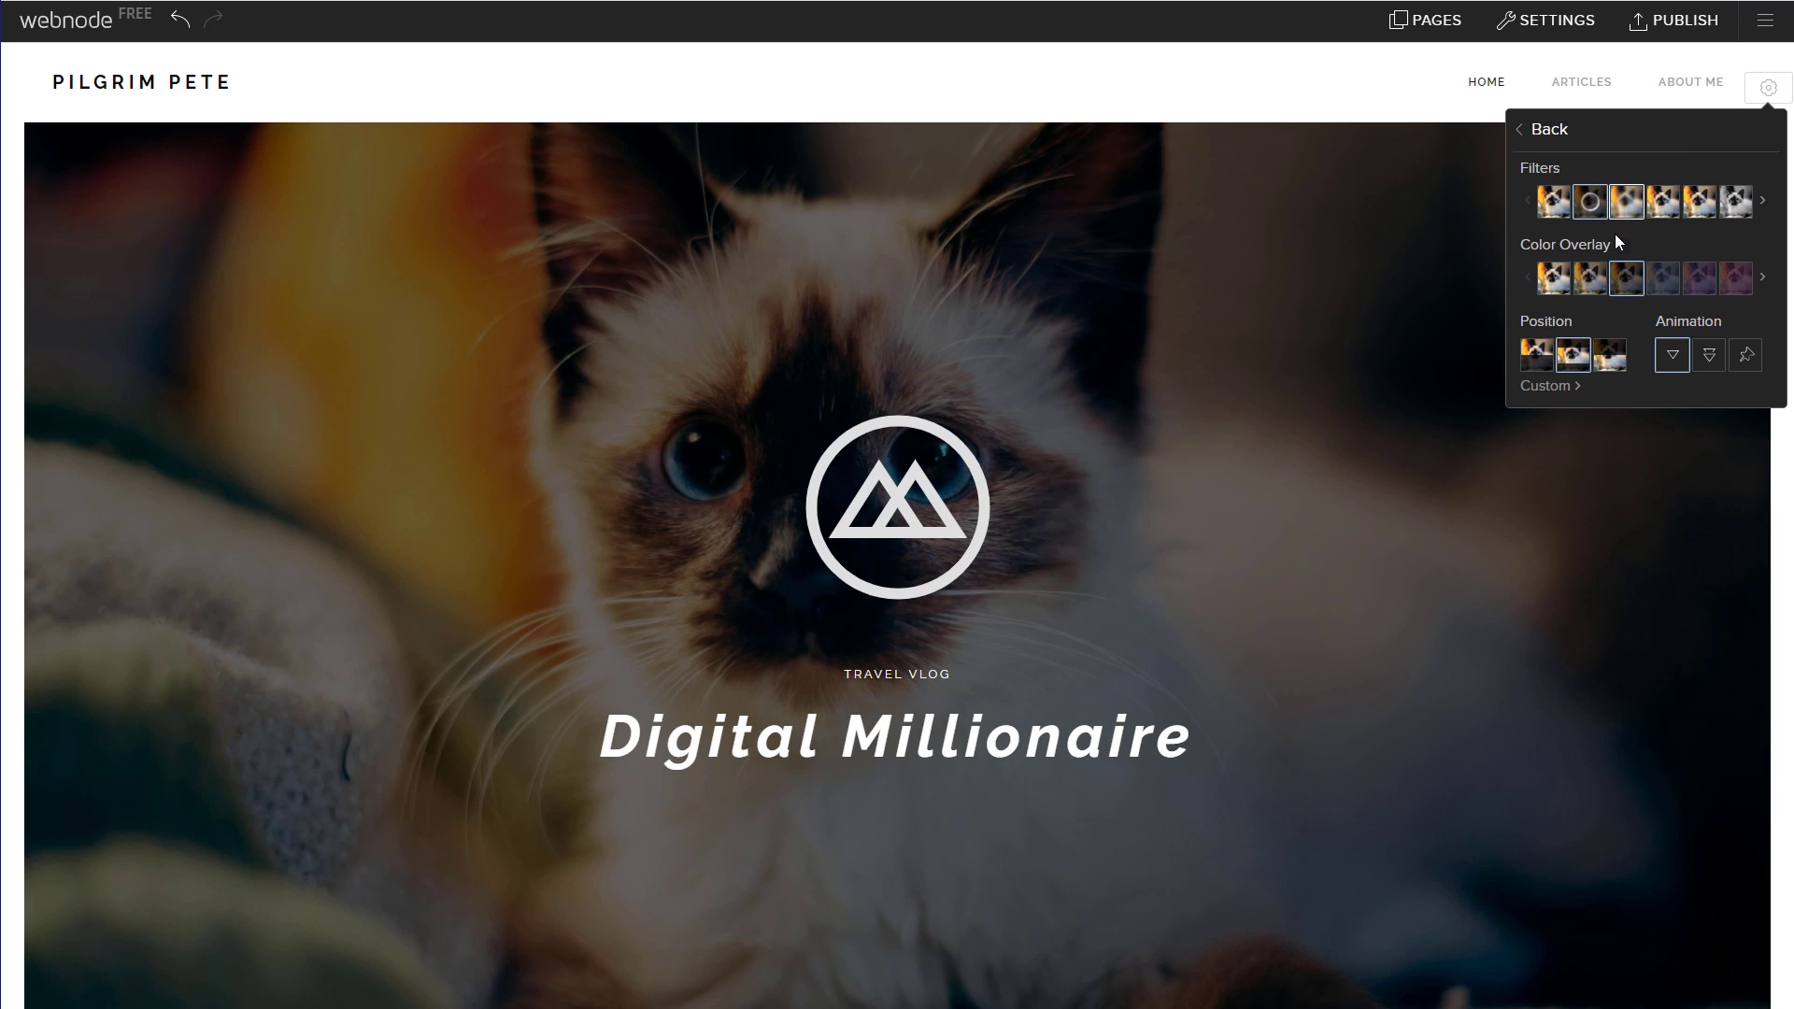
click(1565, 286)
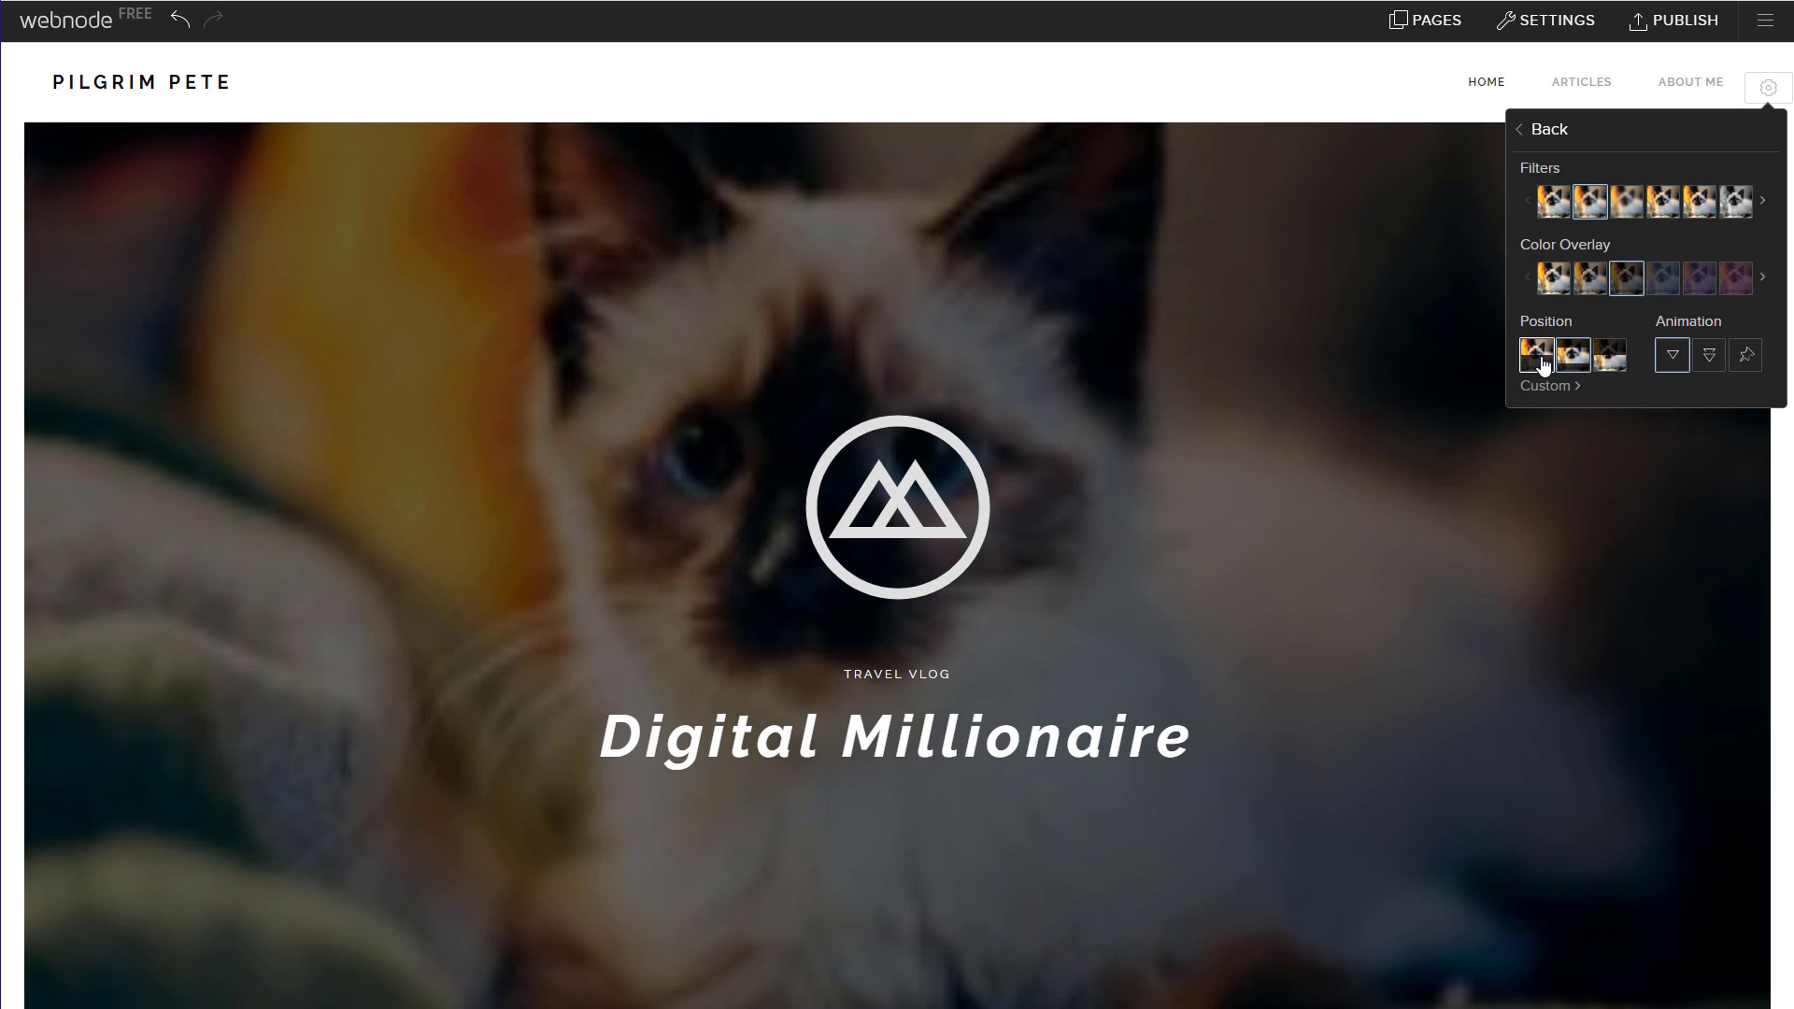
click(1585, 358)
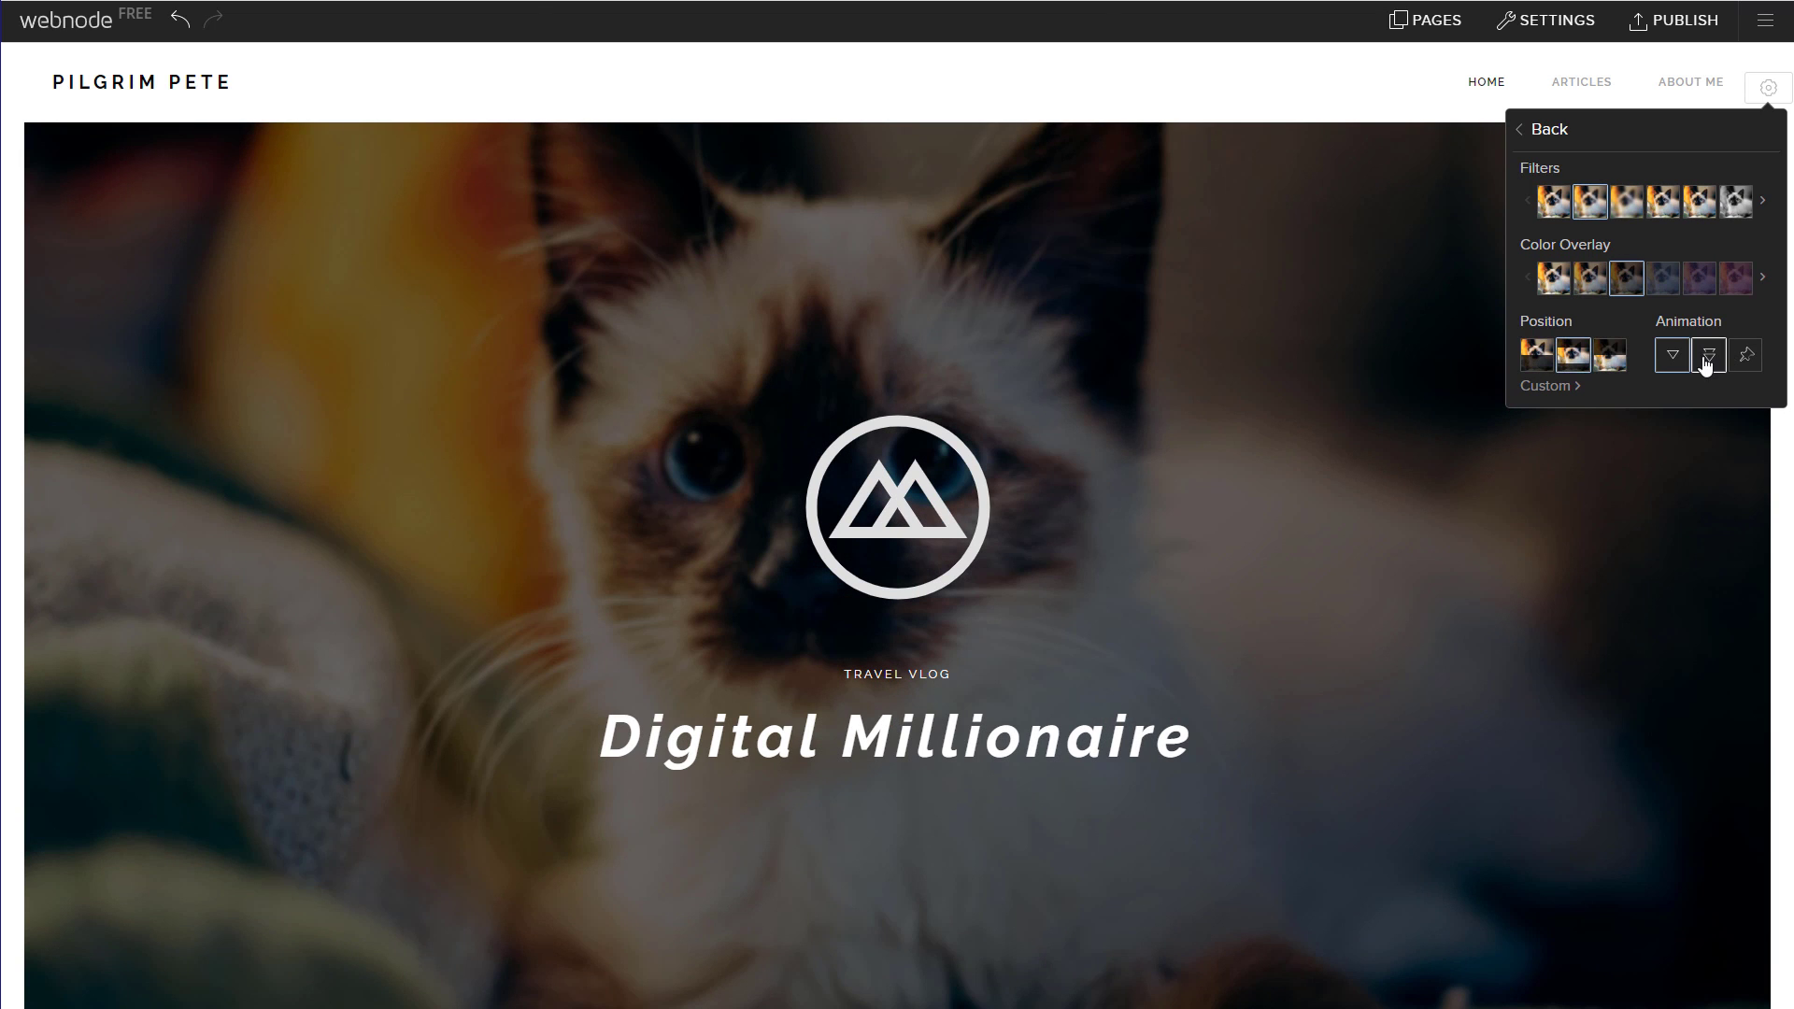
click(1565, 387)
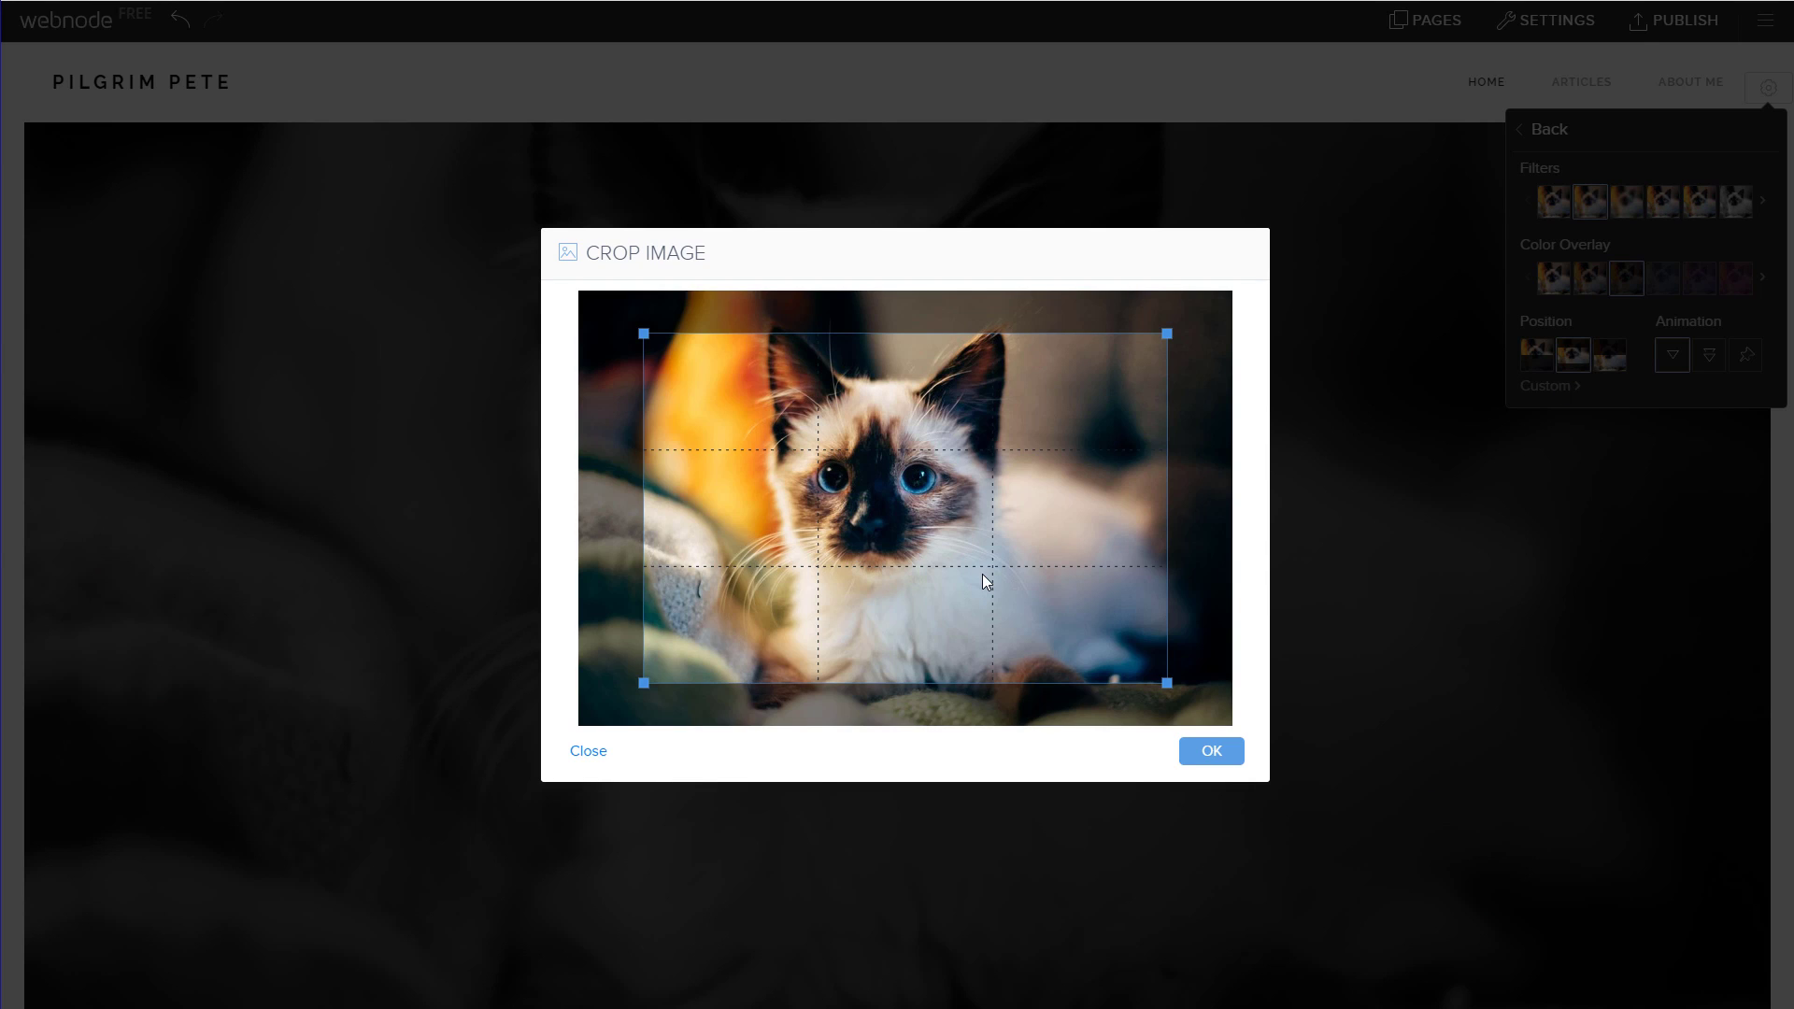
drag(983, 574, 906, 577)
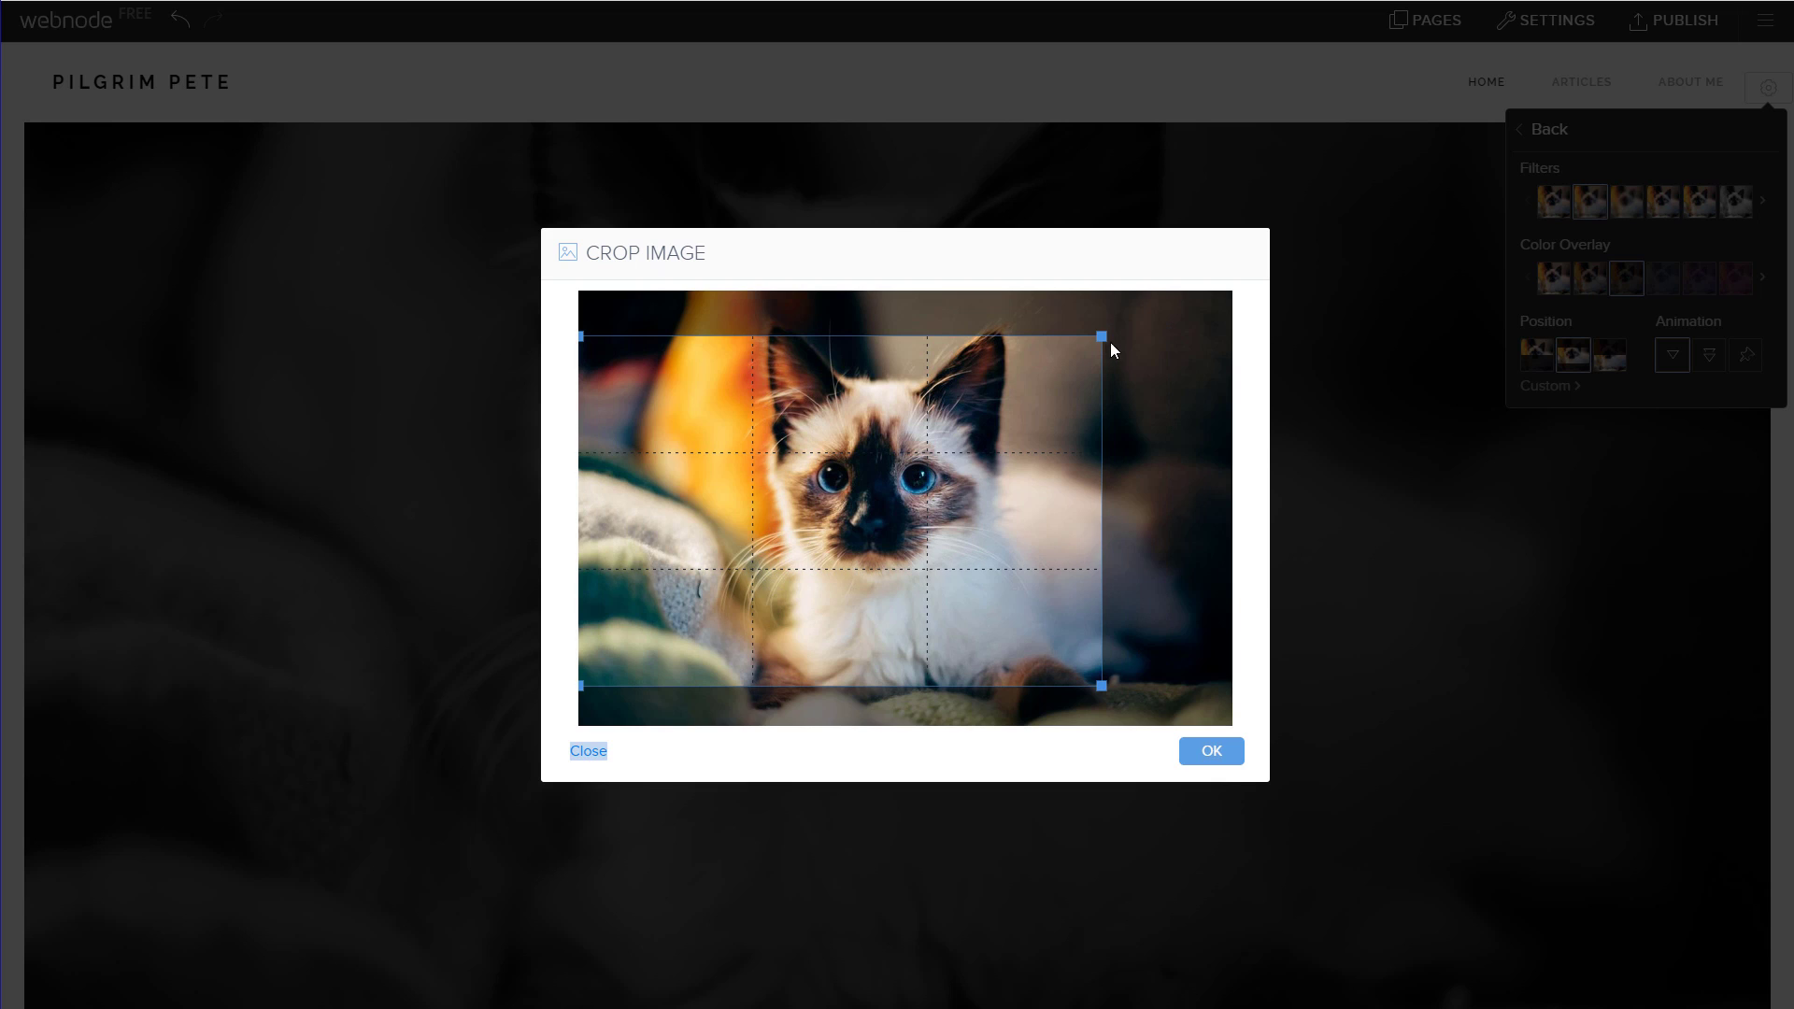
drag(1151, 343, 1257, 344)
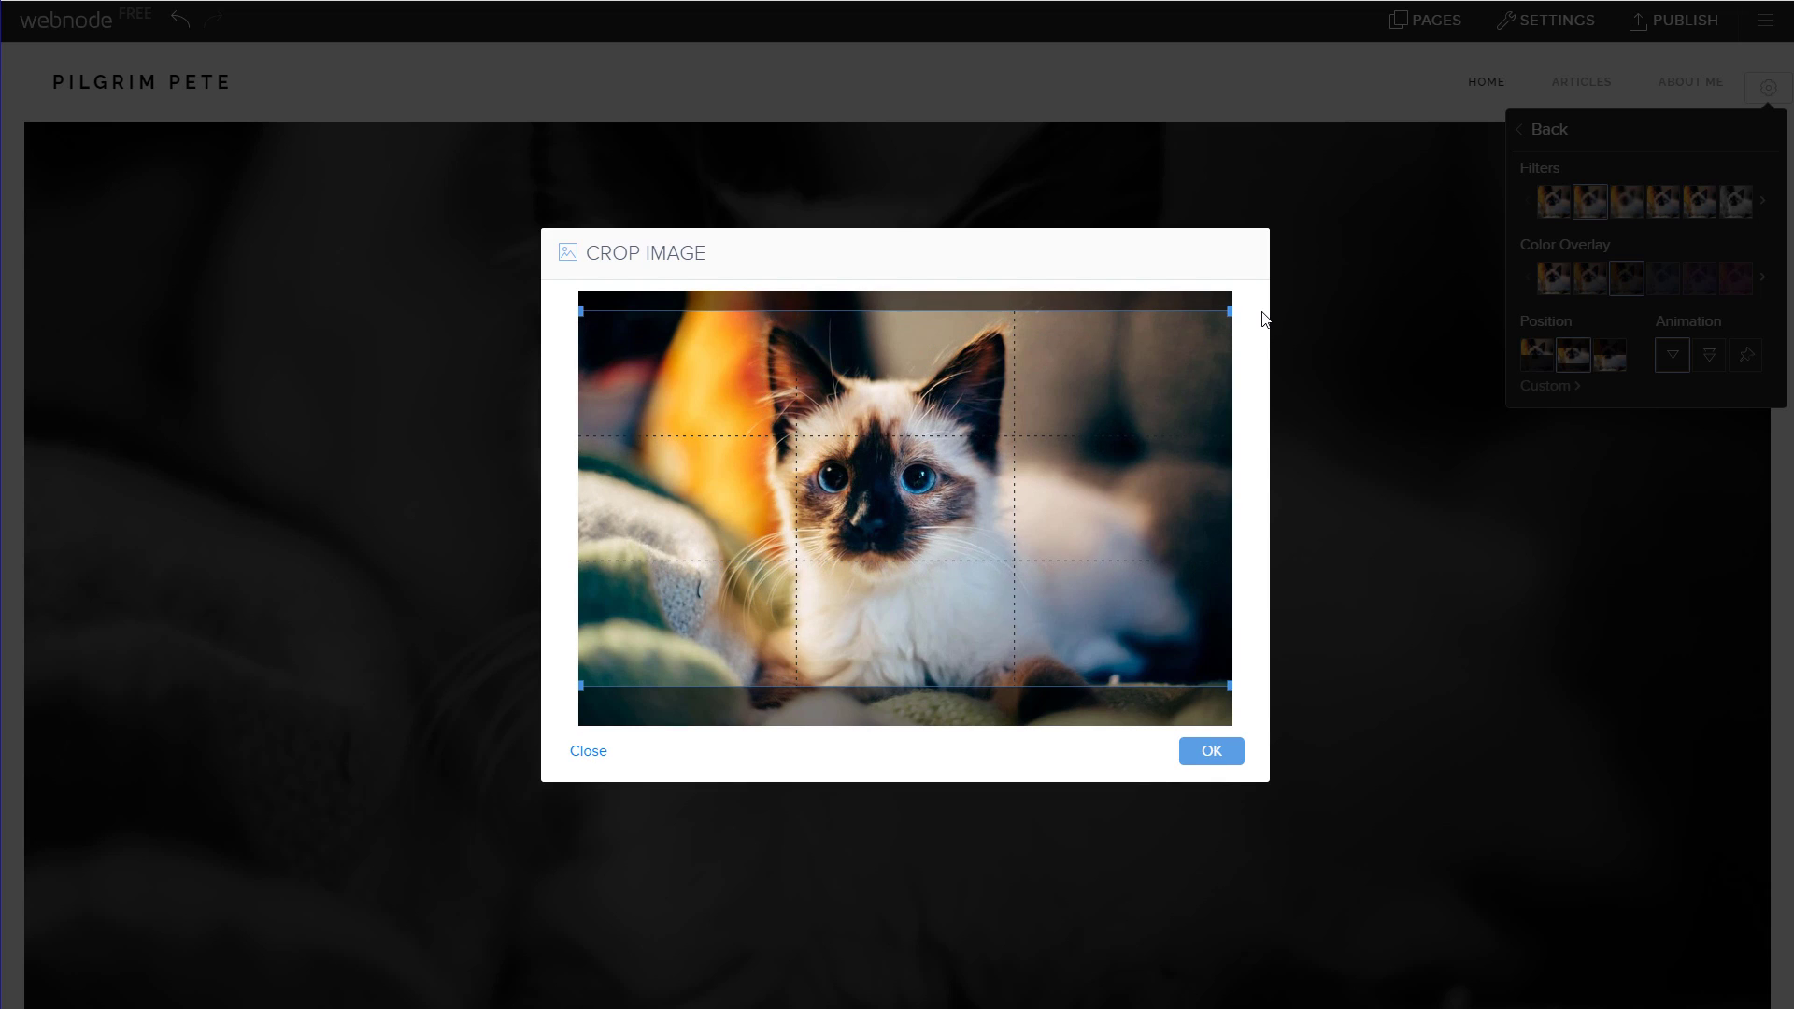
click(1212, 753)
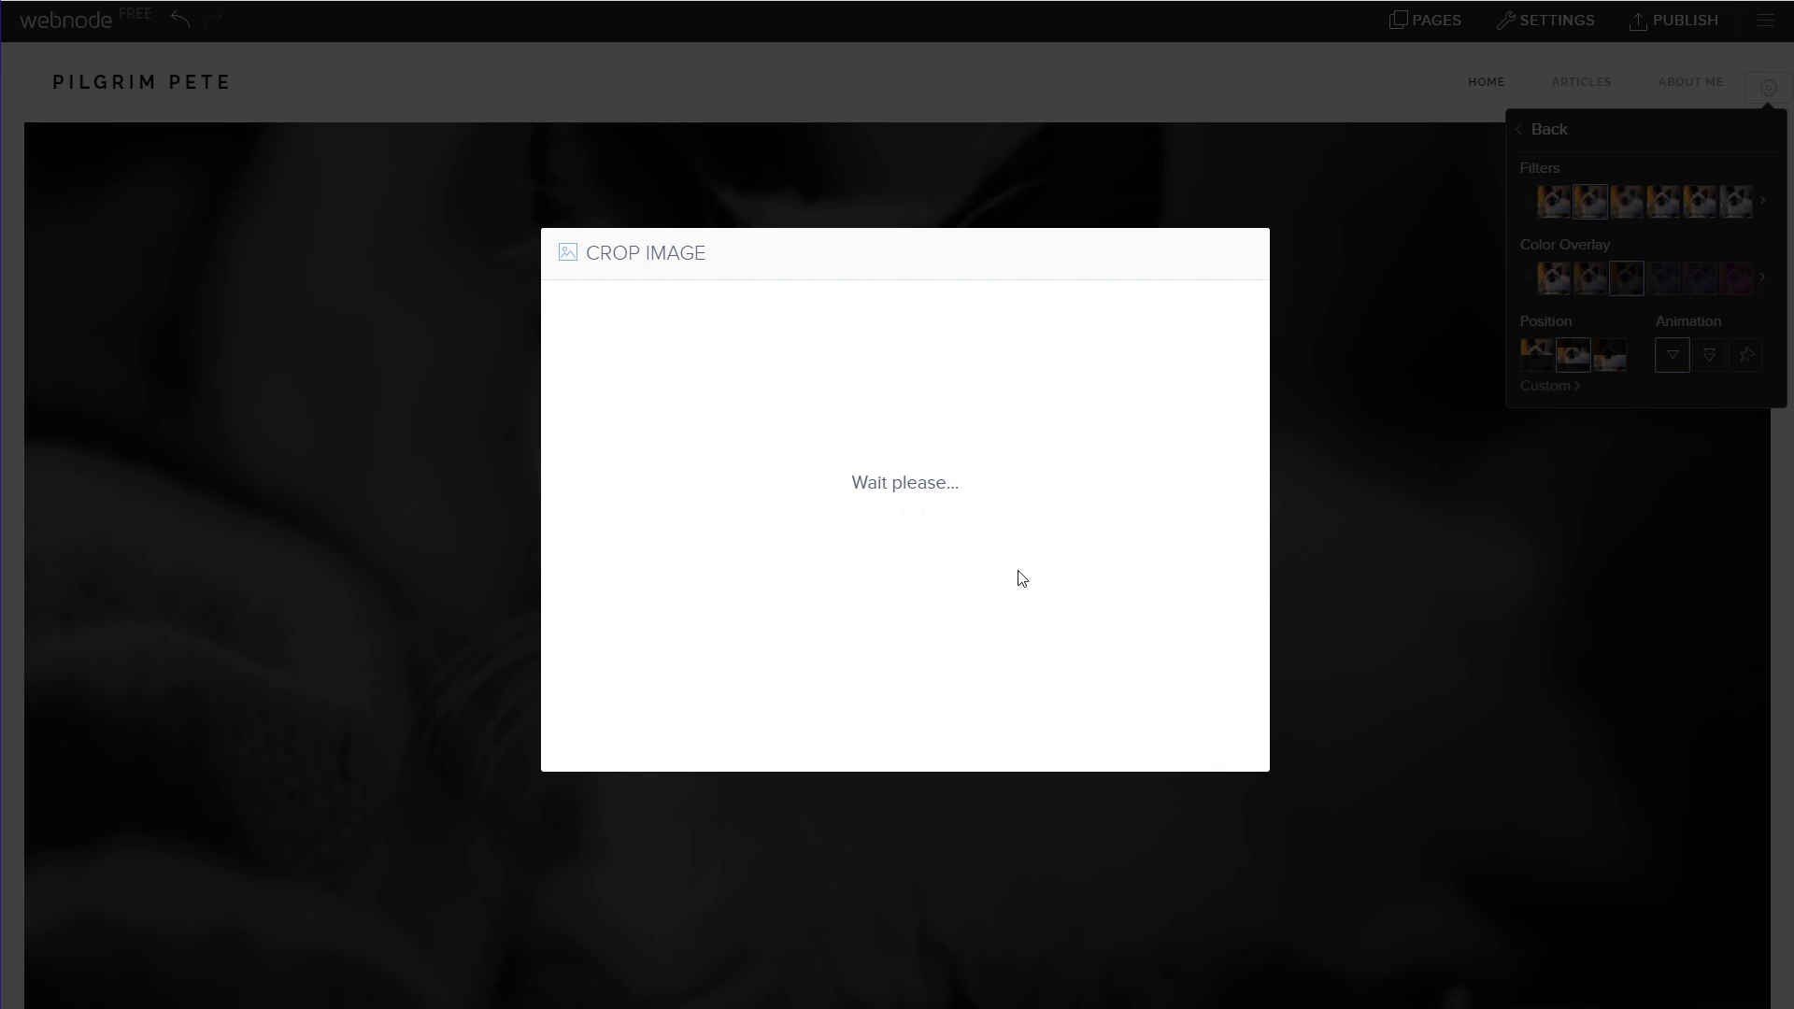
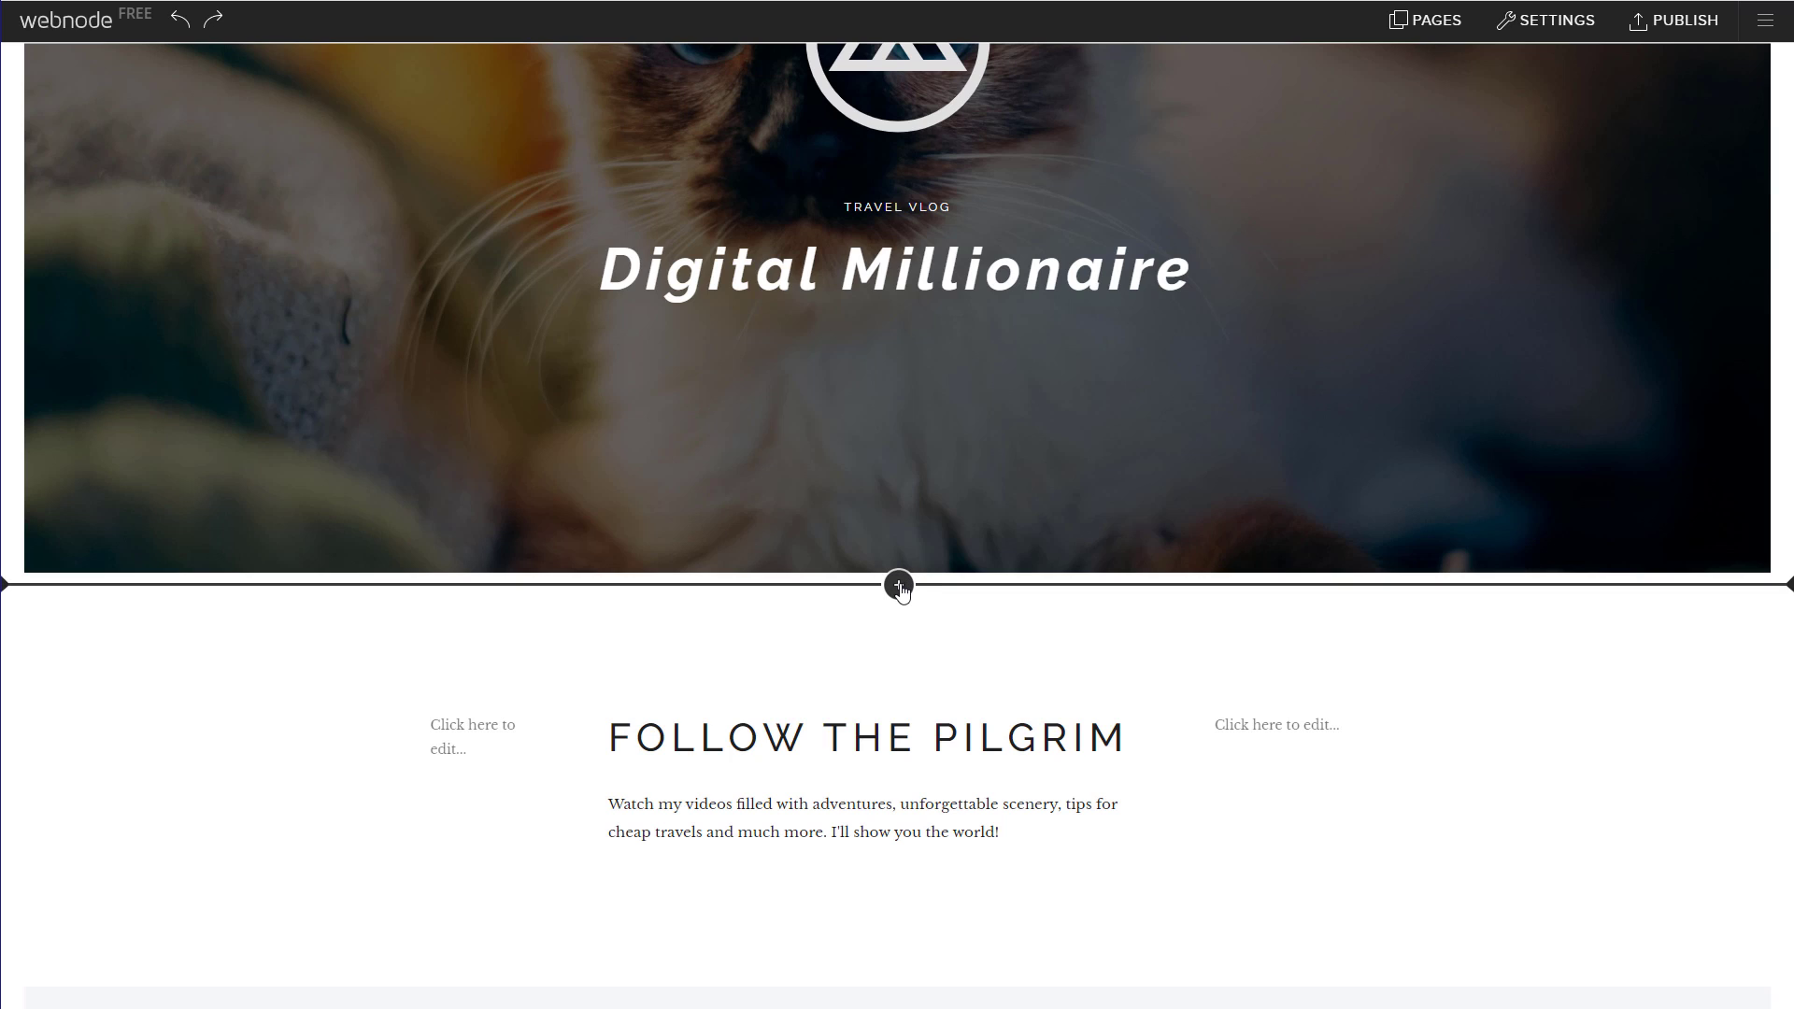
Step: Add a Services section directly below the banner and change its "First Service" heading to "SUBSCRIBE"
click(899, 587)
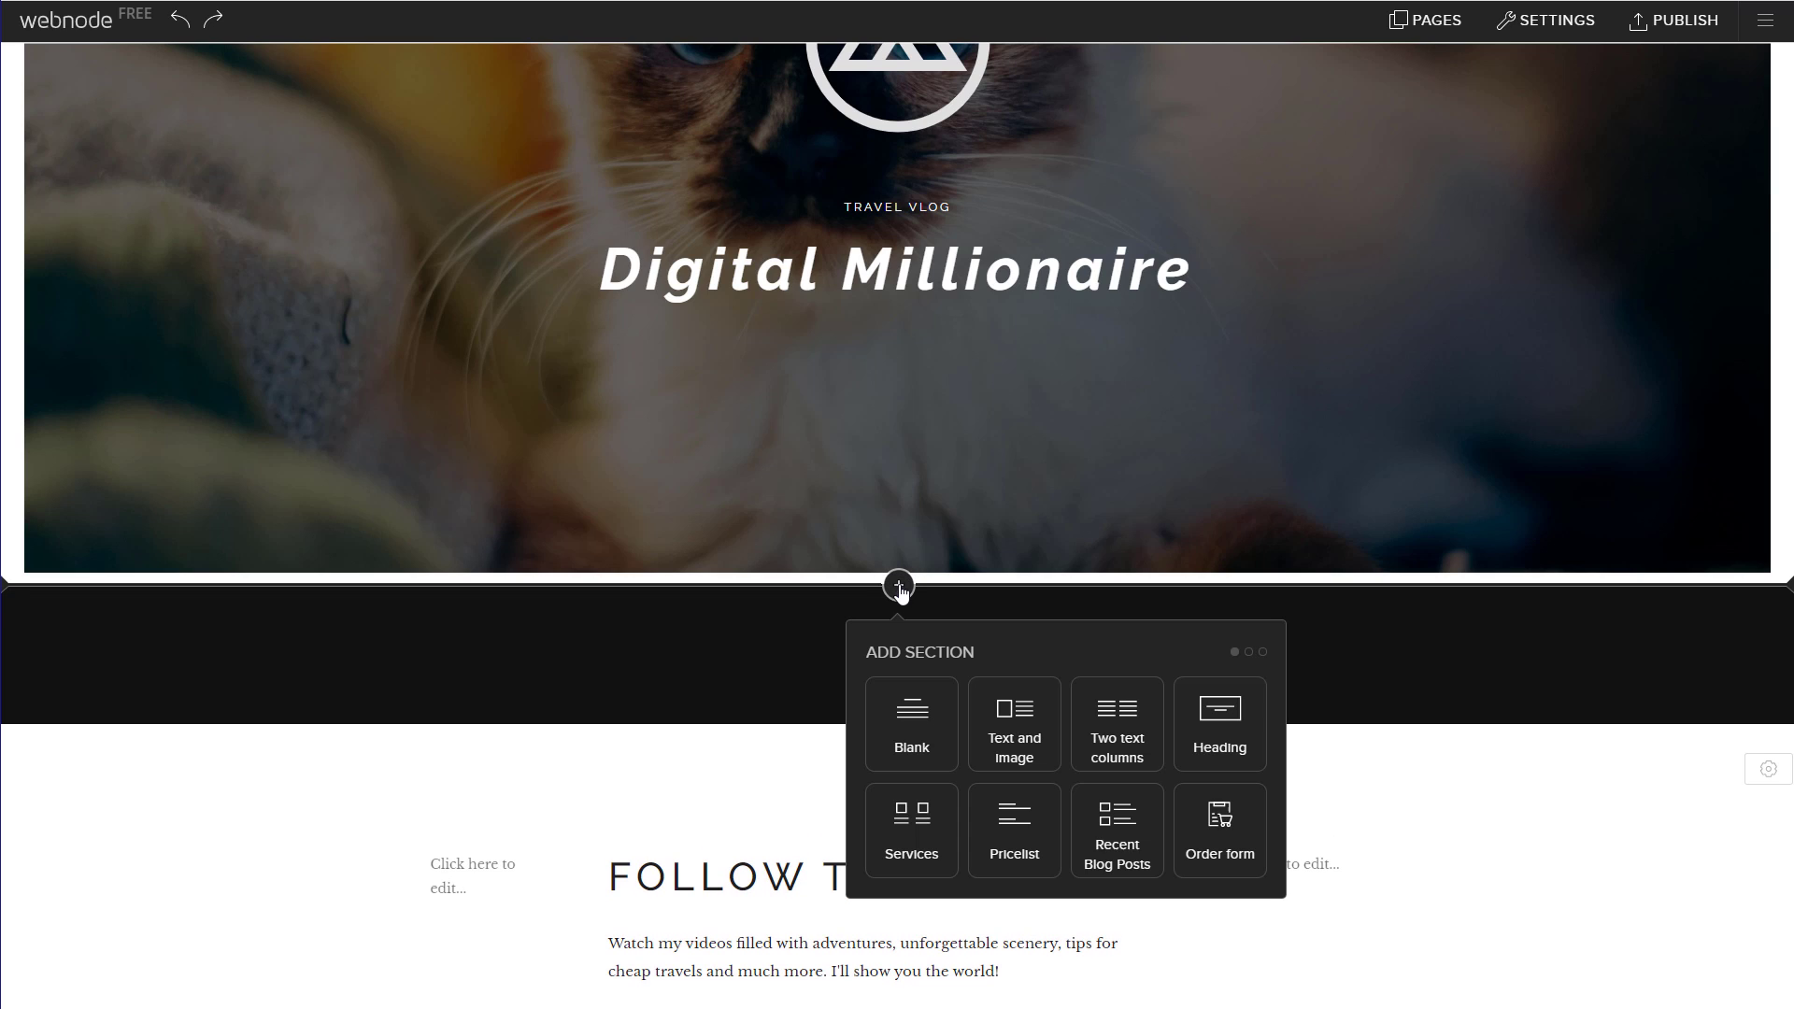
click(913, 831)
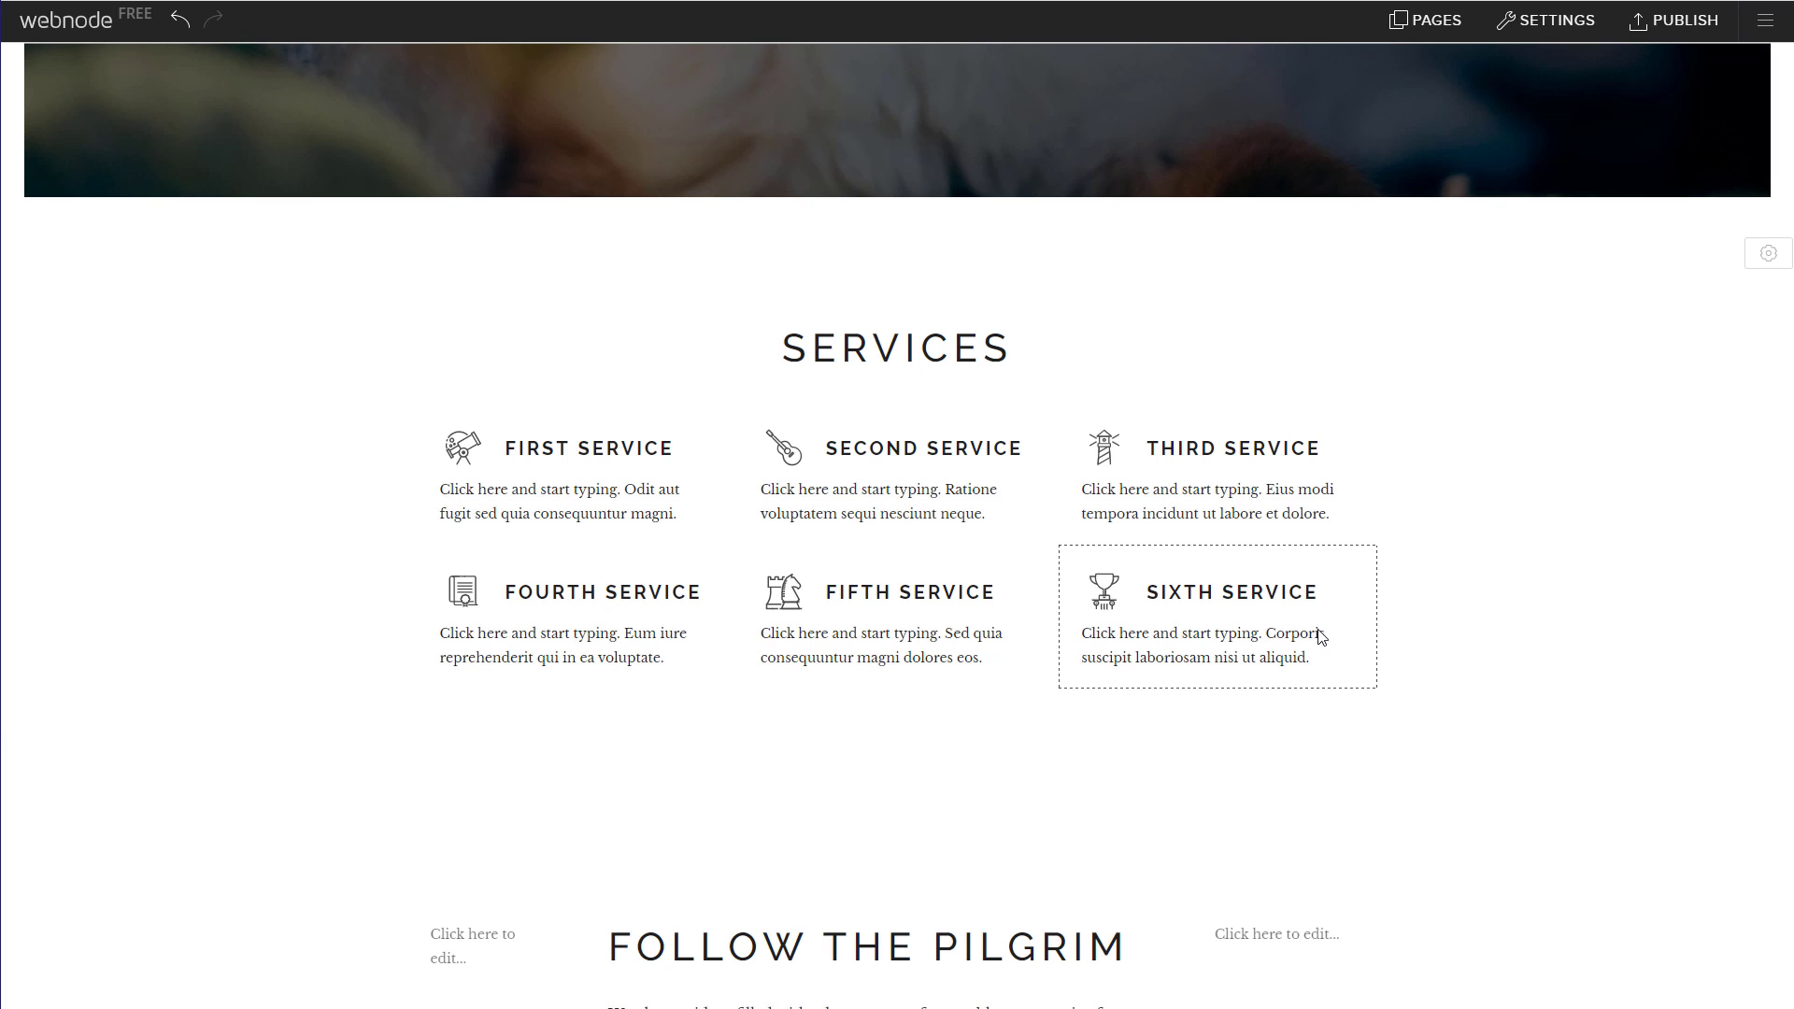
click(572, 459)
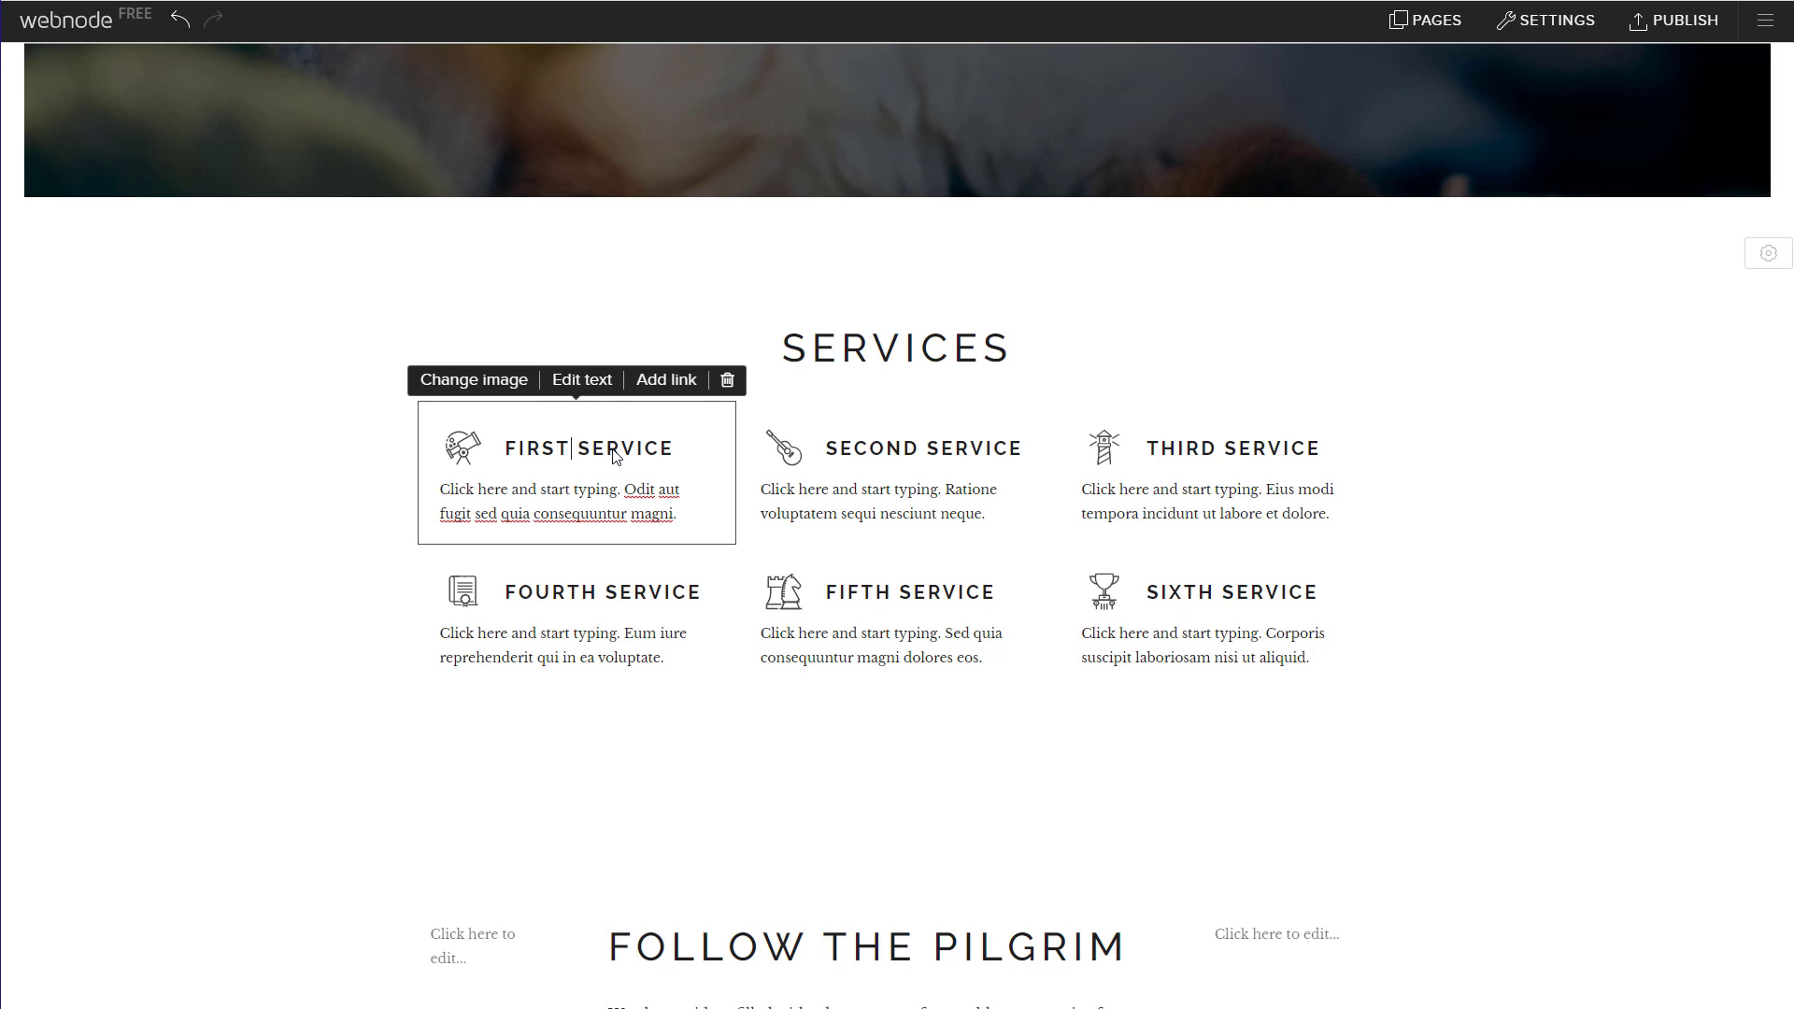
triple_click(614, 456)
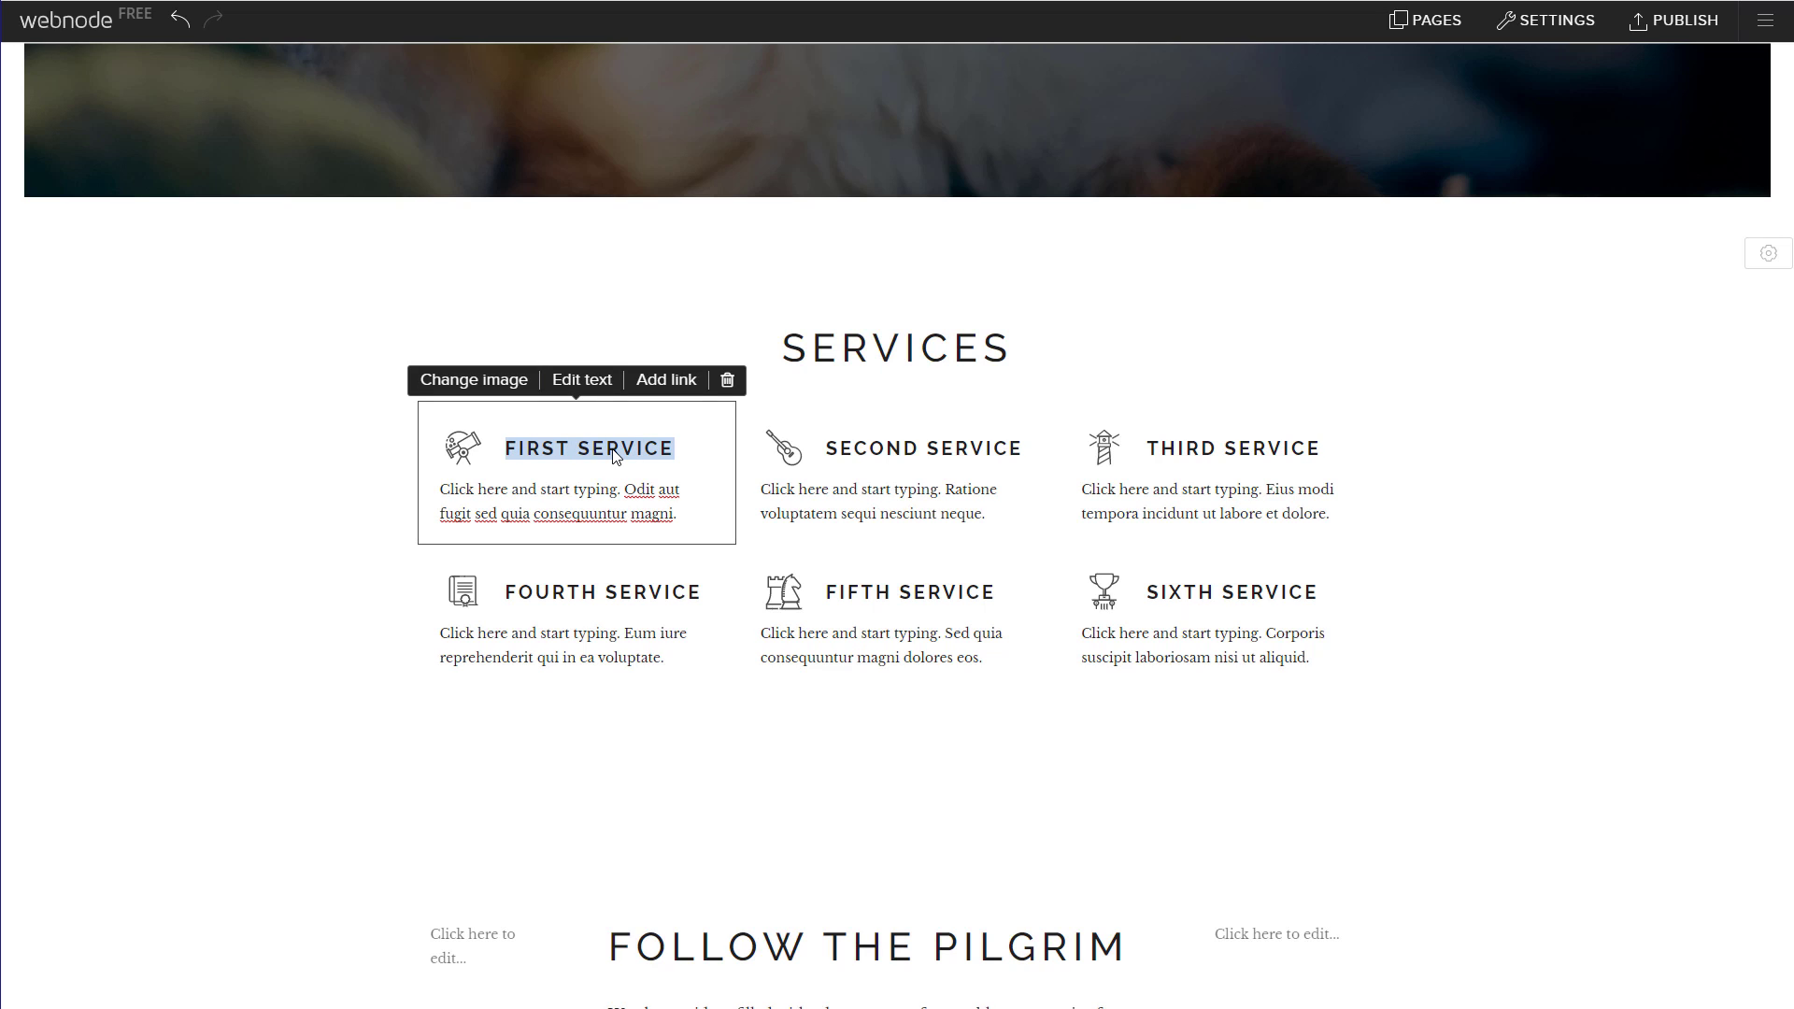
text(S)
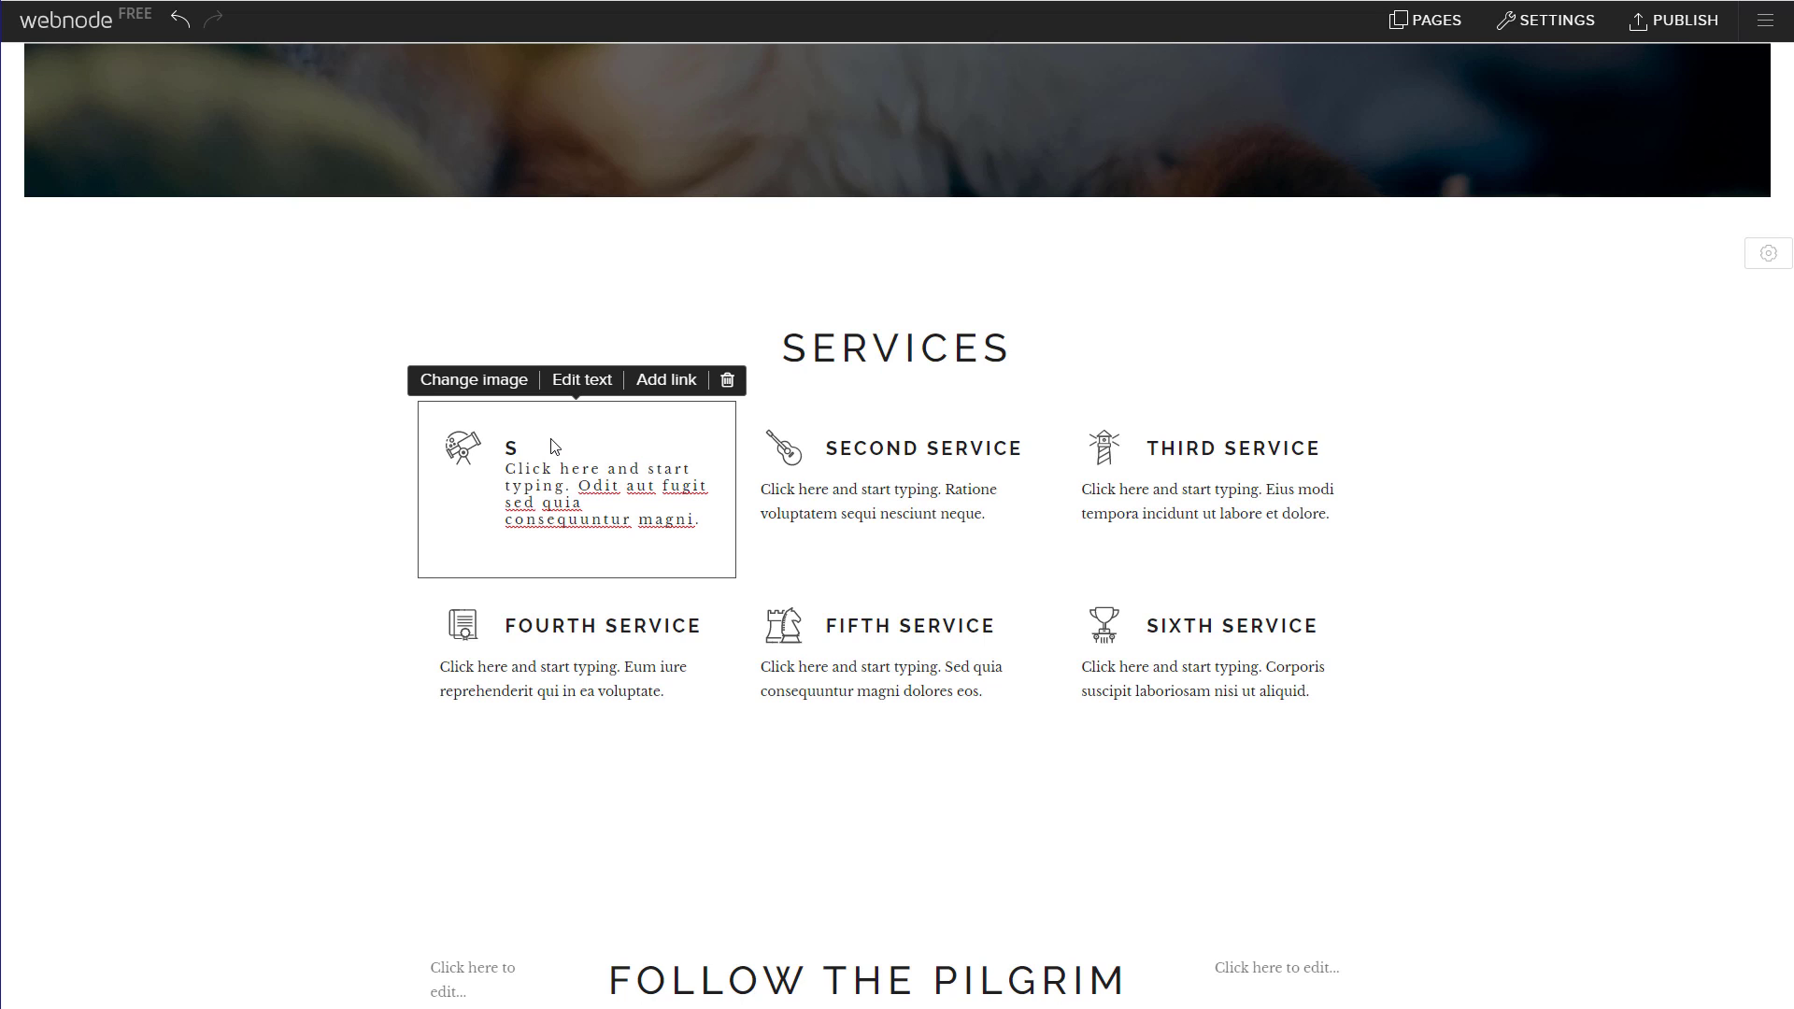
text(UBSCRIBE)
double_click(529, 516)
click(634, 497)
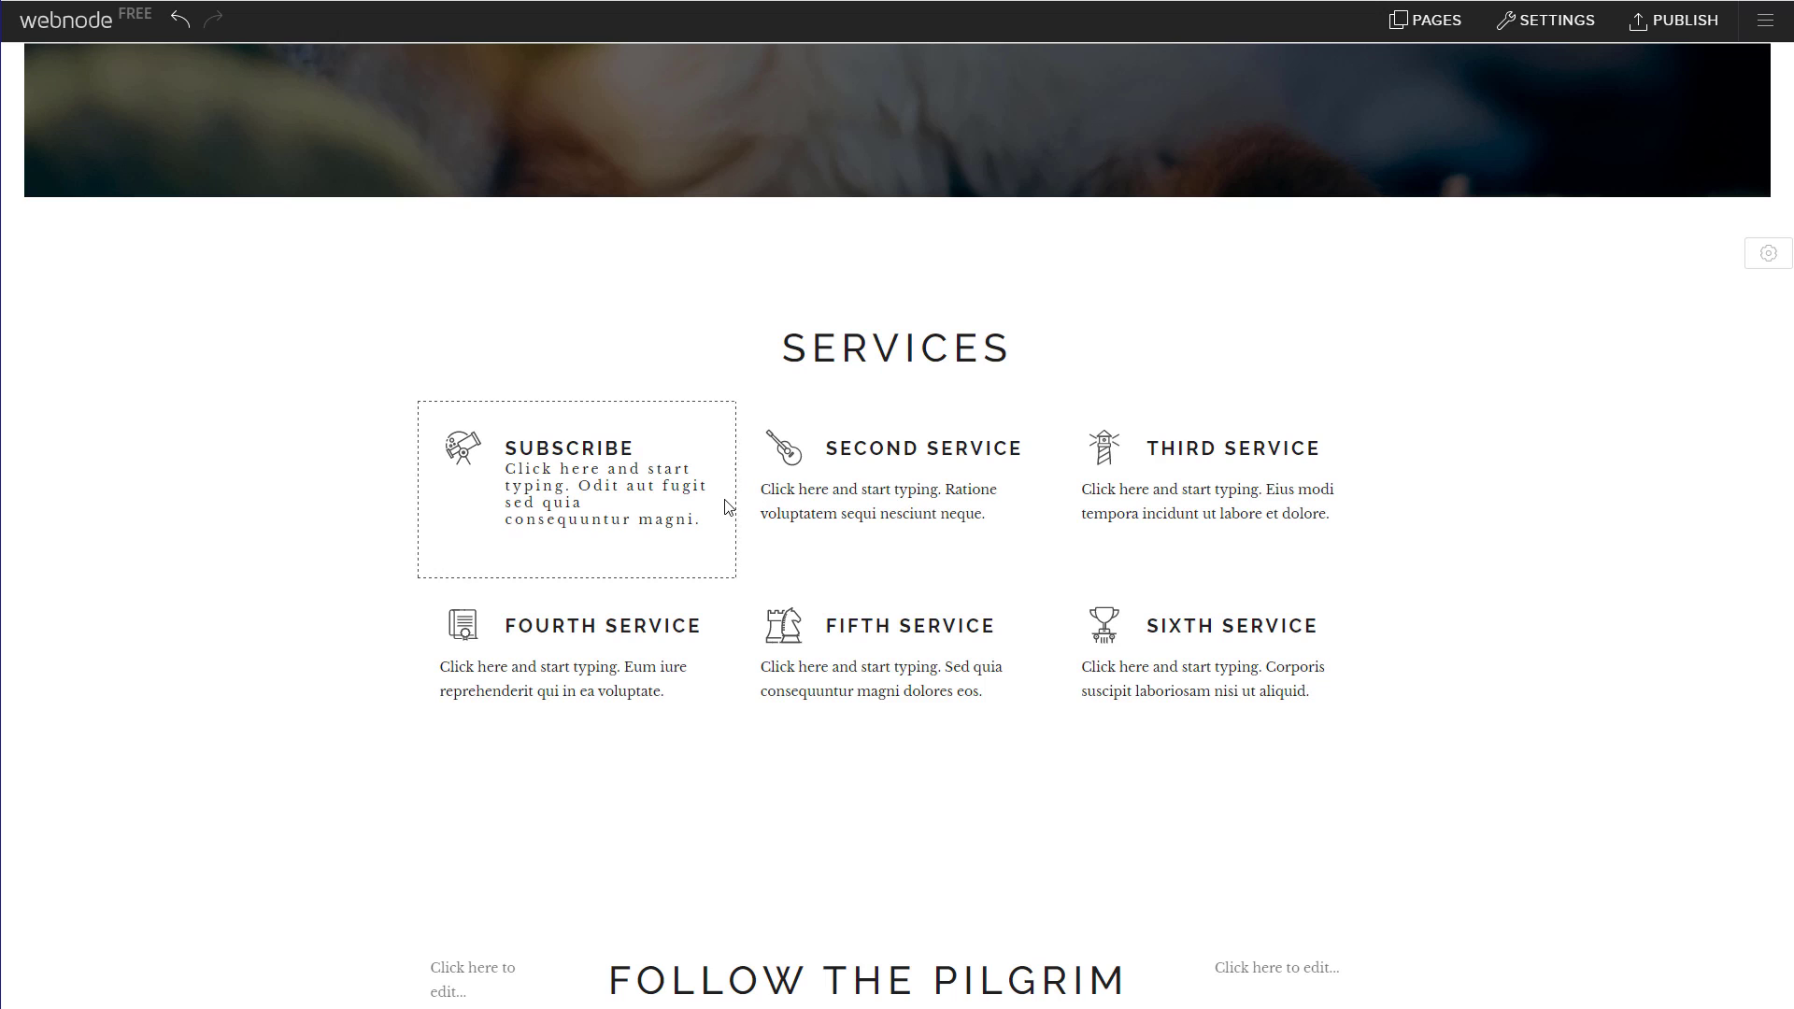
Step: Move the Subscribe block between the Fifth Service and Sixth Service blocks, and delete the Sixth Service block
click(664, 502)
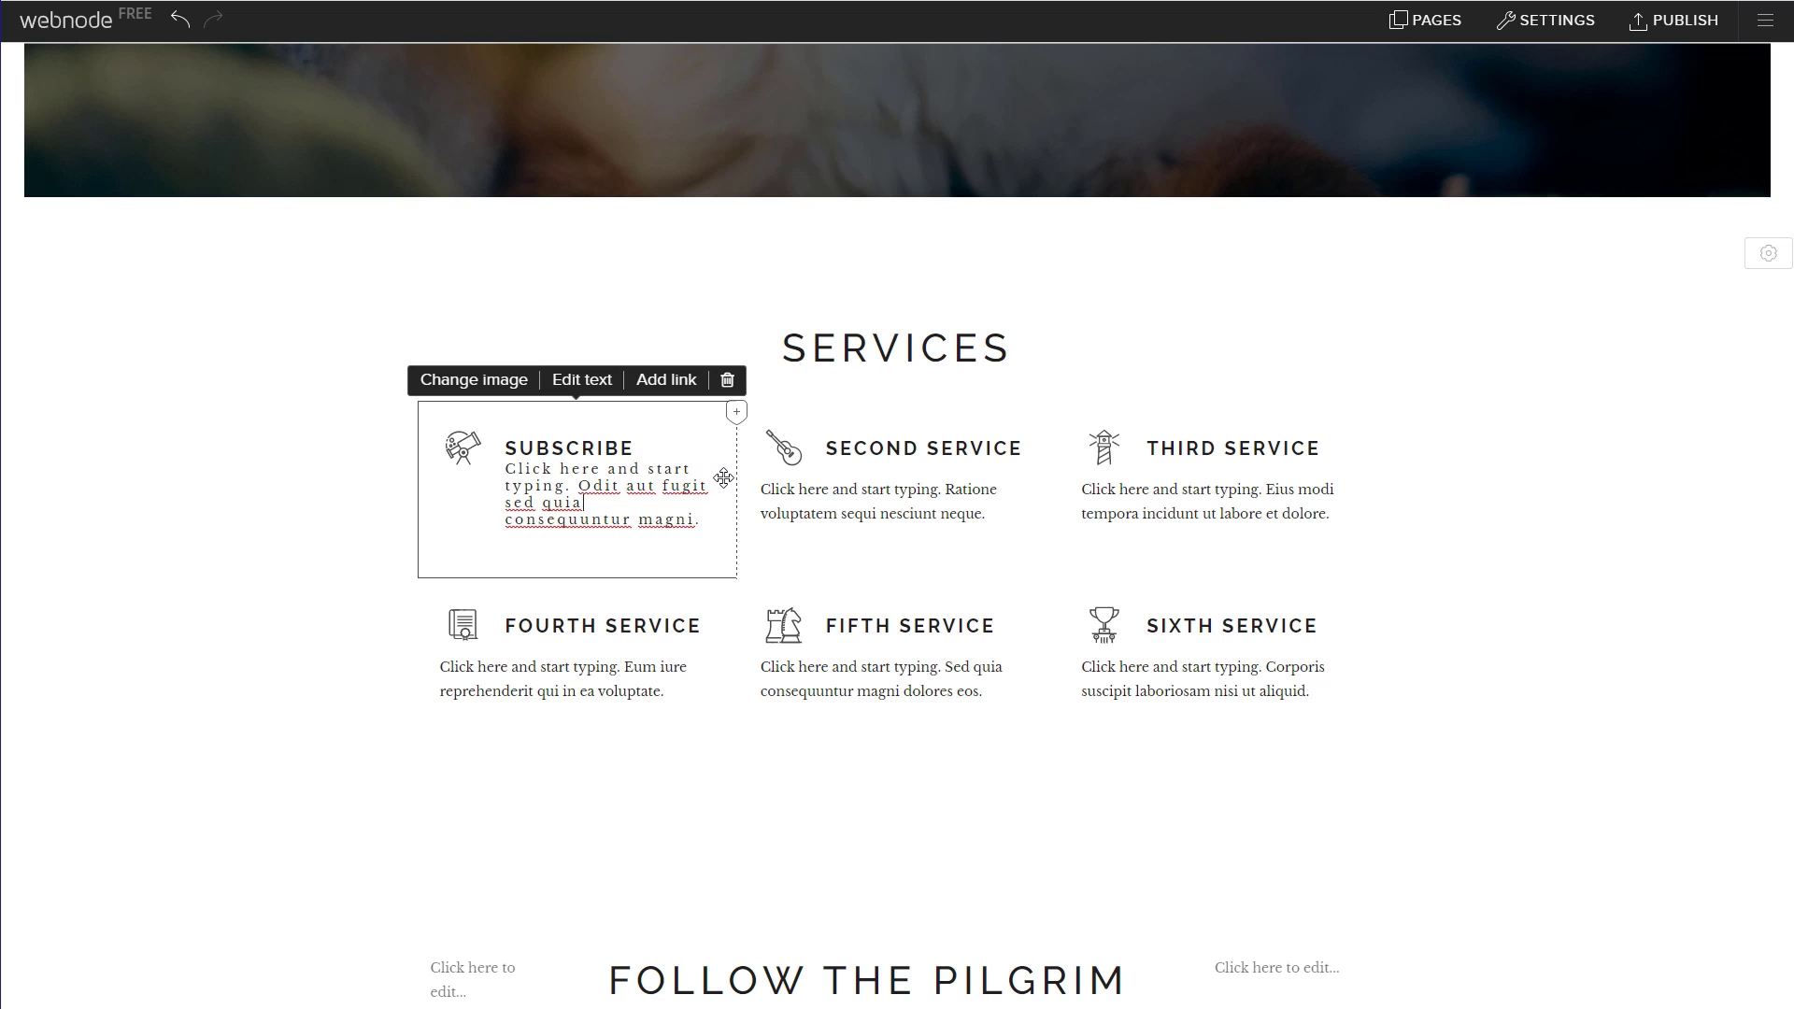
drag(724, 478, 1051, 643)
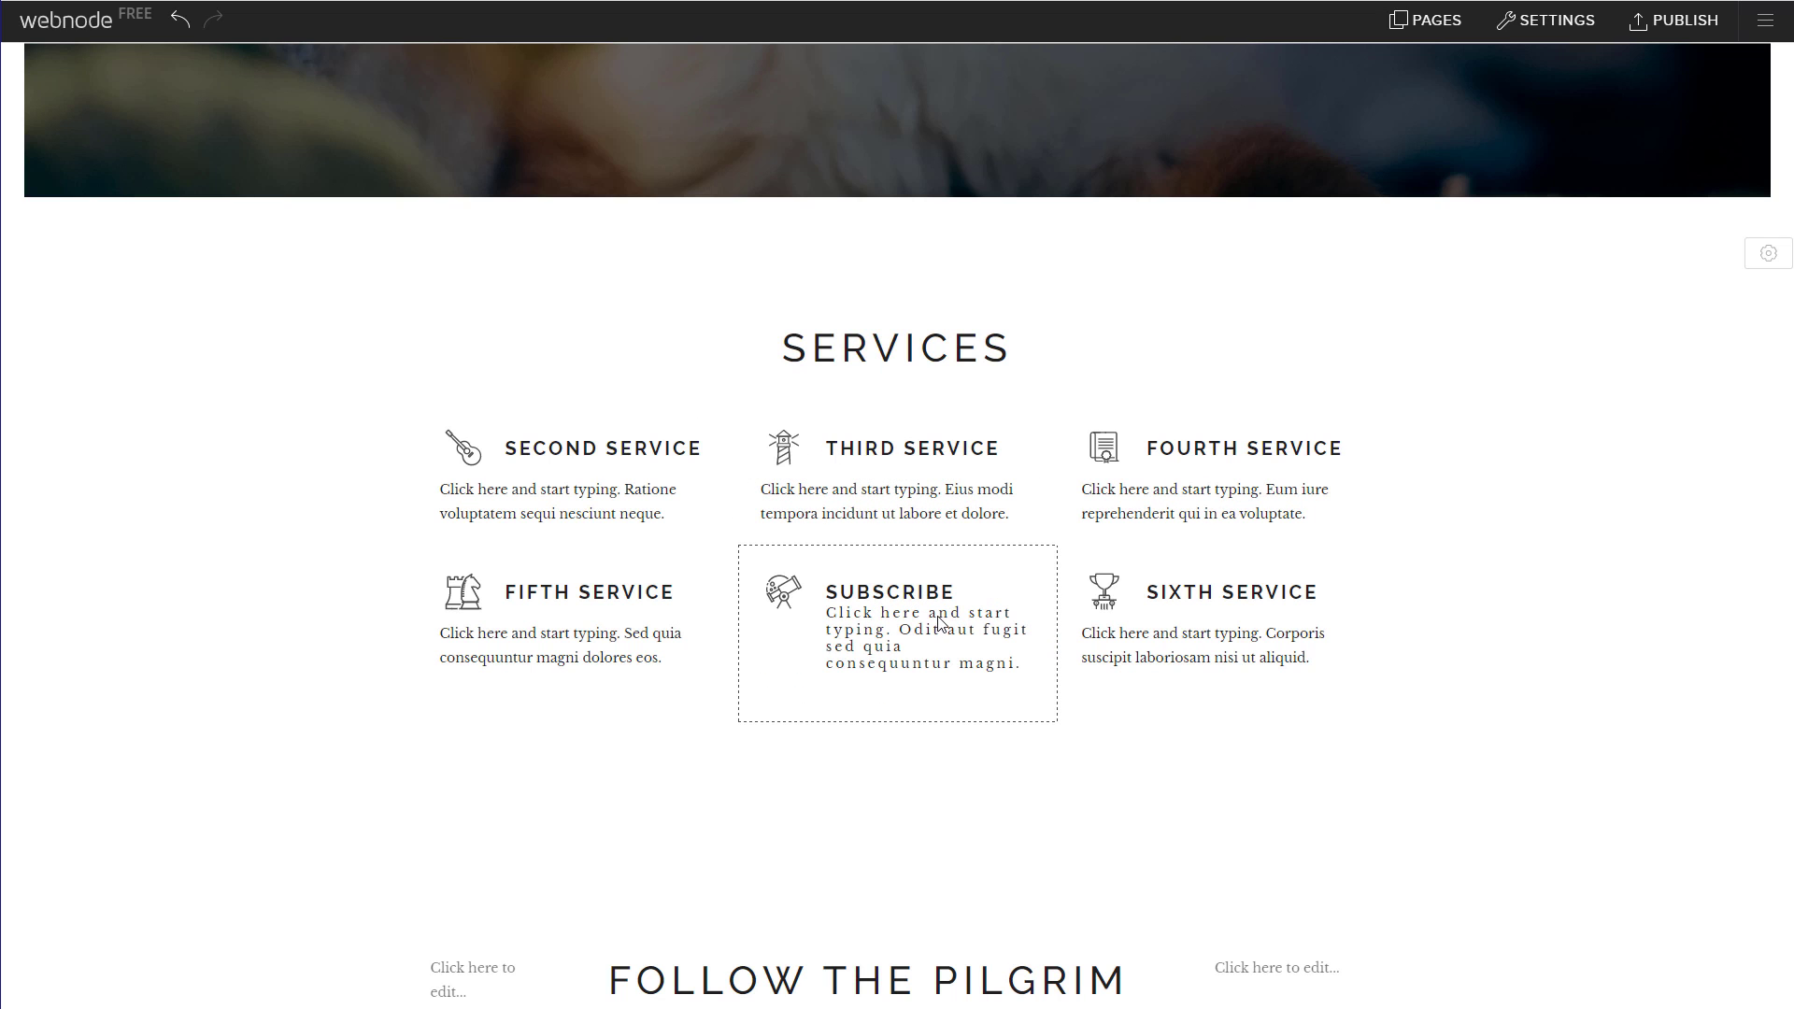
click(1254, 658)
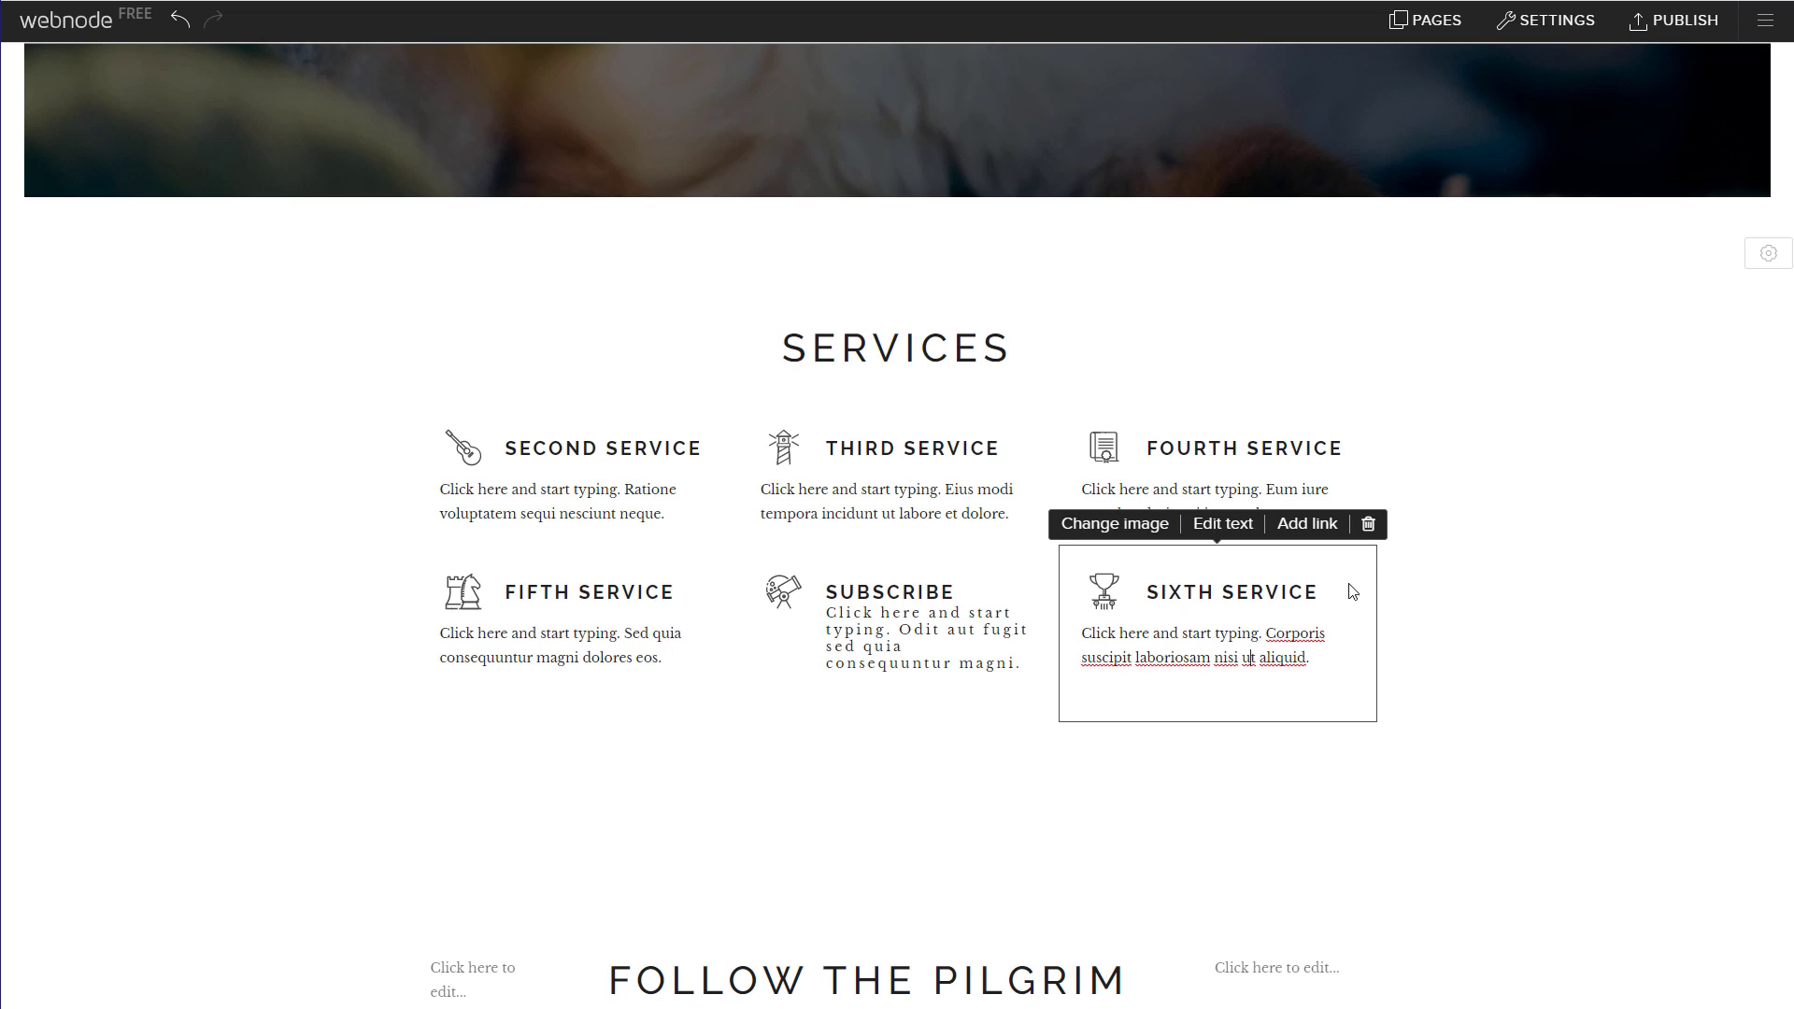
click(1367, 524)
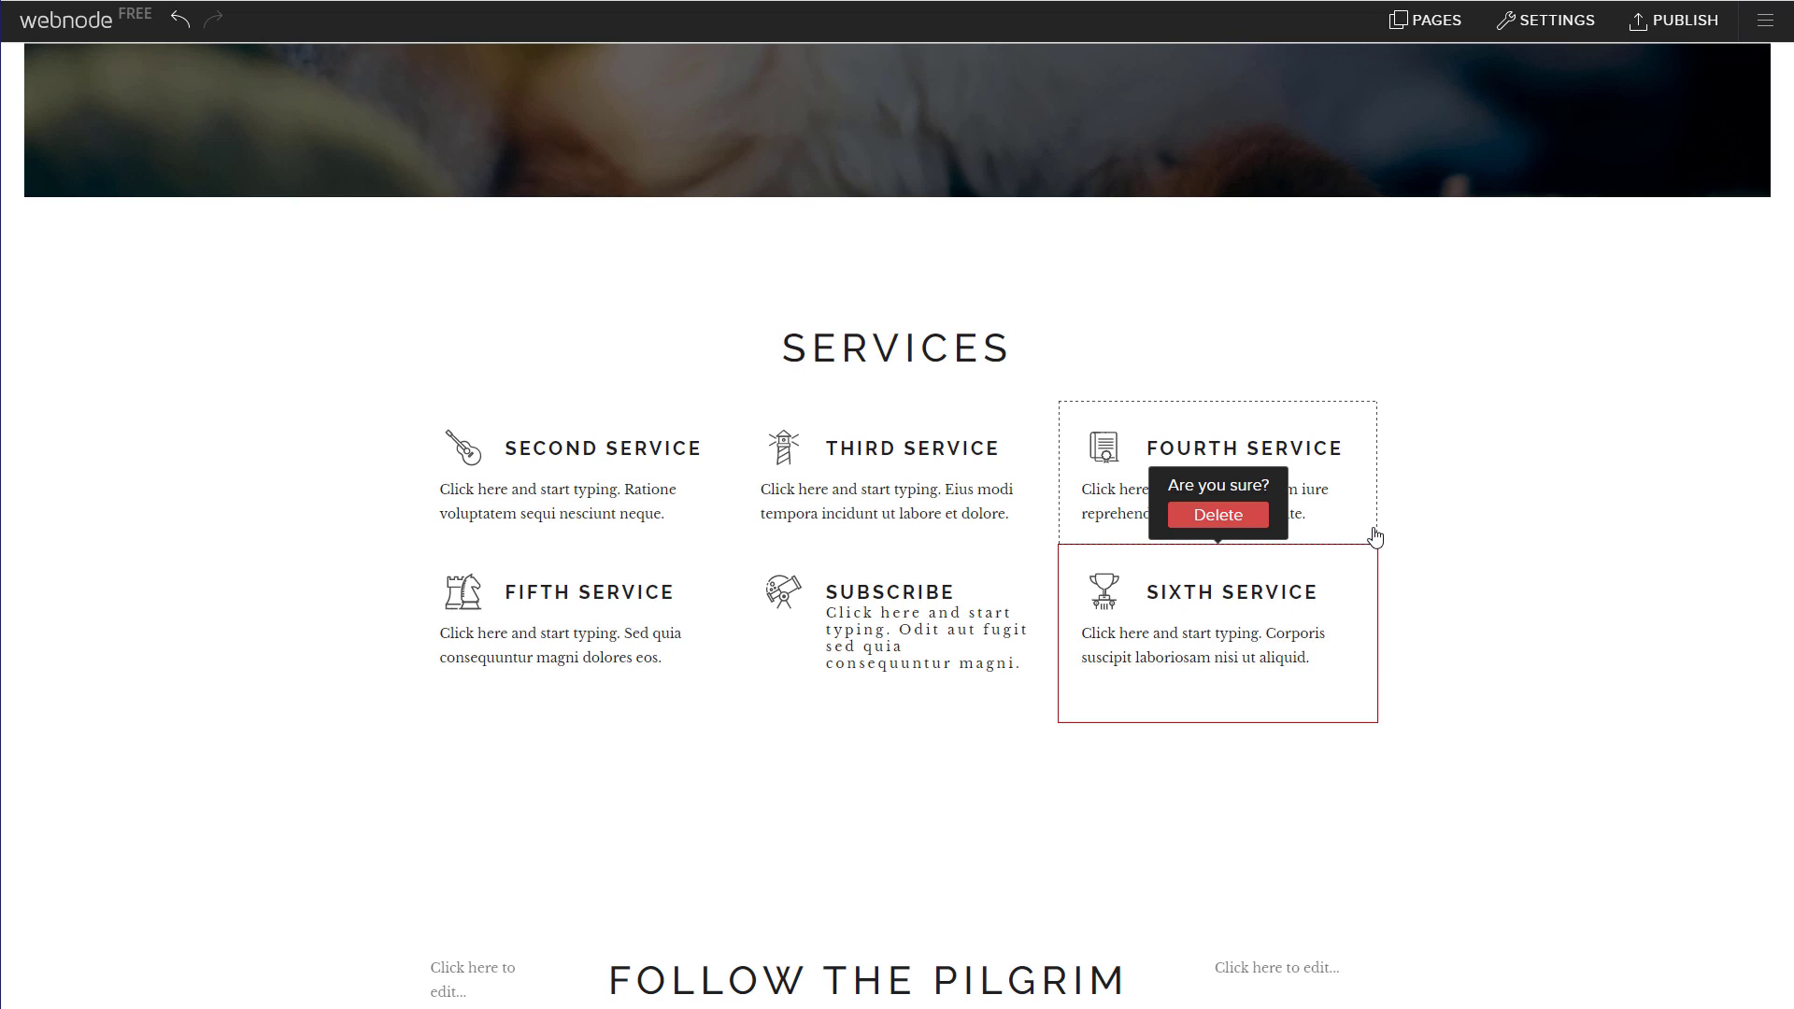
click(1238, 532)
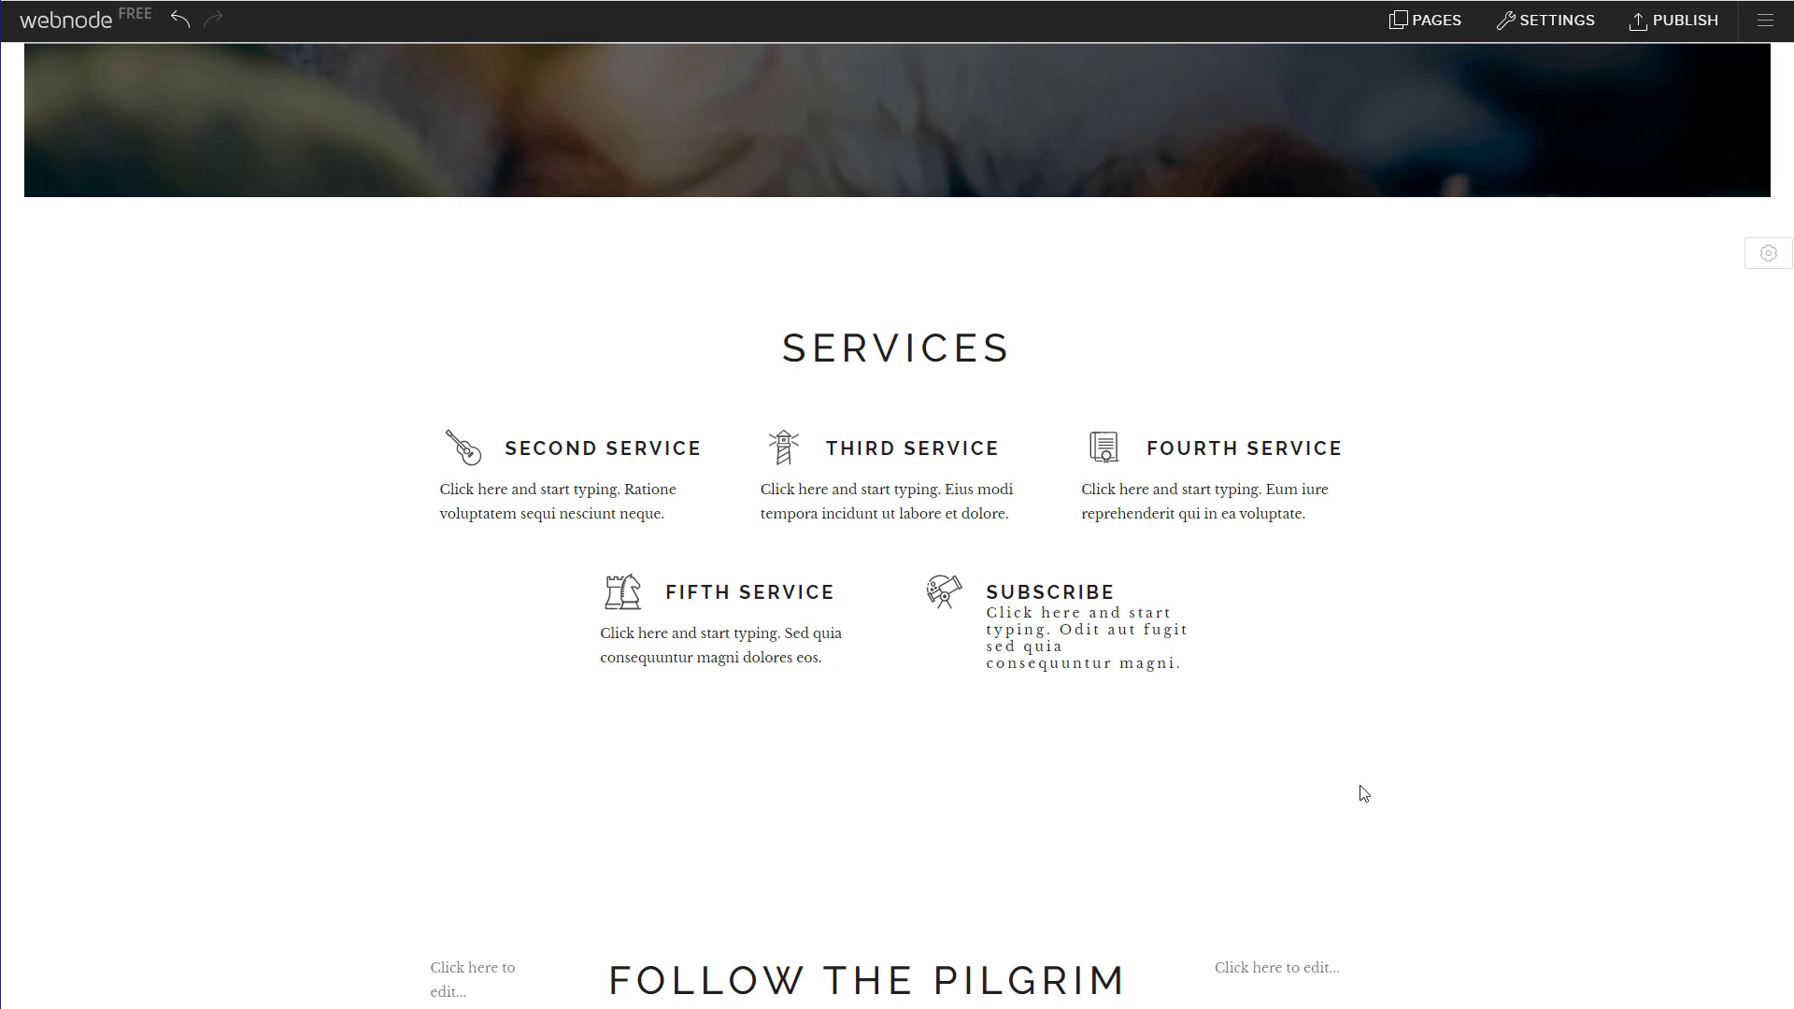
Step: Delete the "Follow the Pilgrim" section from the homepage
scroll(1519, 619, down, 3)
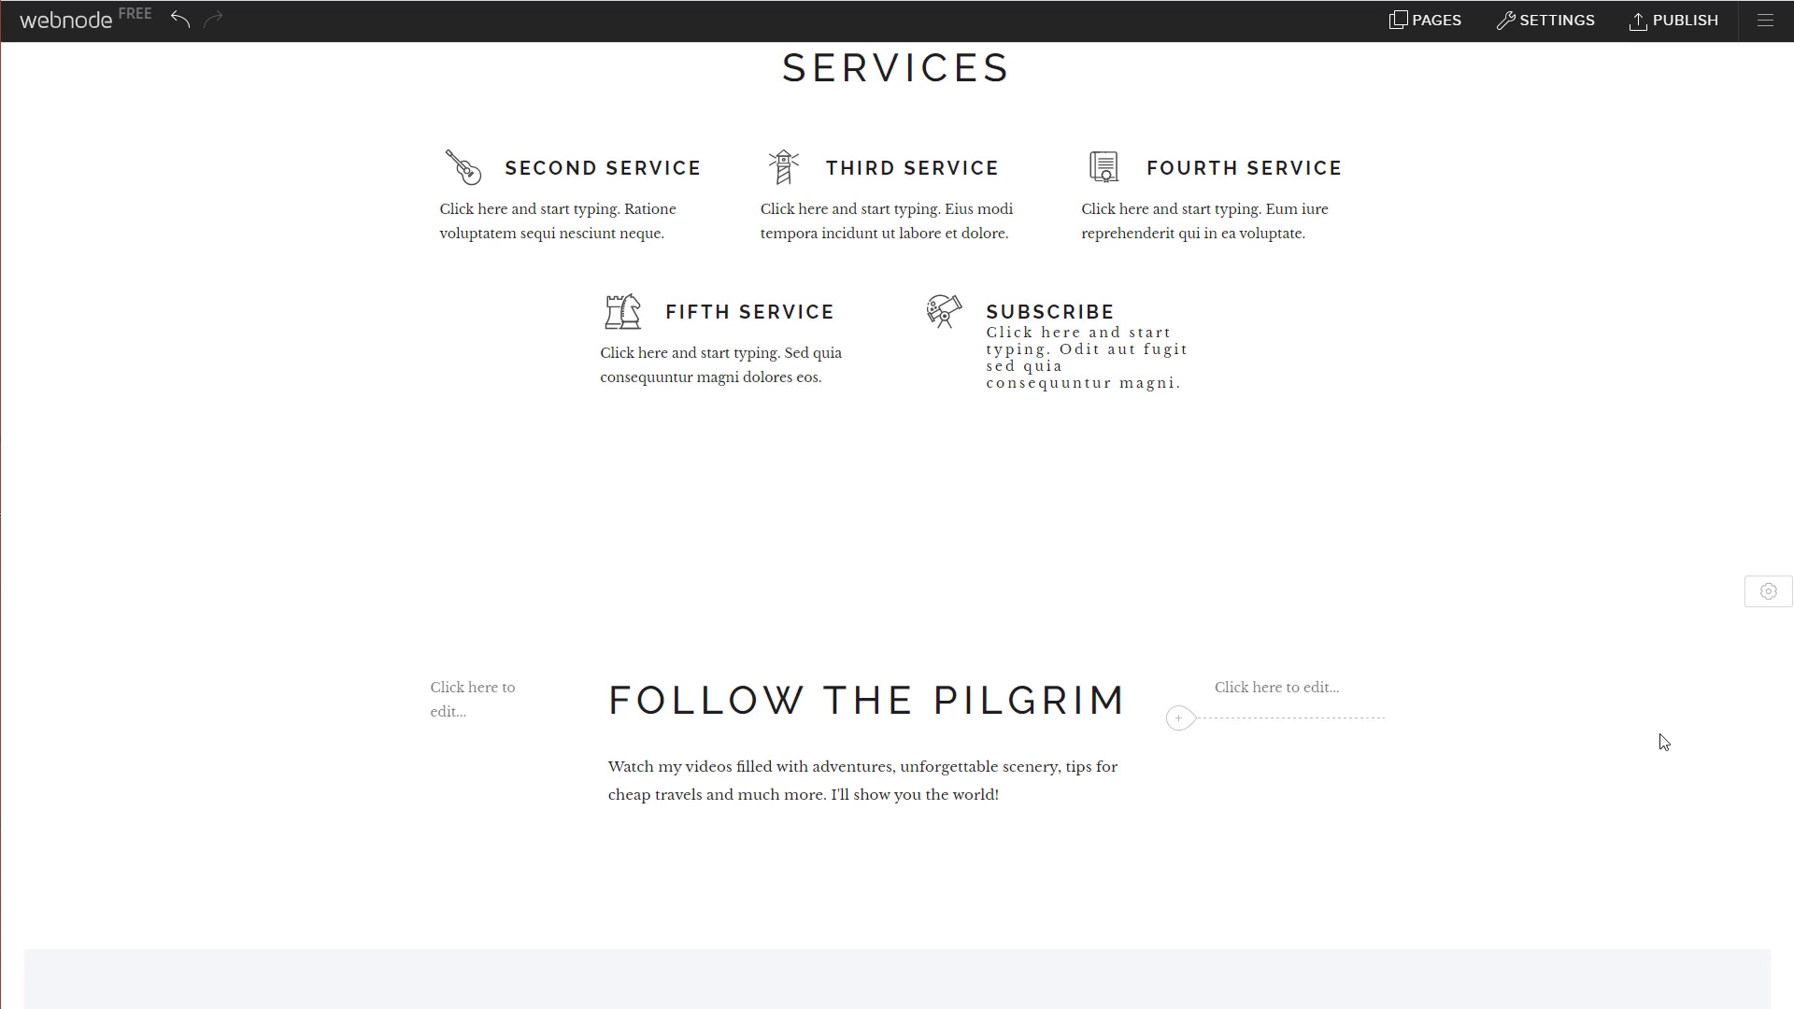
click(1767, 599)
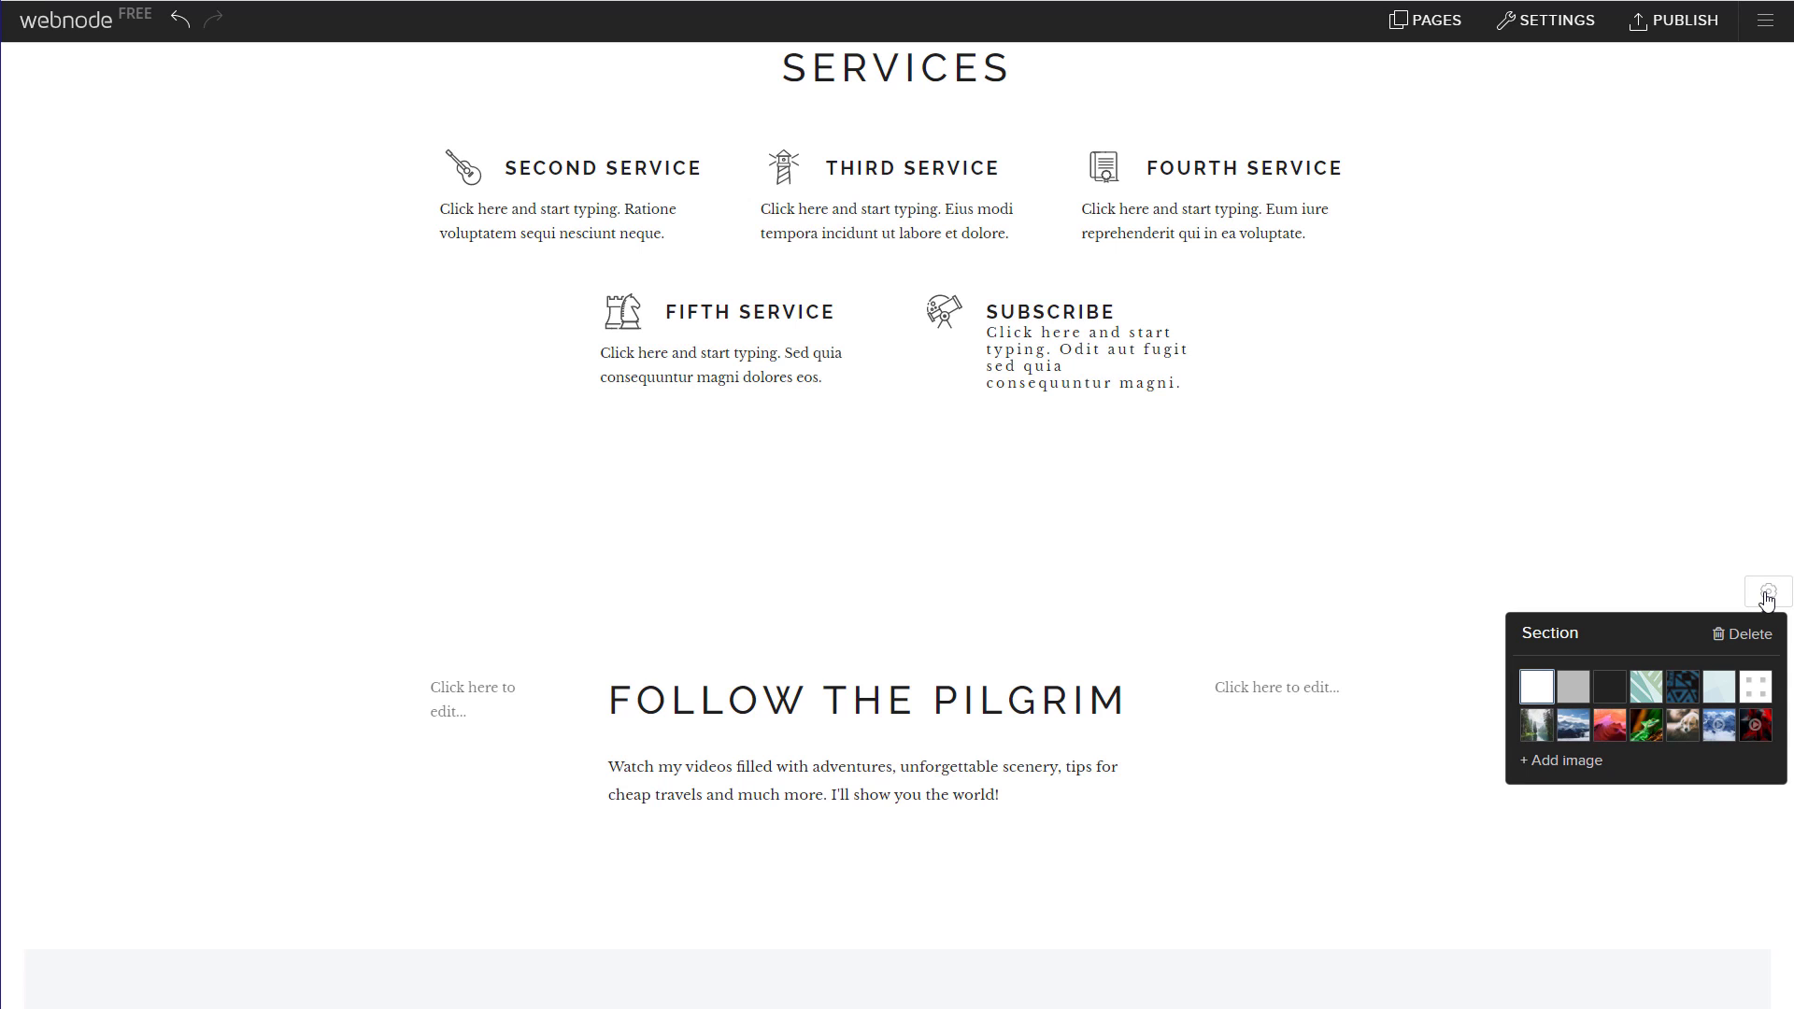
click(1755, 637)
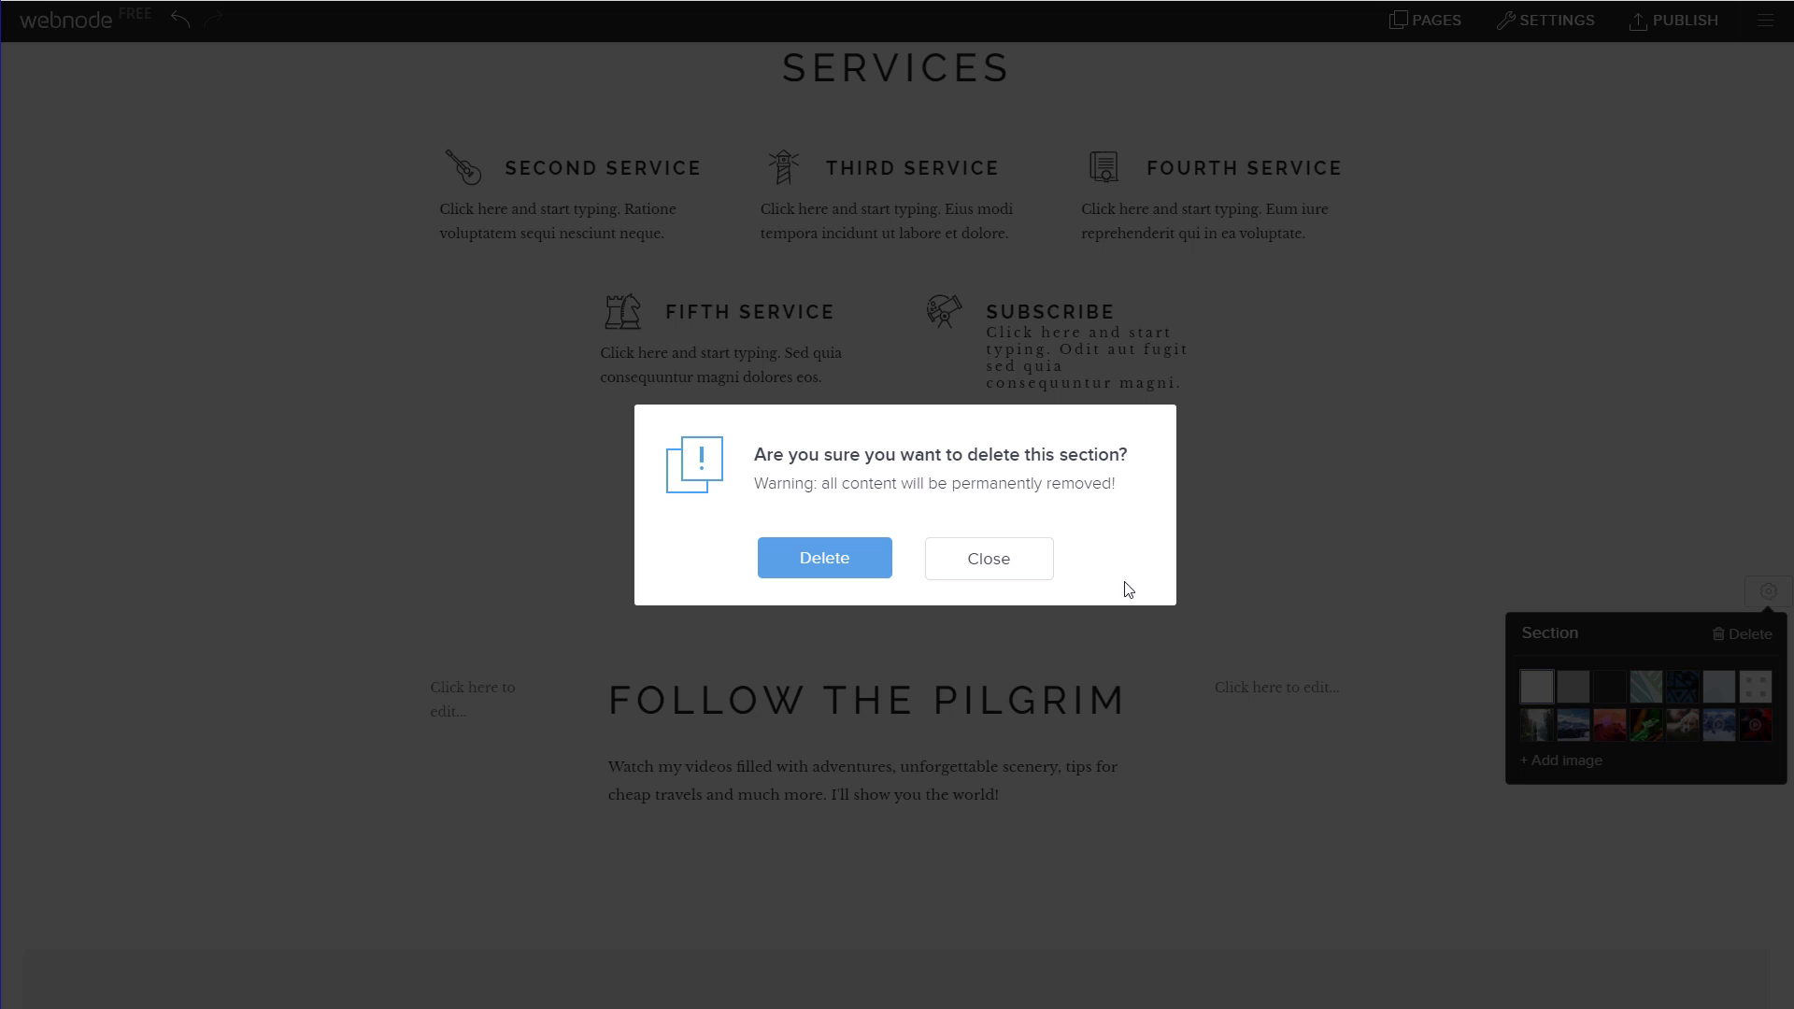
click(792, 556)
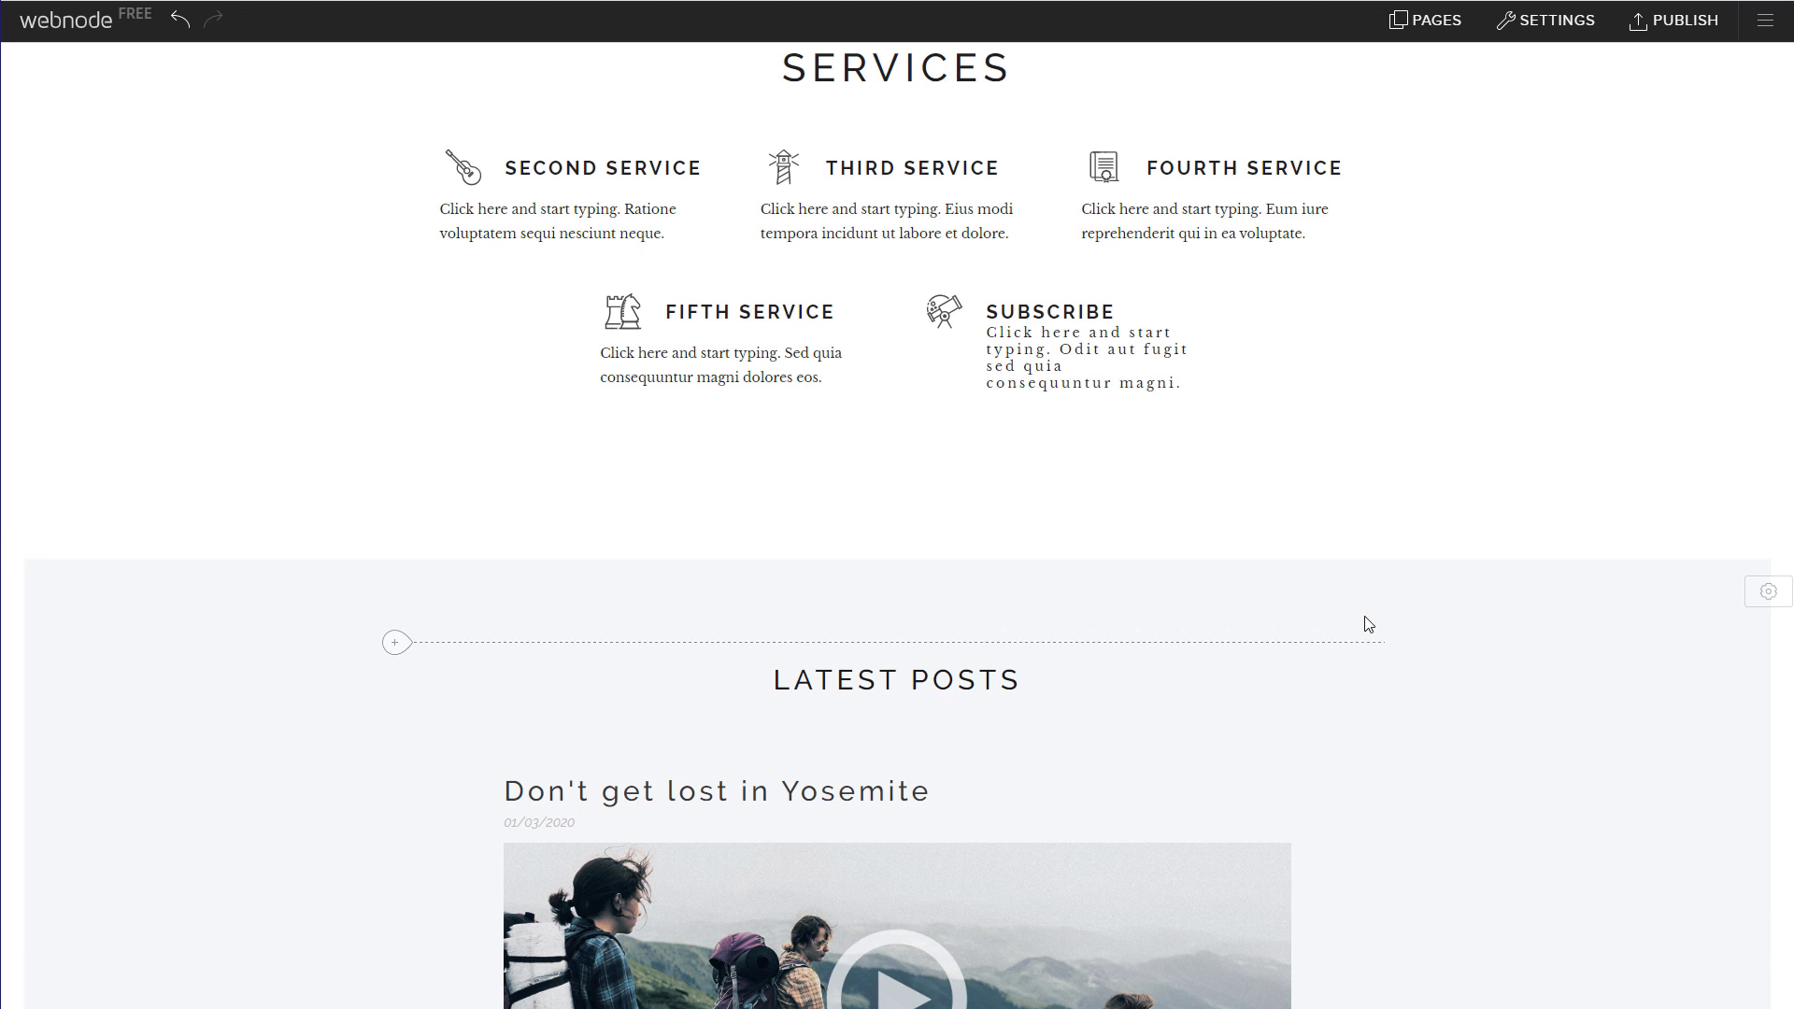
Step: Add a Pricelist section between the Services and Latest Posts sections
scroll(1405, 552, down, 2)
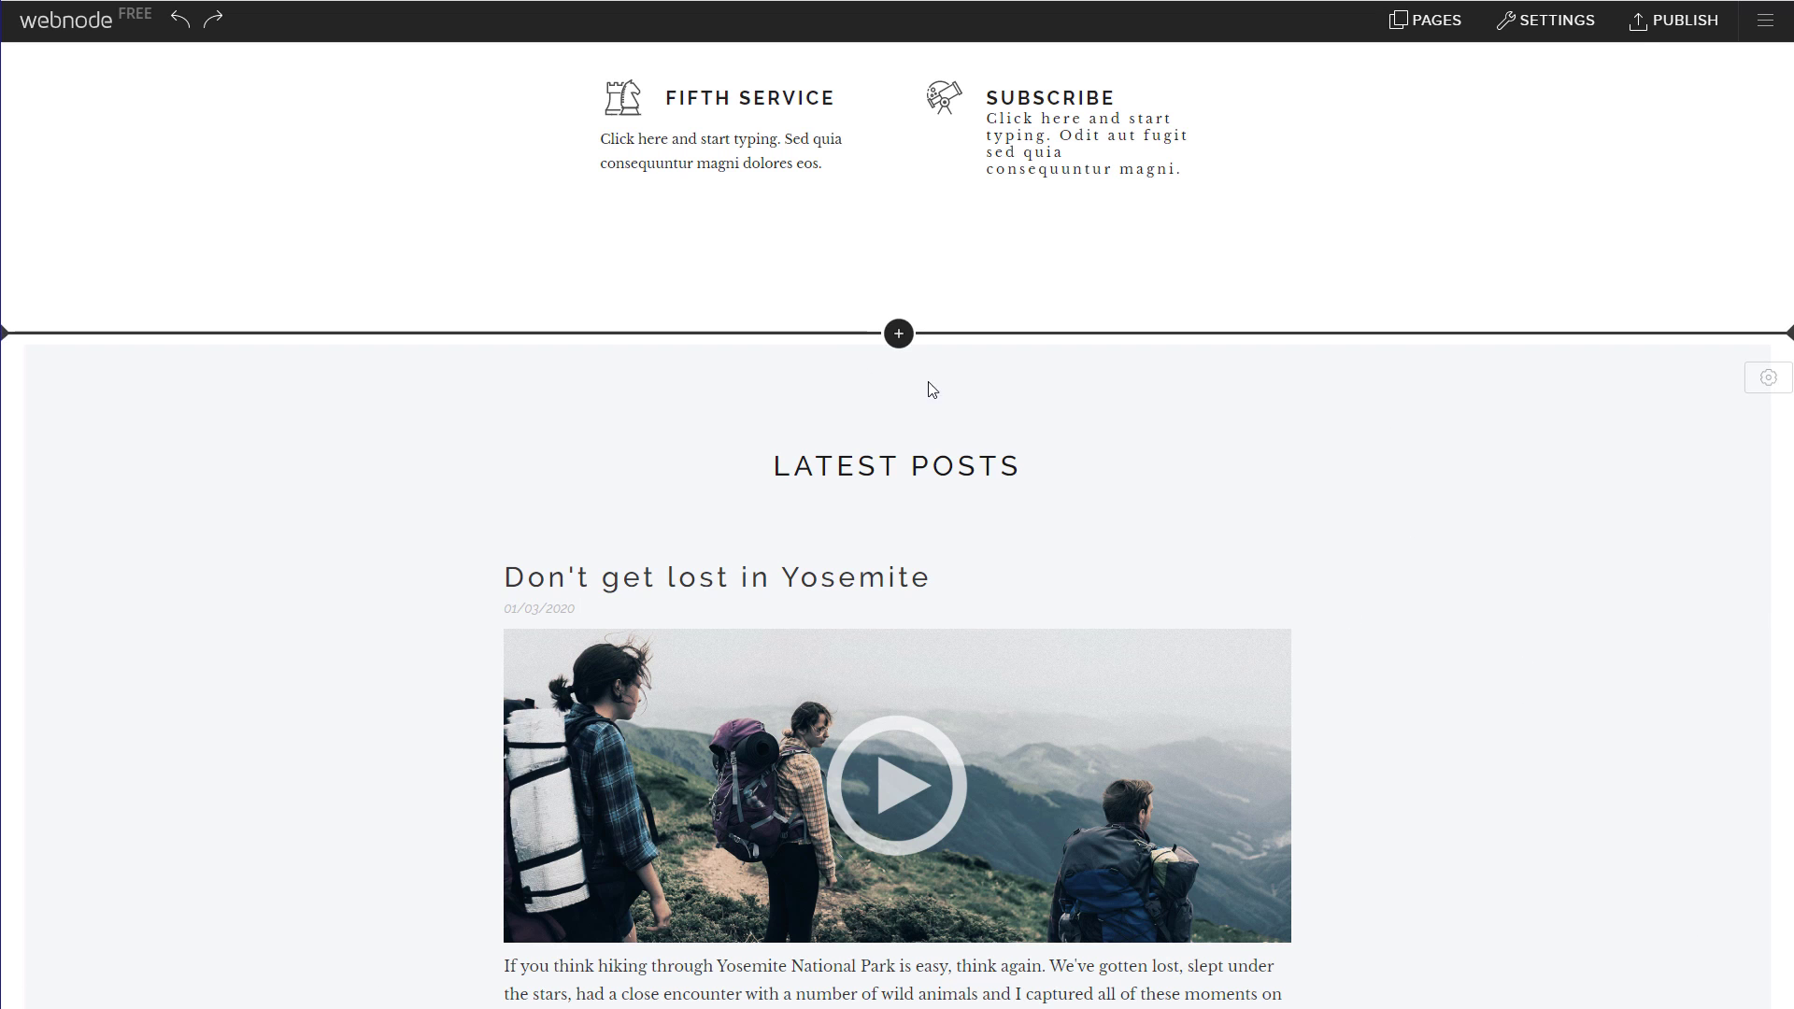
click(899, 335)
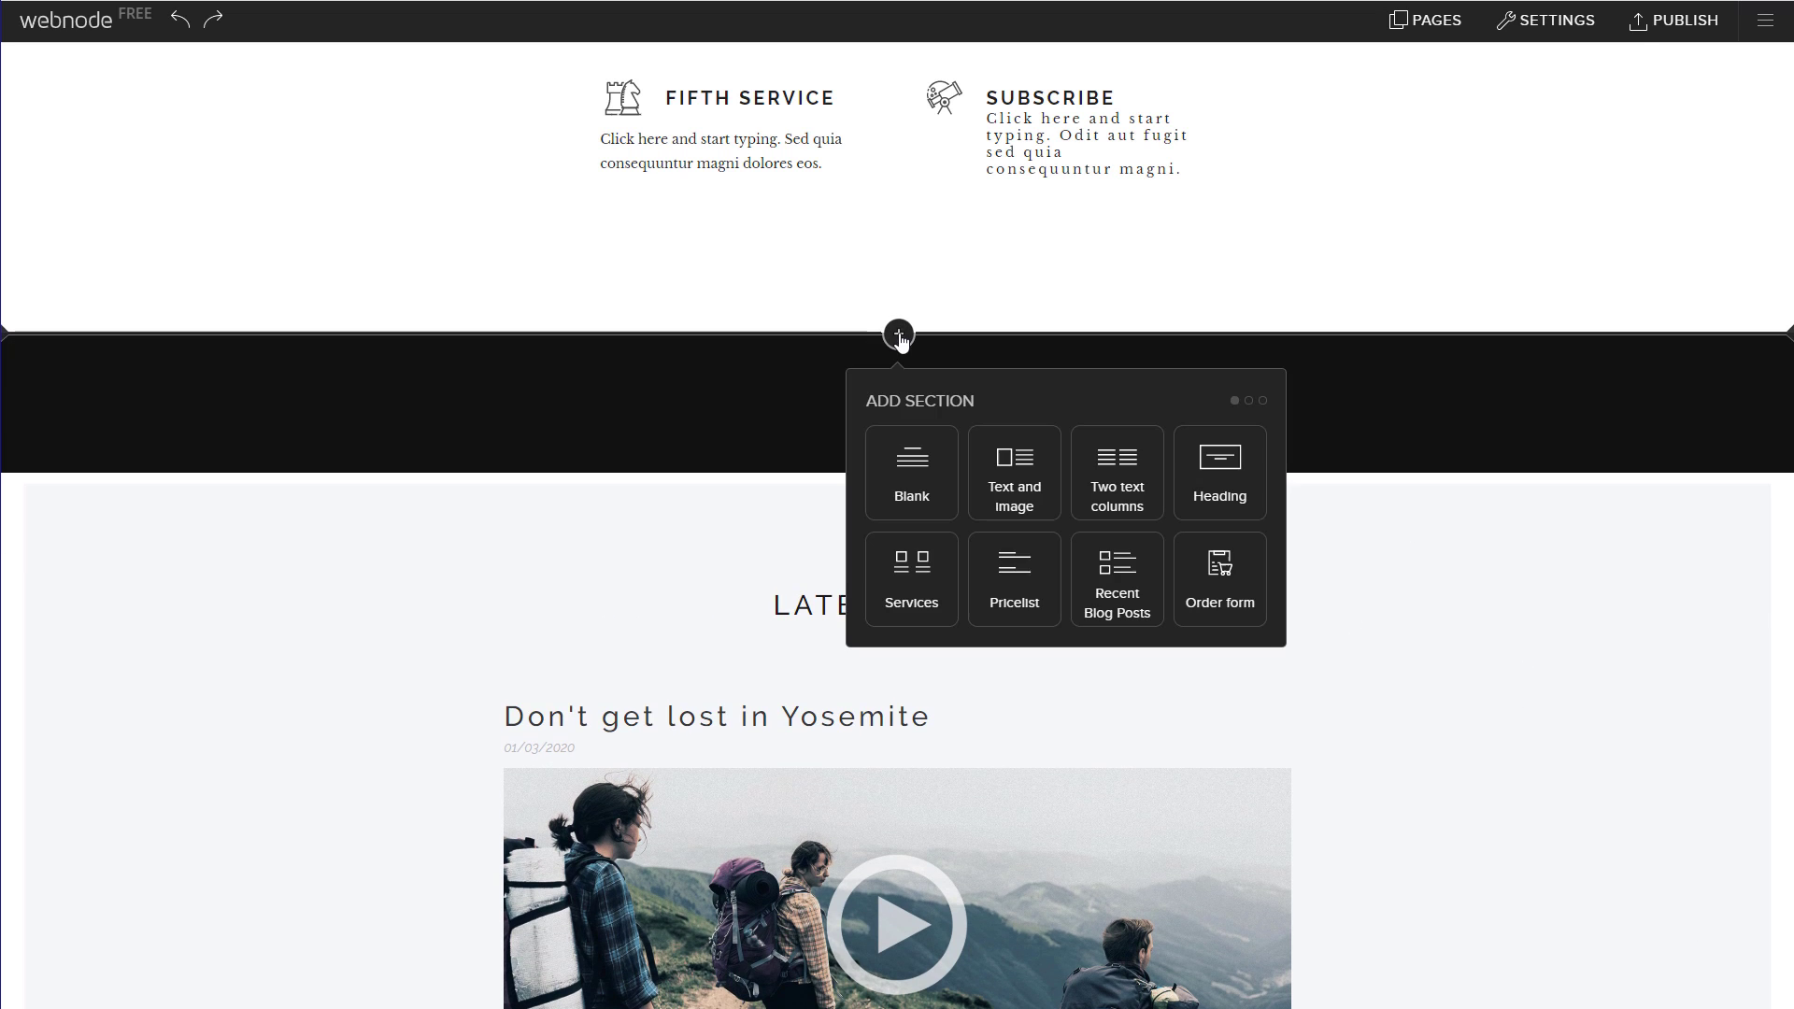
click(1021, 591)
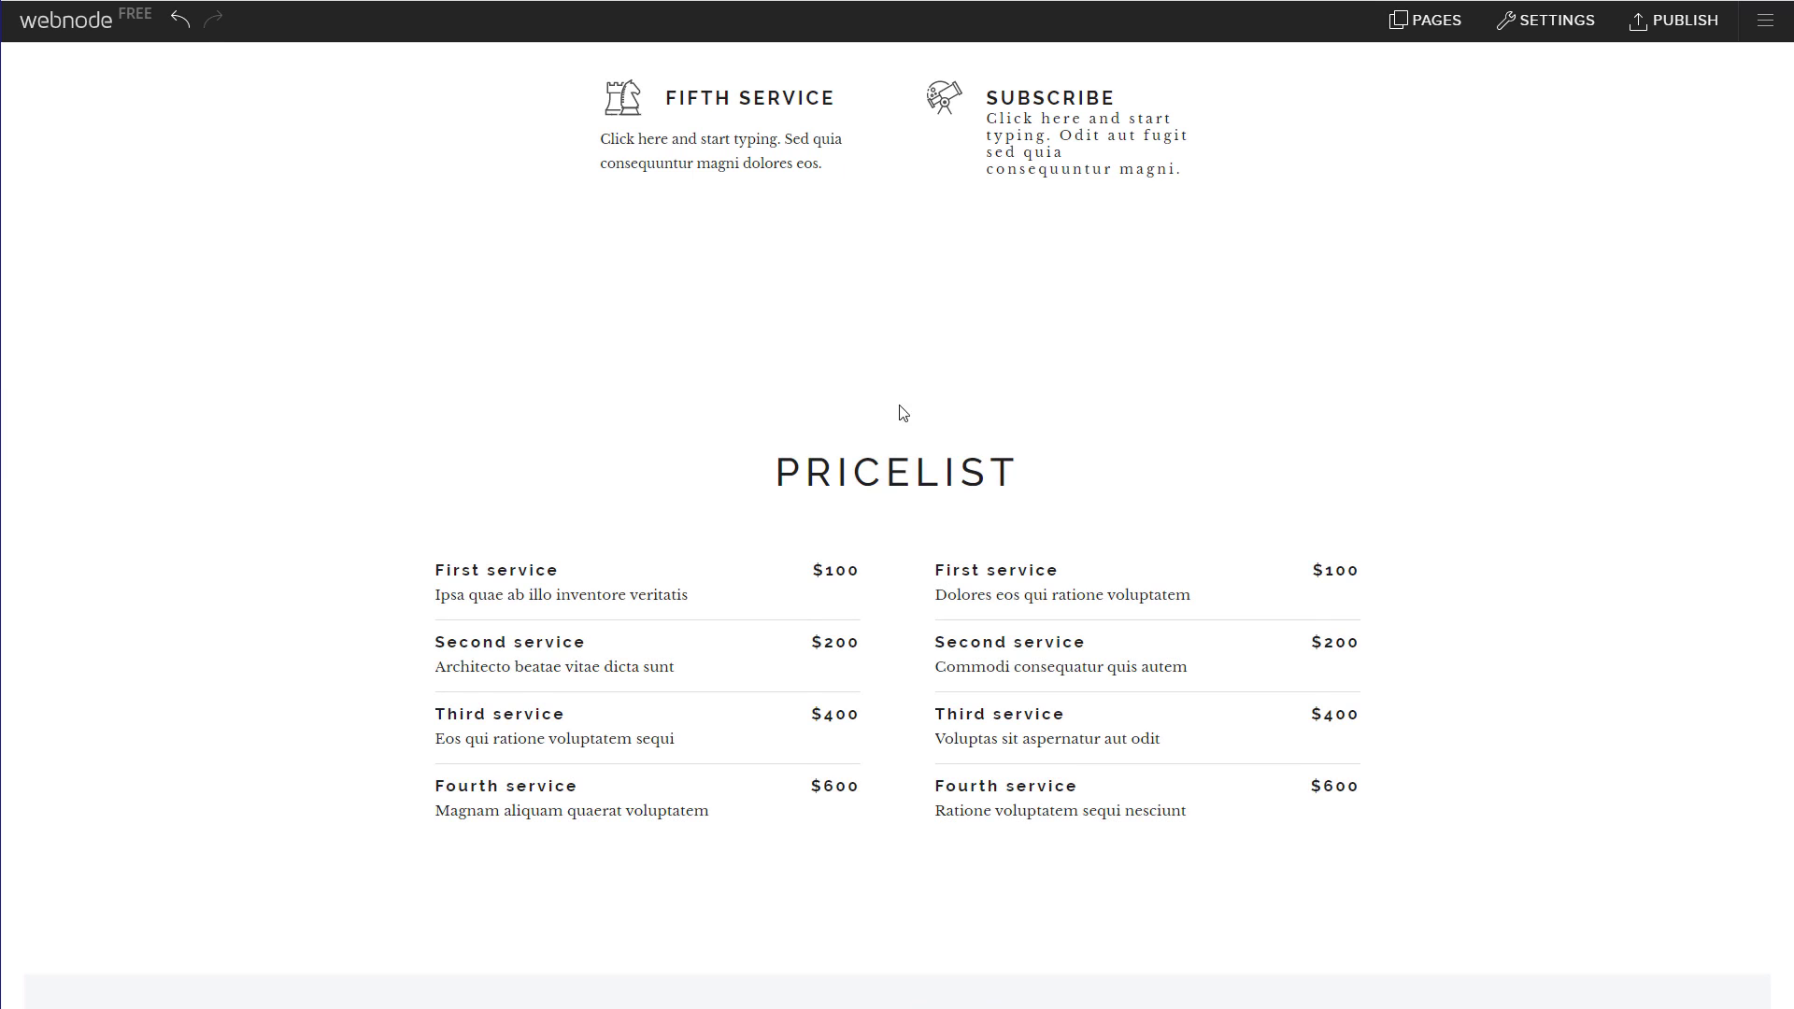
Step: Change the Pricelist section's heading to "MENU"
scroll(913, 455, down, 1)
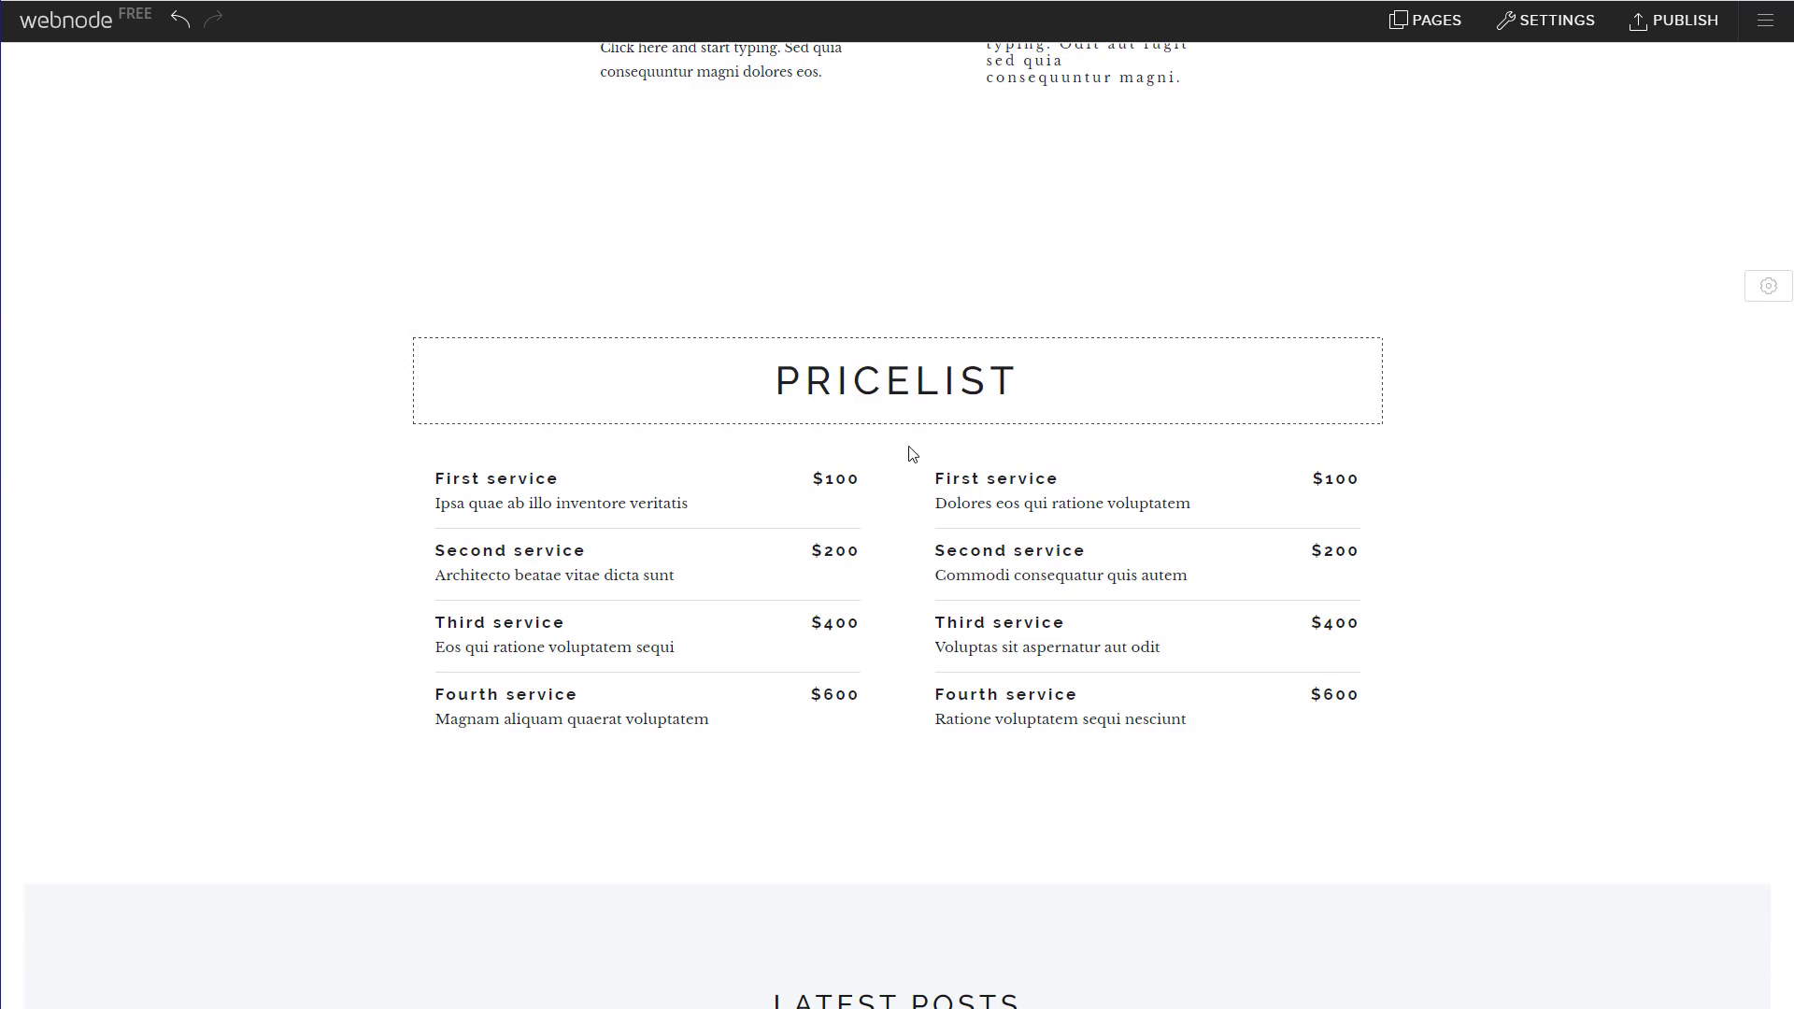
double_click(931, 386)
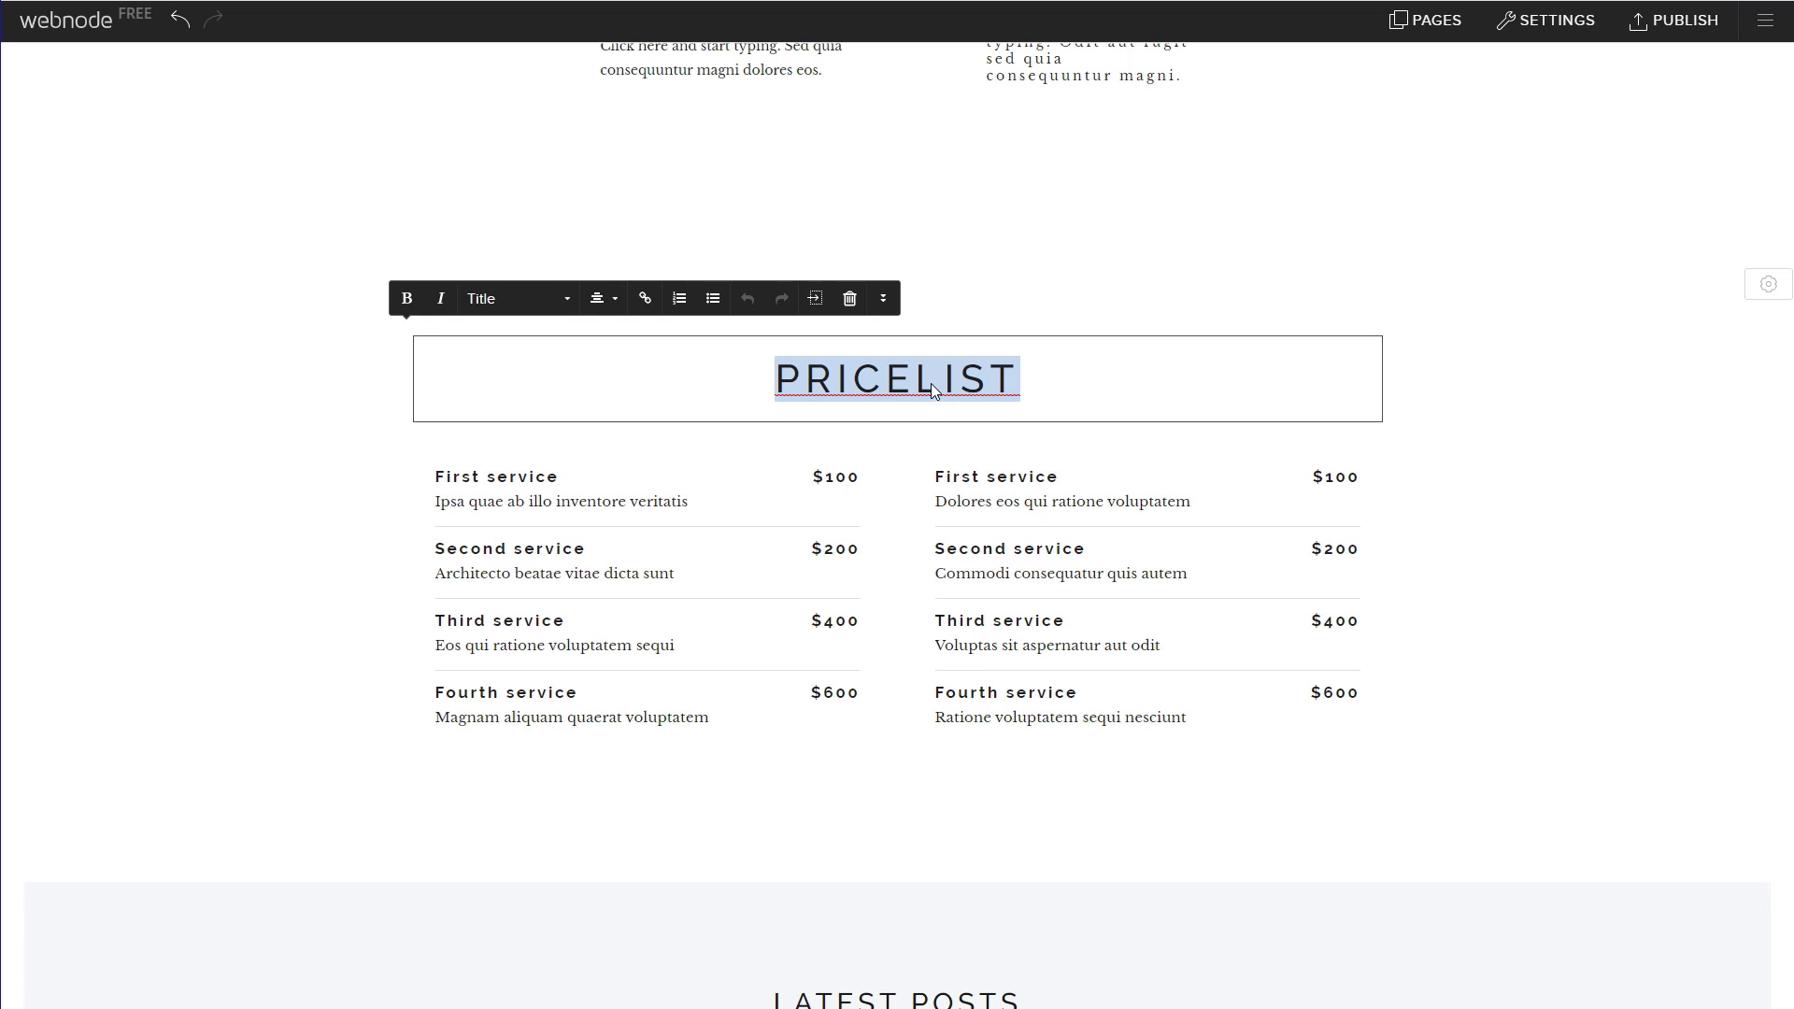
text(MENU)
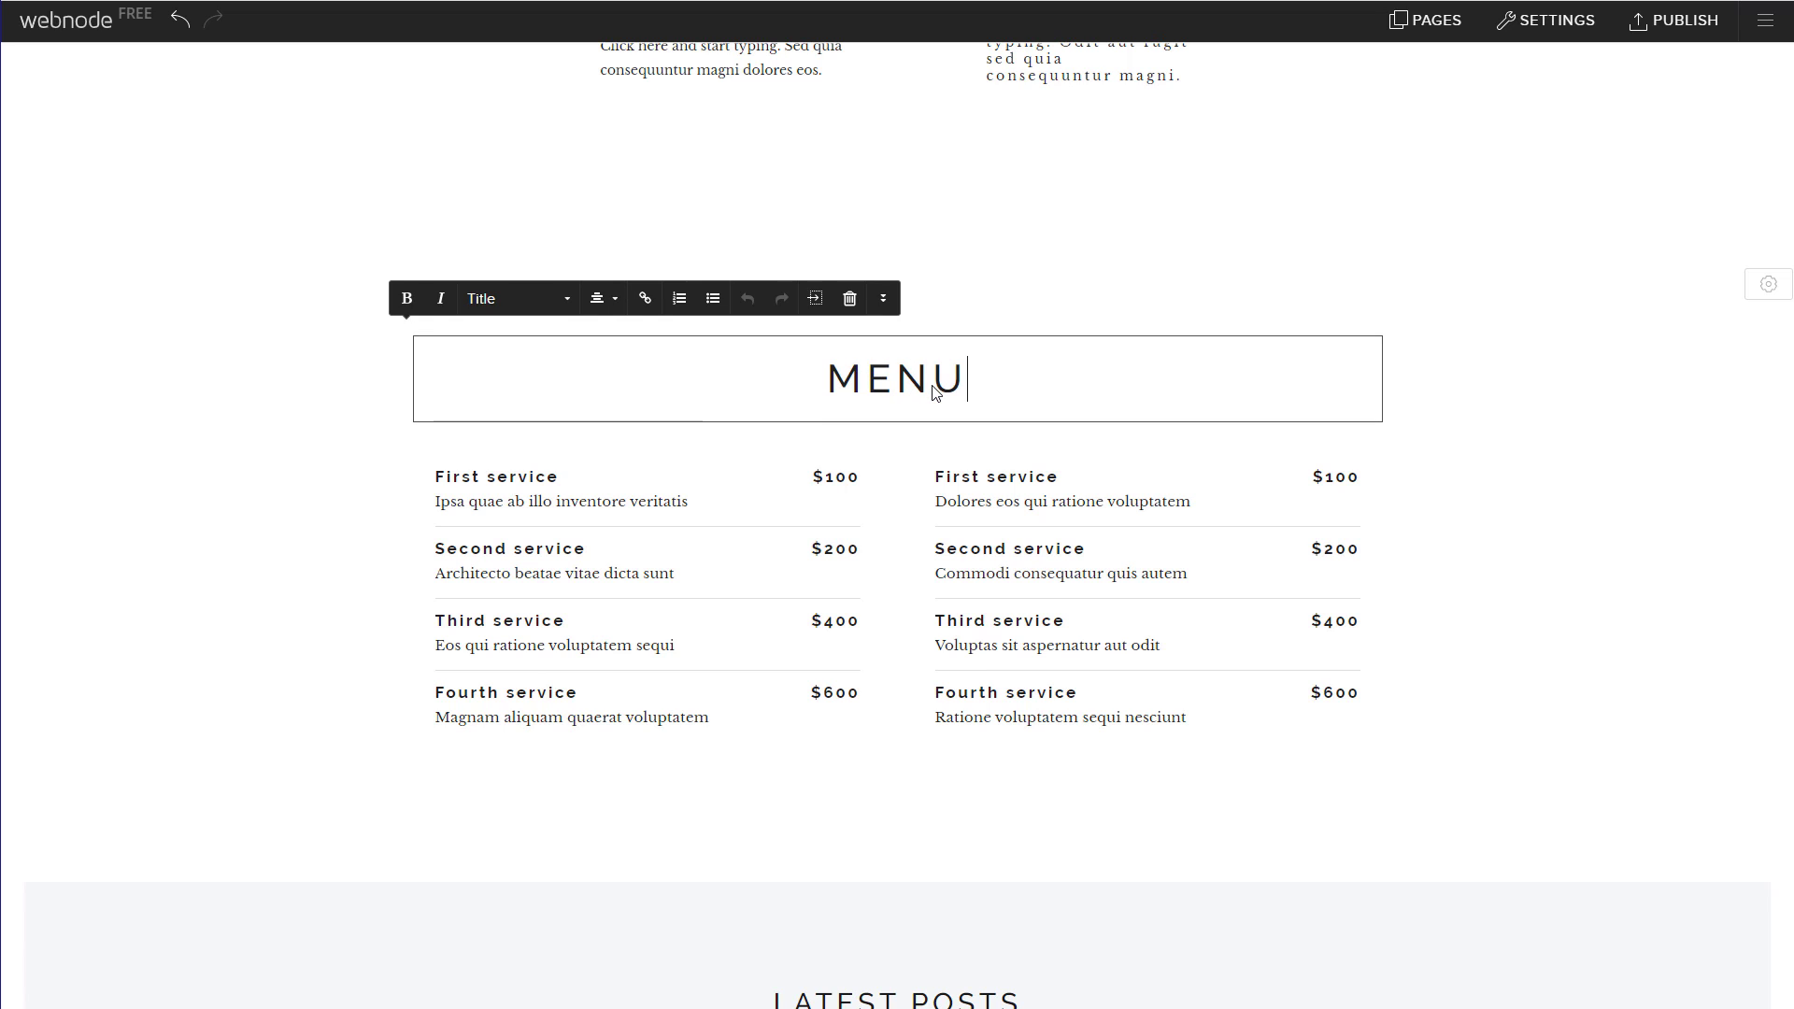
Step: Rename the "First service" entry in the menu's first column to "PIZZA", keeping its description on a separate line
double_click(519, 481)
click(553, 480)
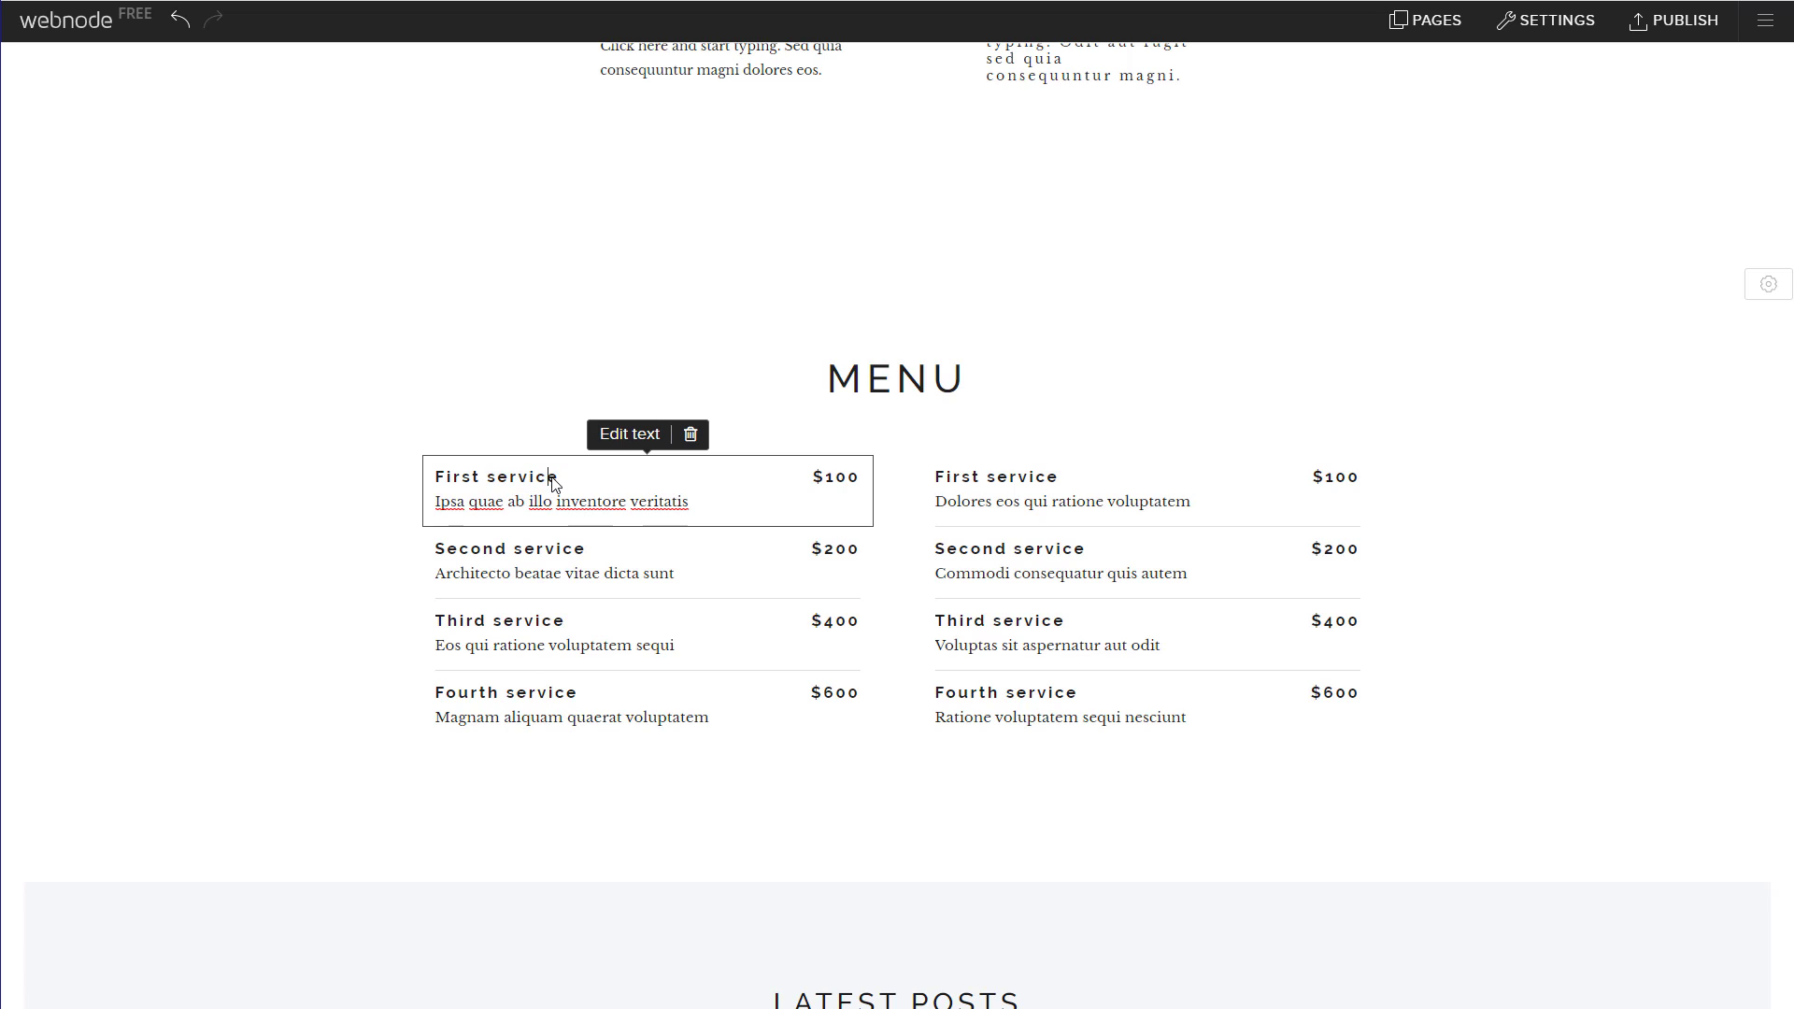
triple_click(538, 481)
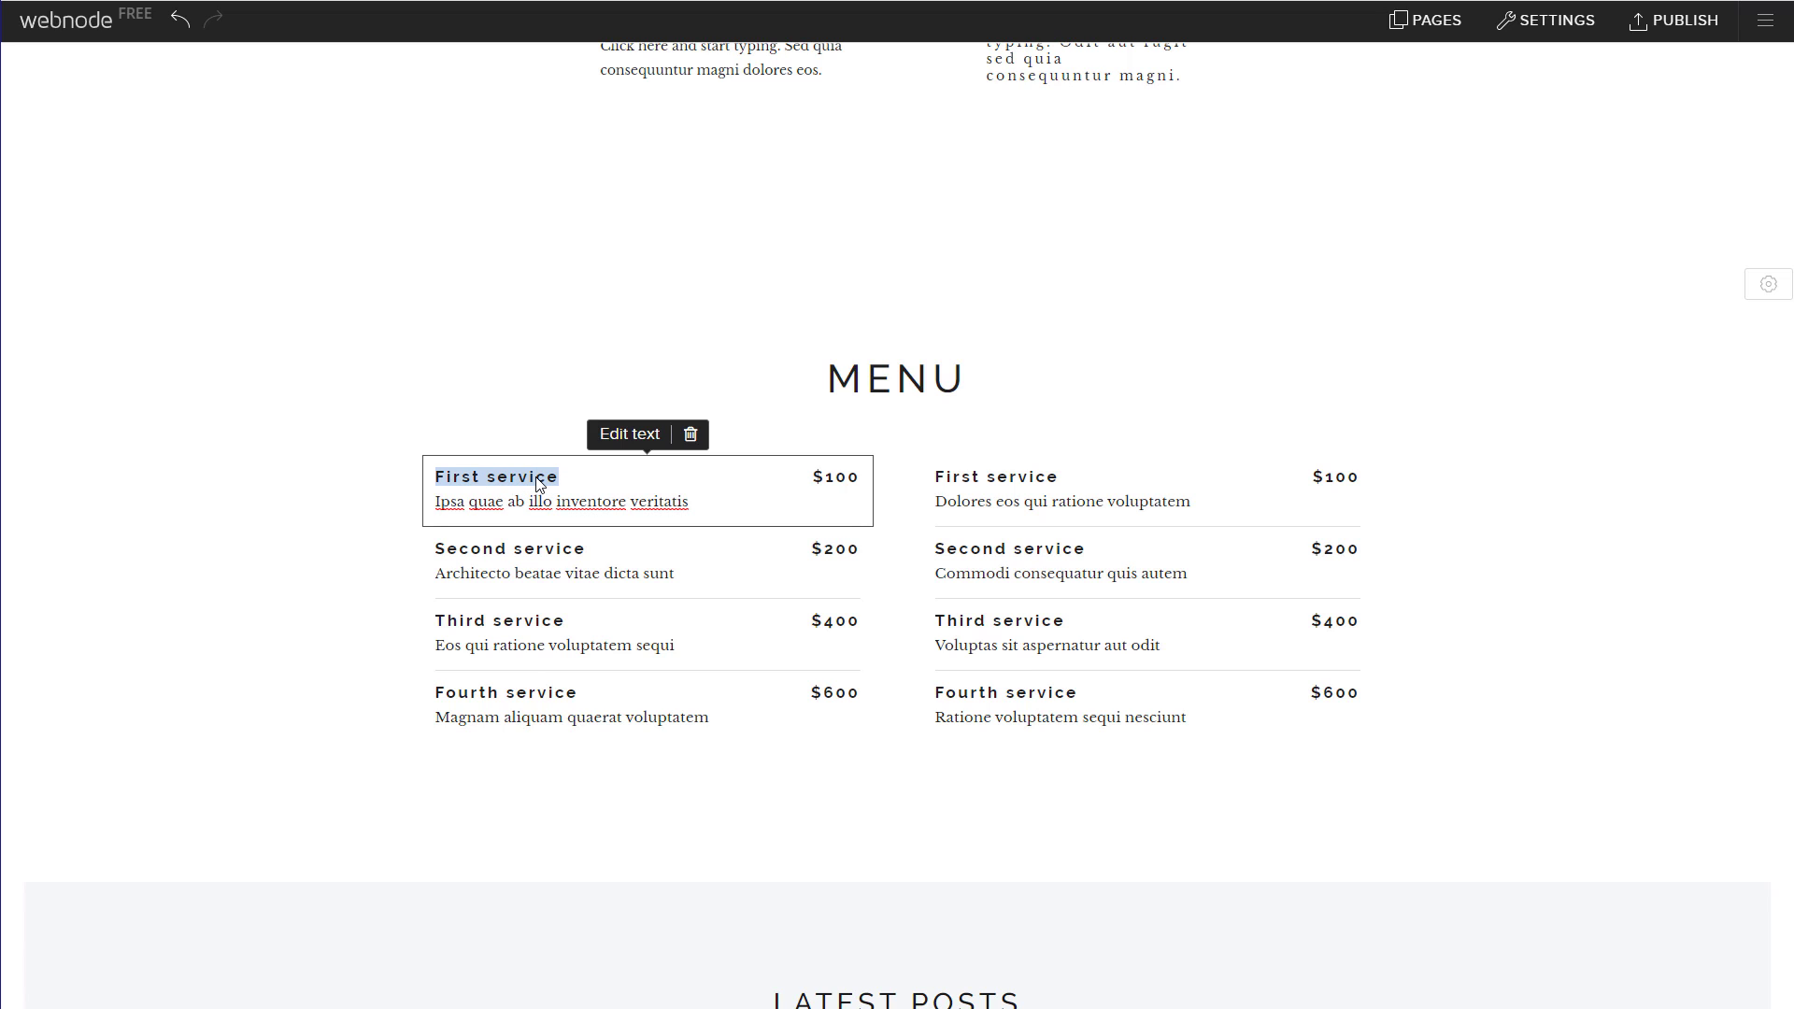
text(P)
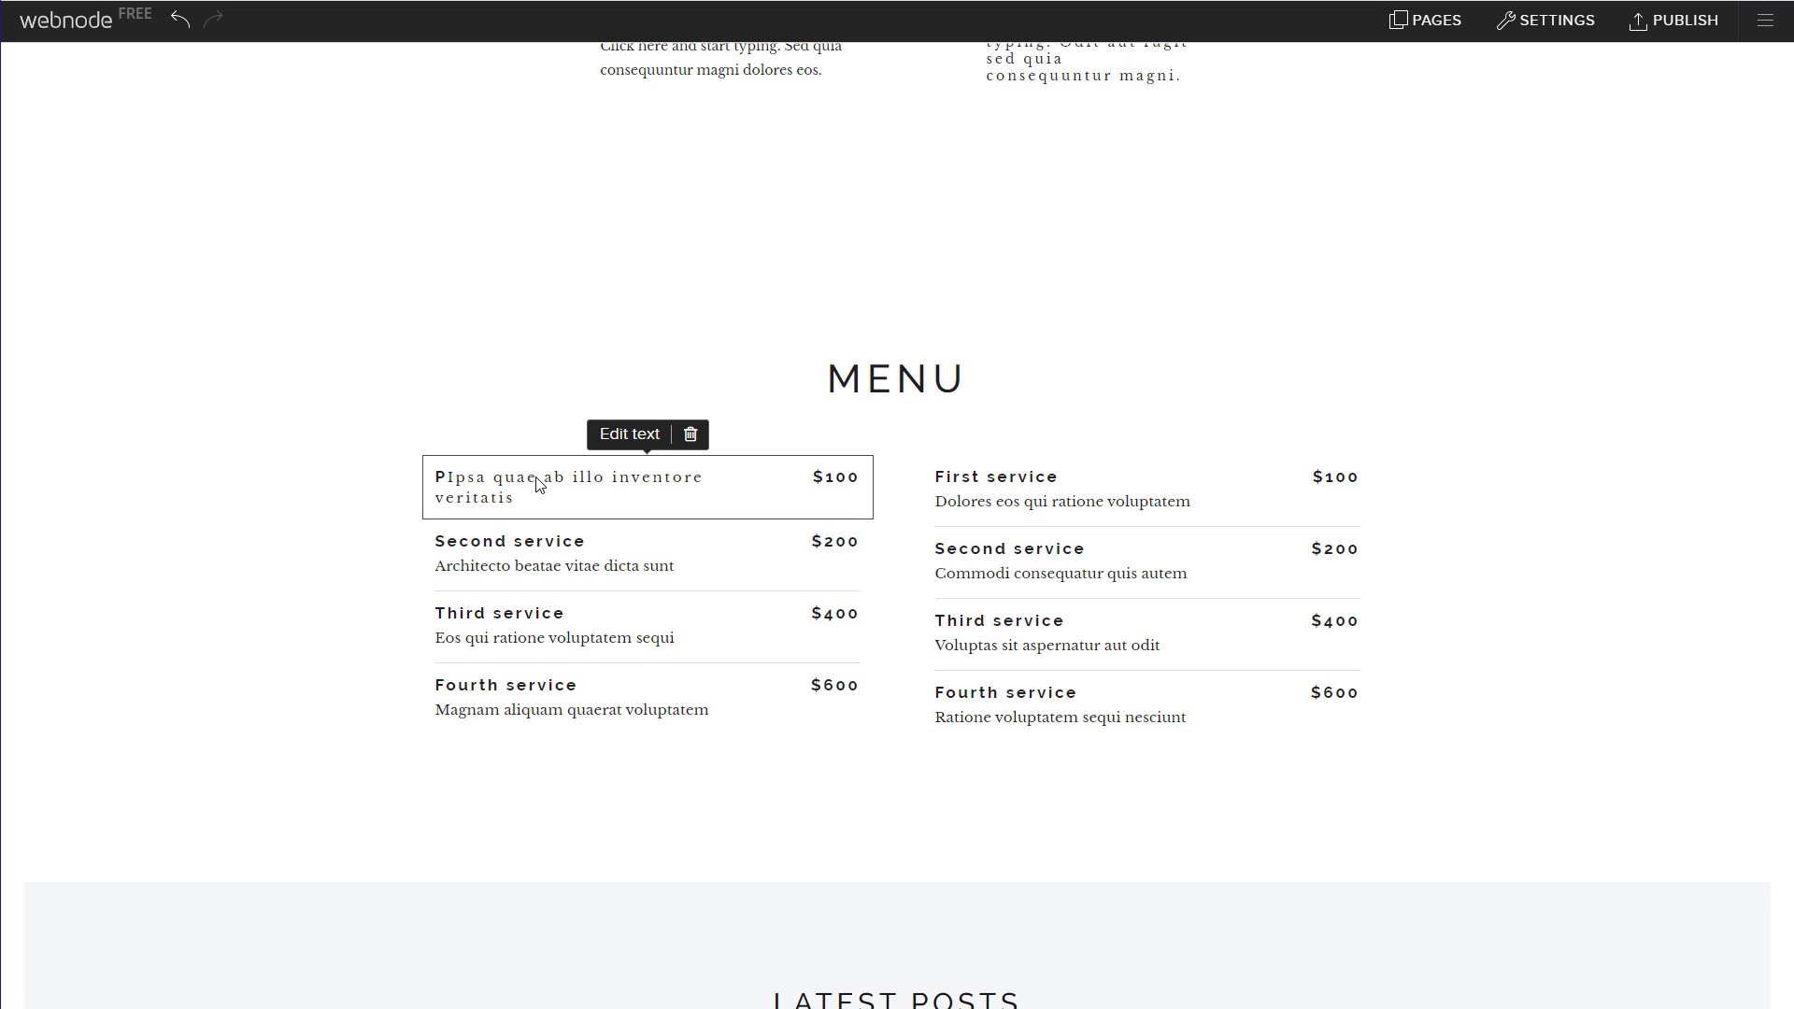
click(538, 481)
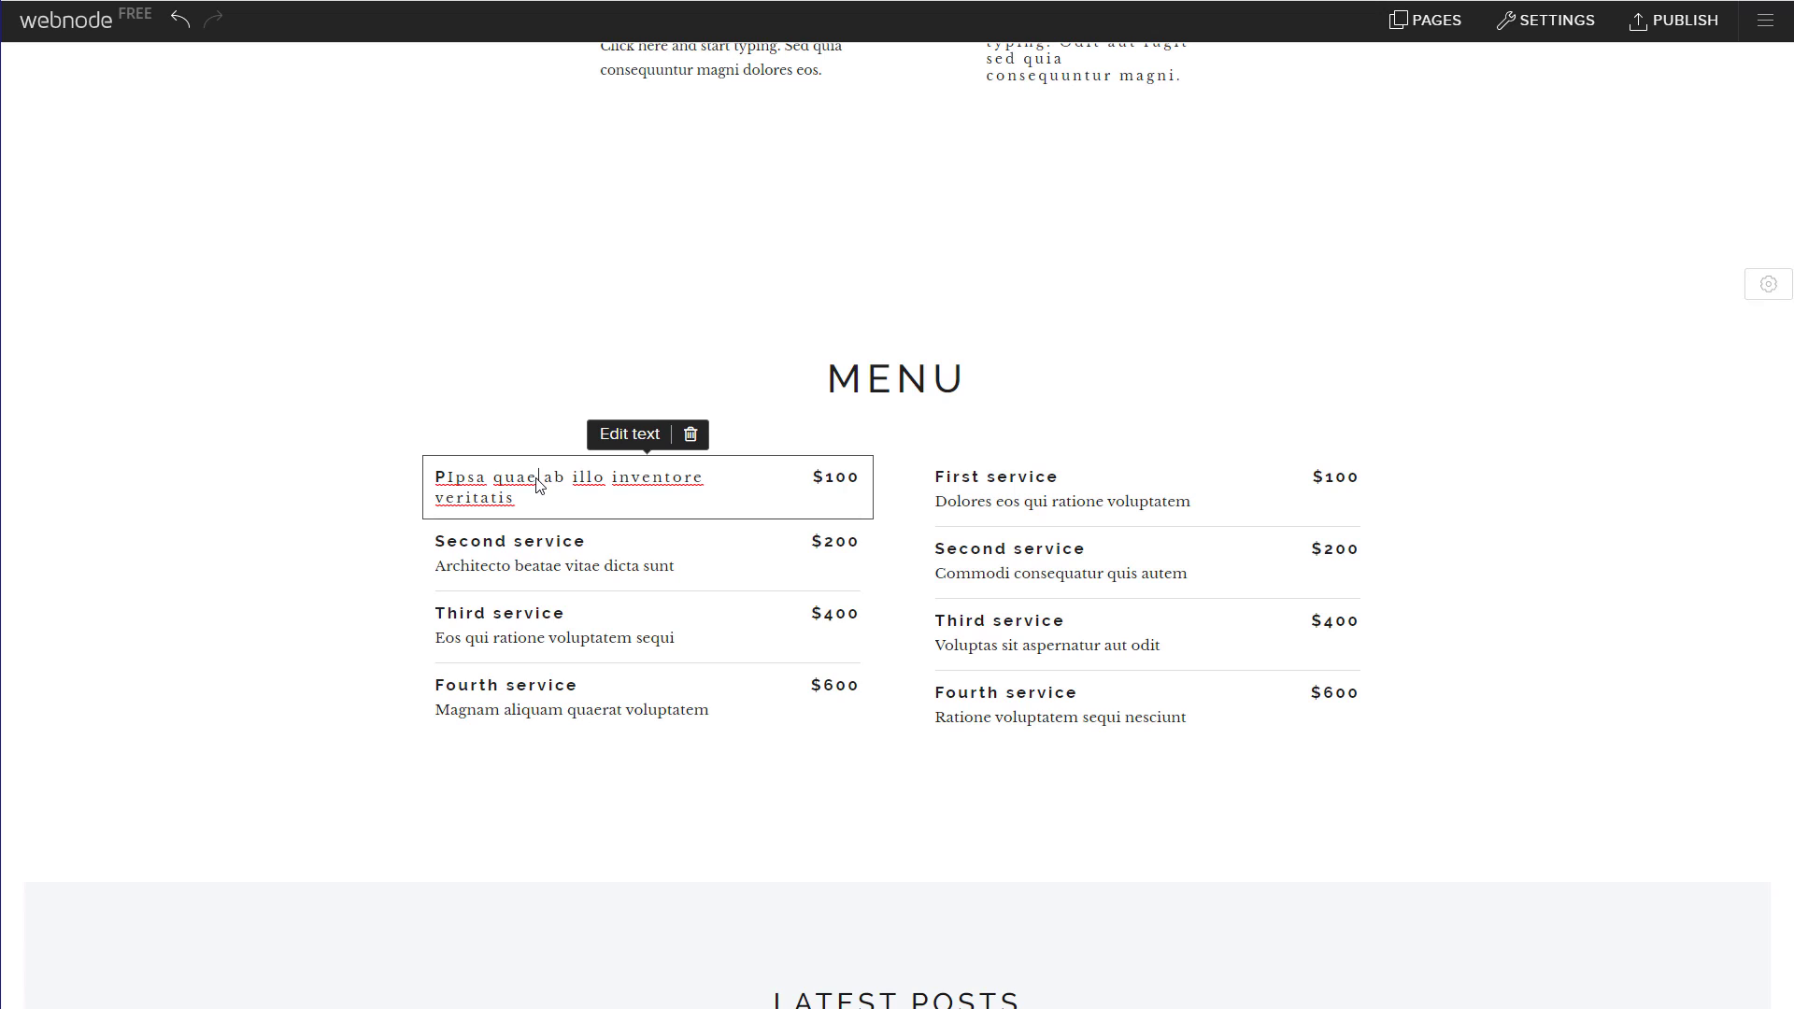
click(445, 480)
text(IZZA)
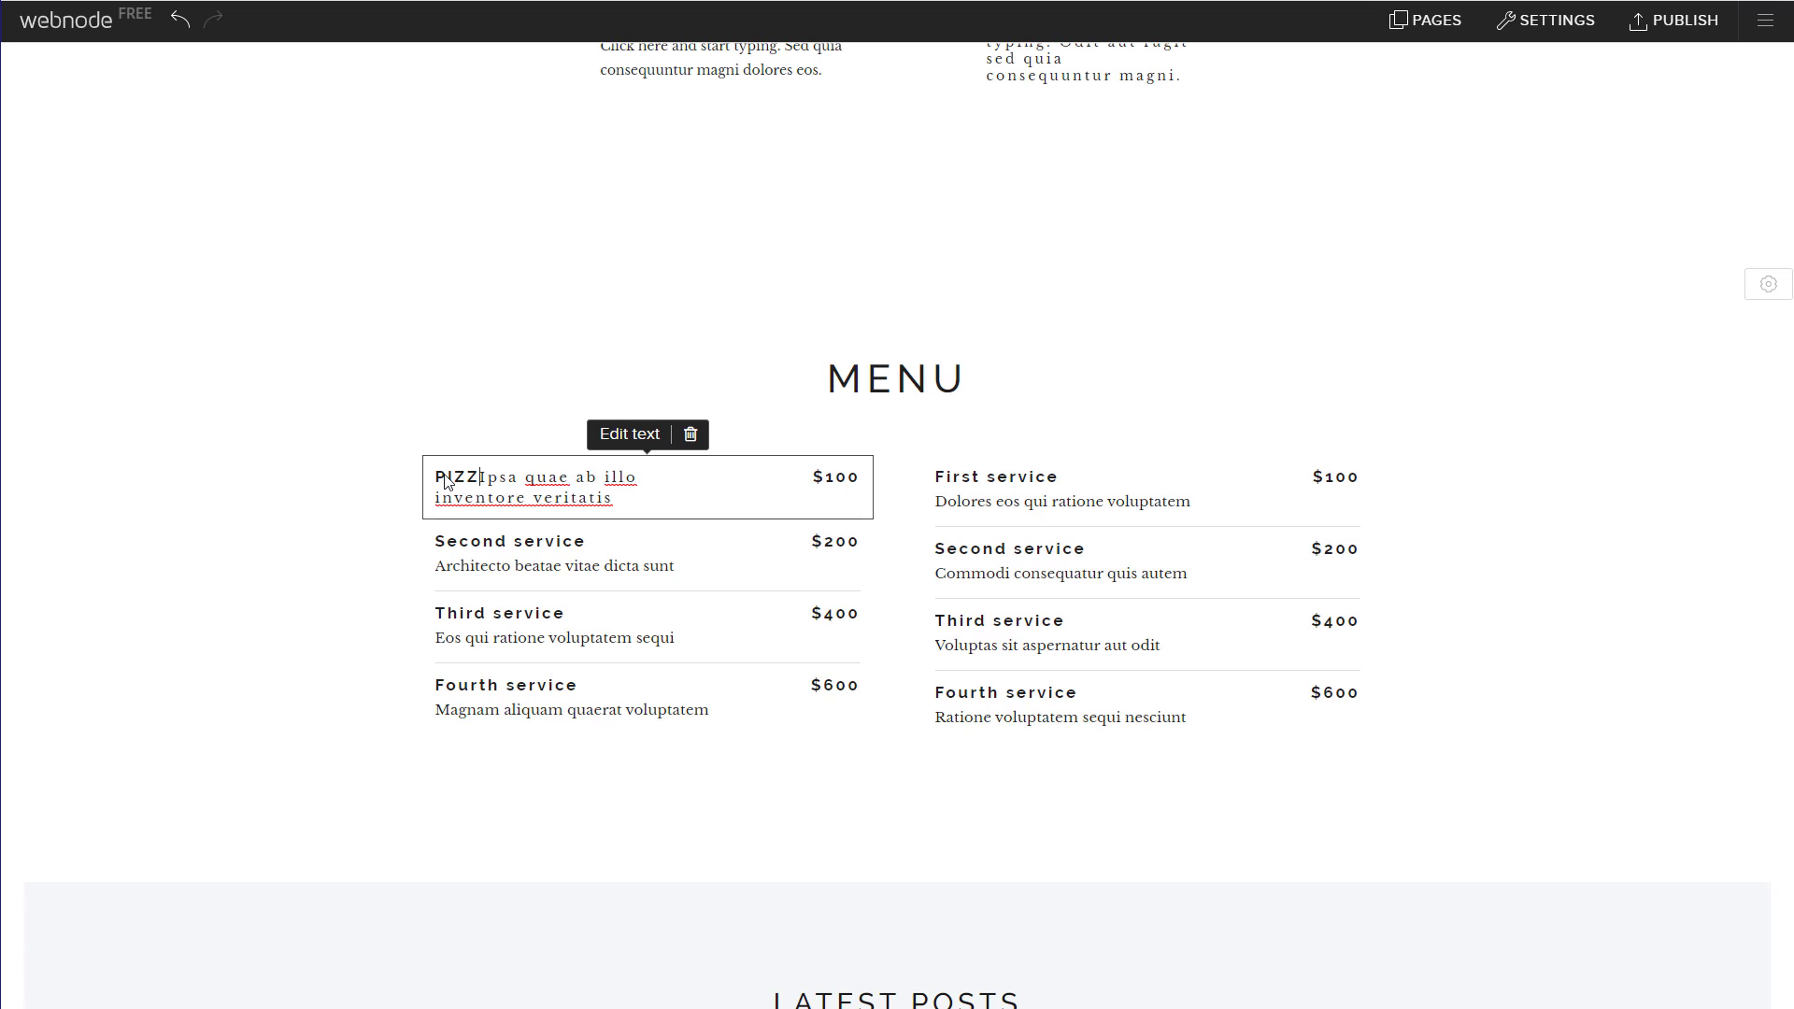
key(Return)
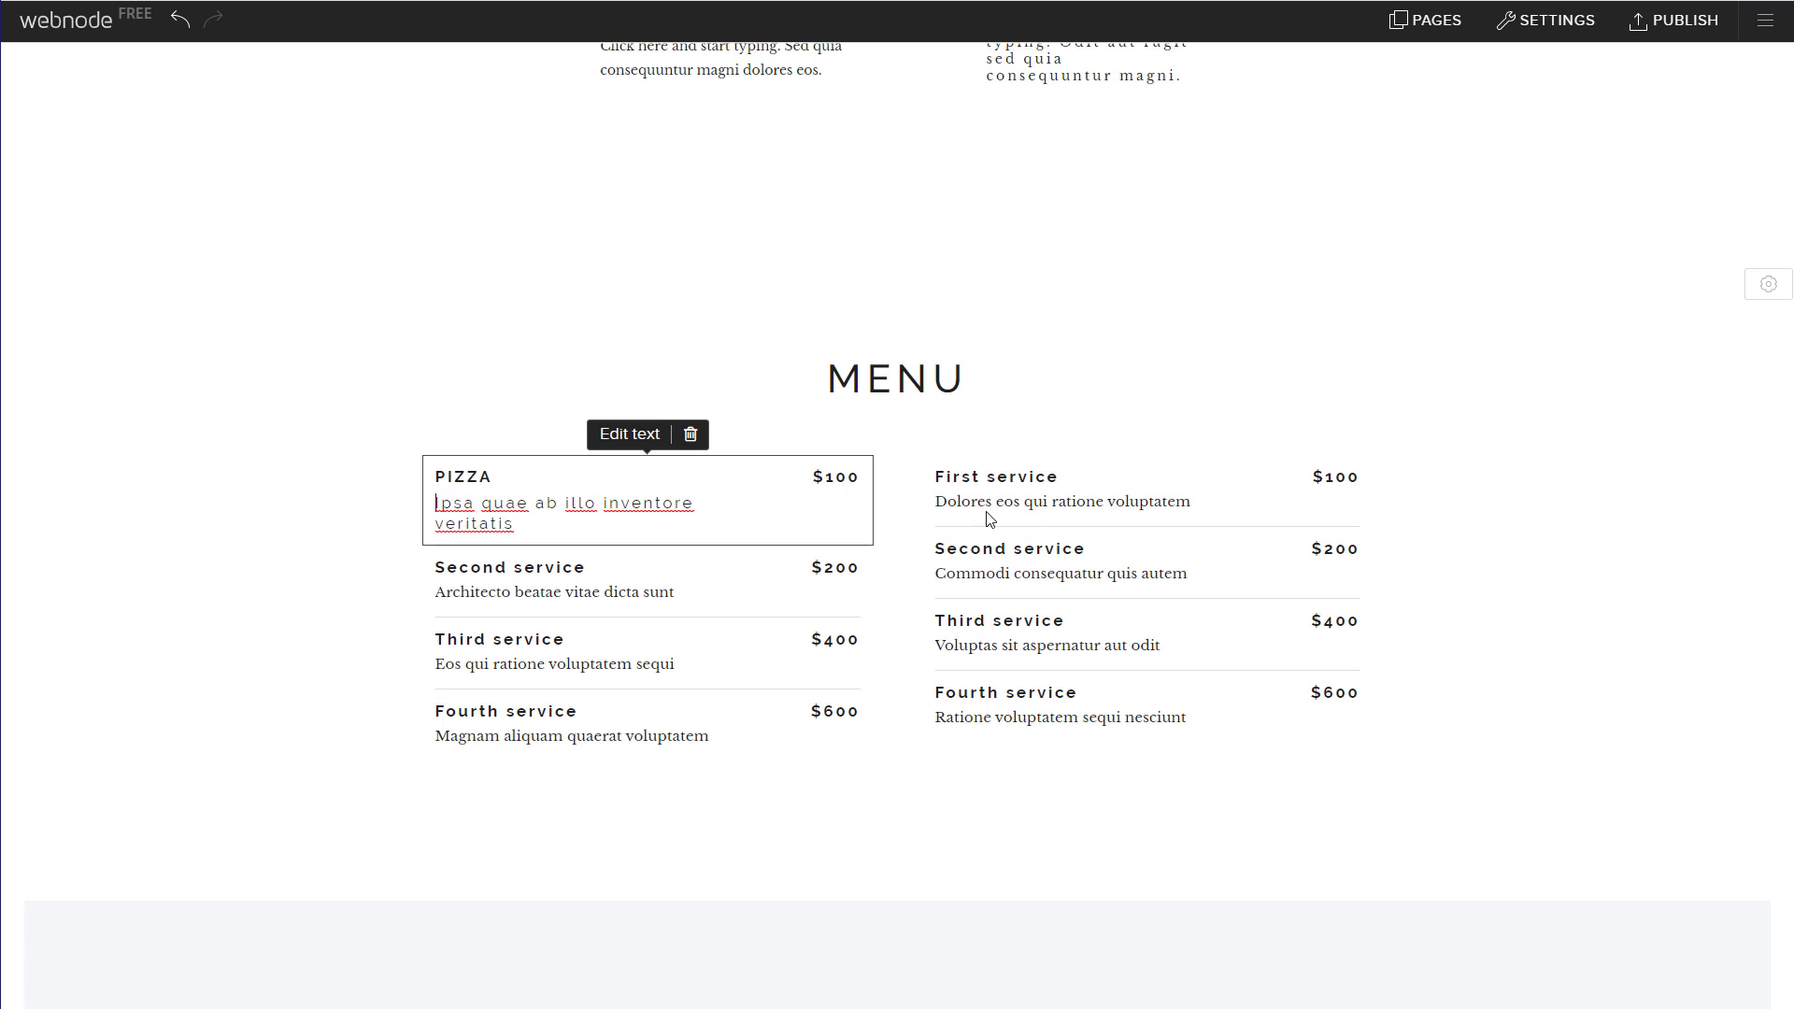
double_click(828, 480)
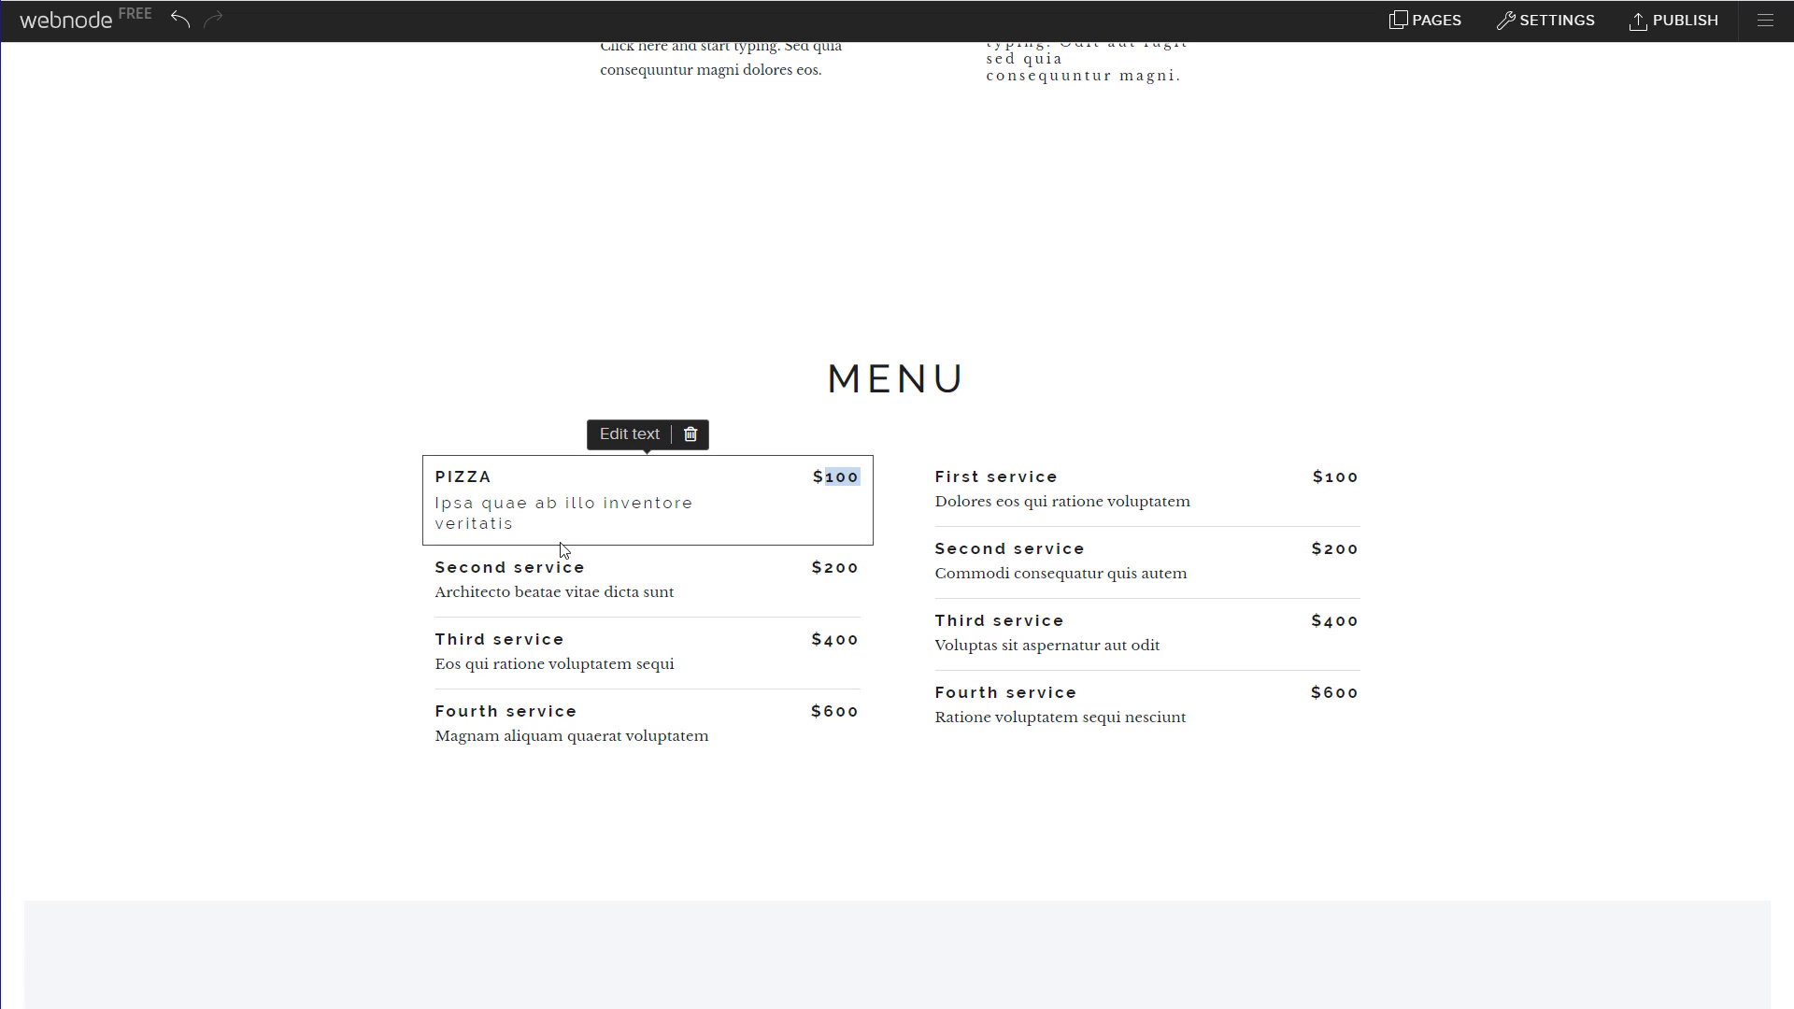
click(290, 665)
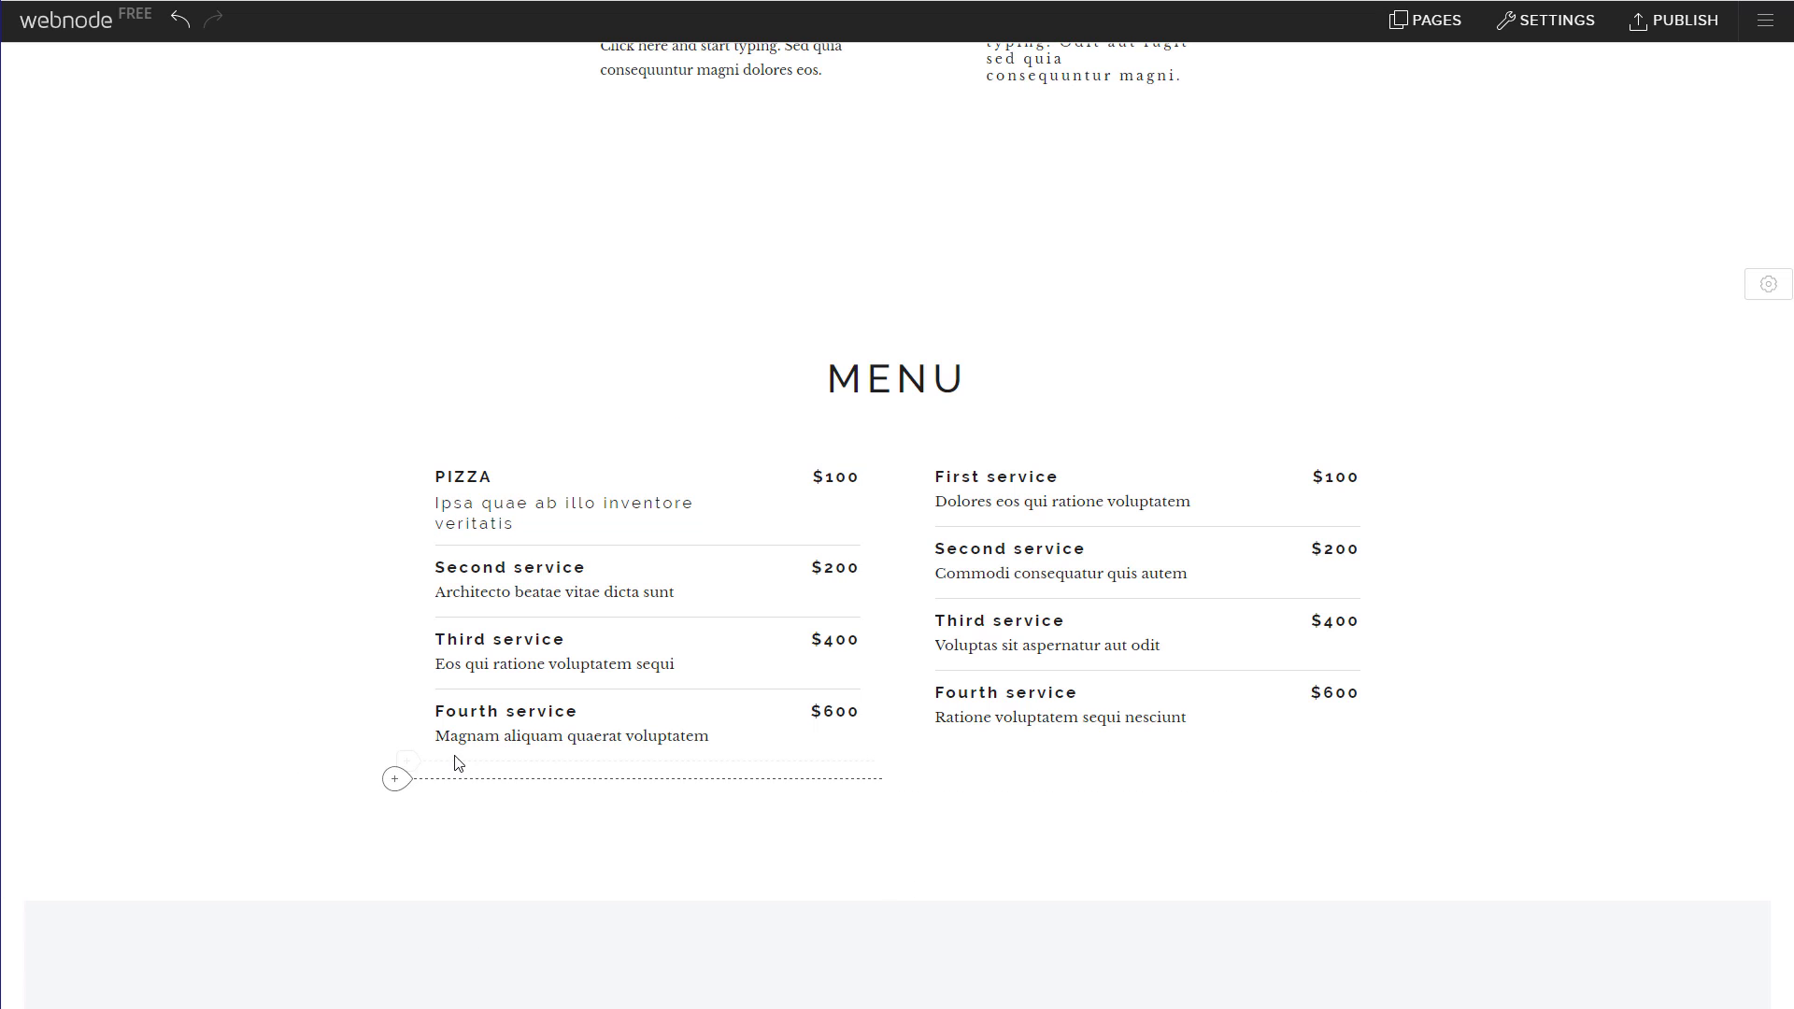
Step: Add two service entries below "Fourth service" in the menu's first column and another entry at the end of the second column
click(408, 763)
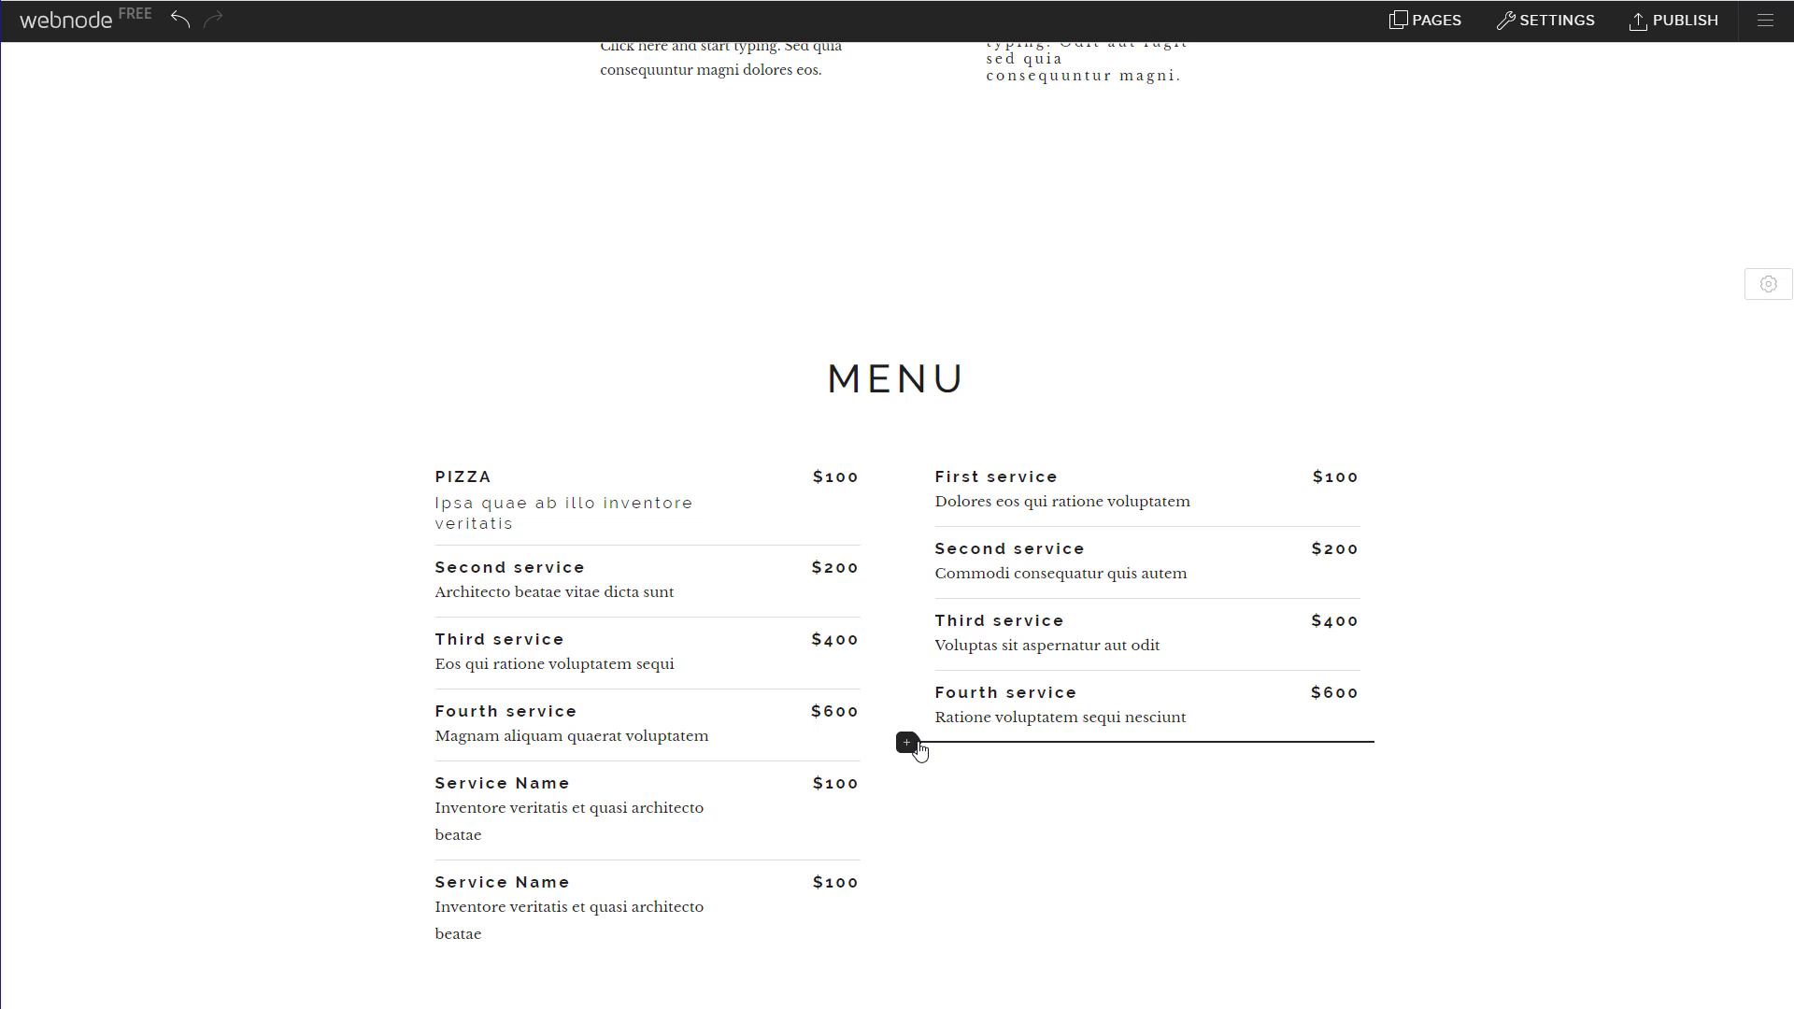
click(917, 744)
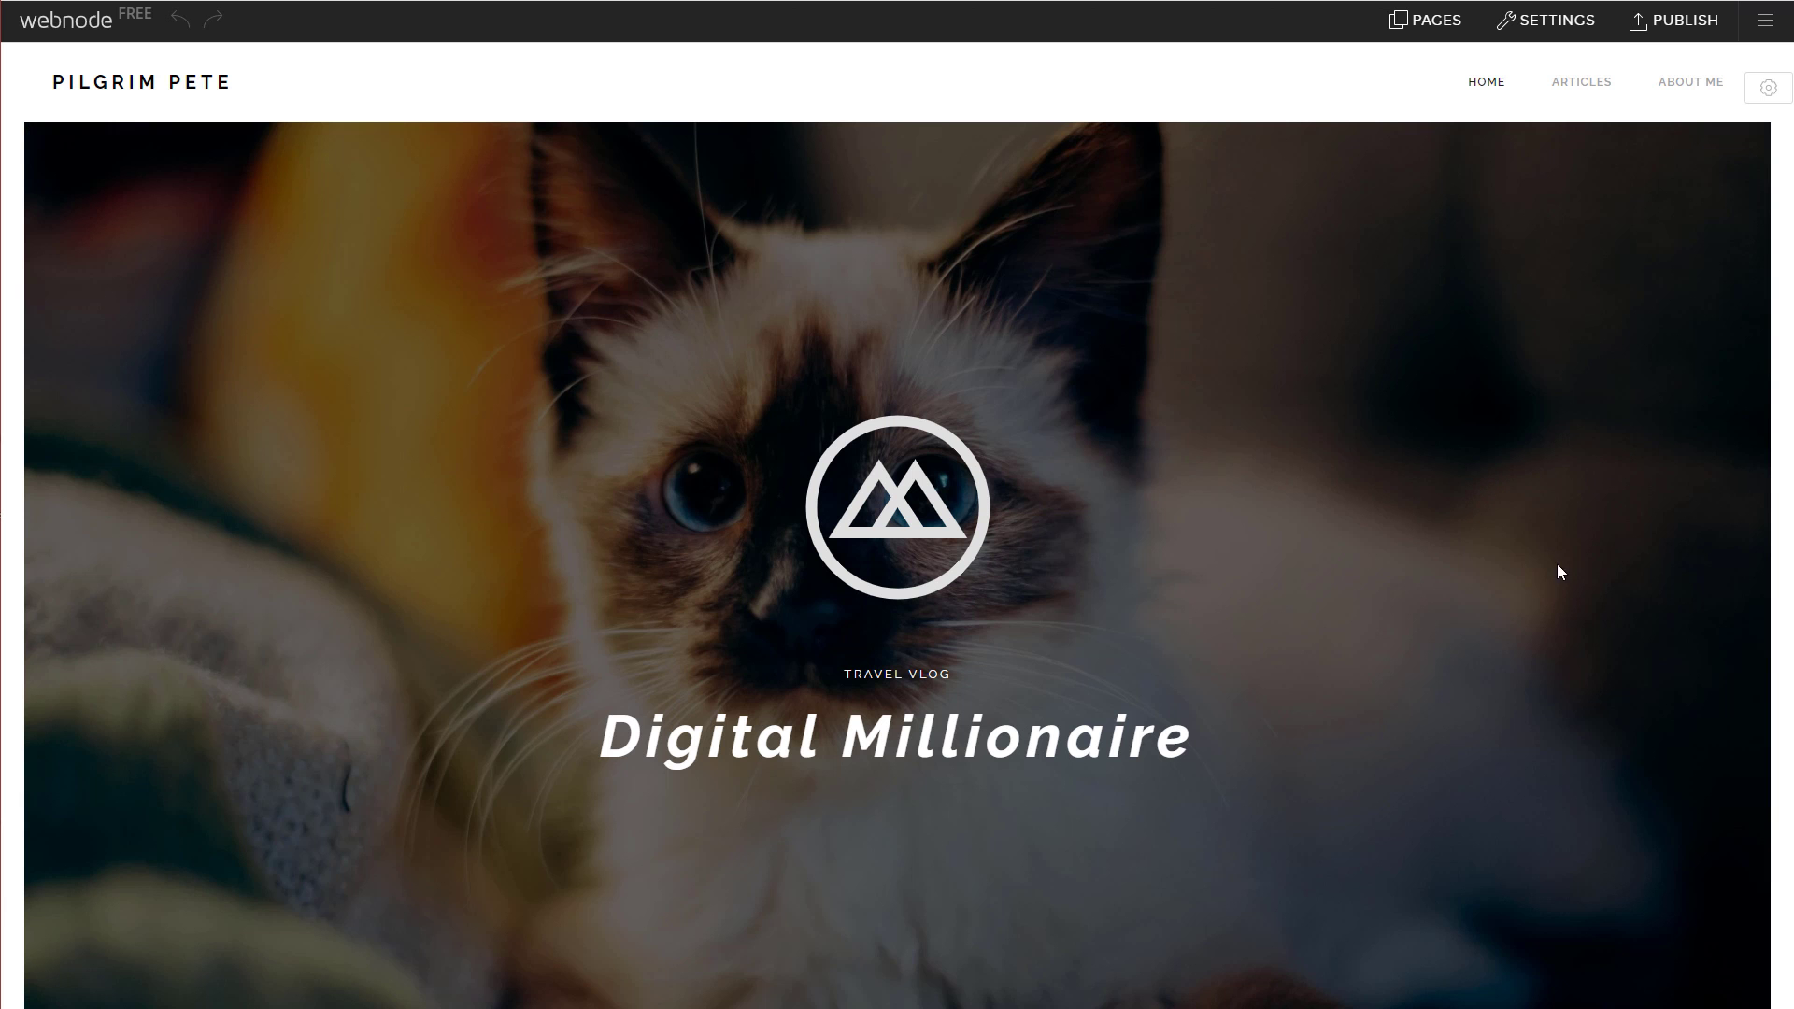
Step: On the Articles page, add a "Text and image" section above the Articles heading
click(1585, 86)
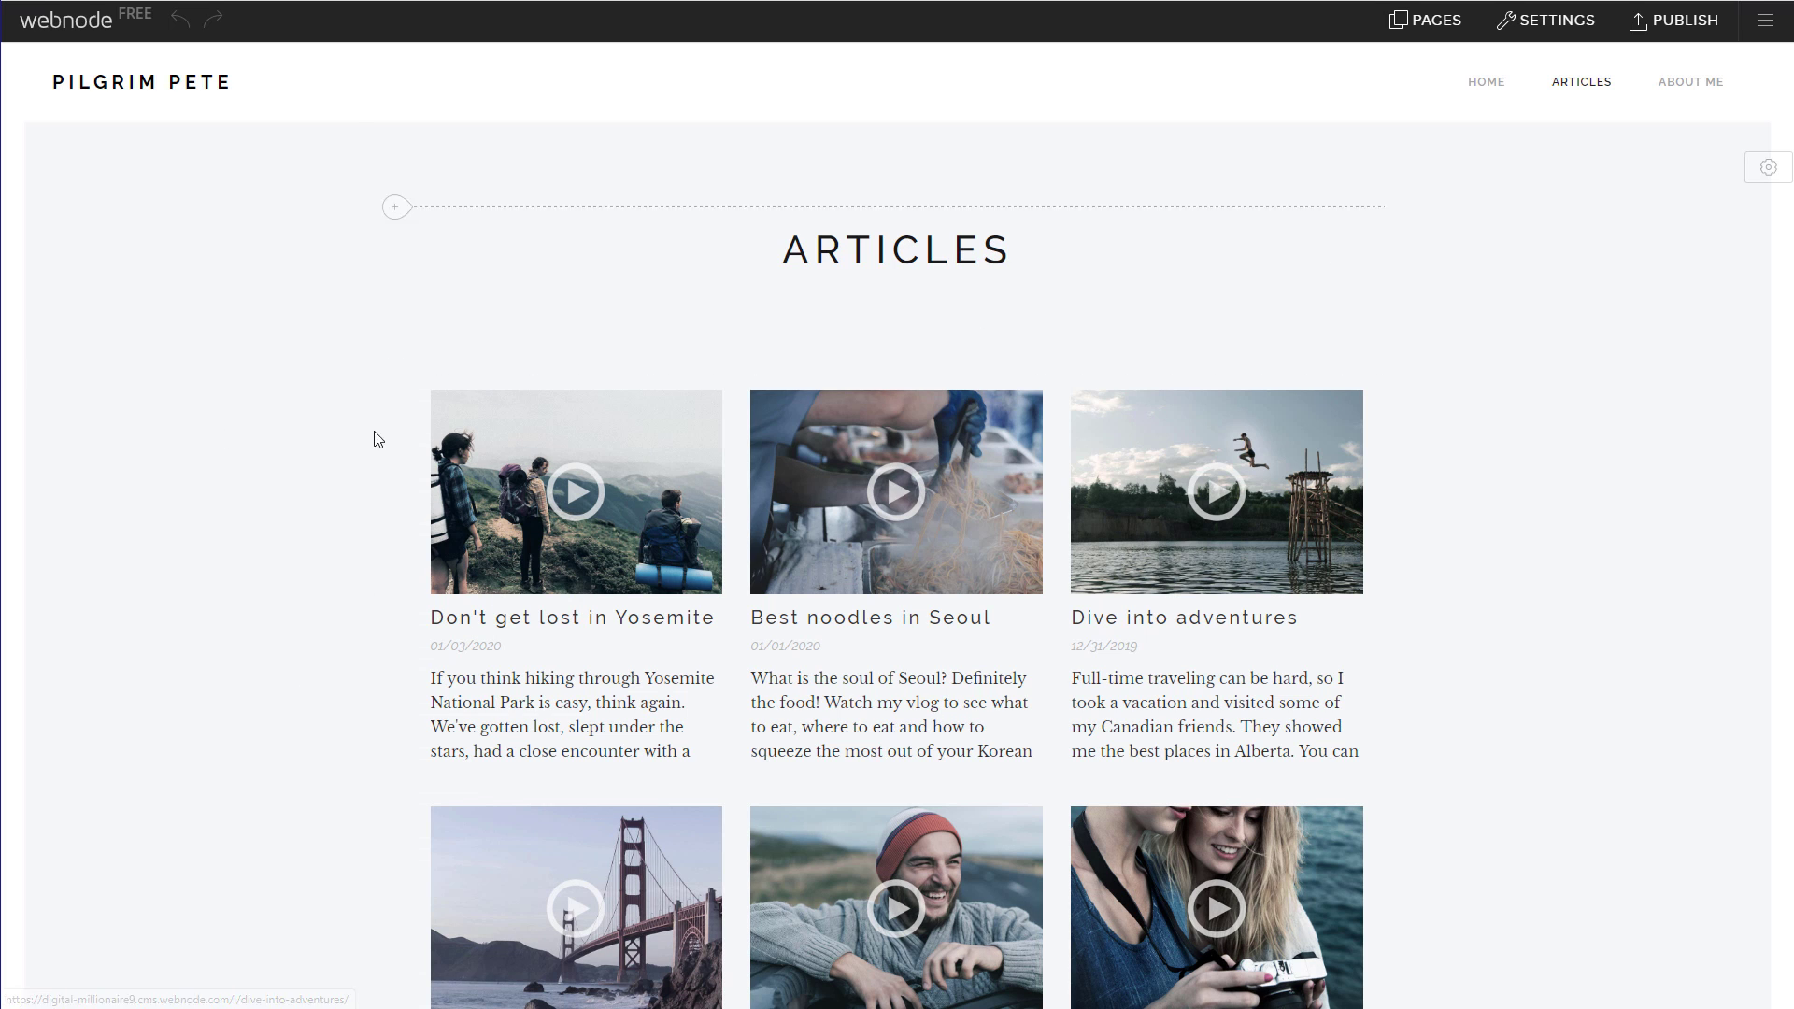
scroll(481, 621, down, 2)
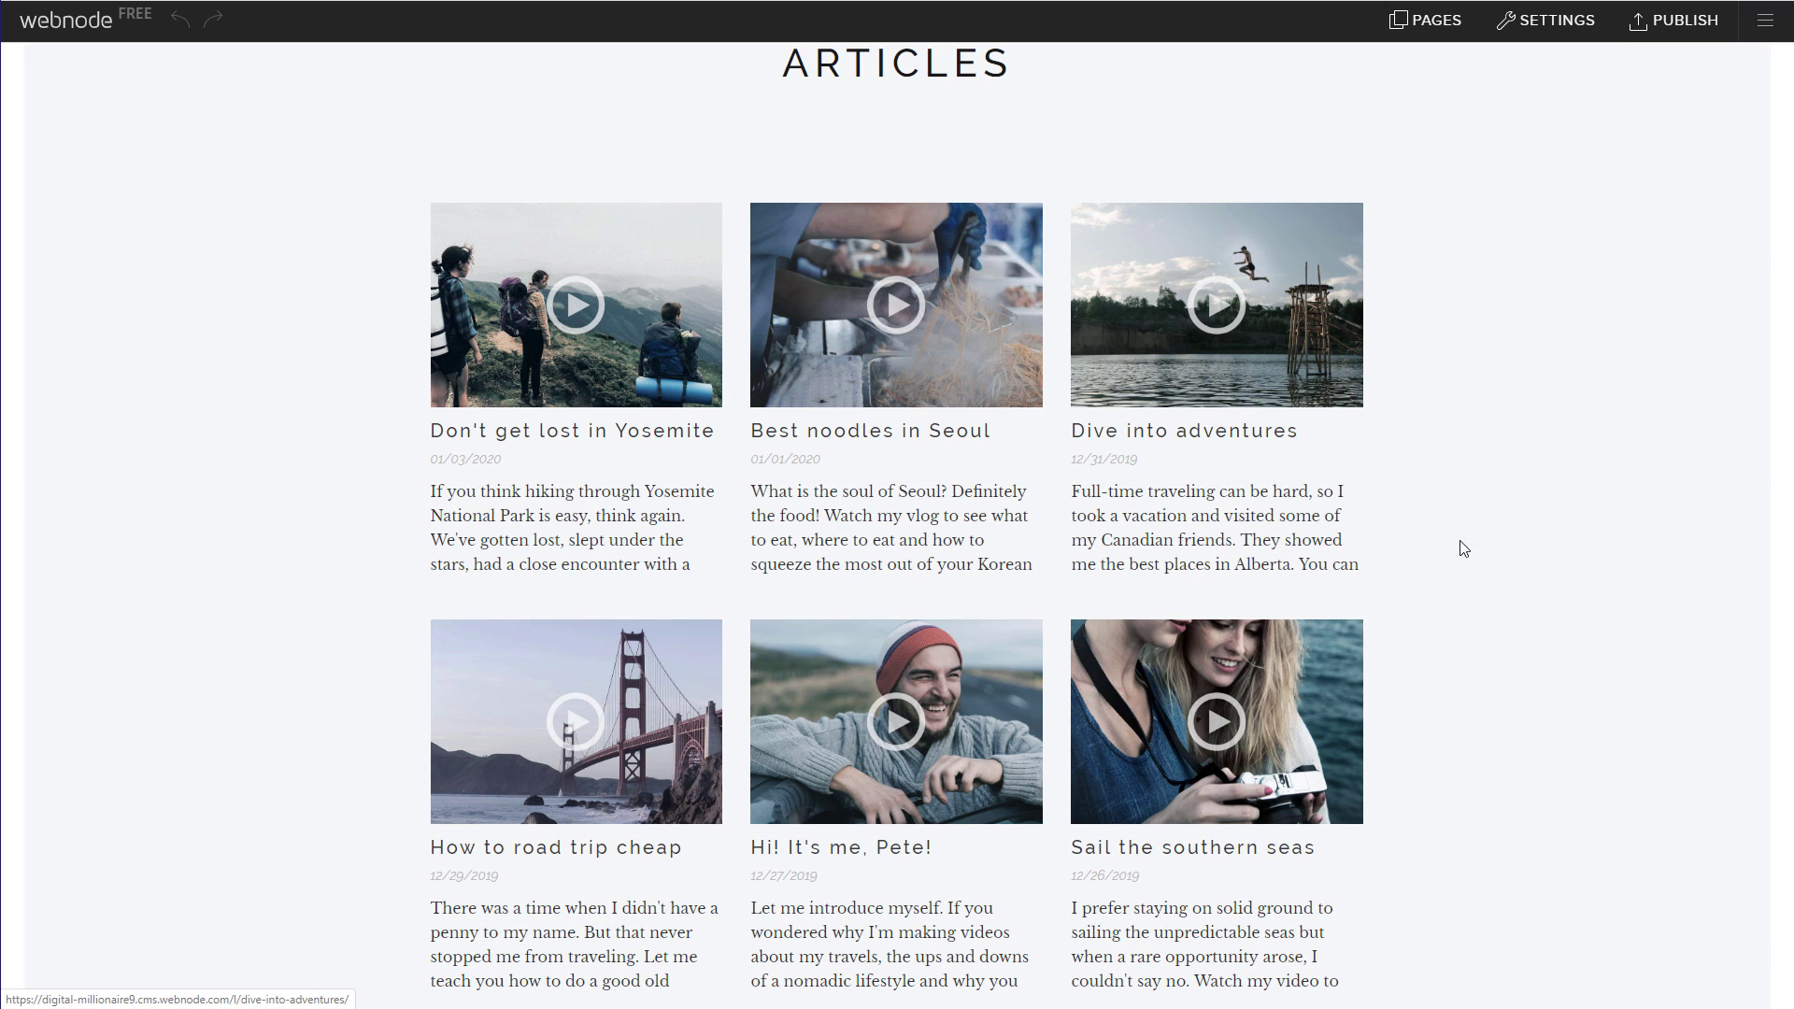
scroll(1494, 513, down, 8)
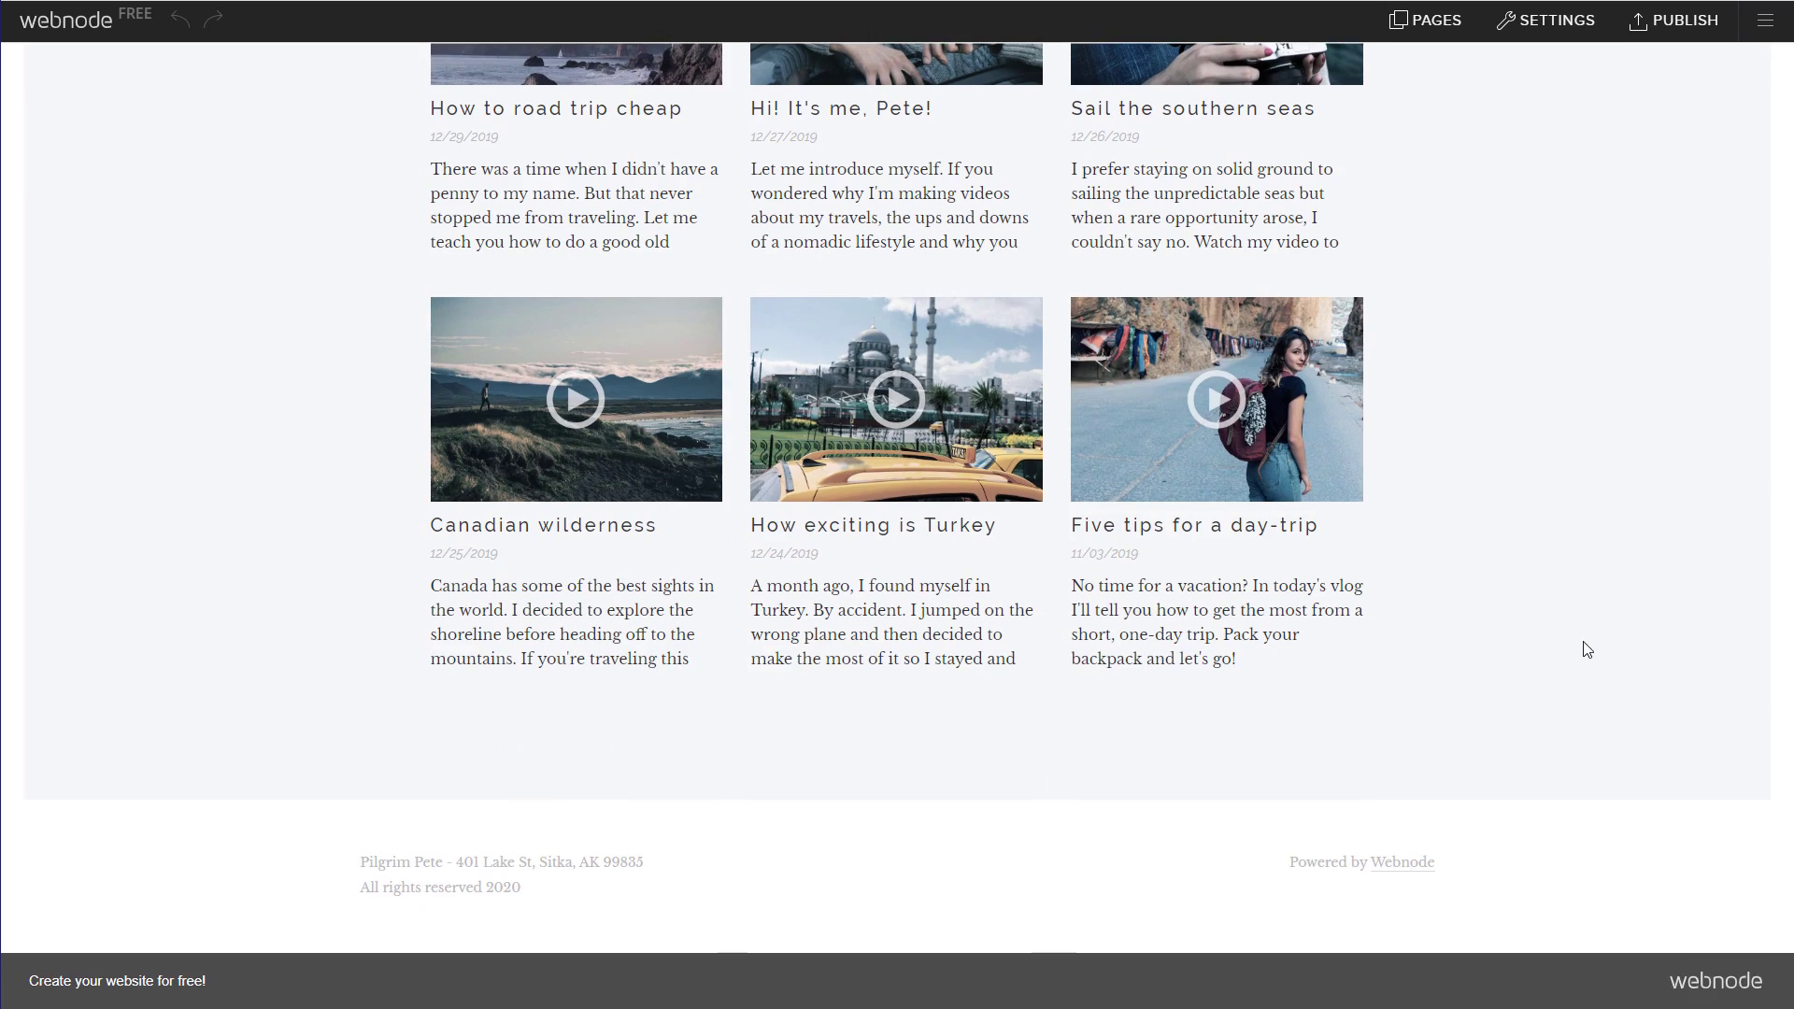
scroll(1586, 648, up, 10)
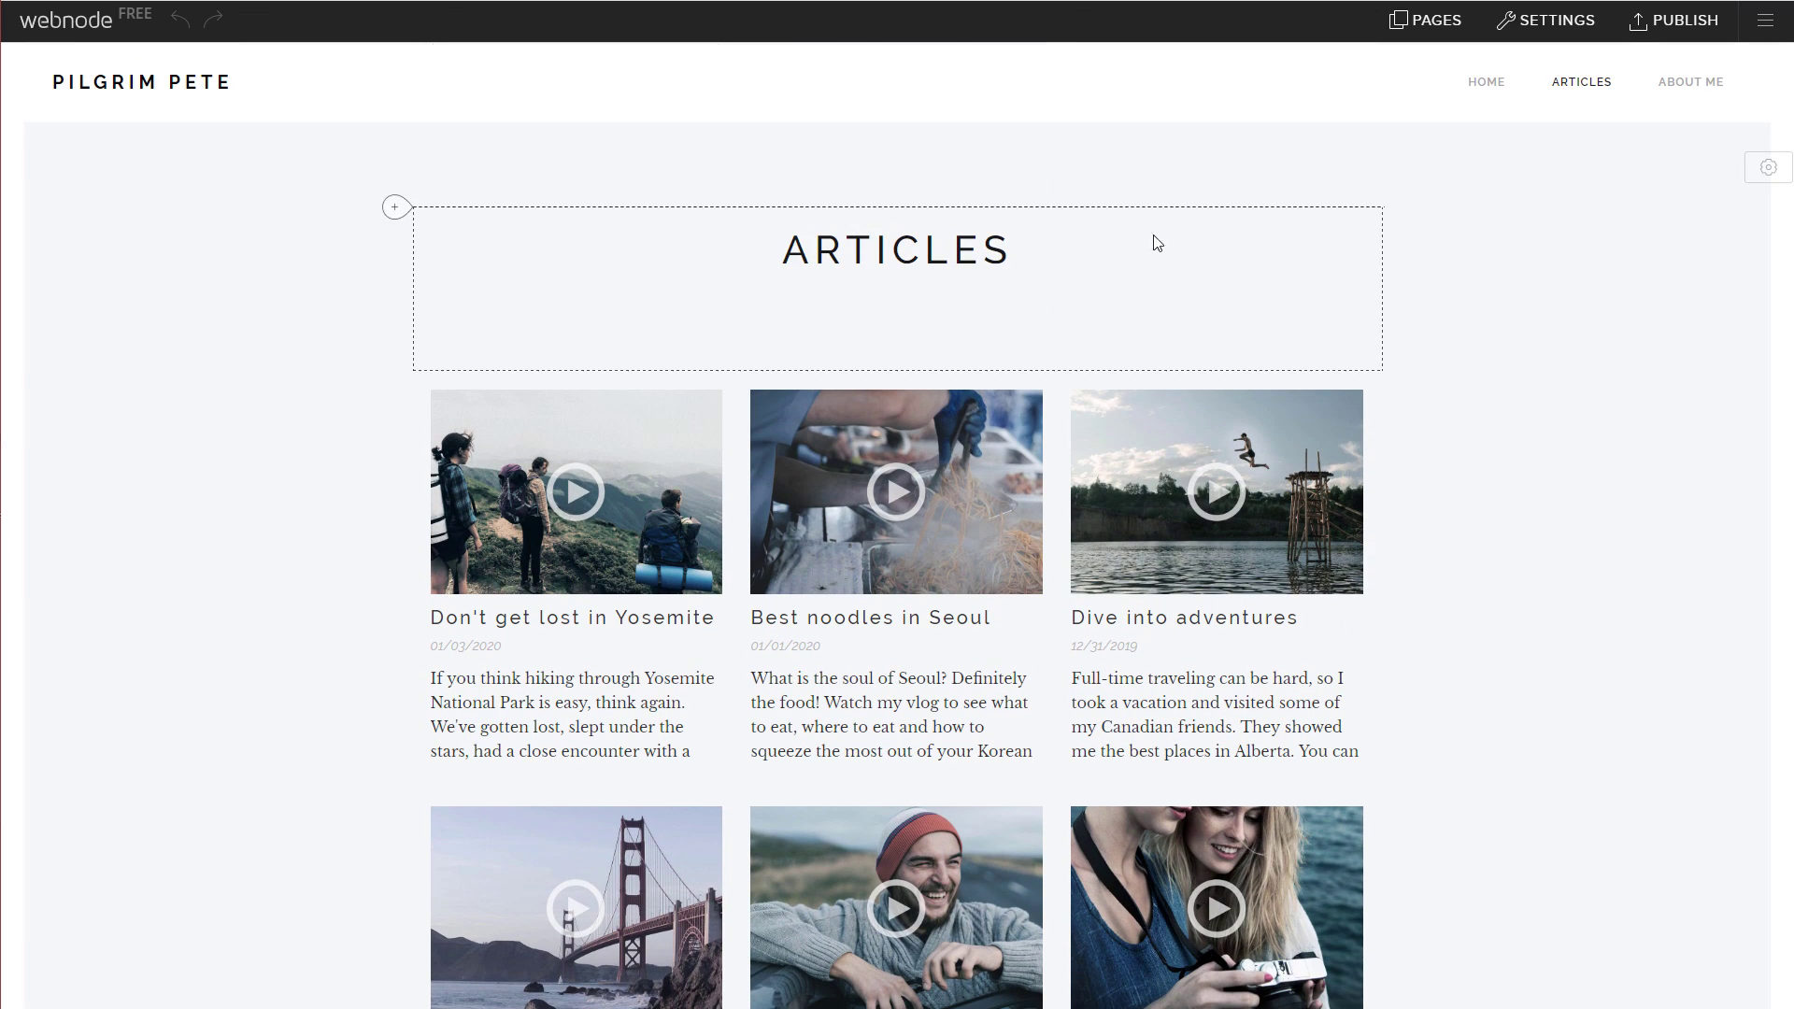
click(900, 128)
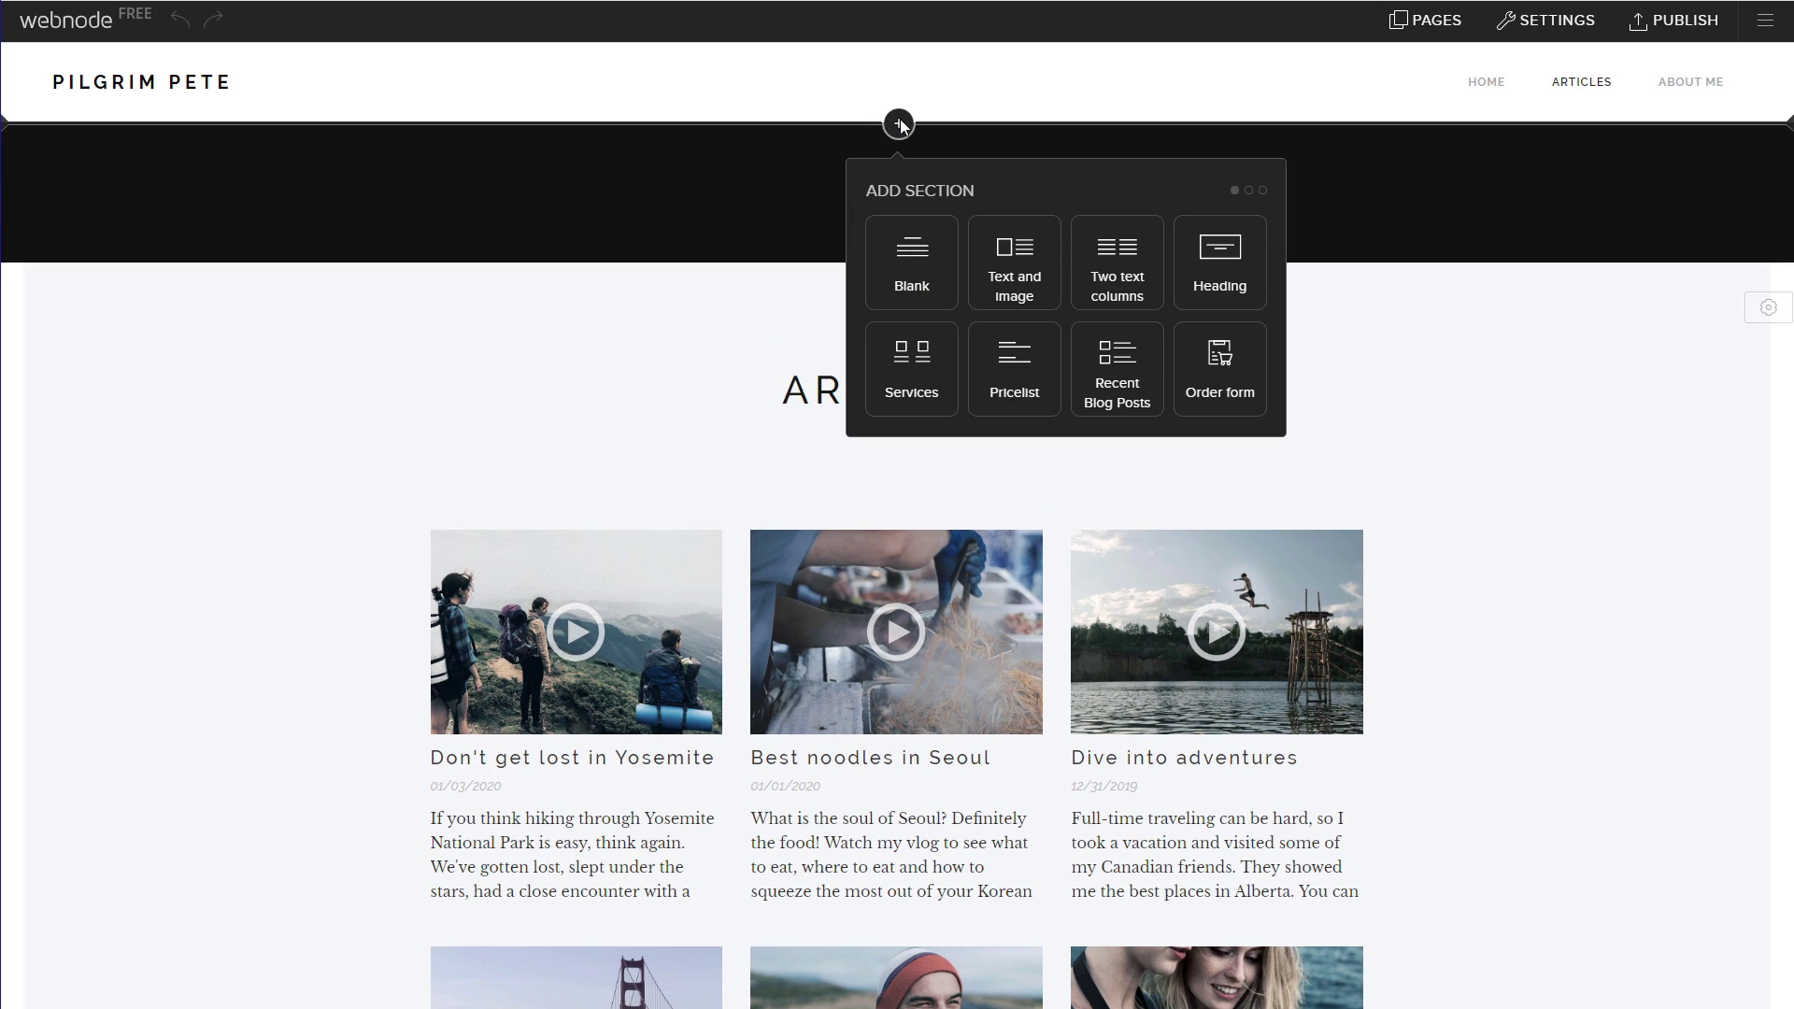
click(1007, 291)
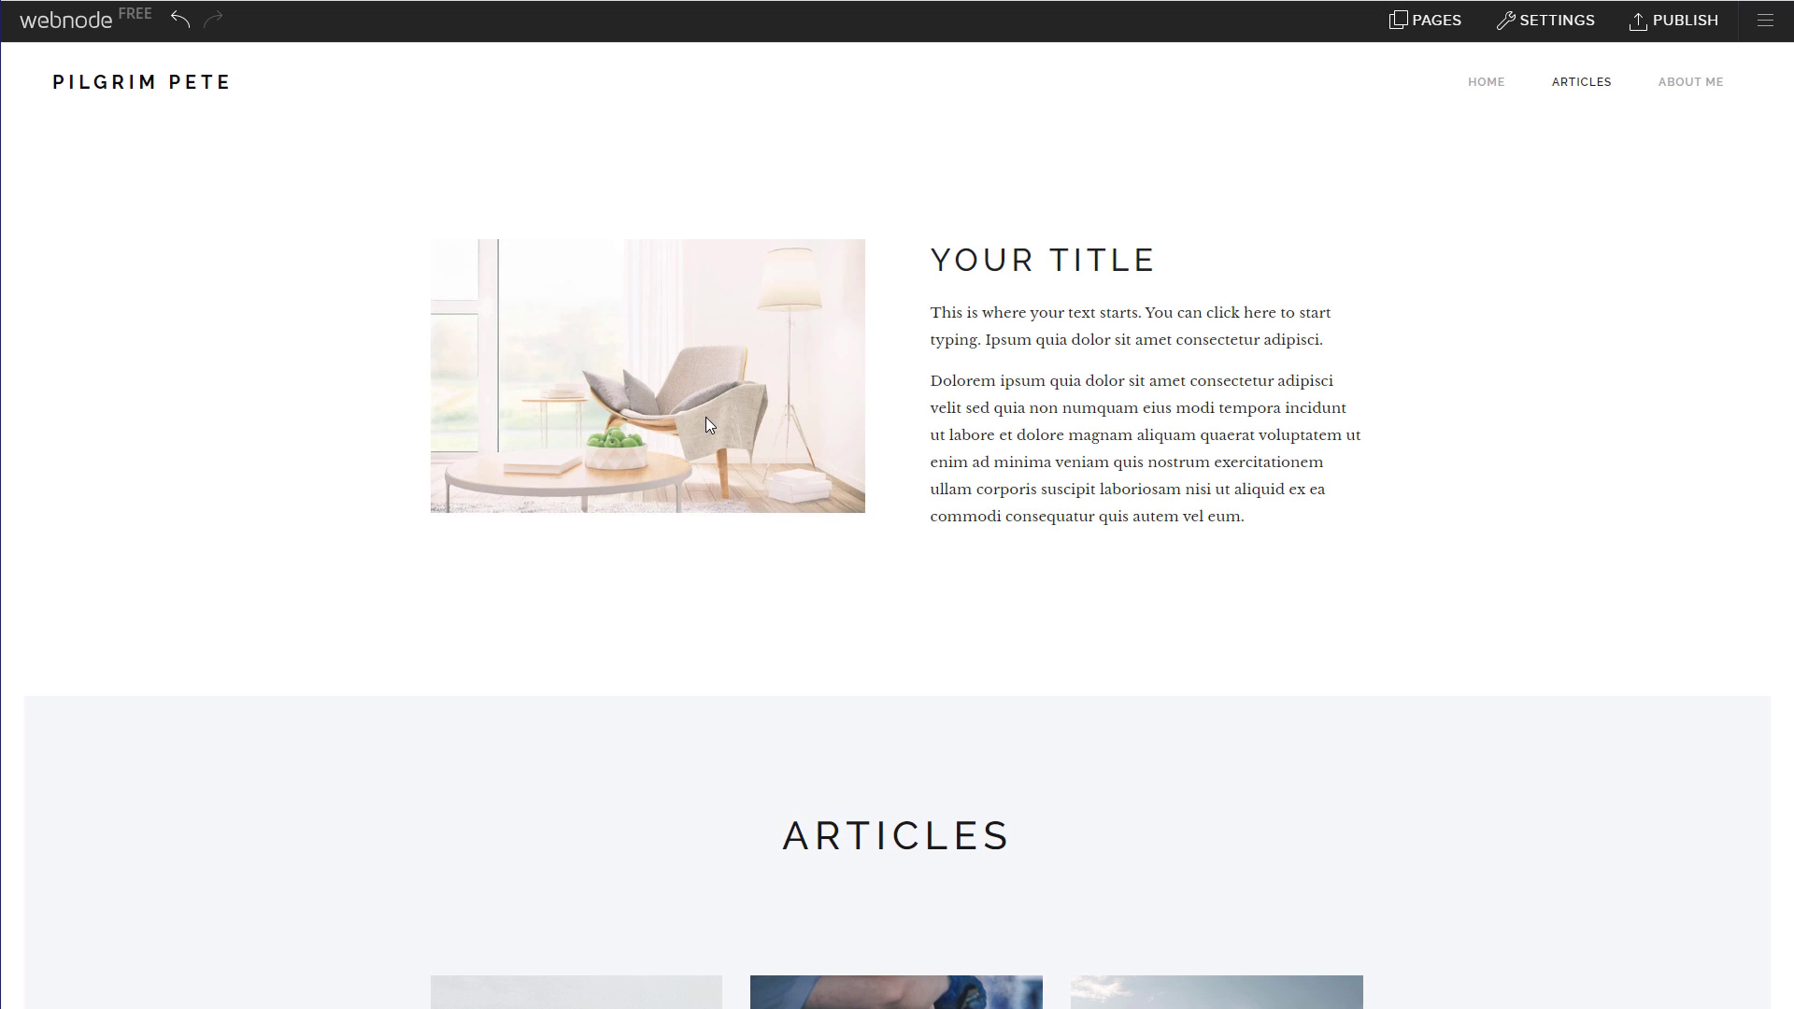
Step: Move the armchair image between the new section's two text paragraphs and shrink it to about half the text width
click(673, 392)
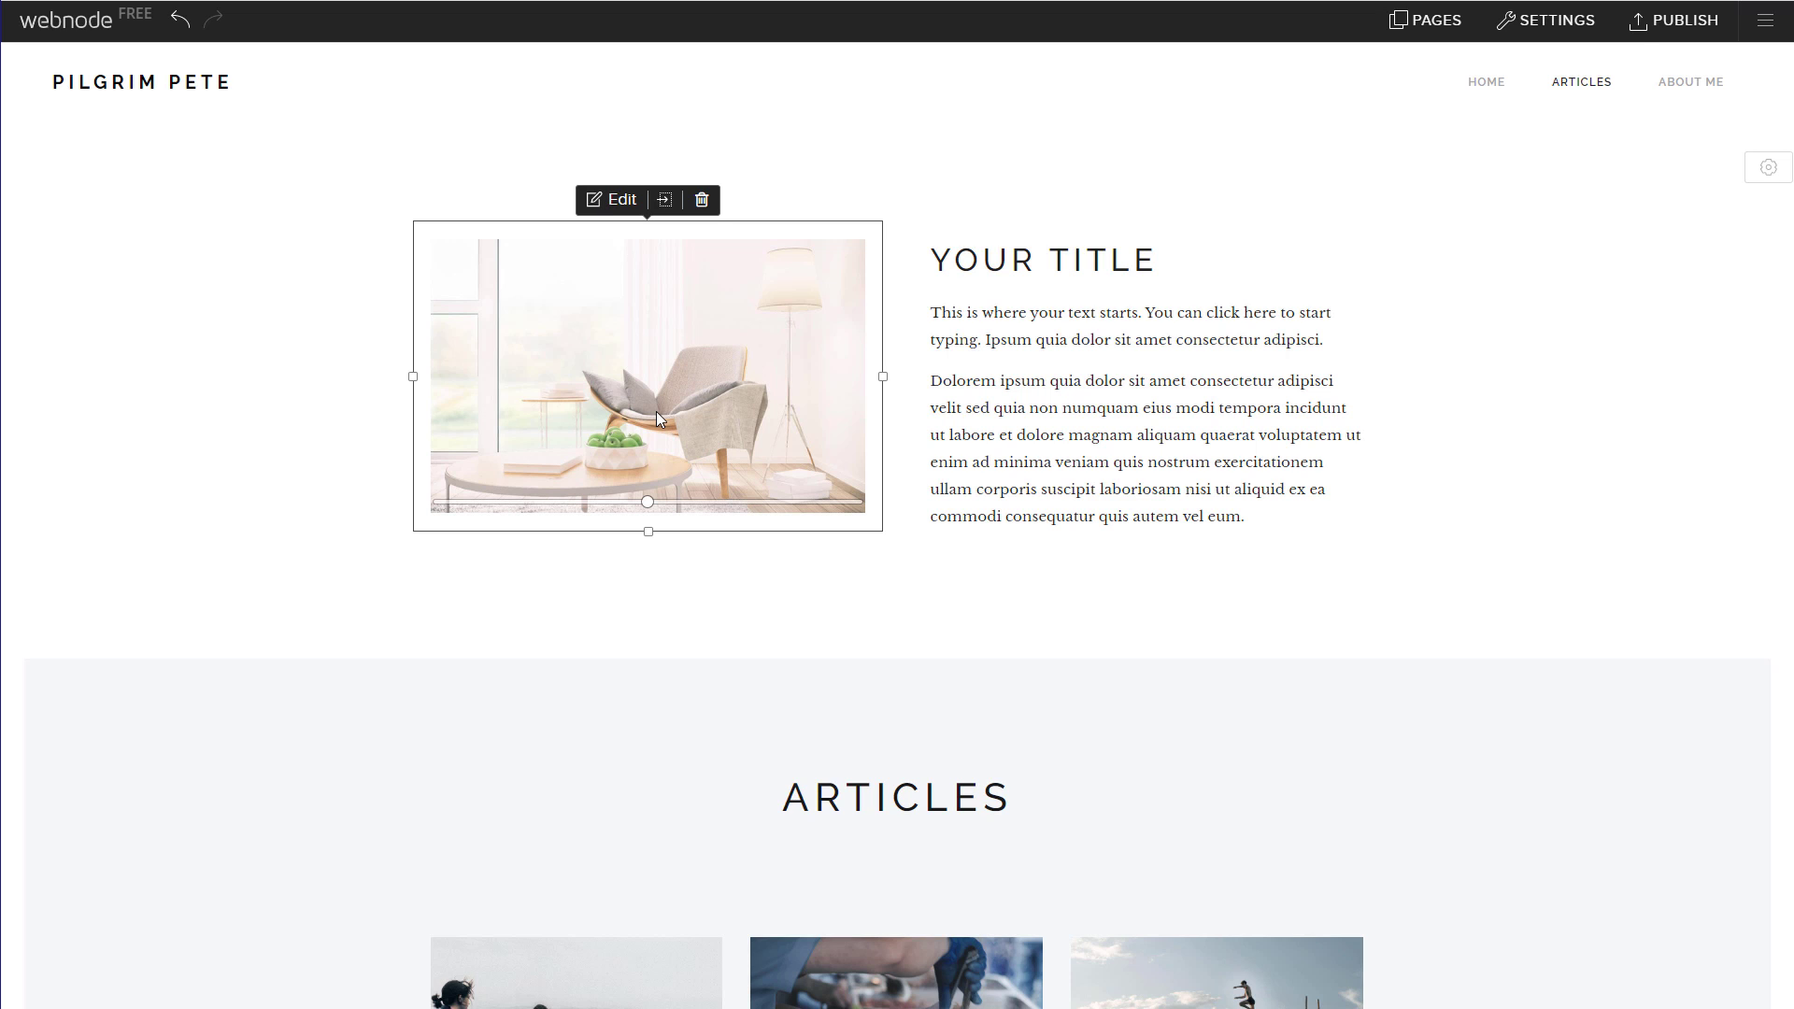
drag(657, 412, 1110, 309)
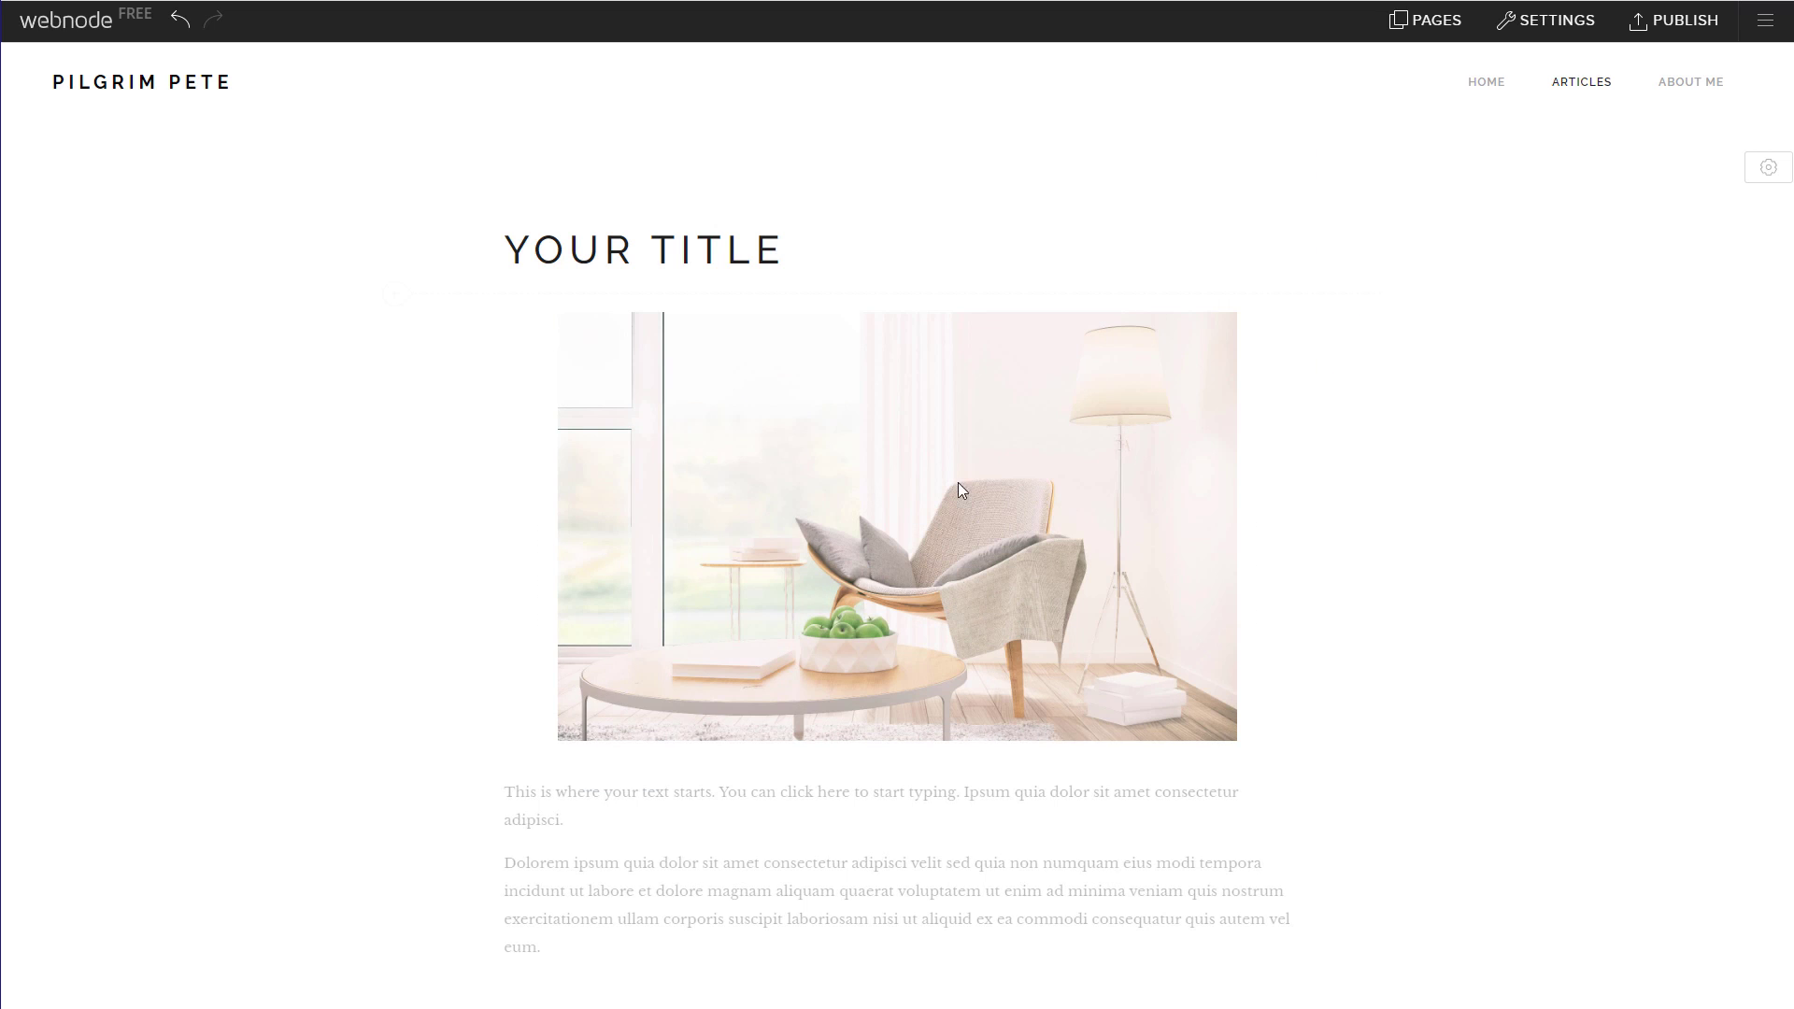
scroll(826, 652, down, 2)
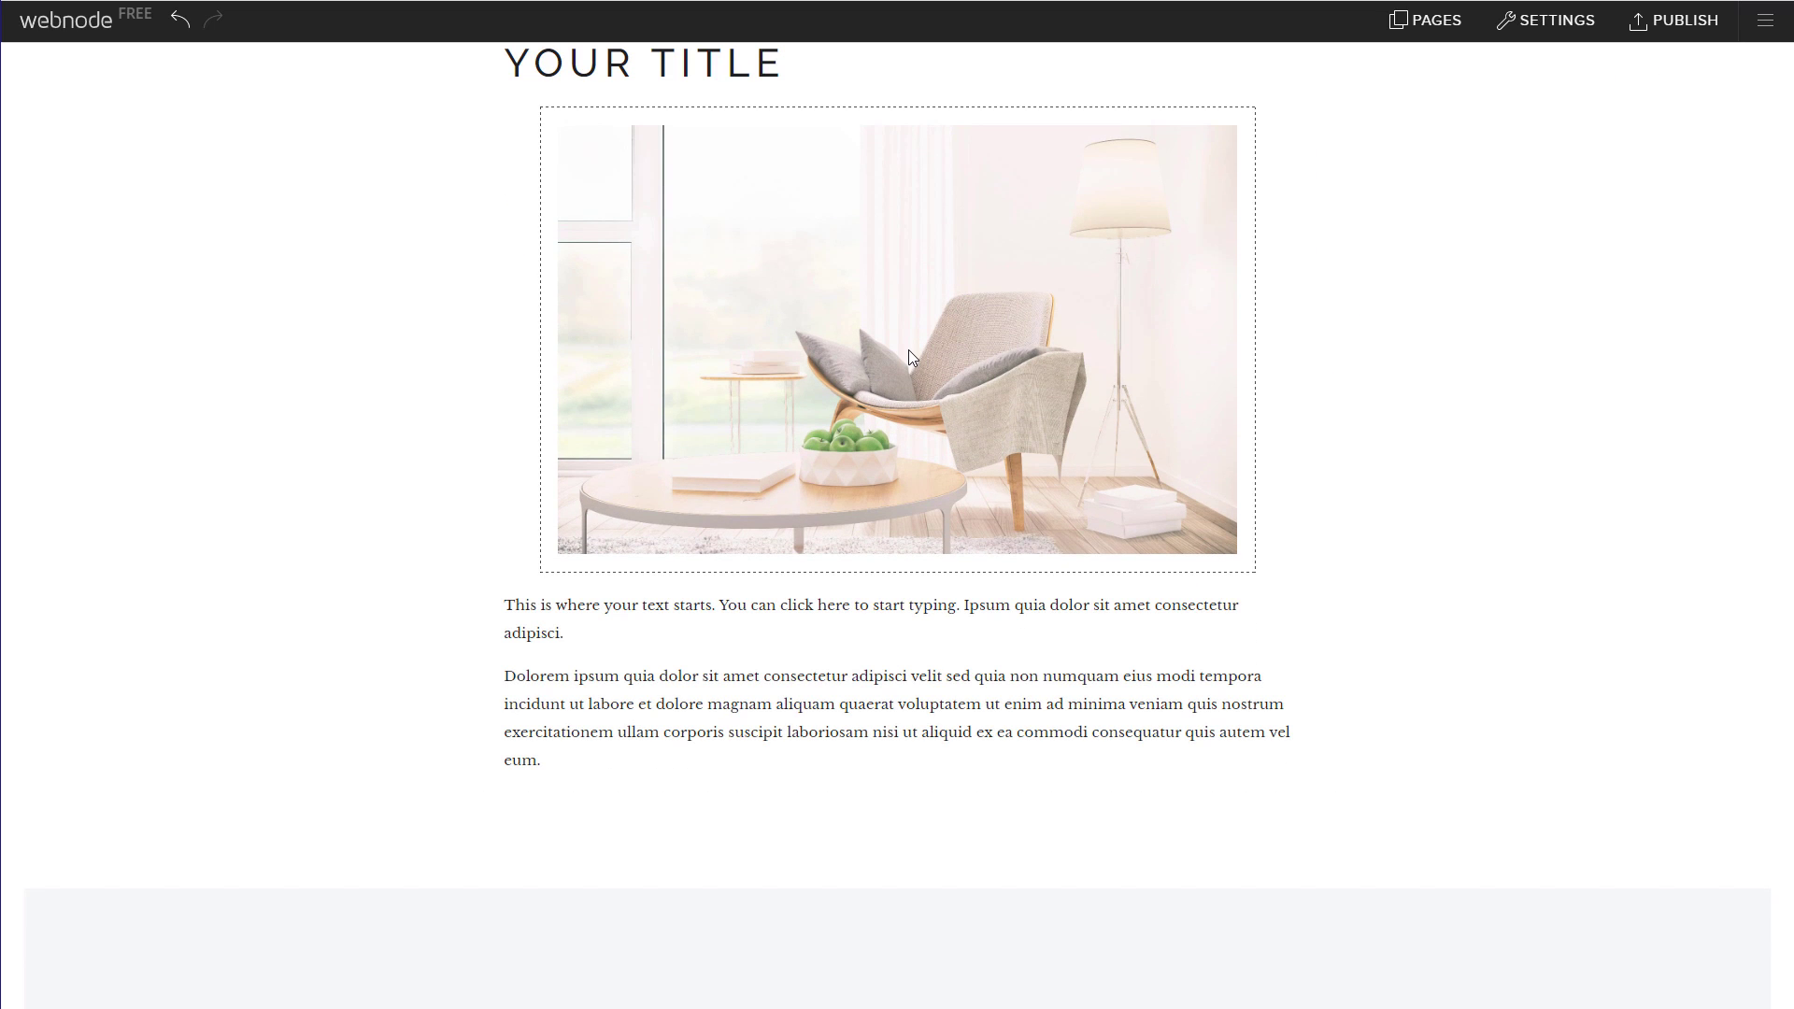
drag(908, 350, 854, 785)
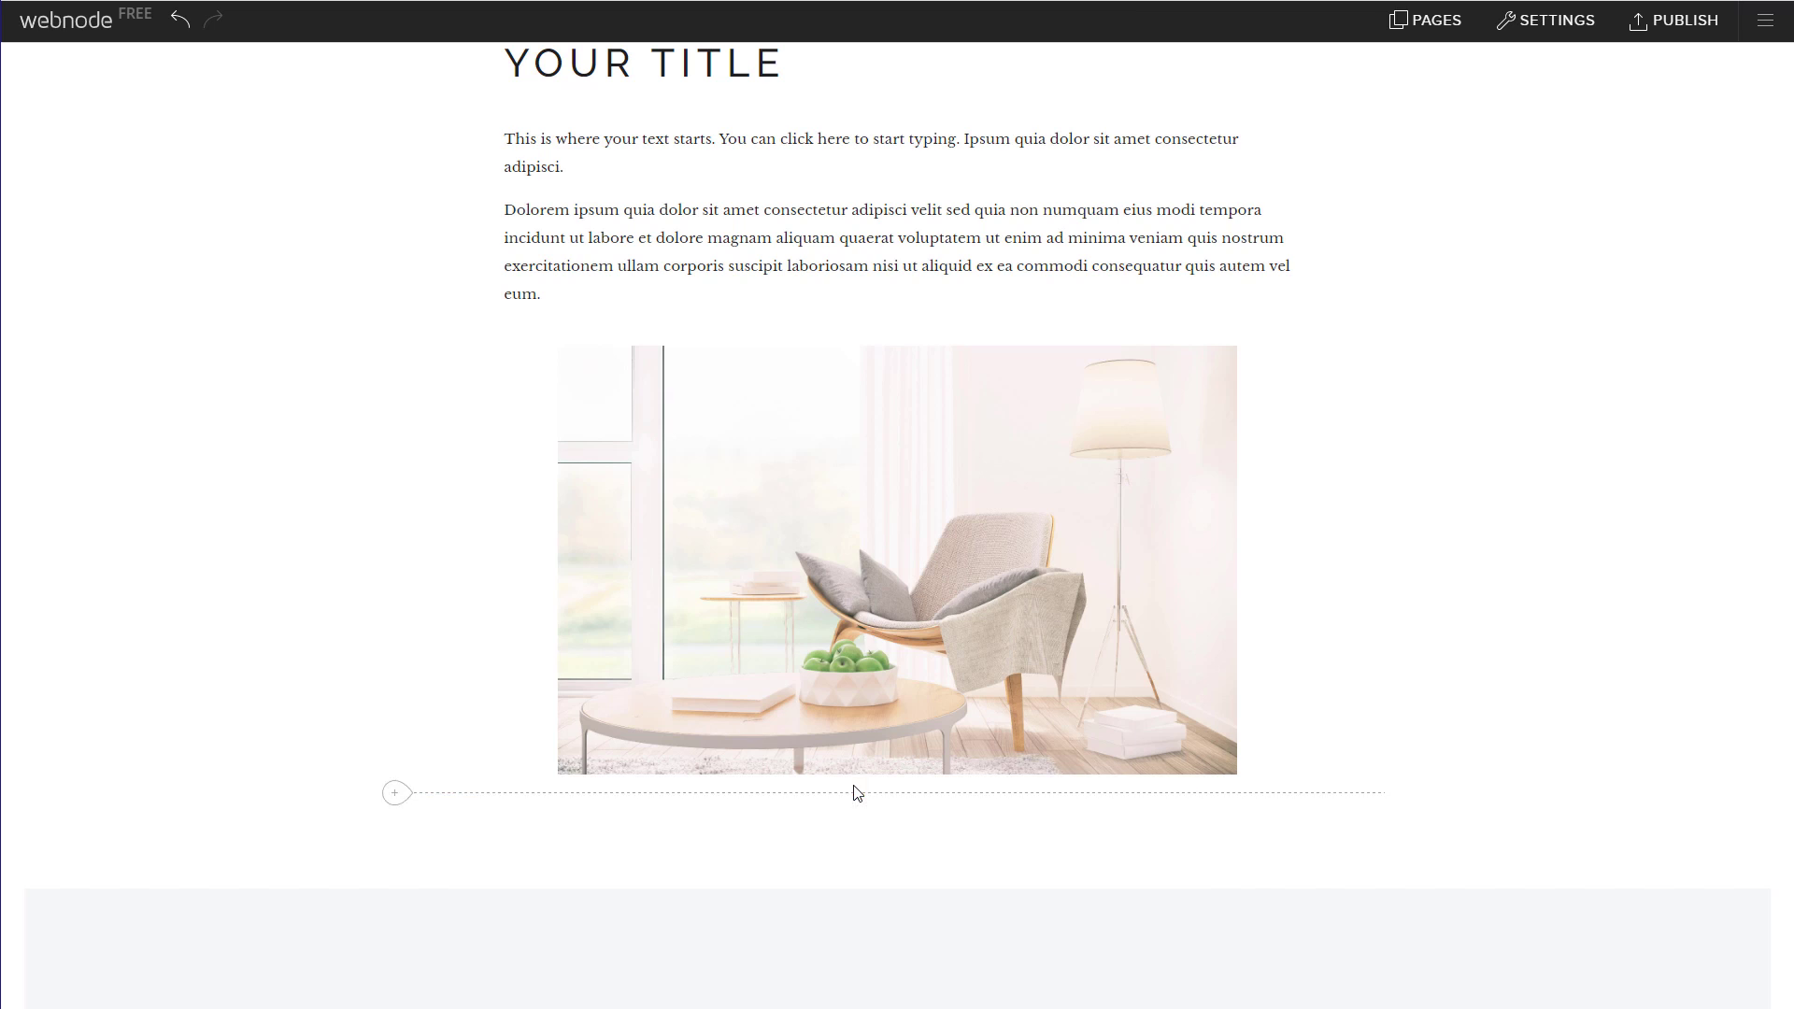
click(912, 591)
drag(912, 591, 906, 198)
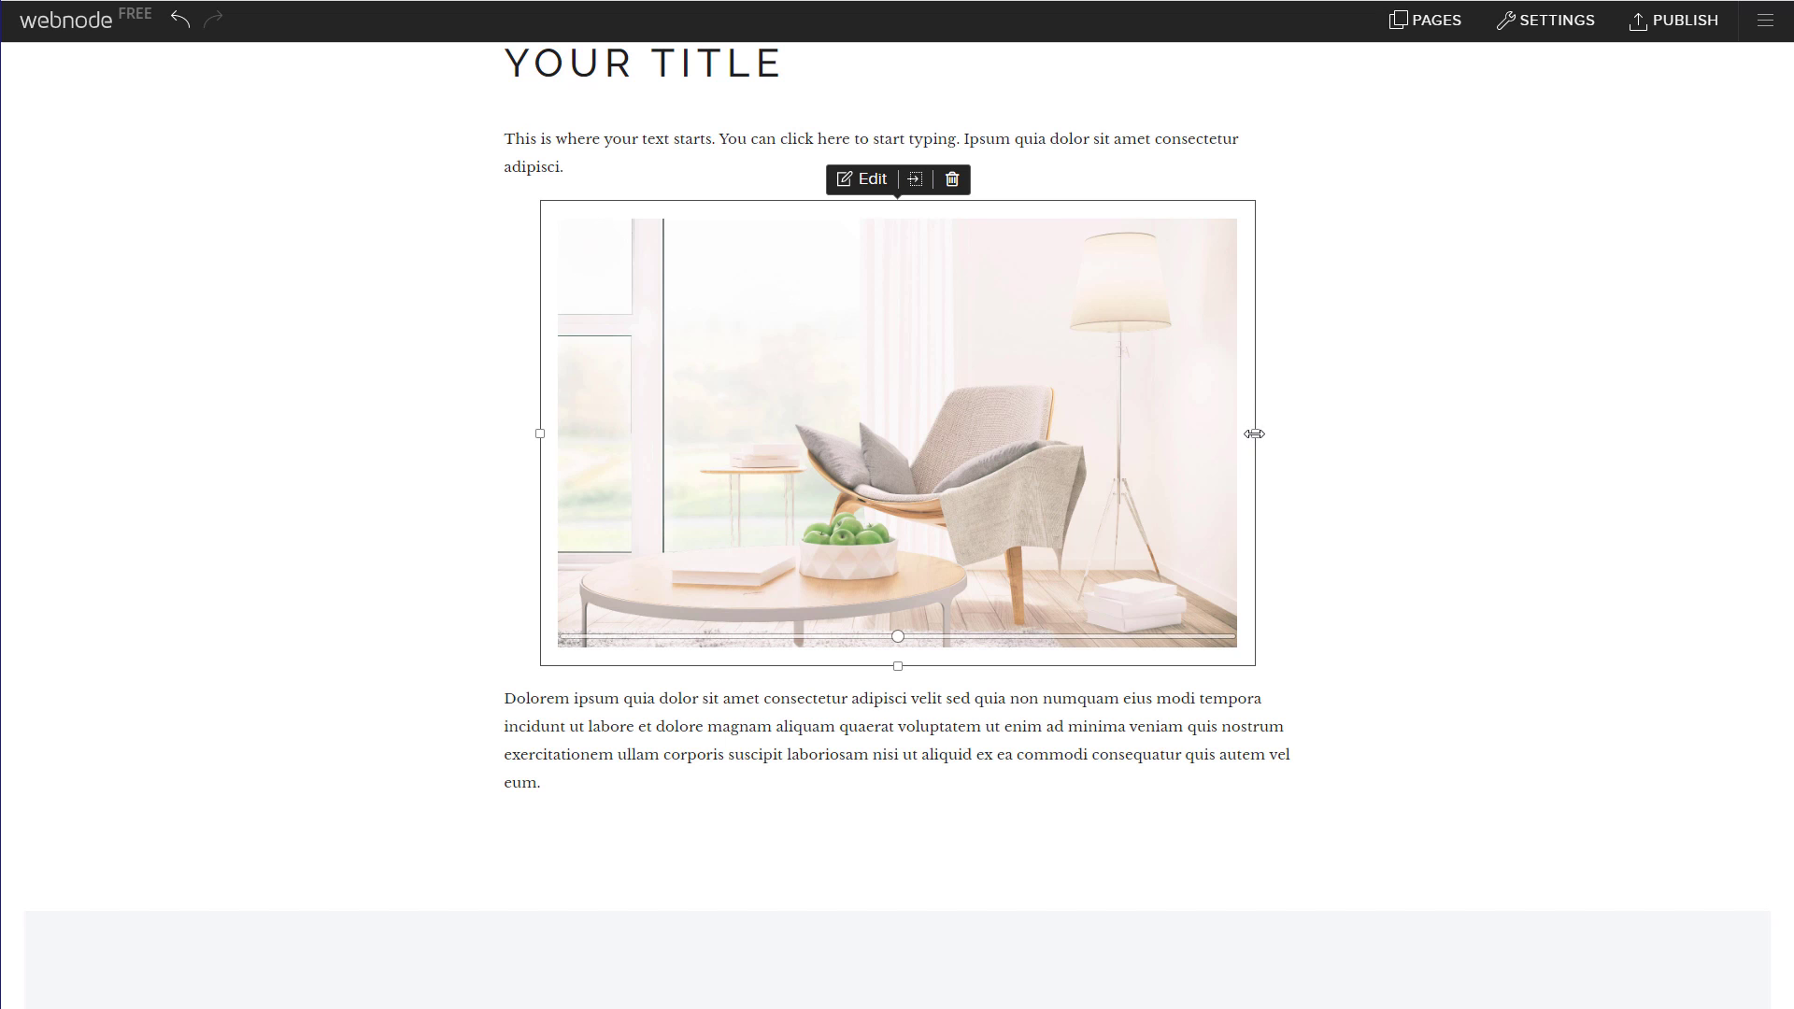
drag(1254, 433, 1140, 426)
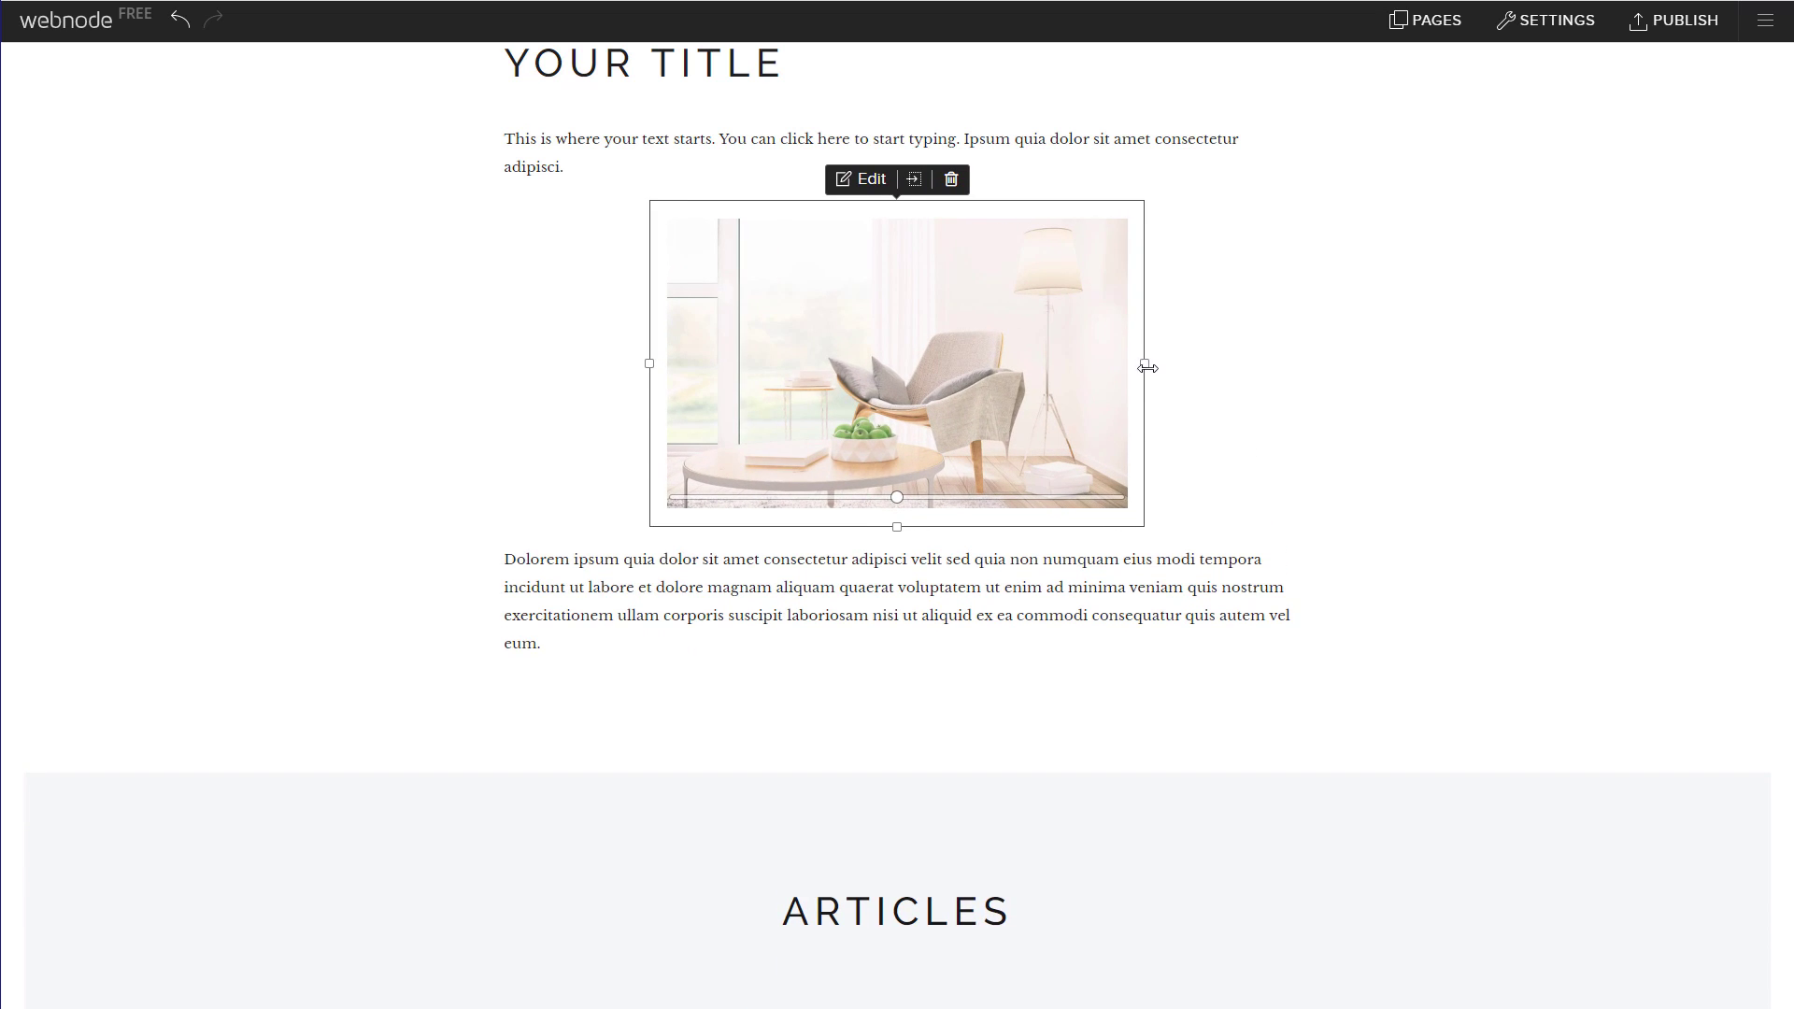
drag(1149, 363, 1099, 389)
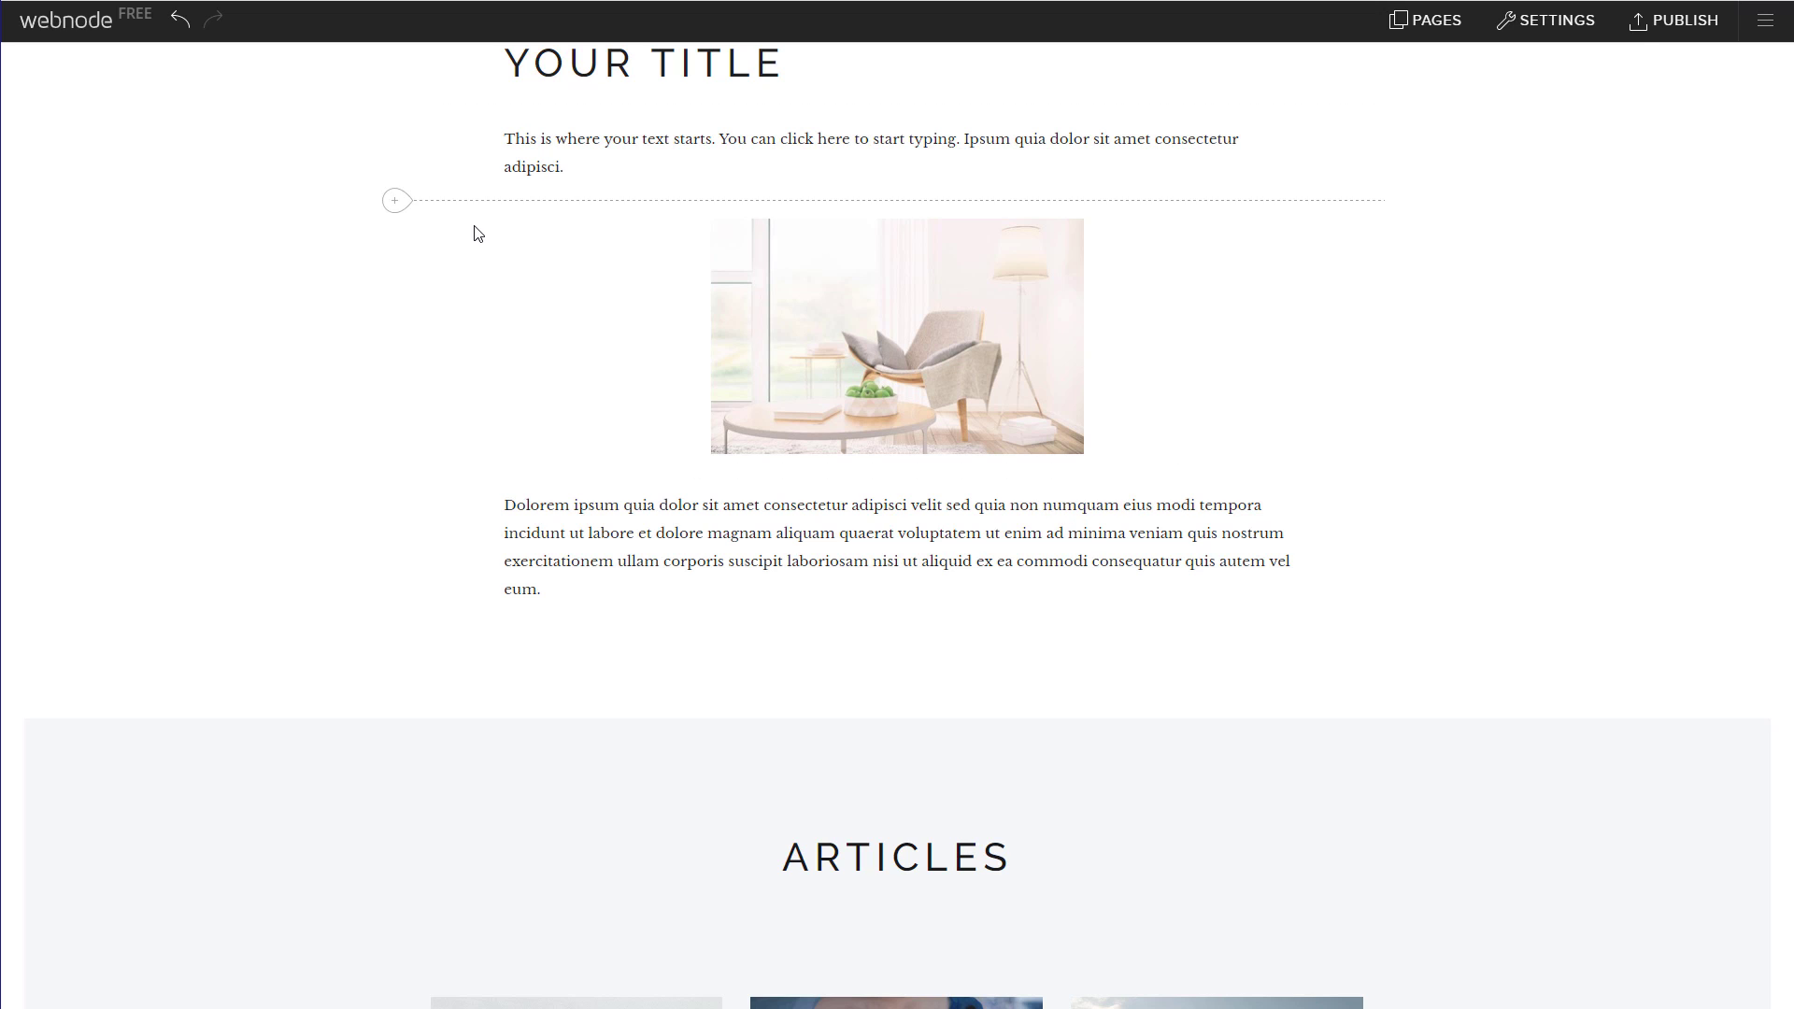
click(396, 201)
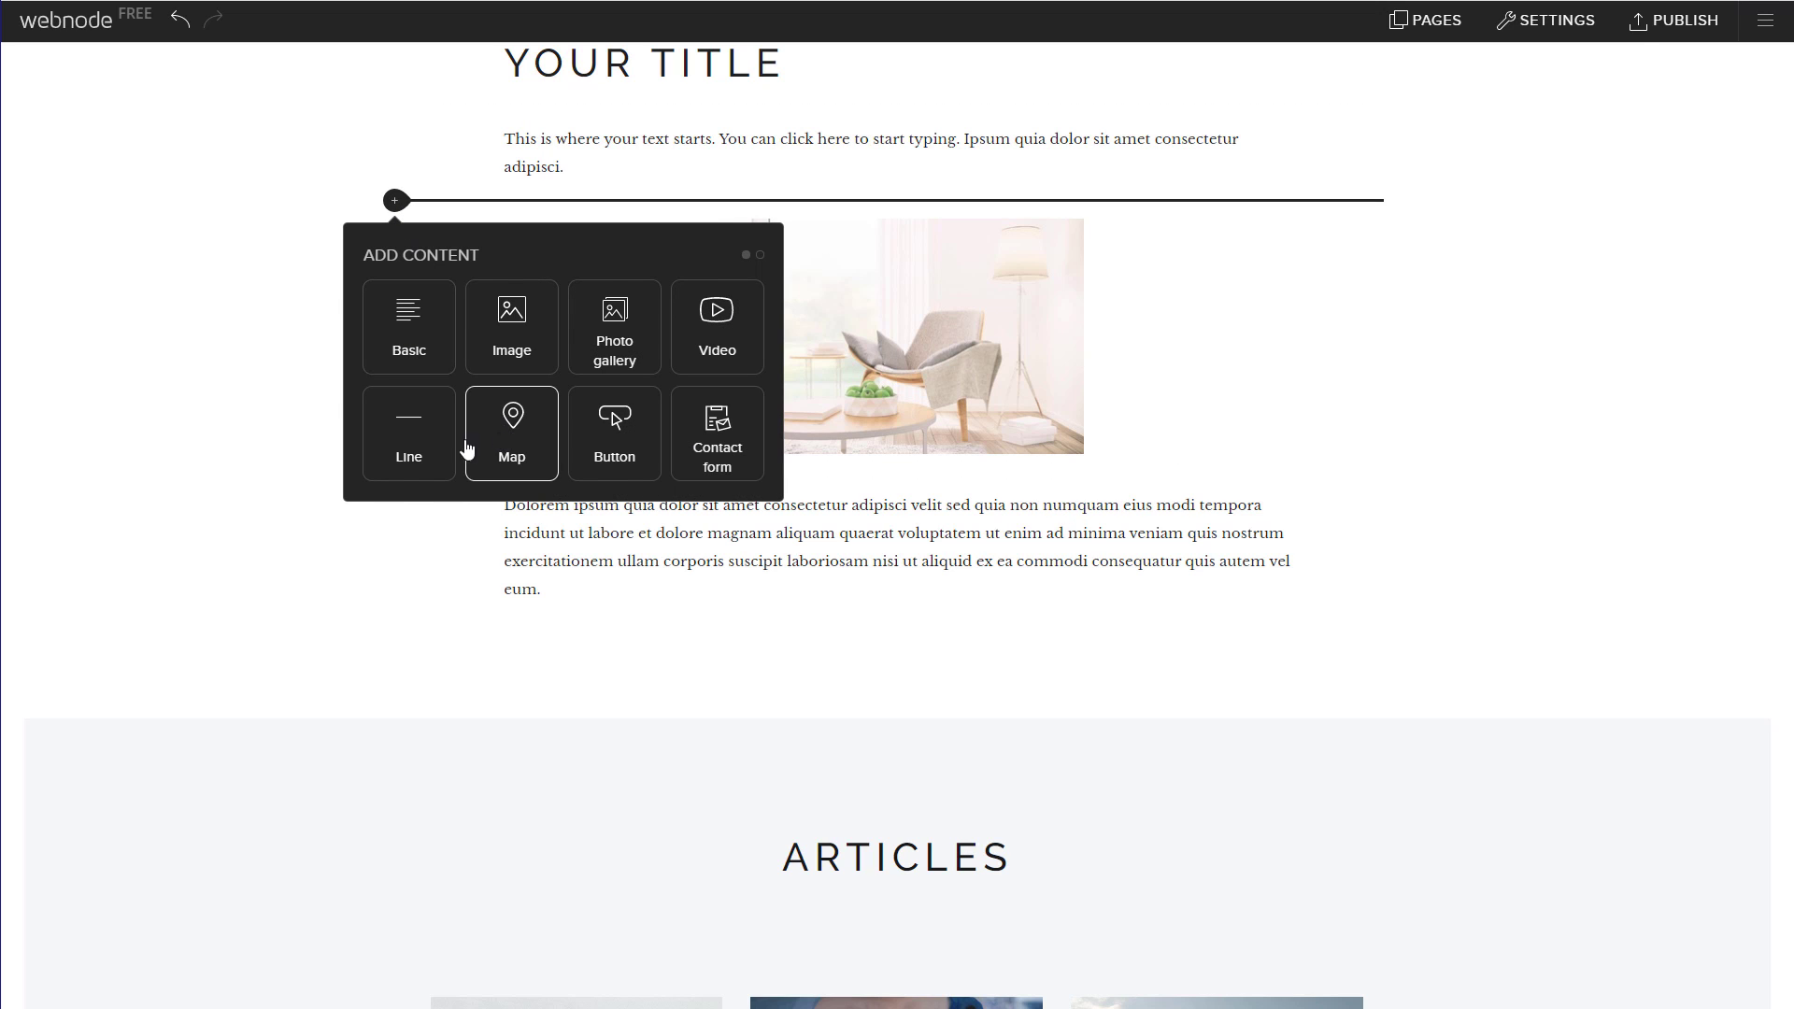
click(728, 347)
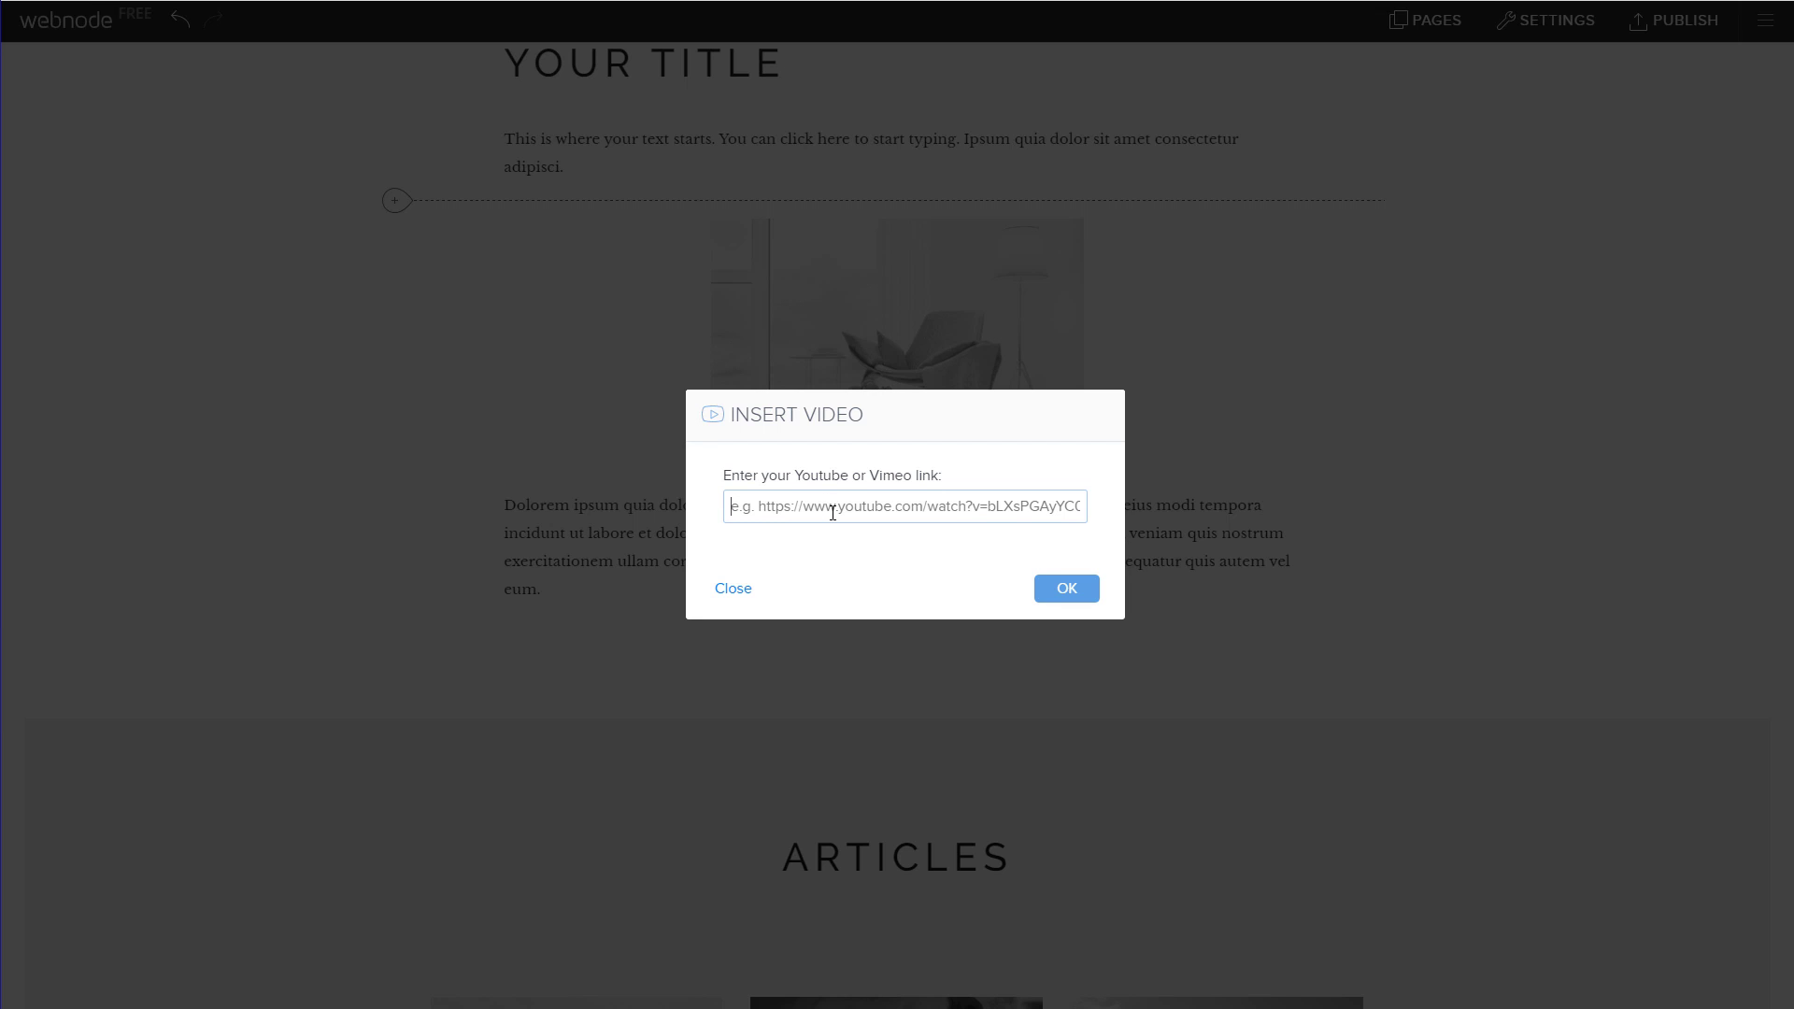
click(1003, 502)
text(https://youtu.be/DjYi8PNU9HA)
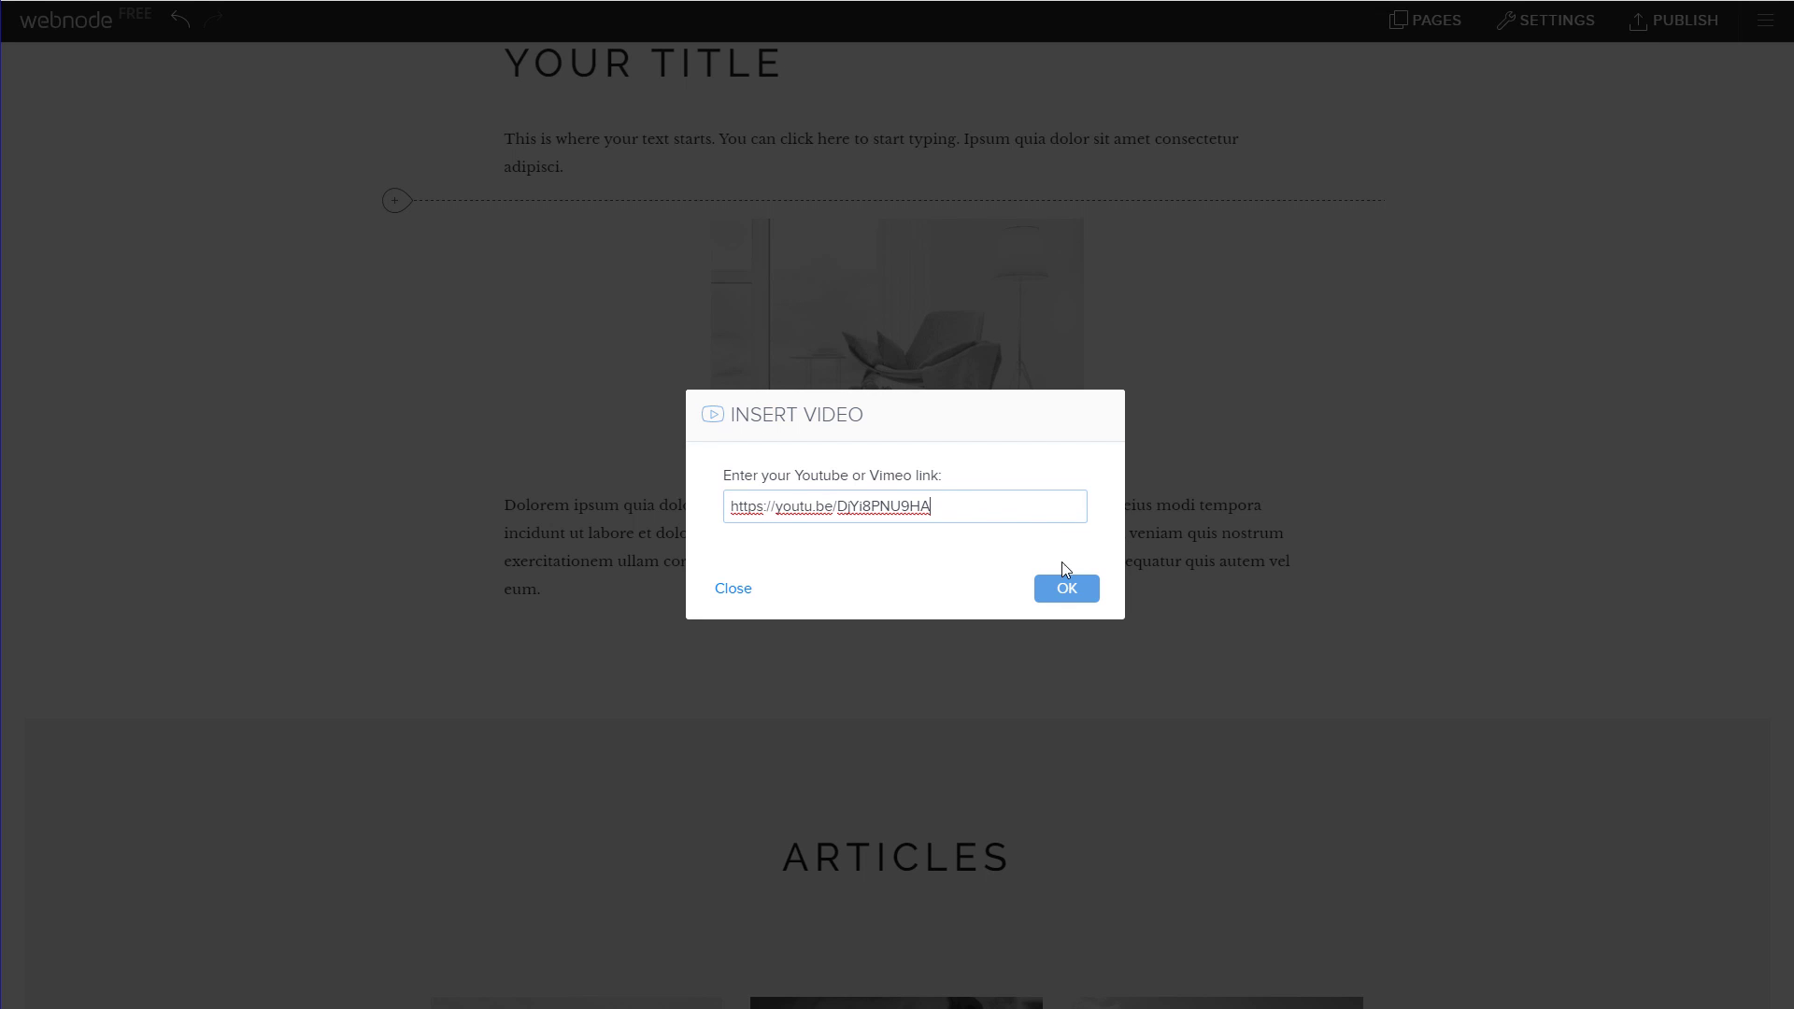
click(1068, 589)
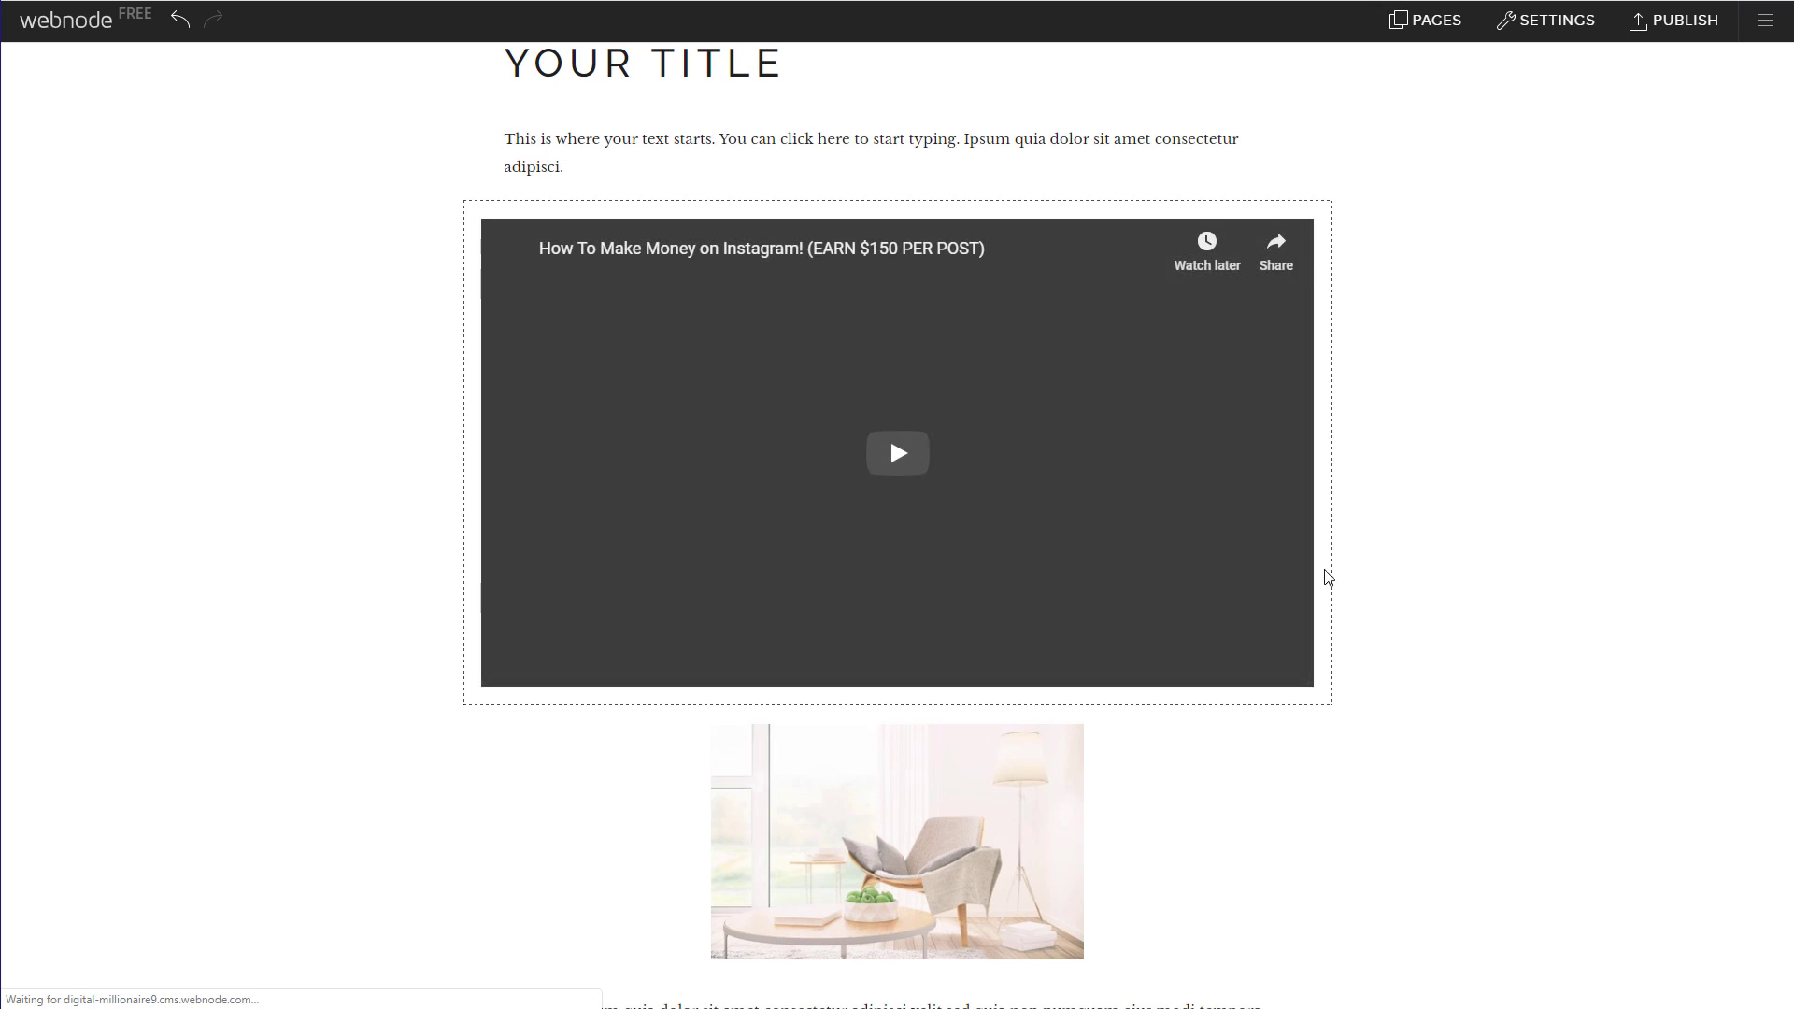
Step: Widen the video to the full content width and move it below the section's second text paragraph
mouse_move(1064, 458)
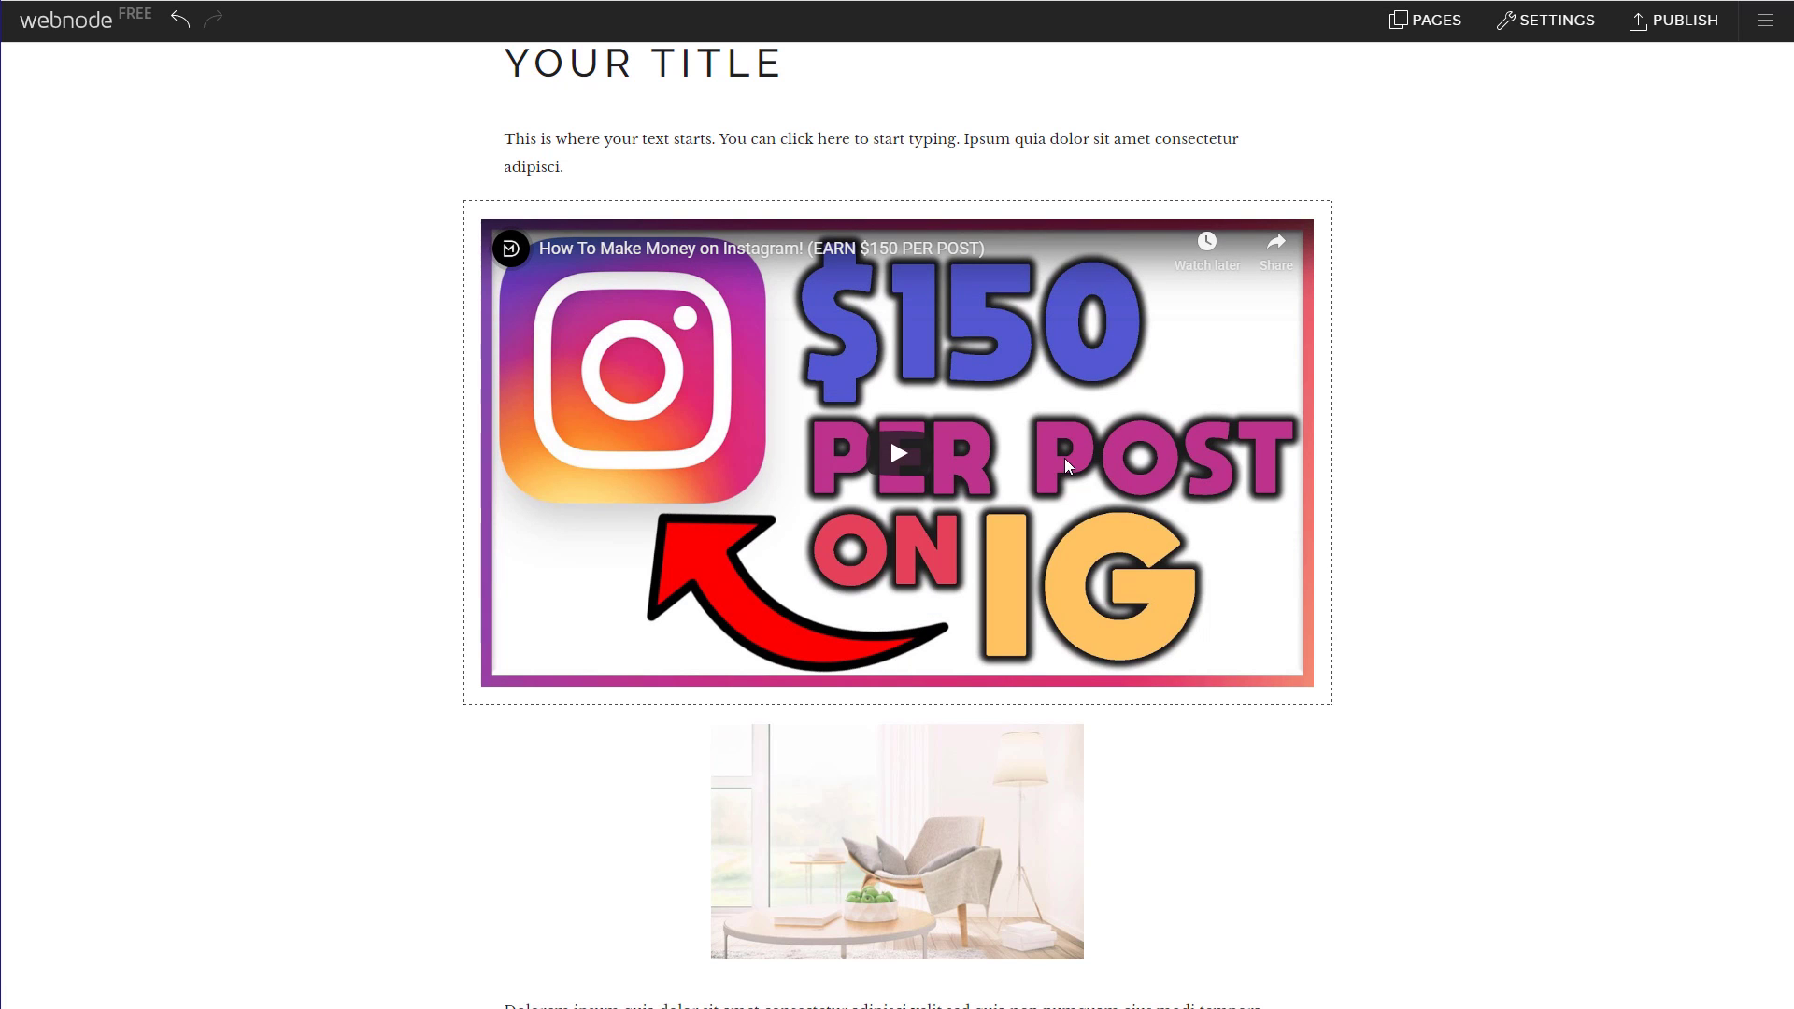
drag(1157, 412, 1130, 633)
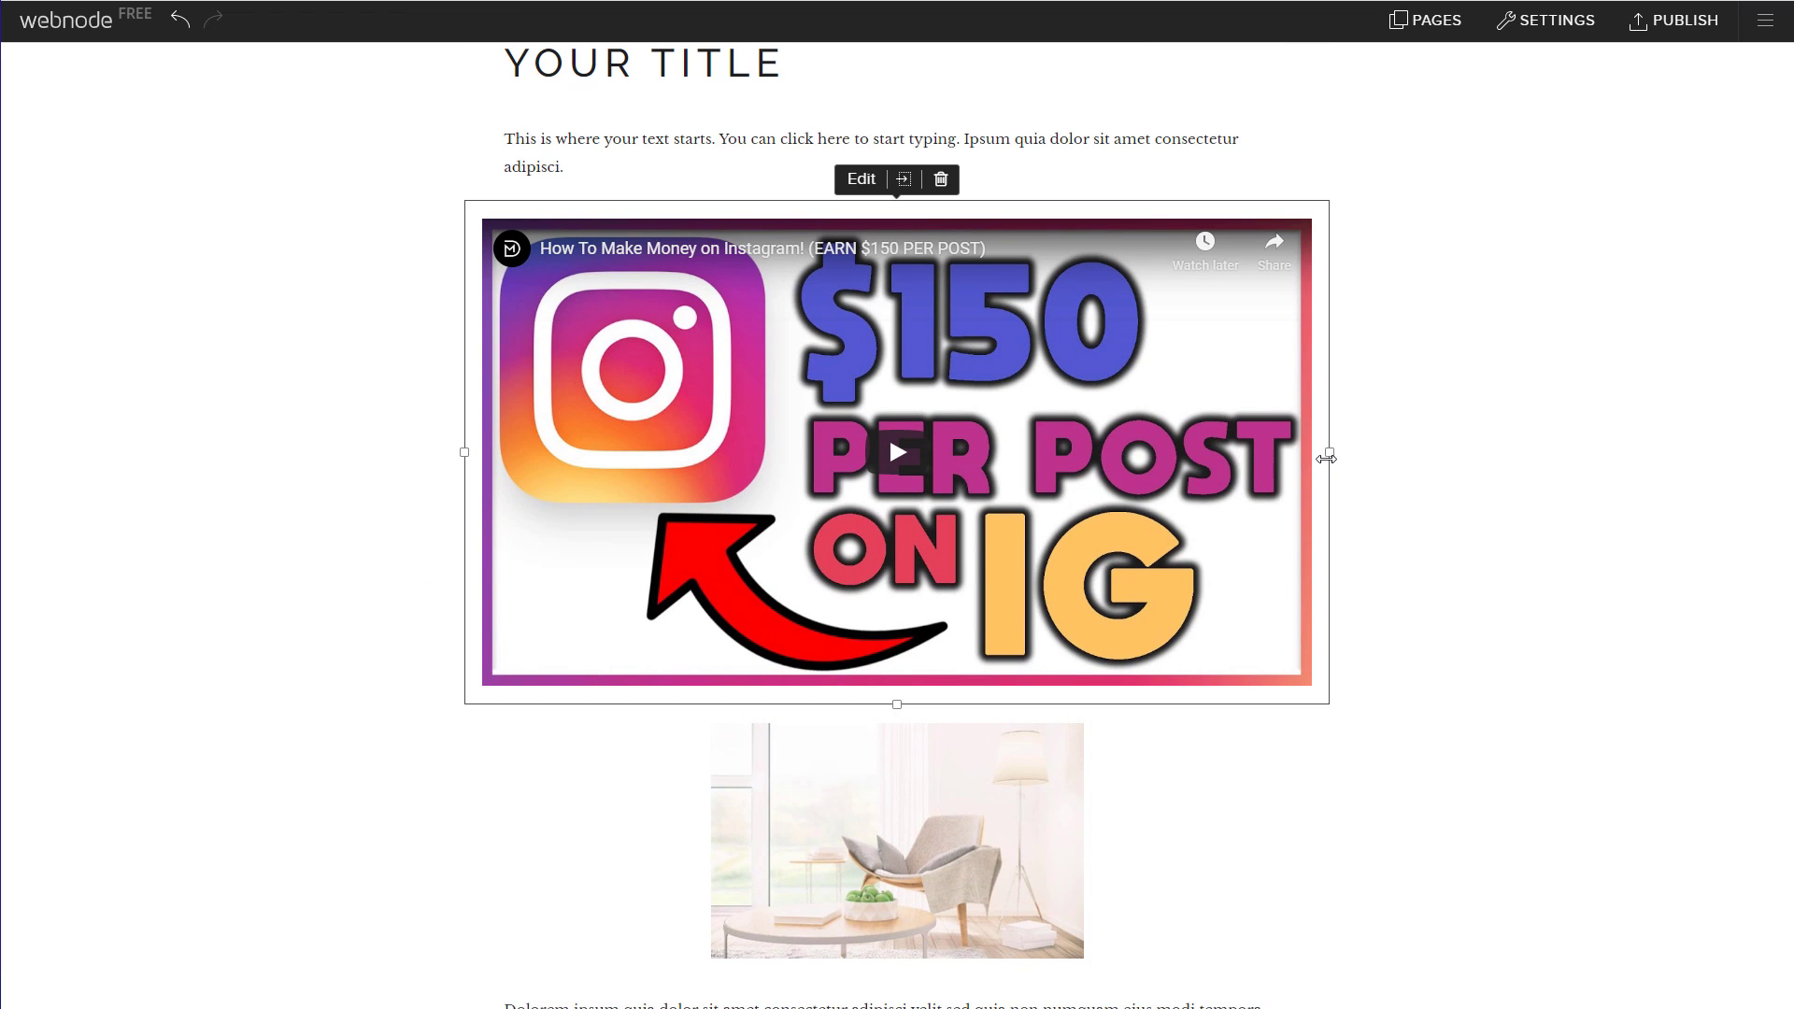
drag(1327, 458, 1465, 481)
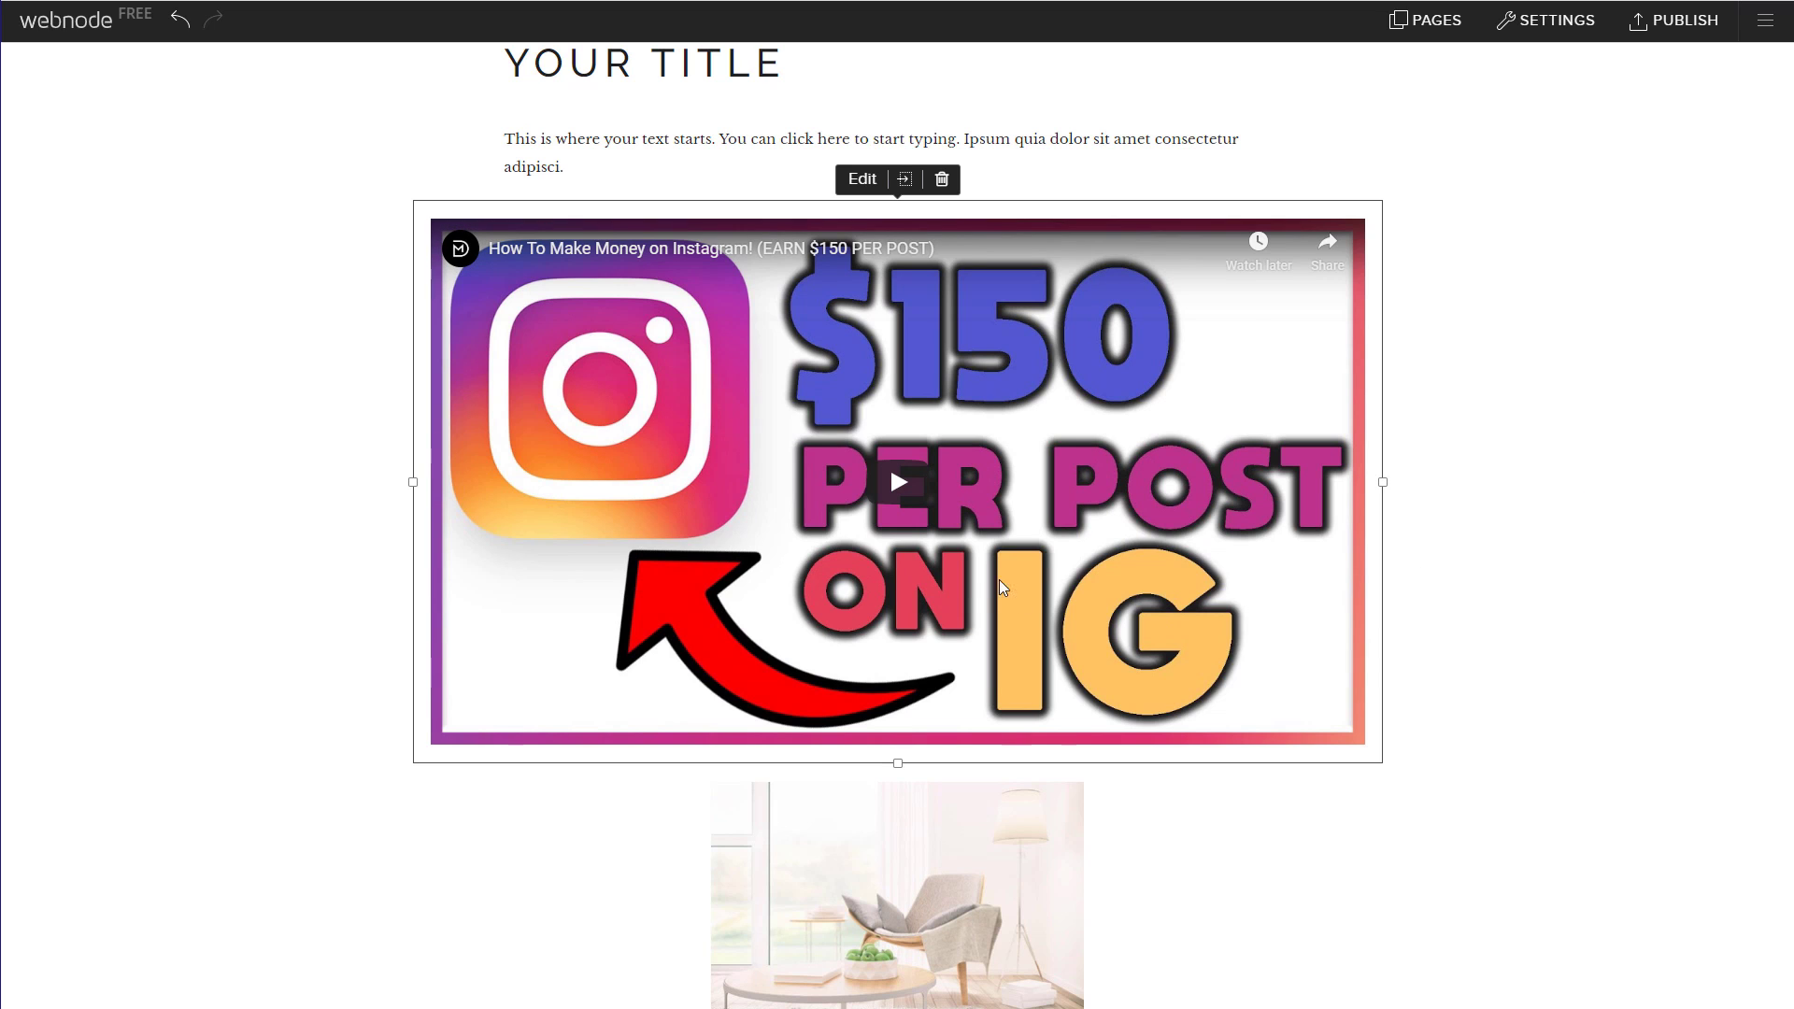
drag(1000, 587, 1145, 912)
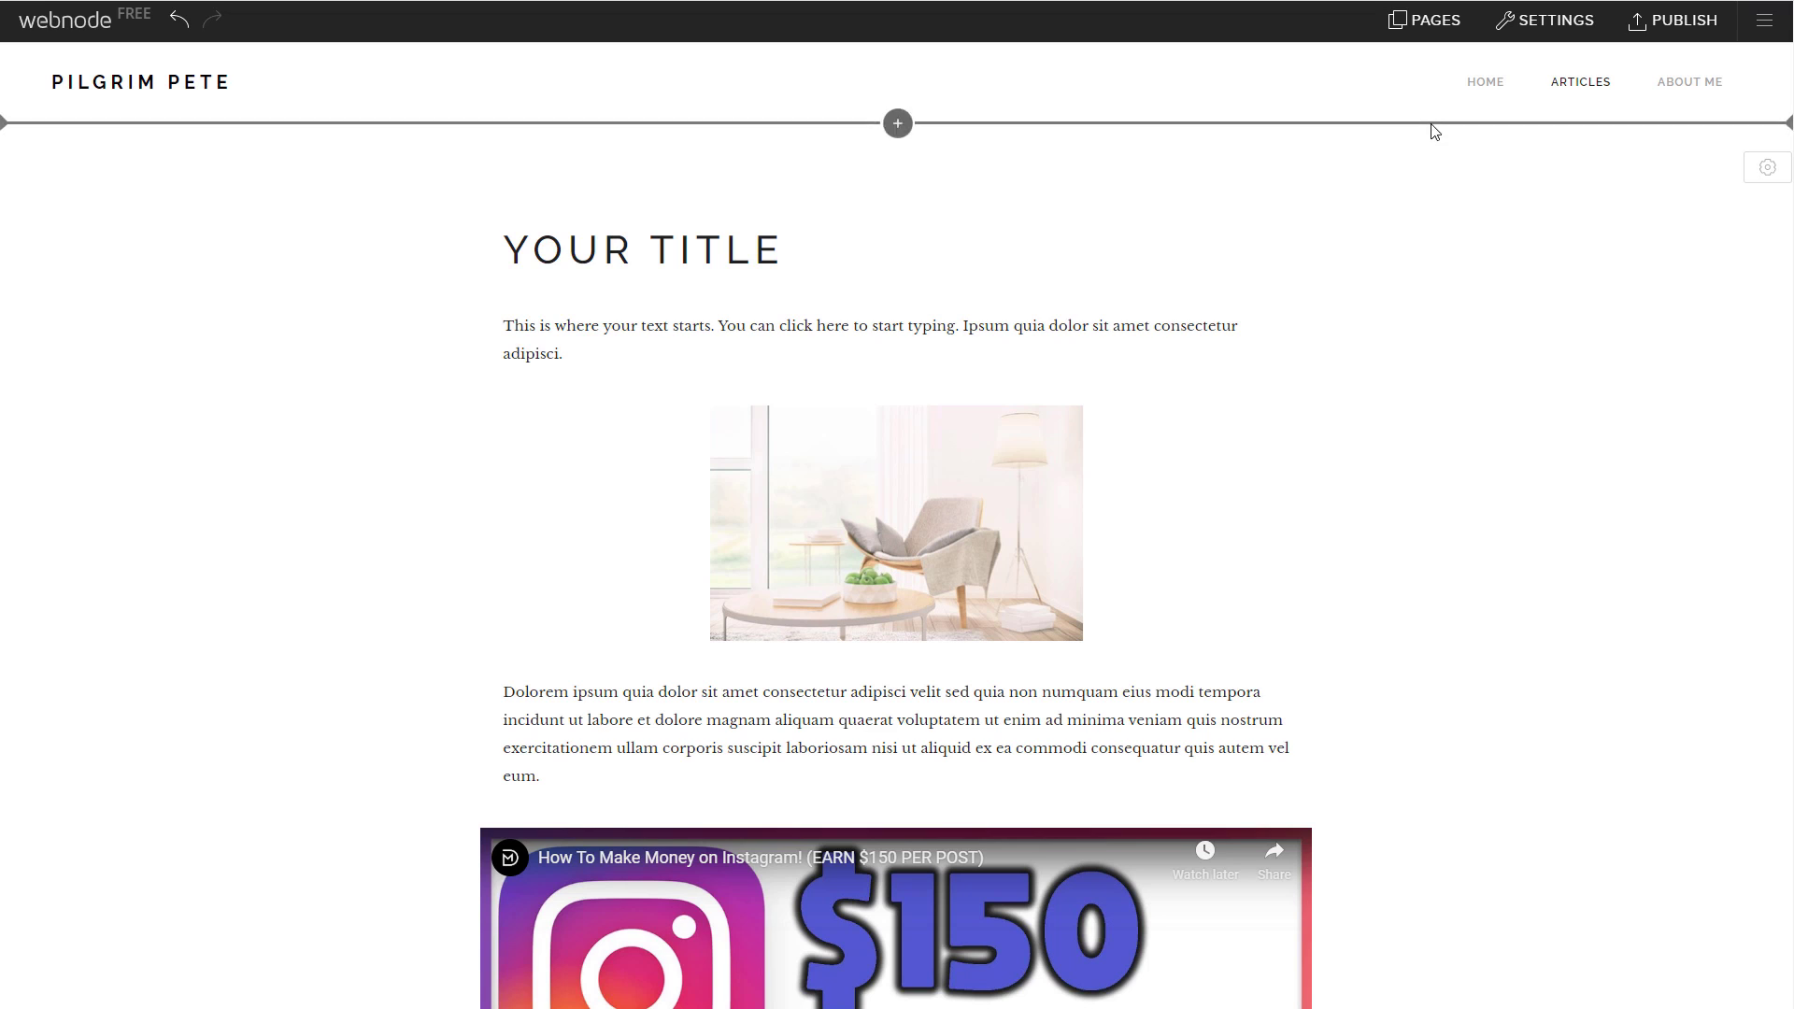
Step: Add a new page from the Contact page template and name it "Contact Us"
click(1440, 28)
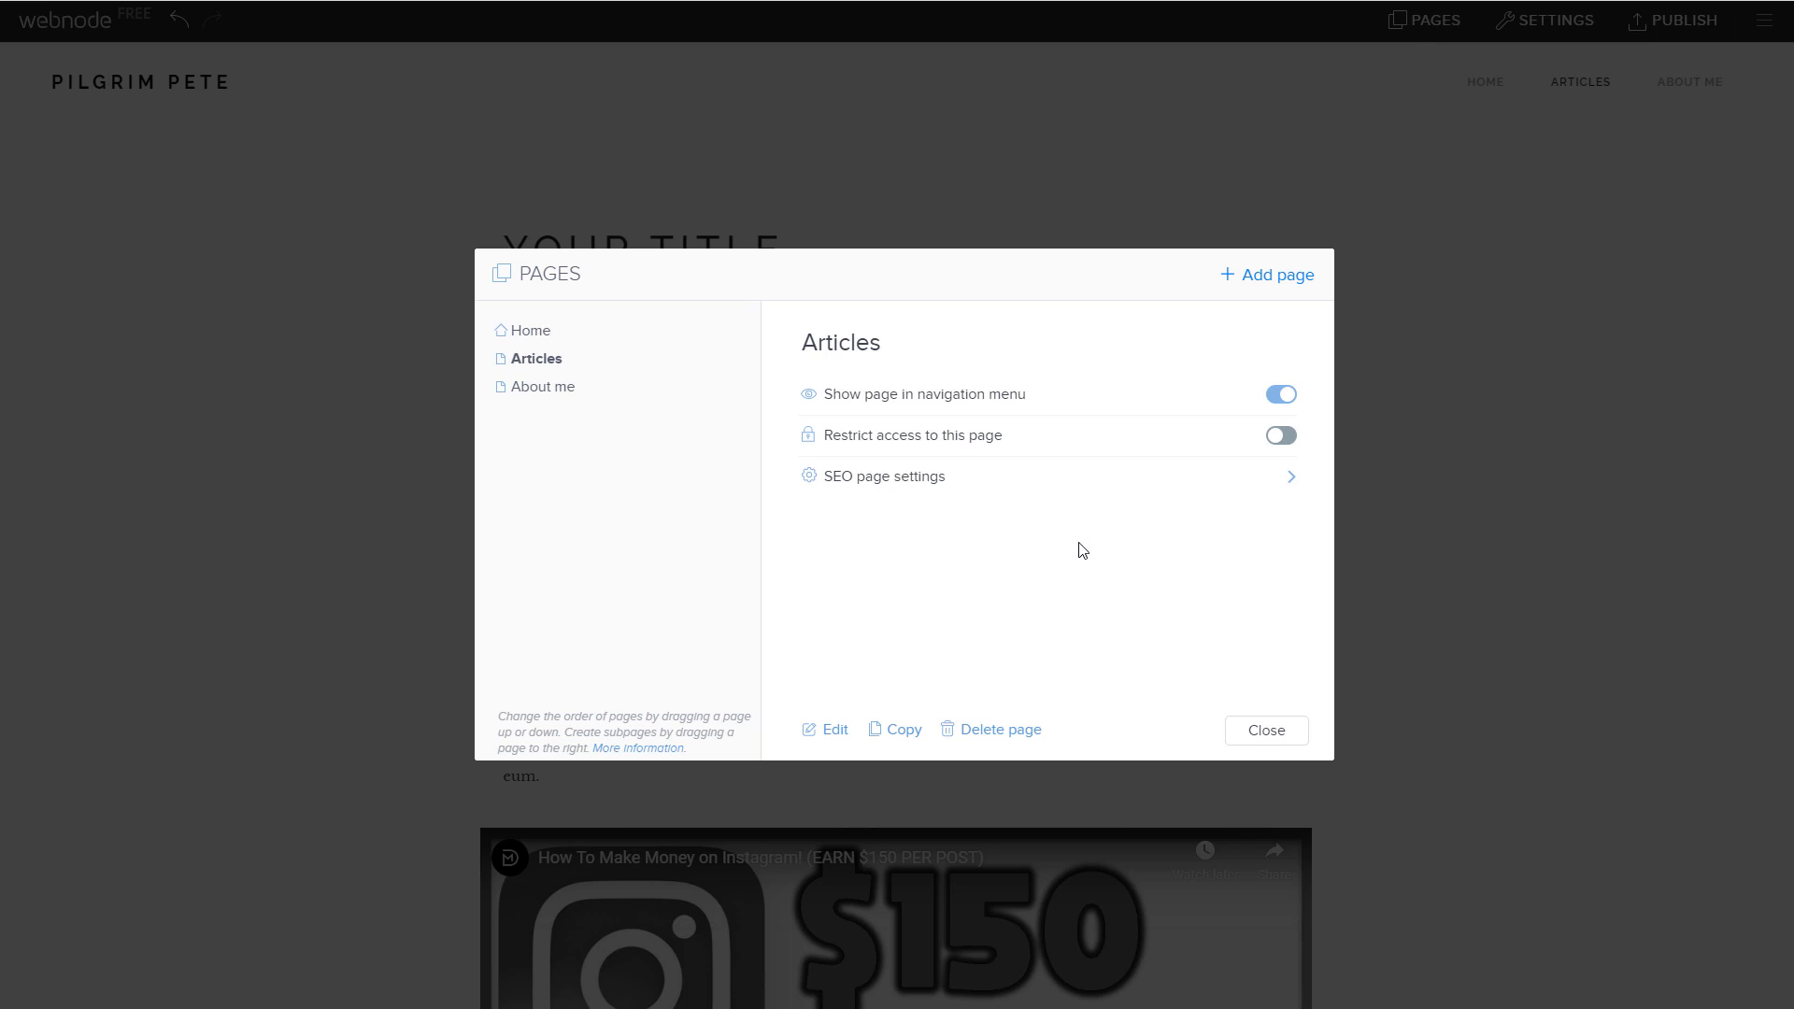
click(1256, 280)
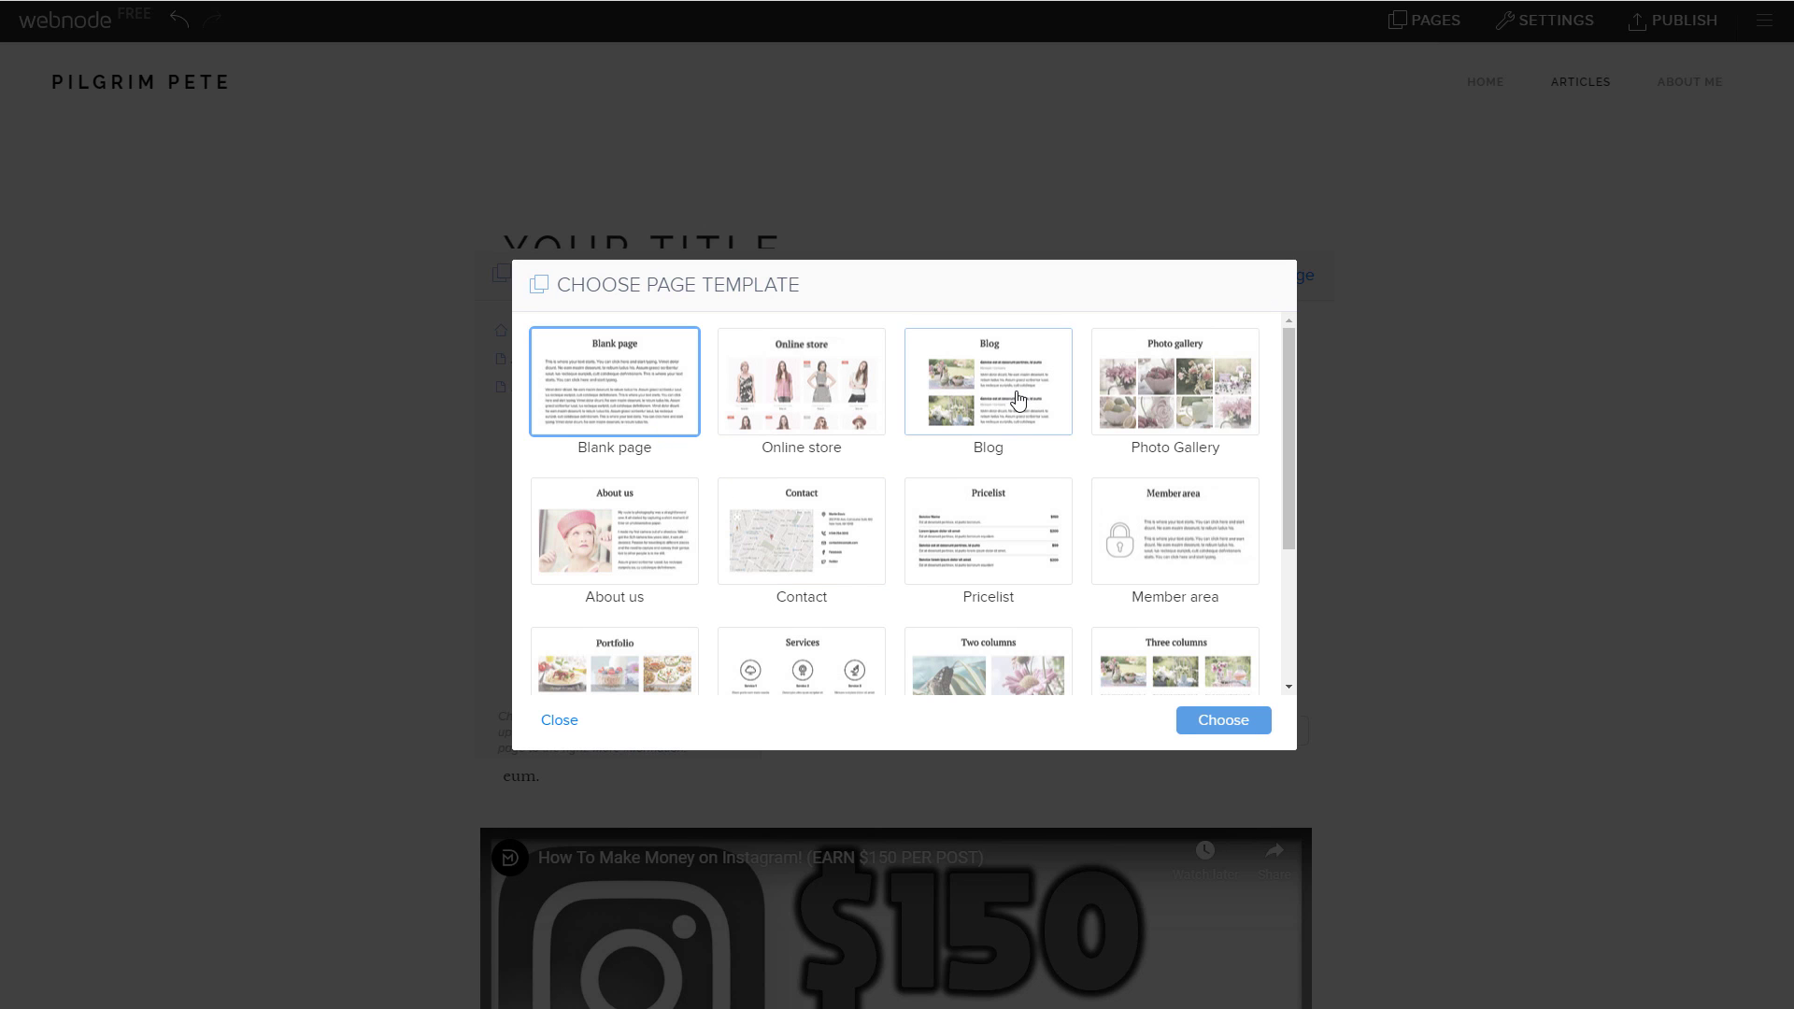
scroll(976, 544, down, 2)
scroll(975, 544, down, 1)
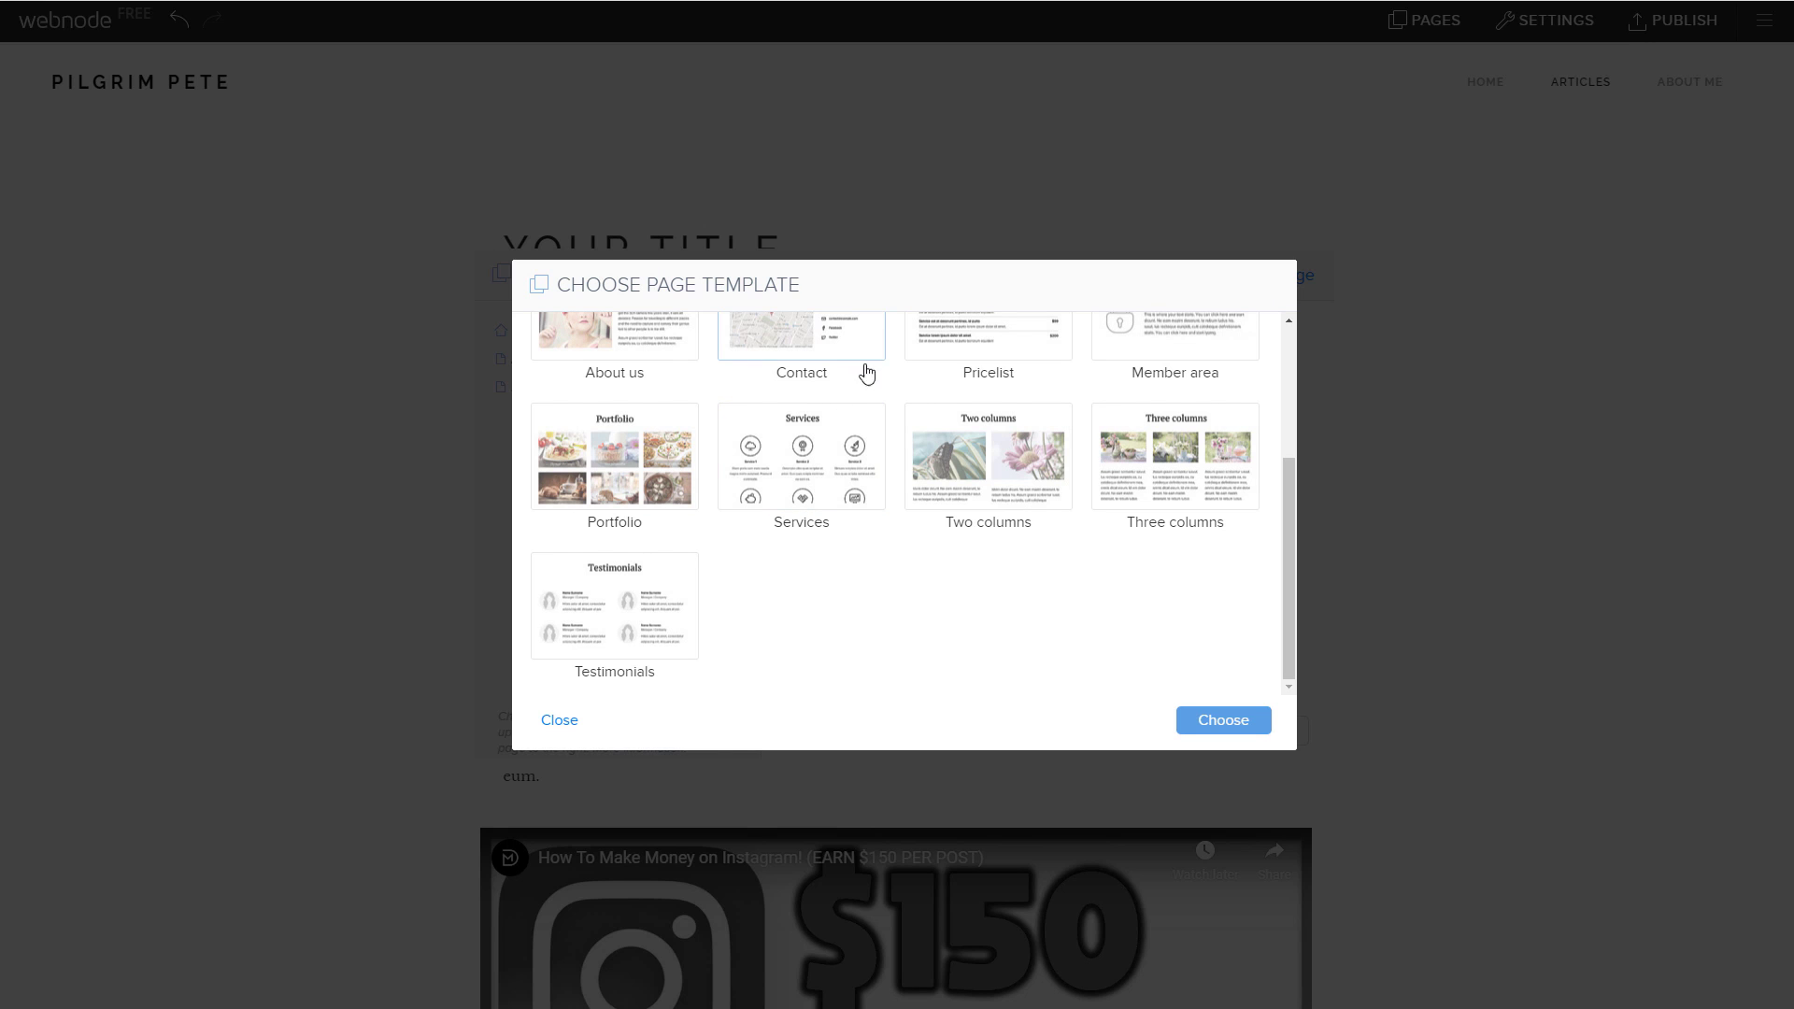
scroll(843, 622, up, 3)
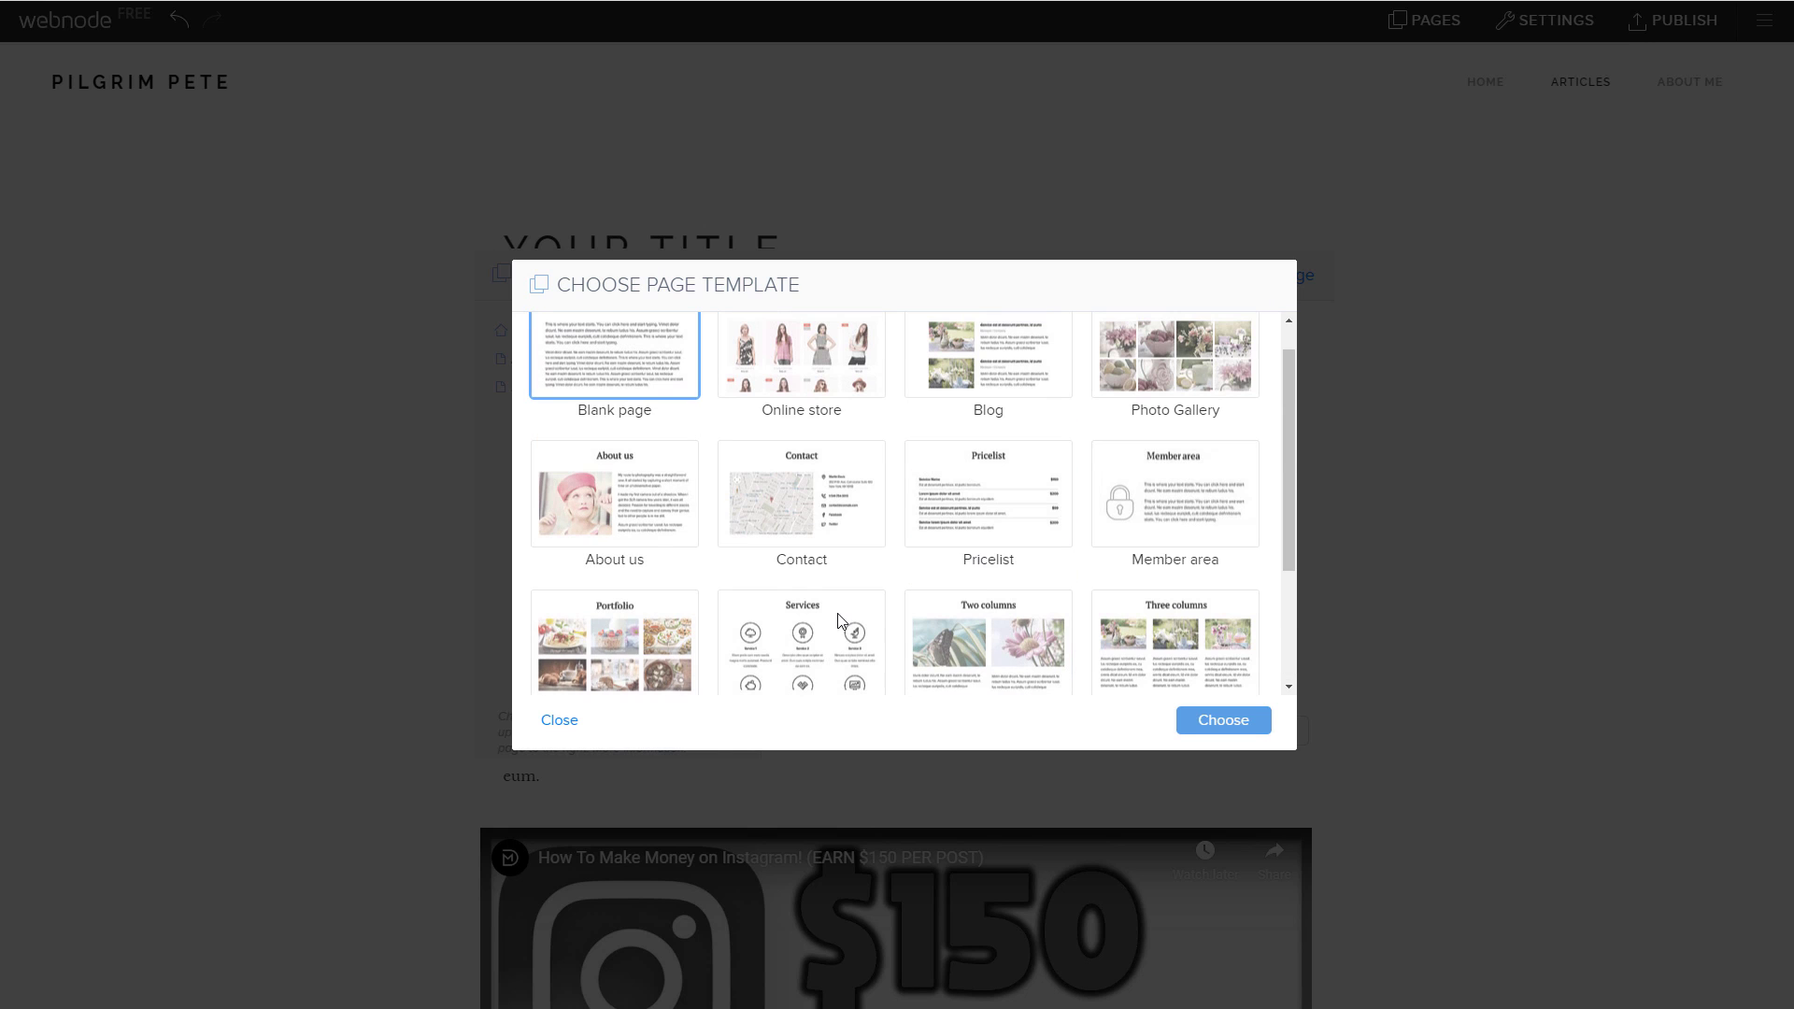
click(820, 505)
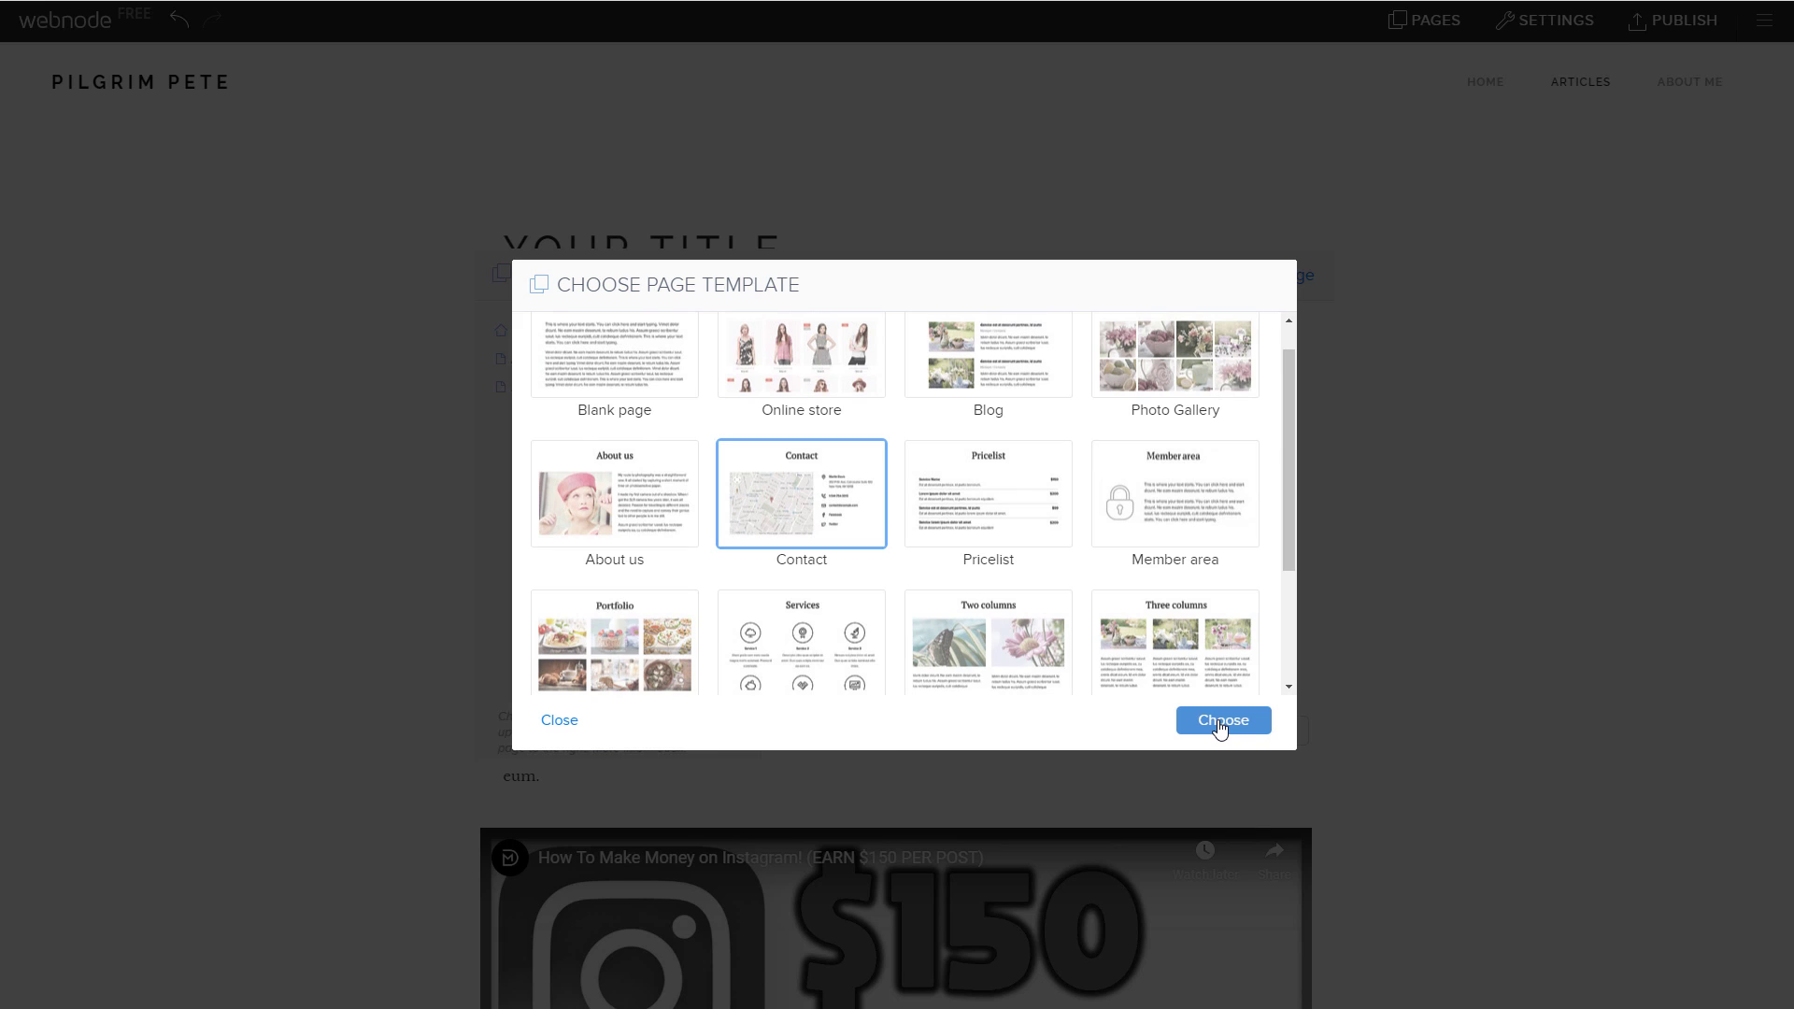
click(1219, 721)
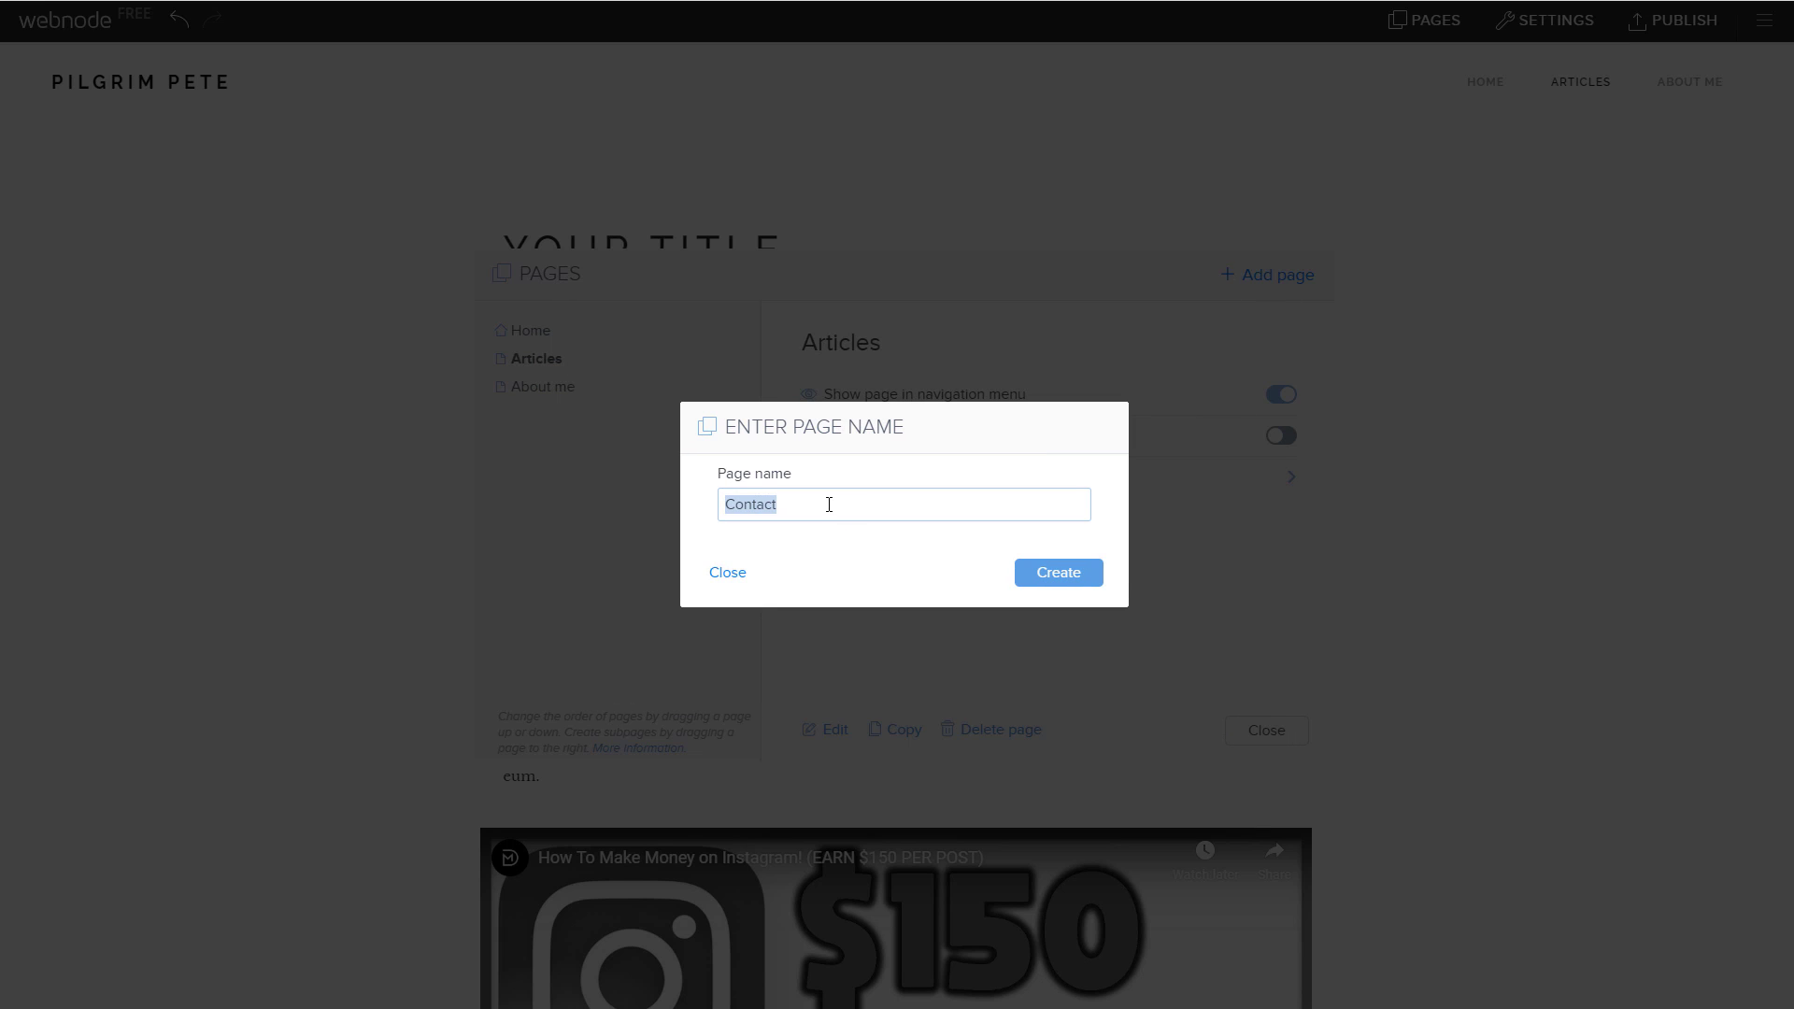
click(853, 502)
click(1073, 576)
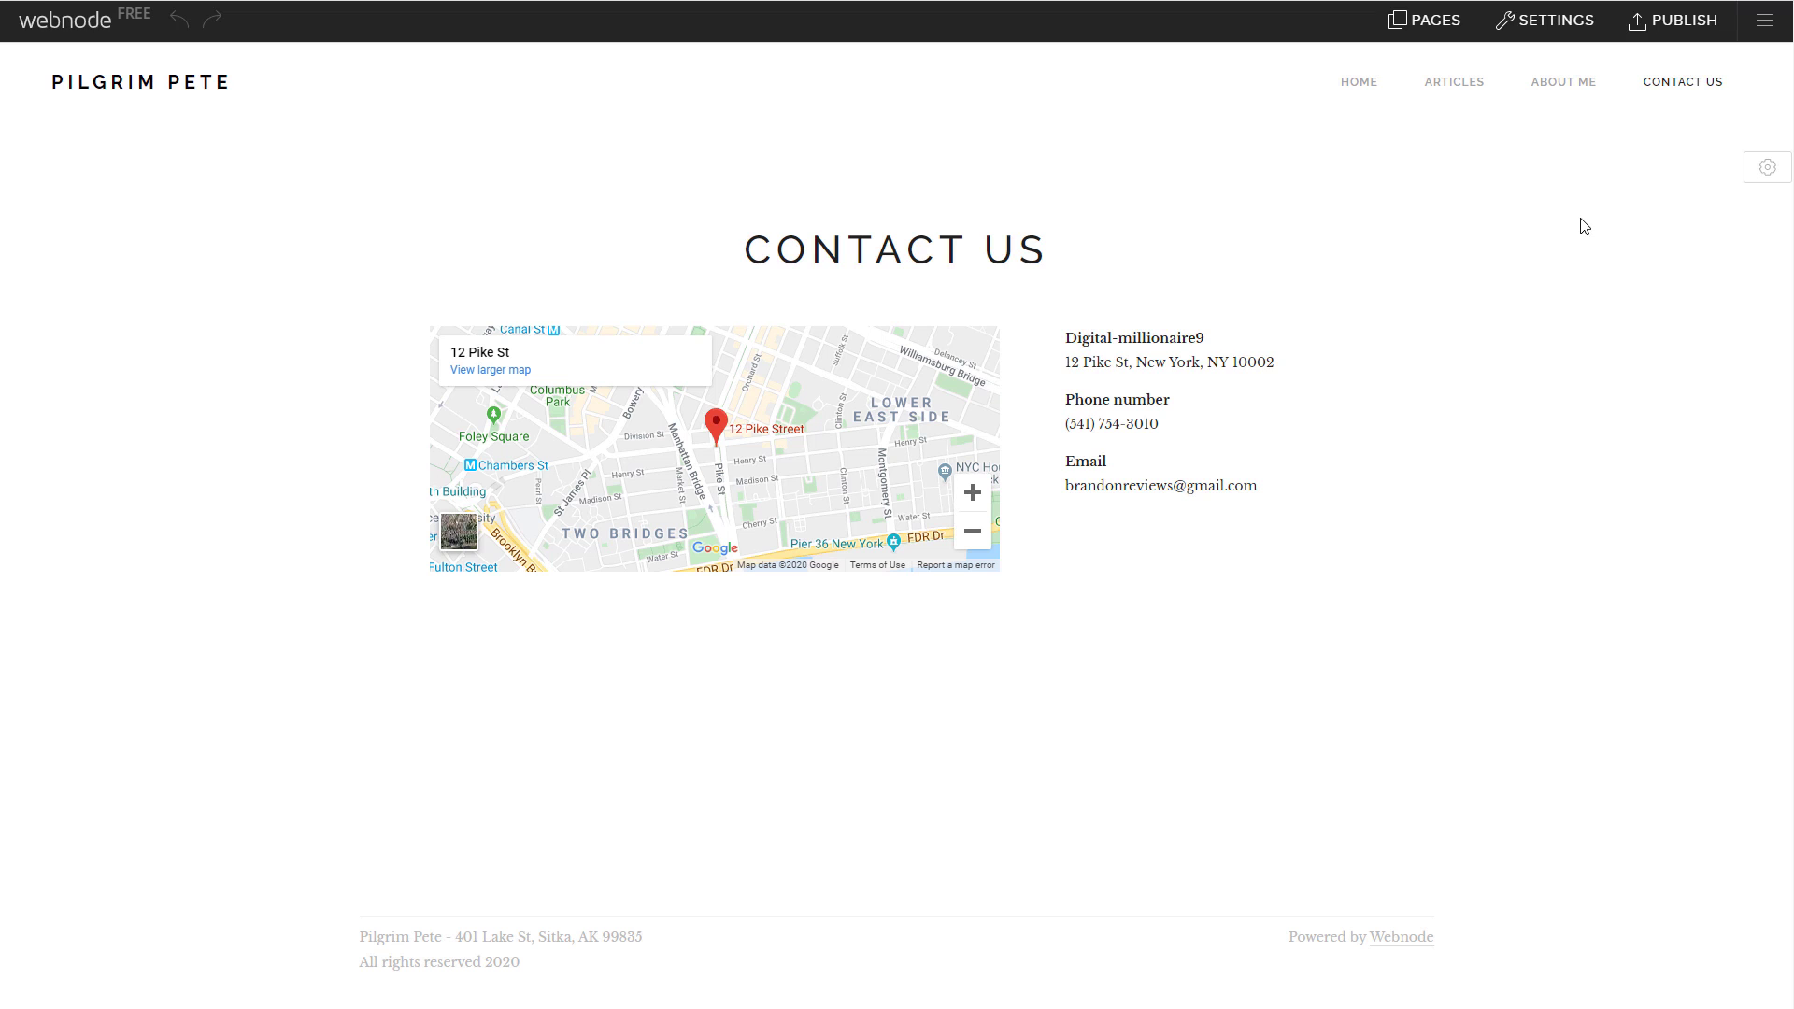
Step: Move the Contact Us page above About me in the site's page order
click(1435, 33)
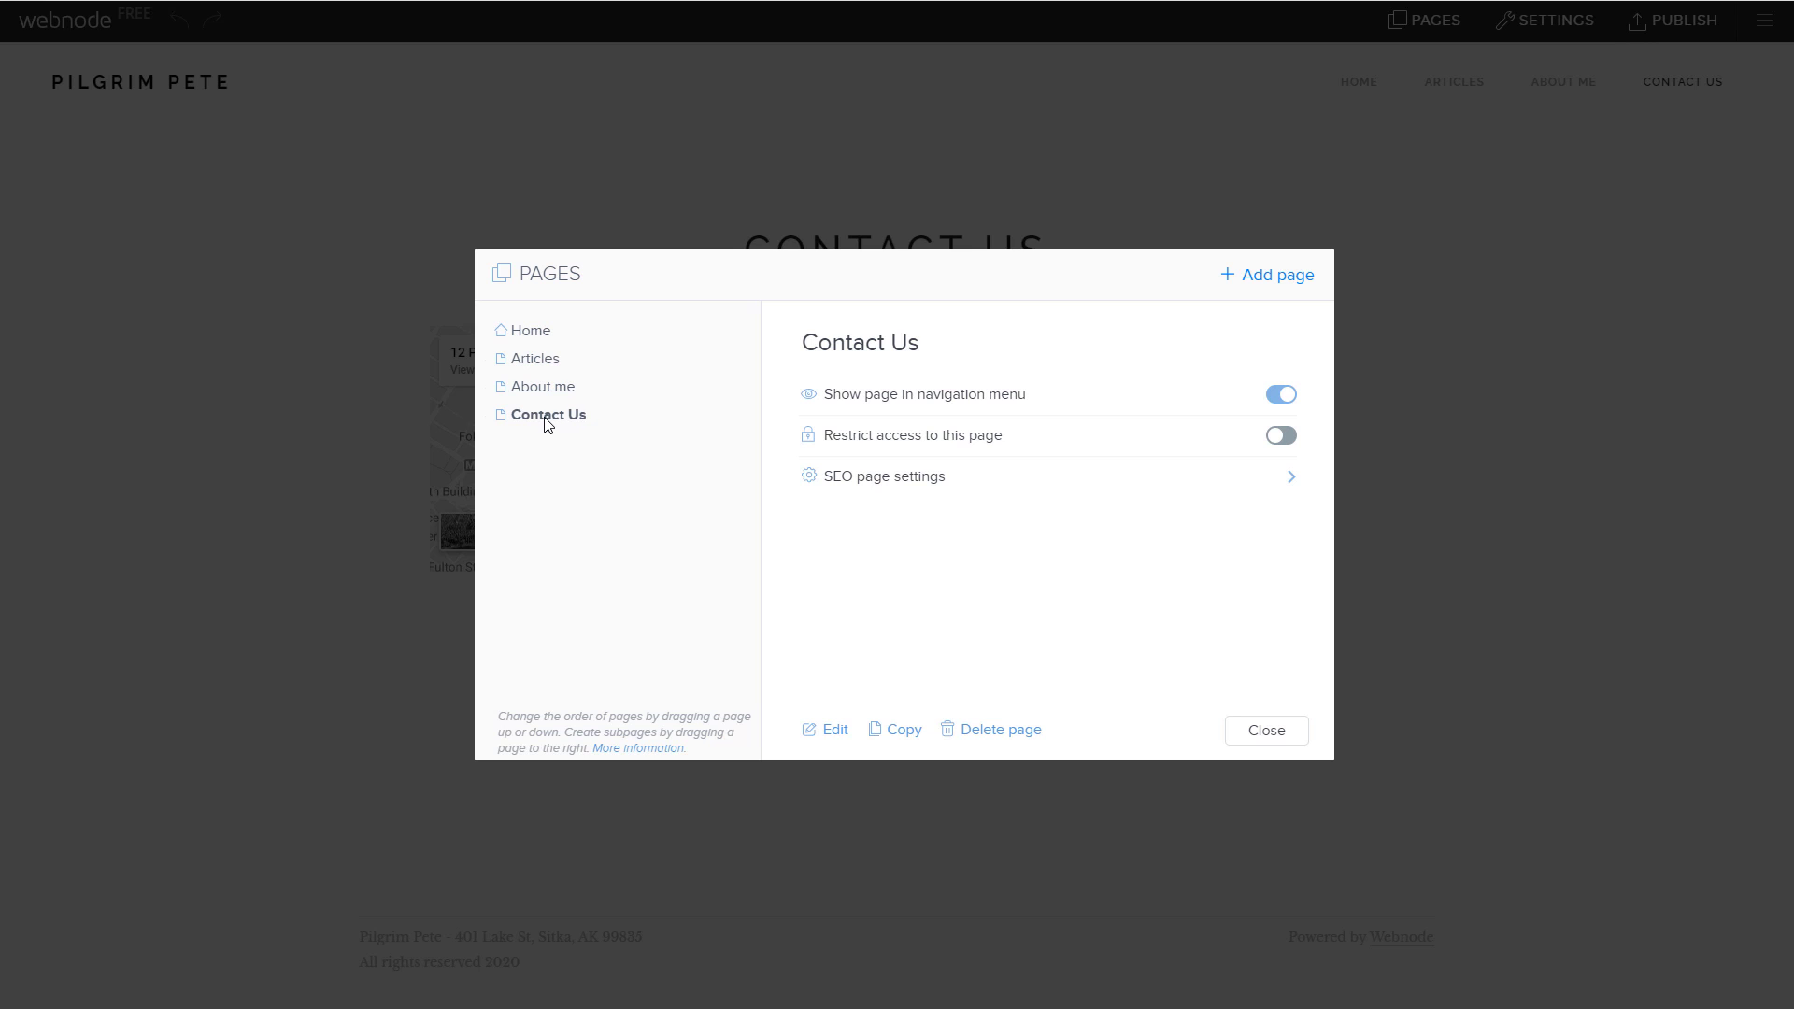
drag(546, 423, 581, 423)
drag(574, 416, 546, 411)
mouse_move(551, 421)
mouse_down()
mouse_move(559, 350)
mouse_move(557, 395)
mouse_up()
Step: Rename the Articles page to "Blog"
click(547, 361)
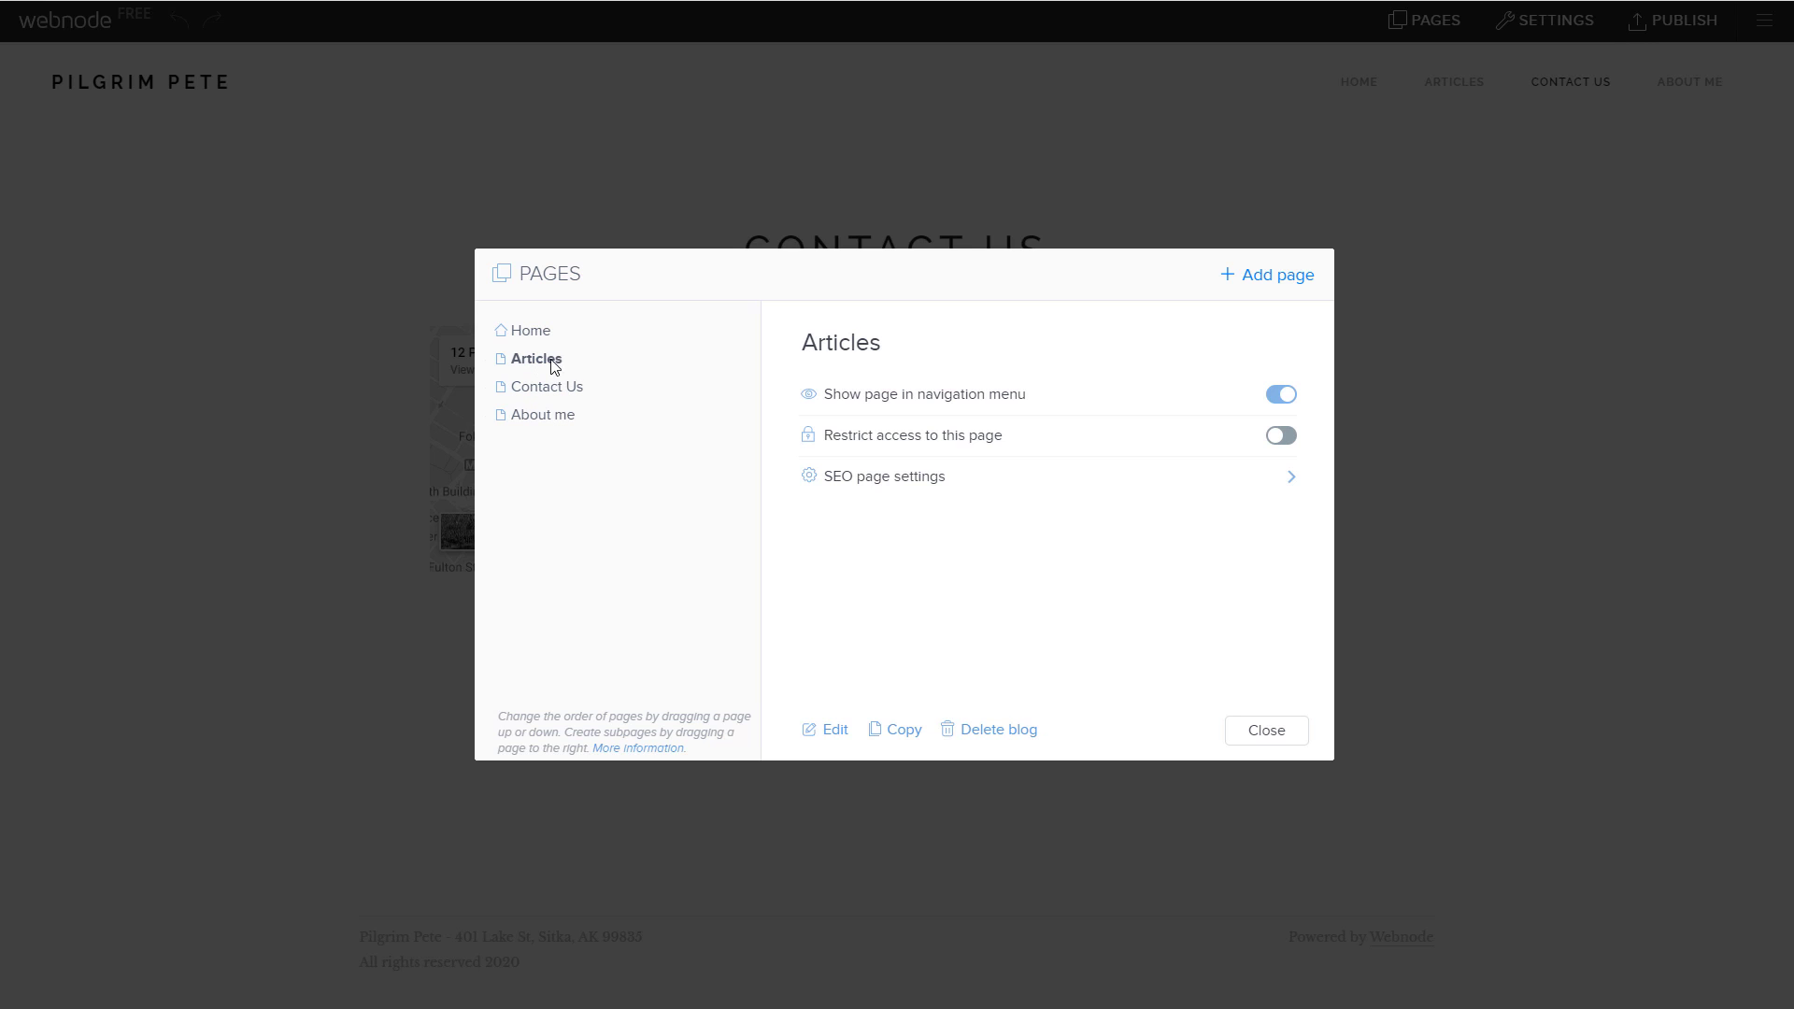
double_click(852, 358)
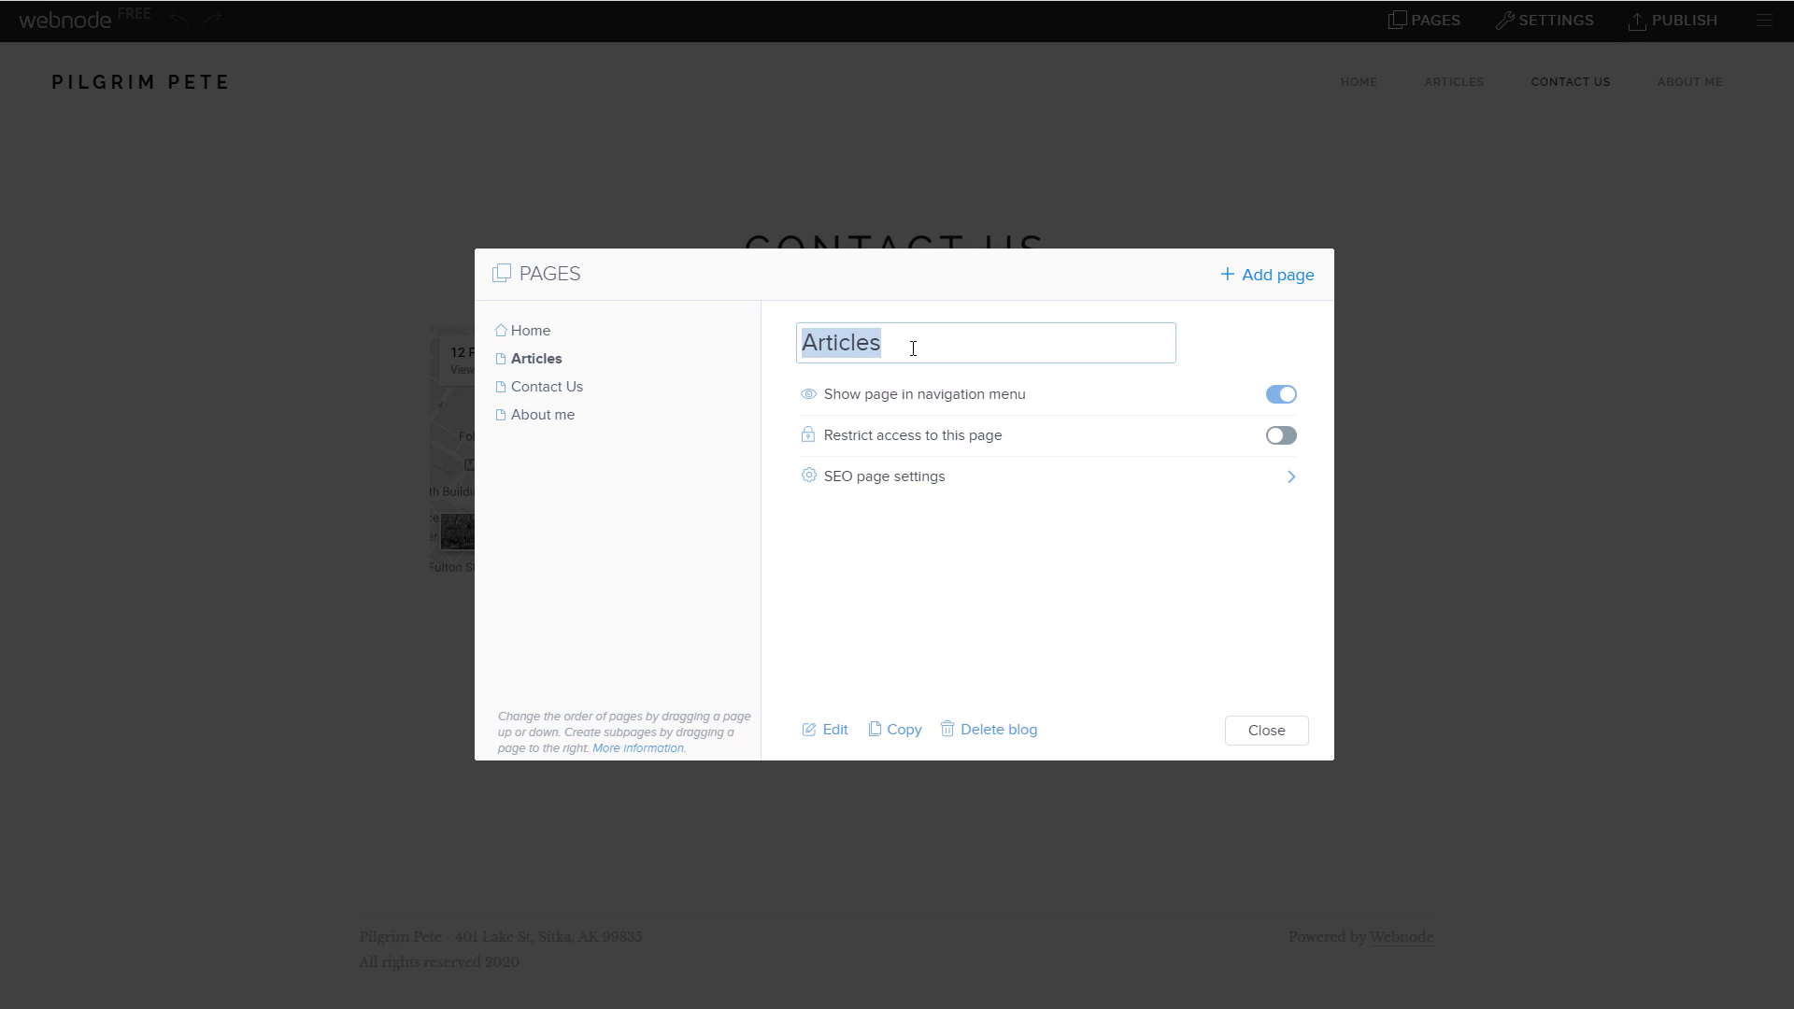
text(Bl)
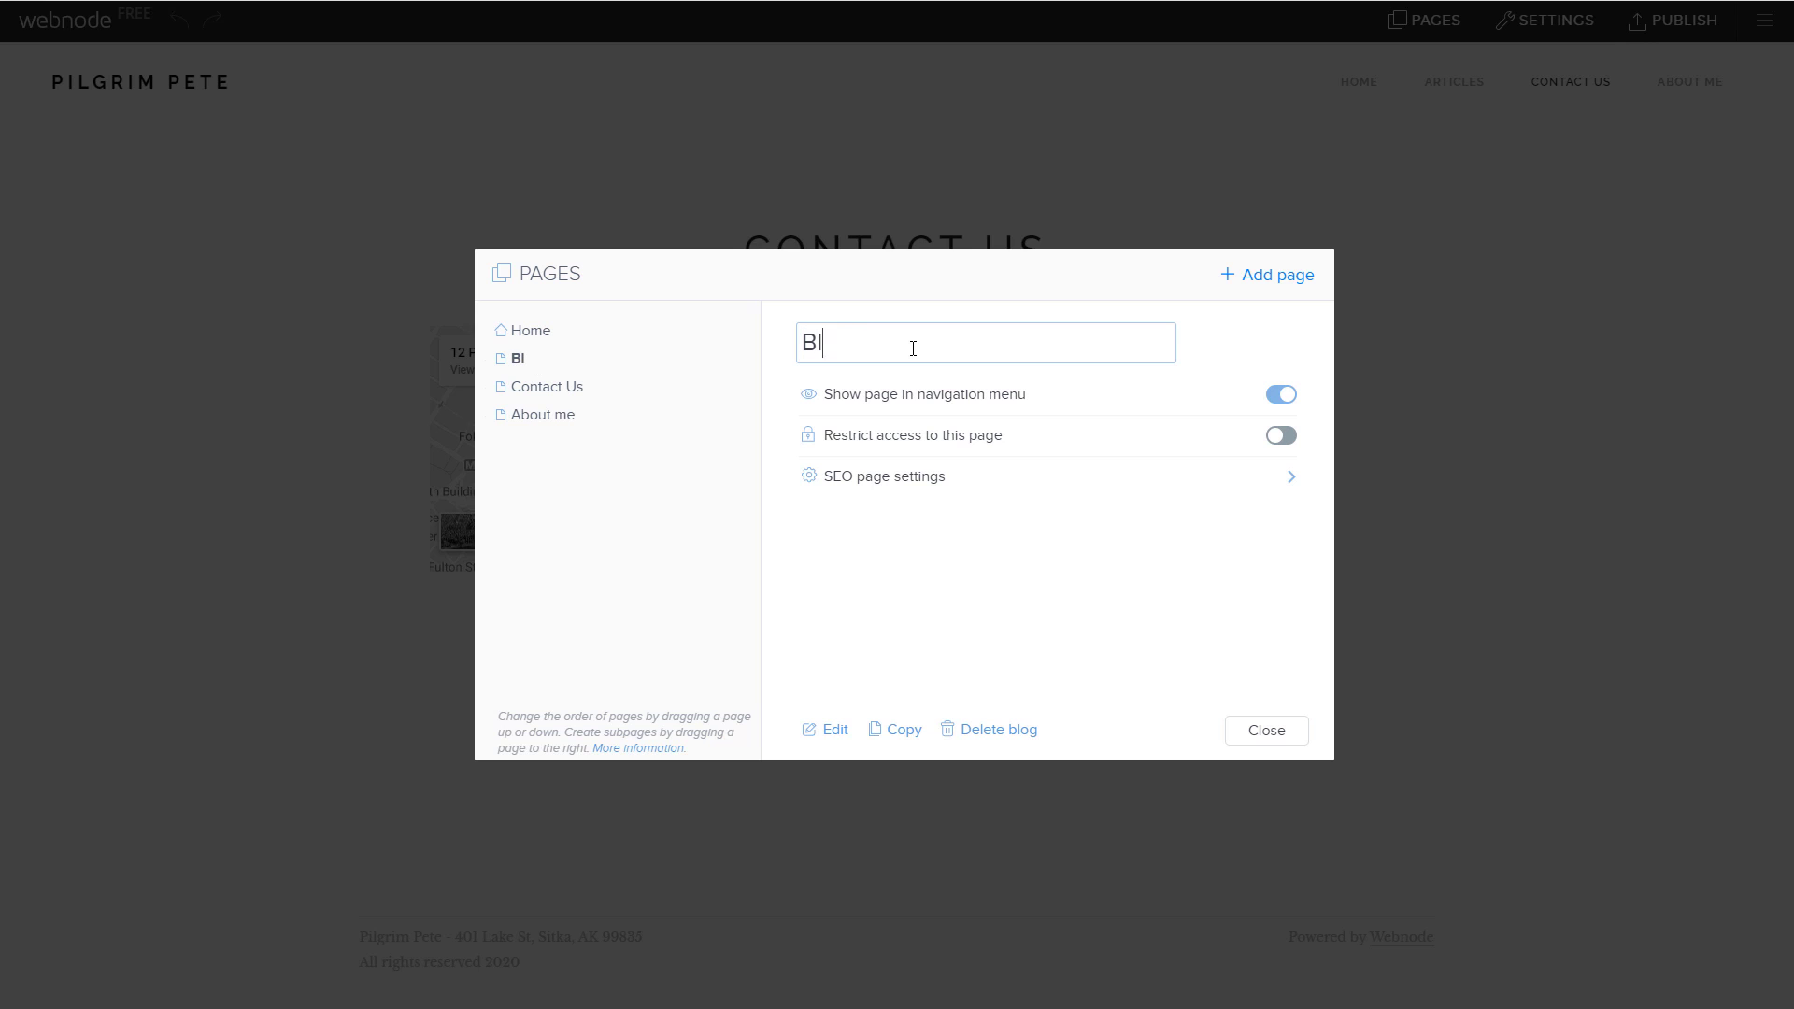
text(og)
click(990, 586)
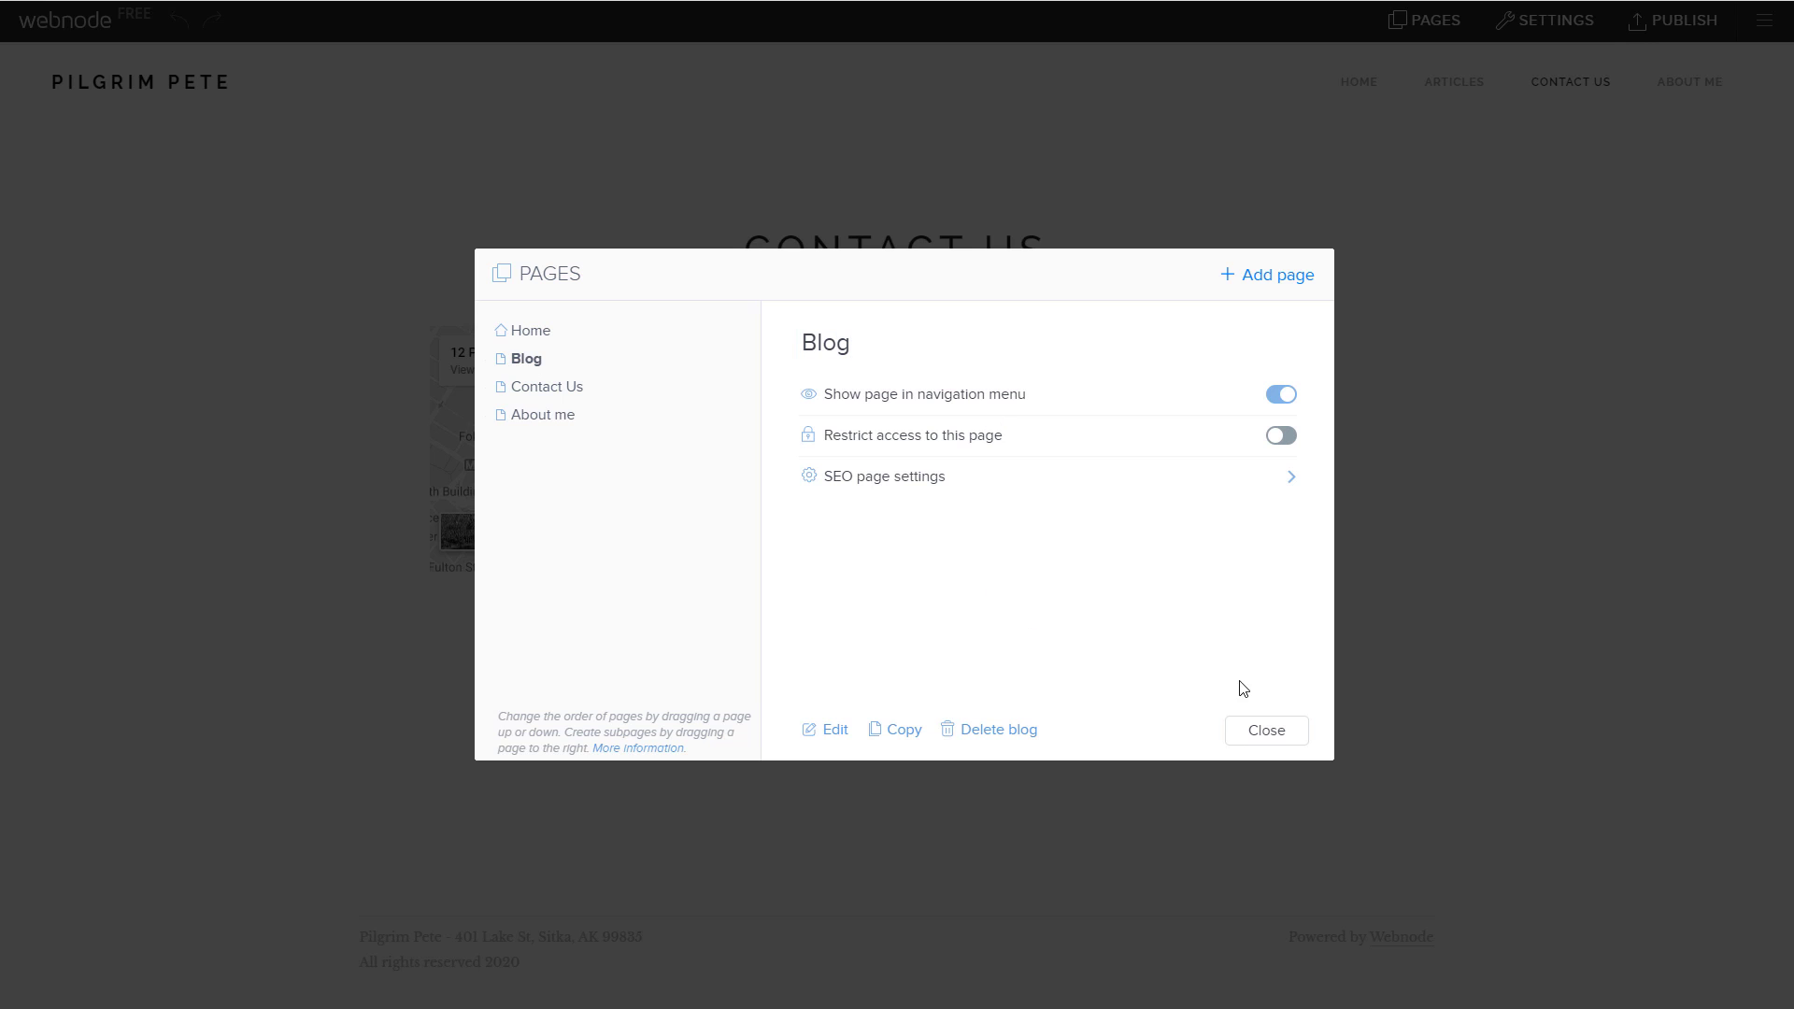
click(572, 387)
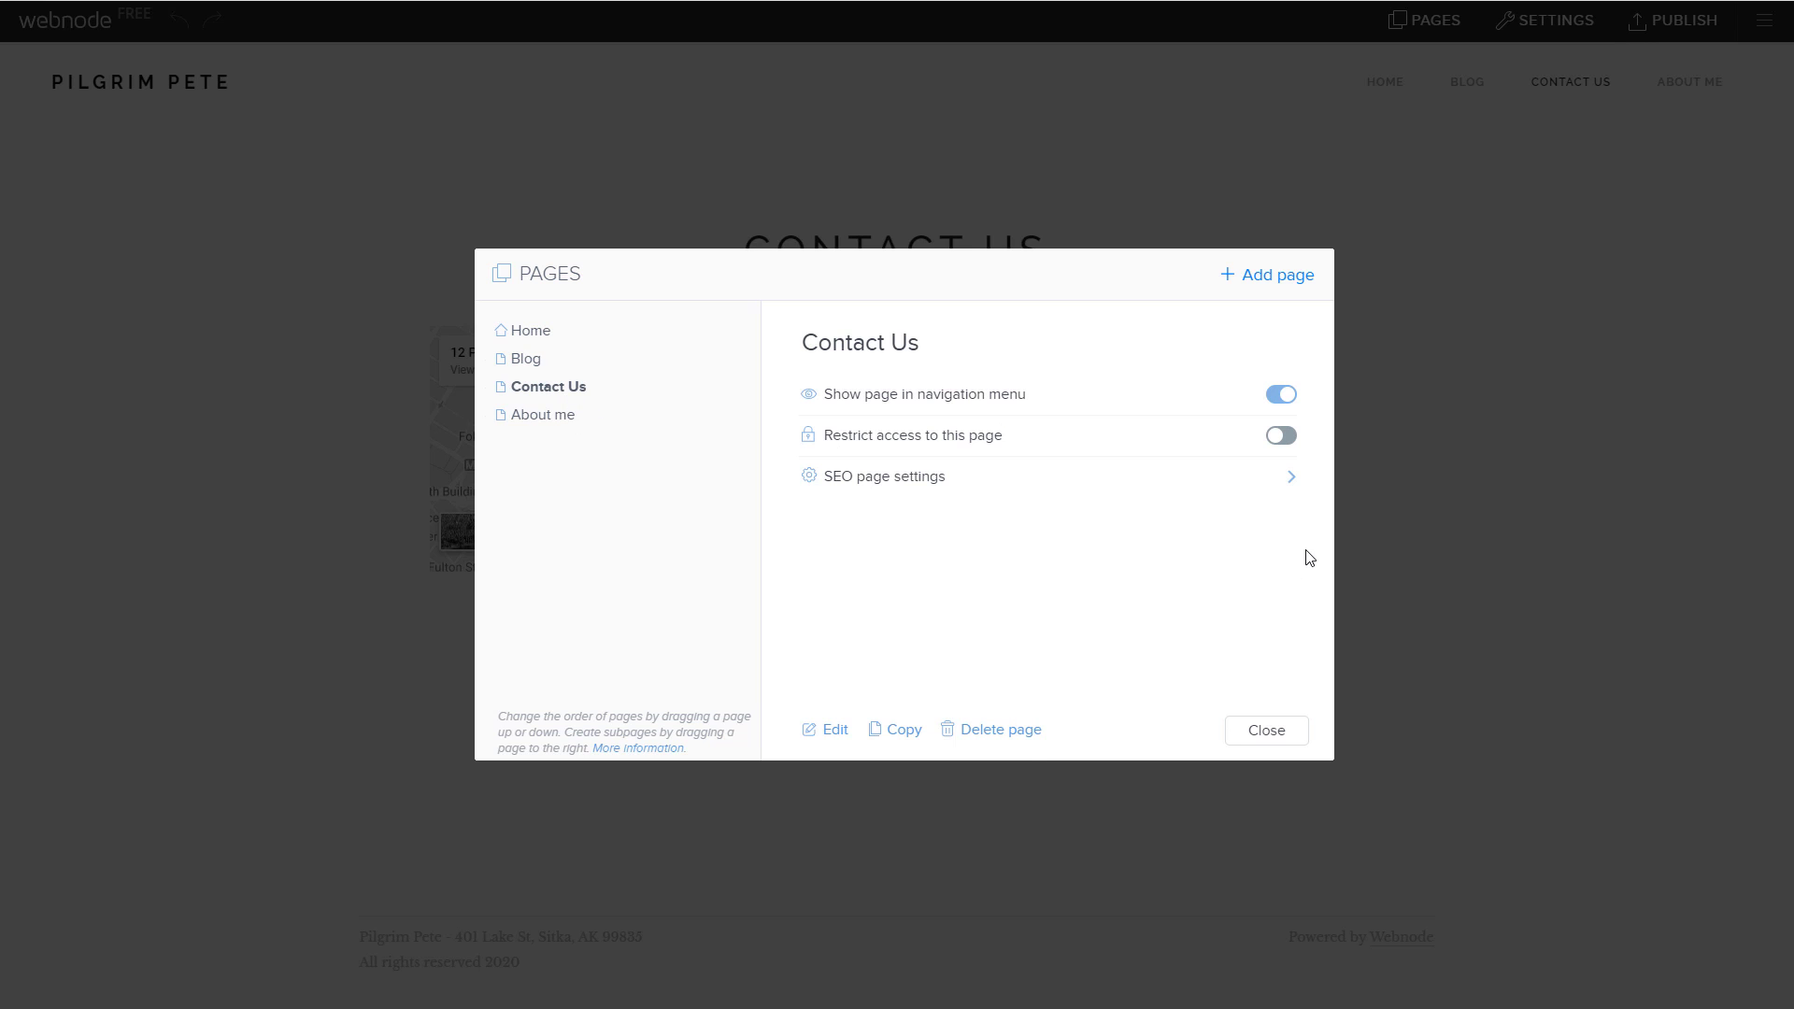
click(965, 731)
click(821, 571)
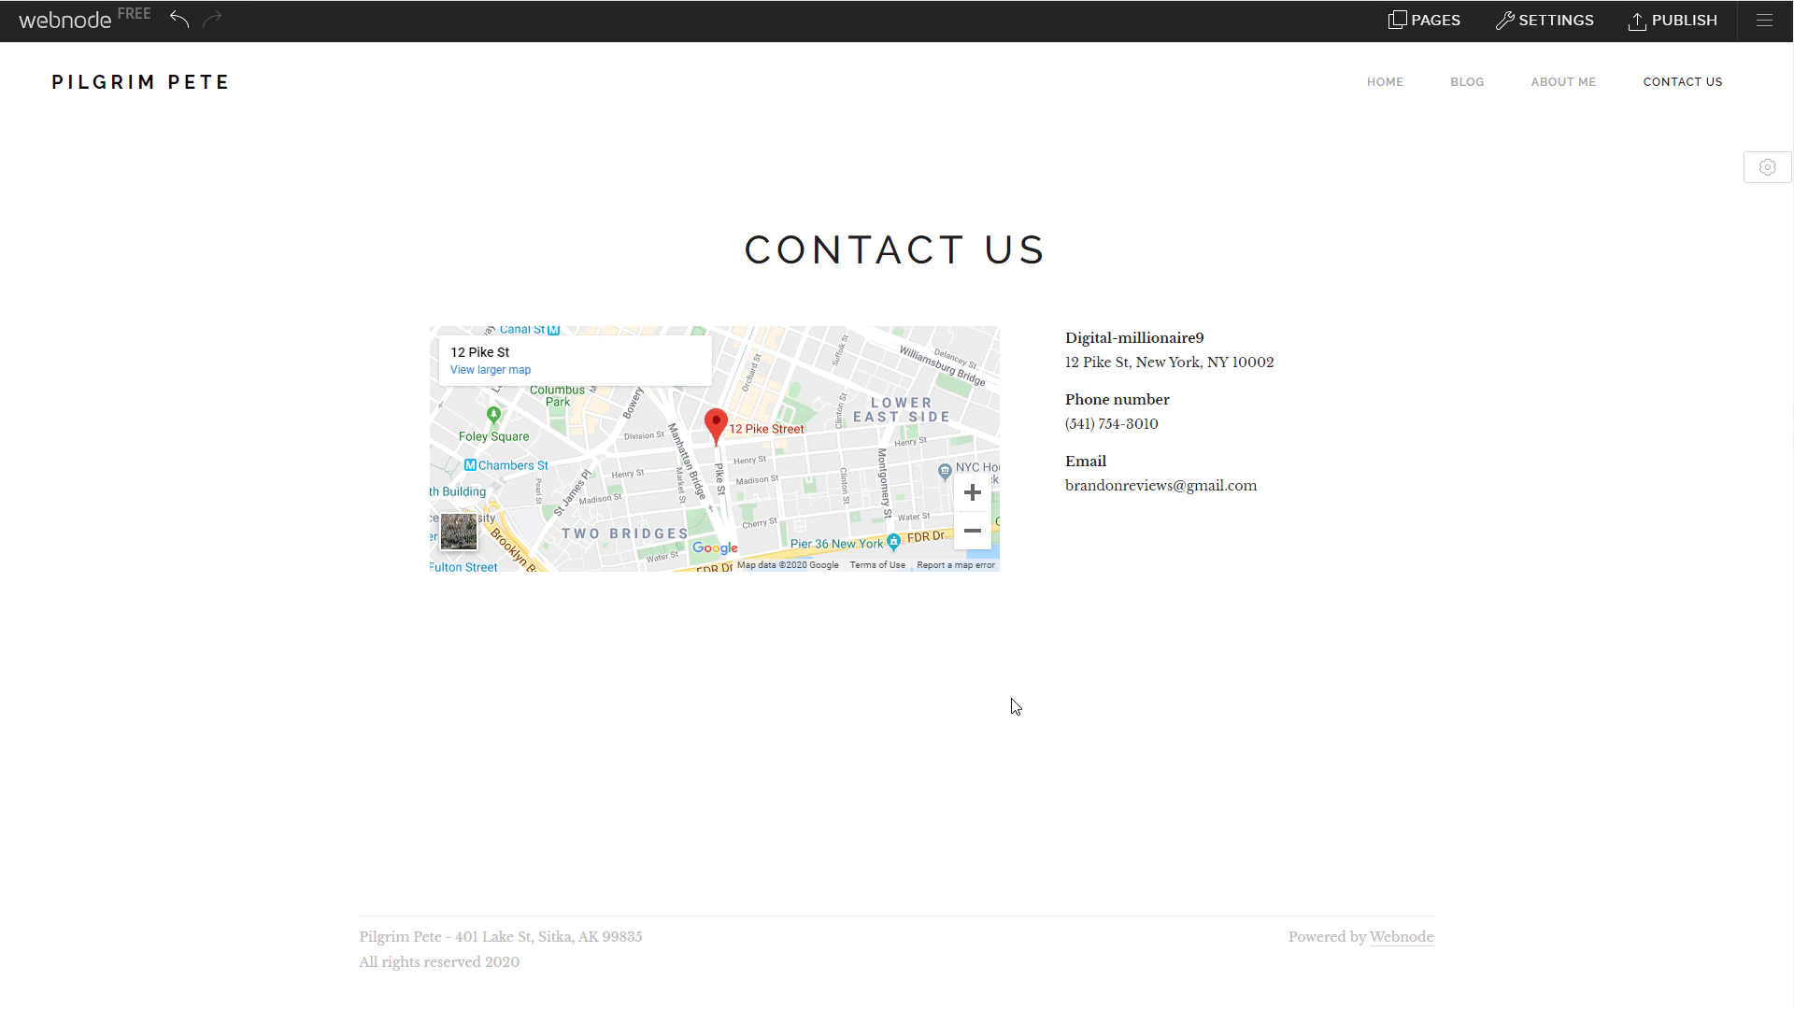
Step: Check the address setting of the map and the contact details text block on the Contact Us page
click(732, 503)
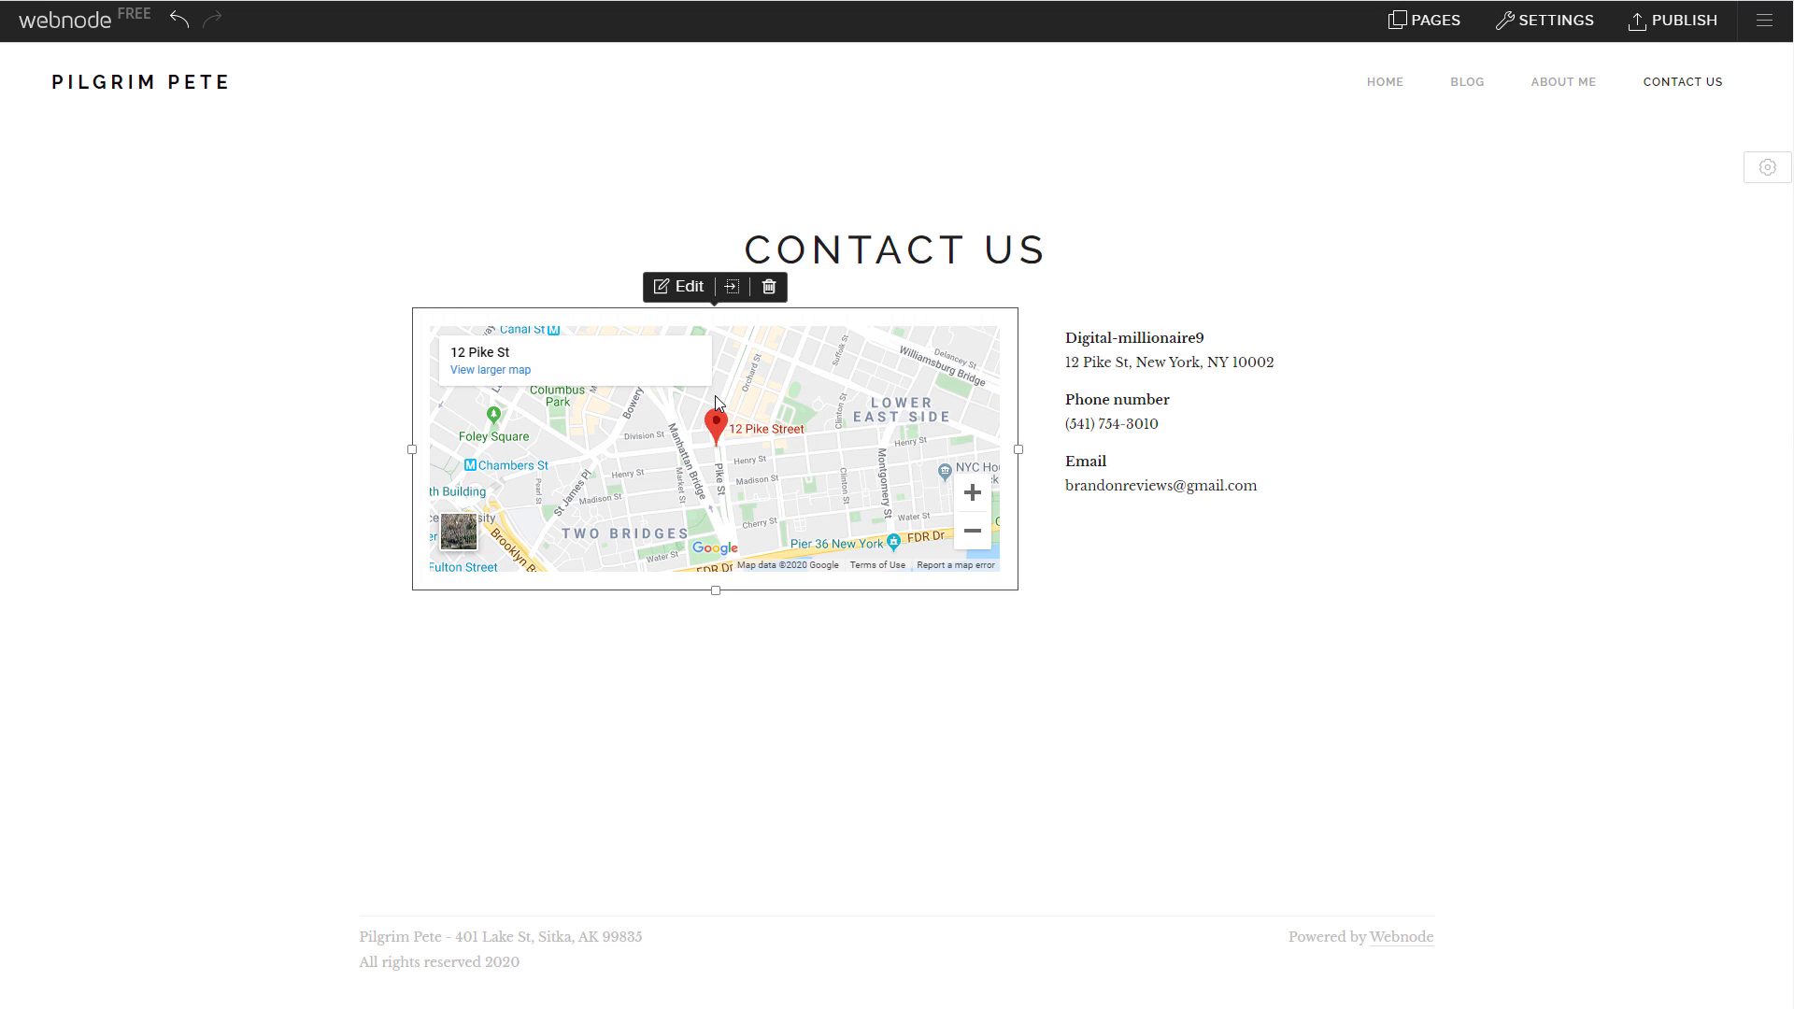
click(688, 287)
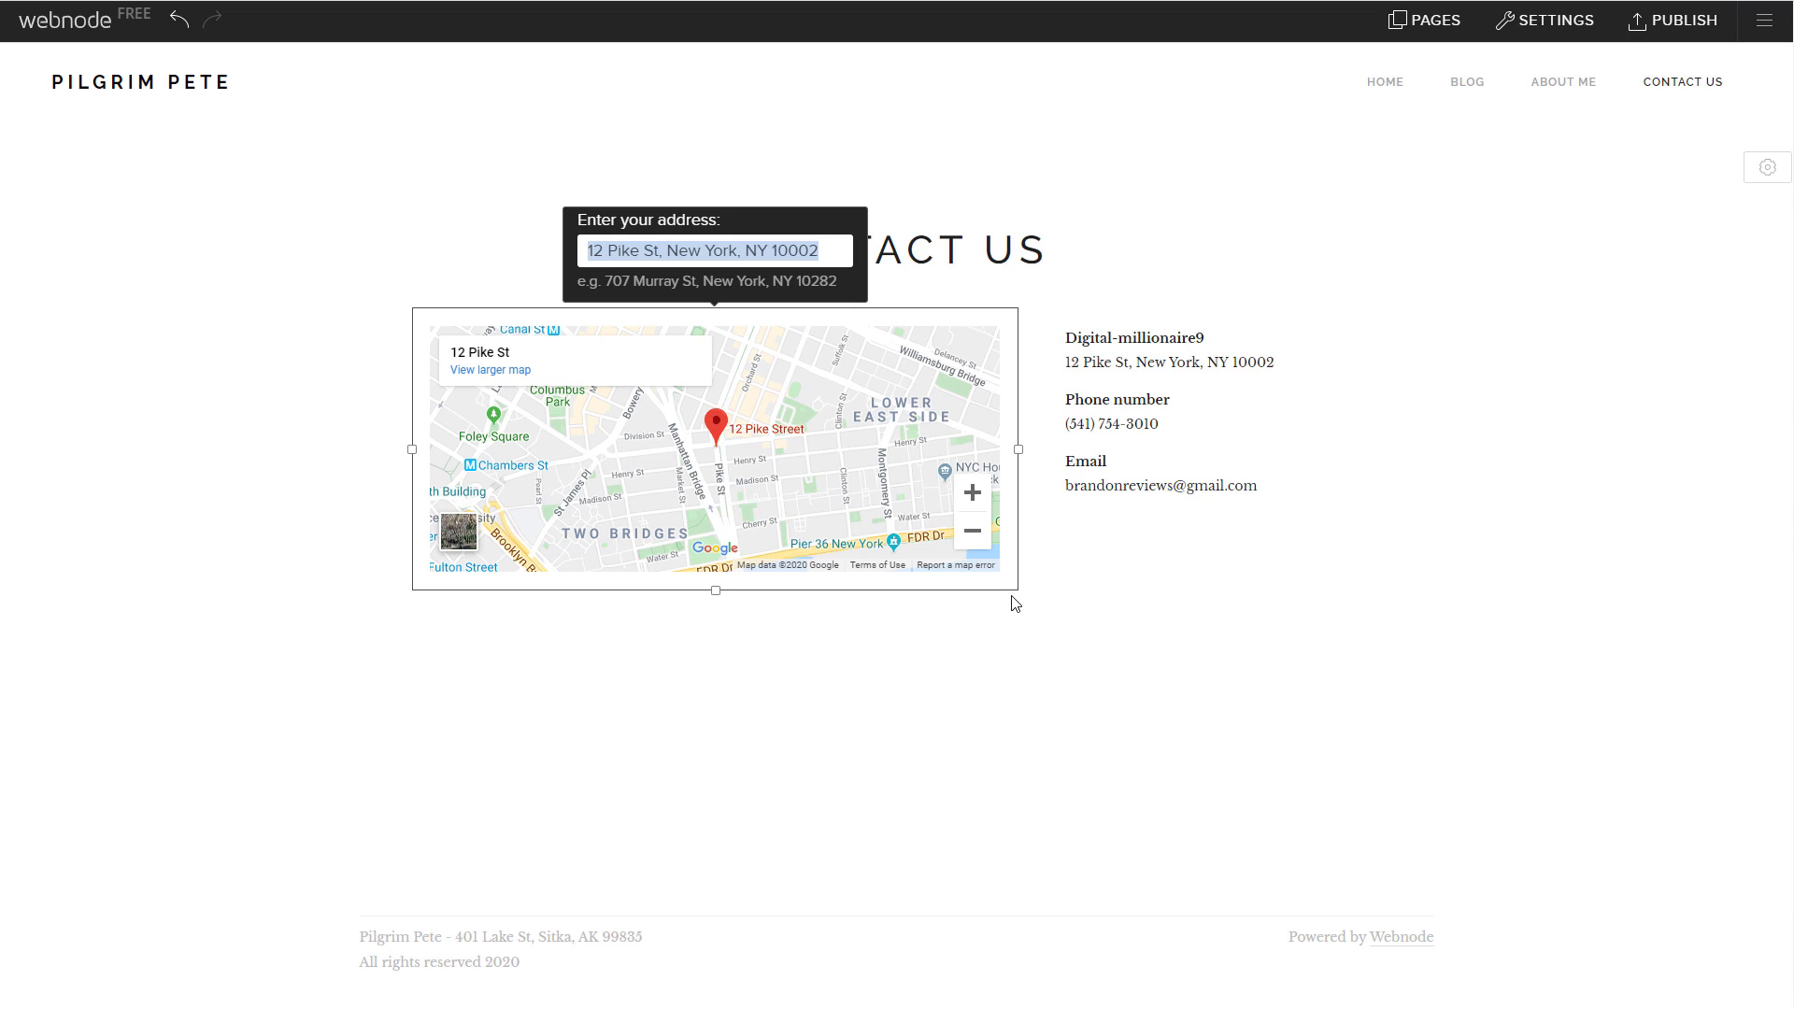
click(1141, 365)
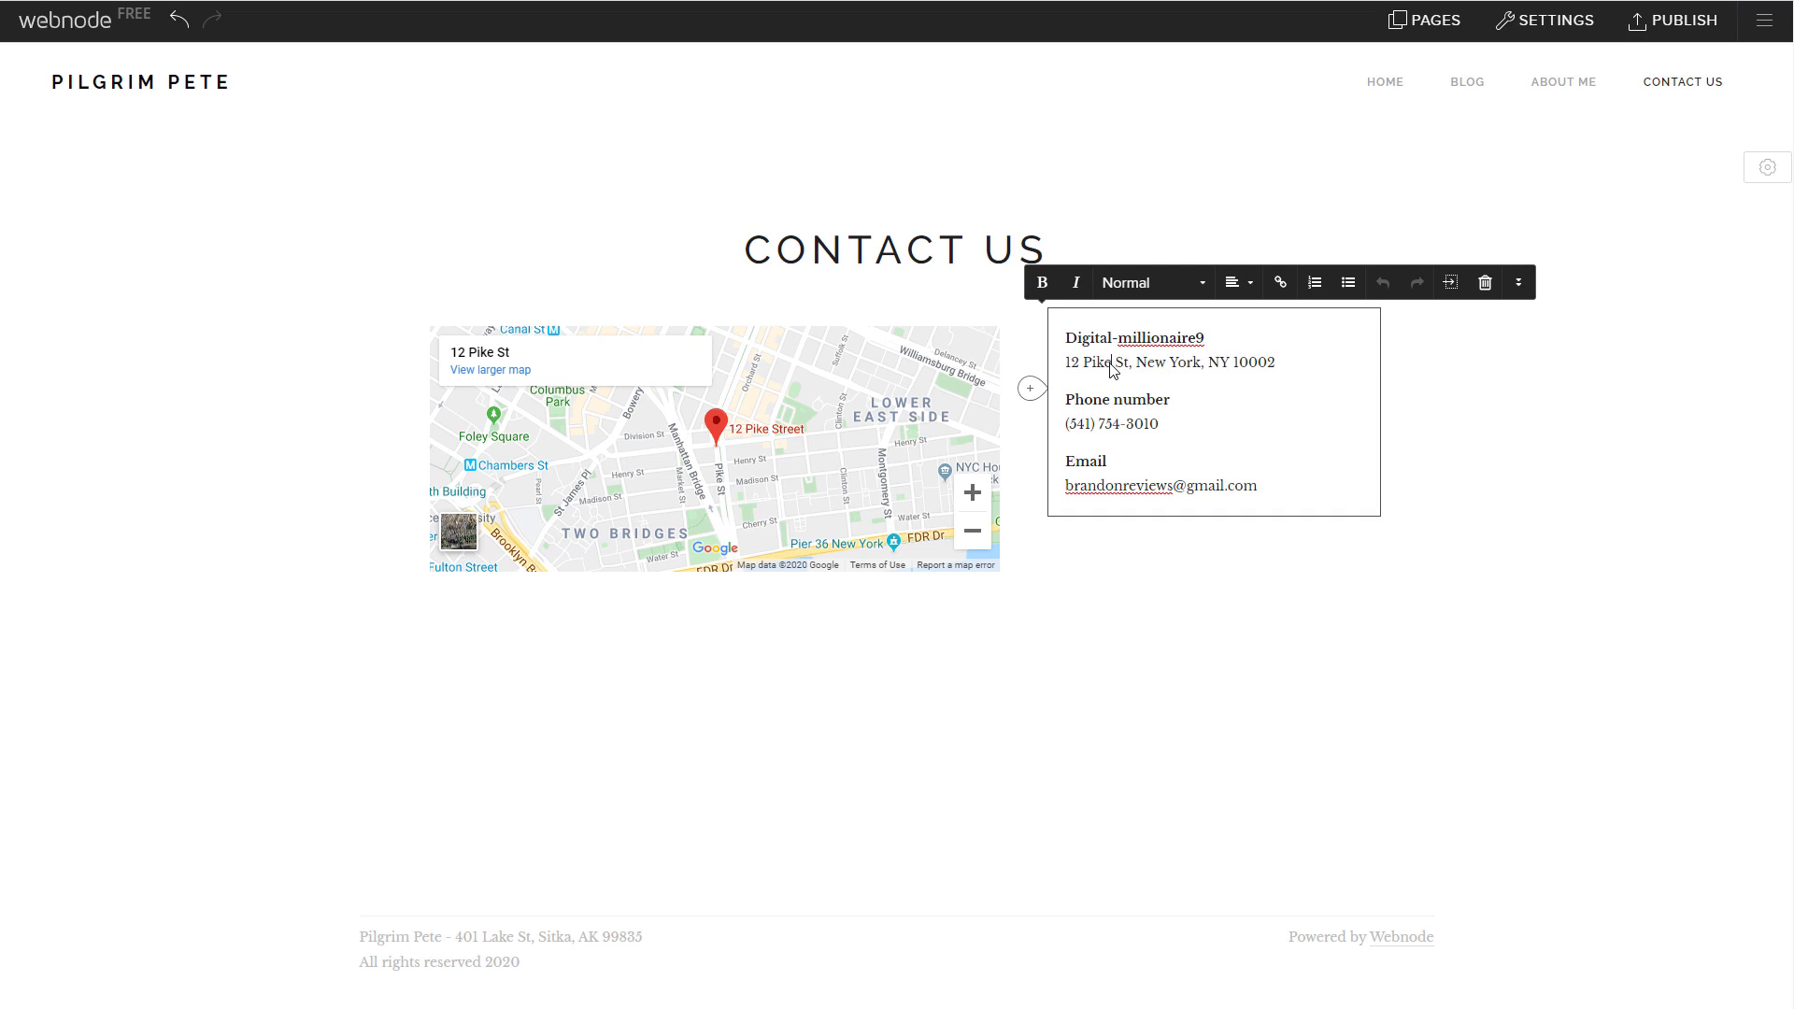
drag(1115, 365, 1111, 364)
click(1630, 990)
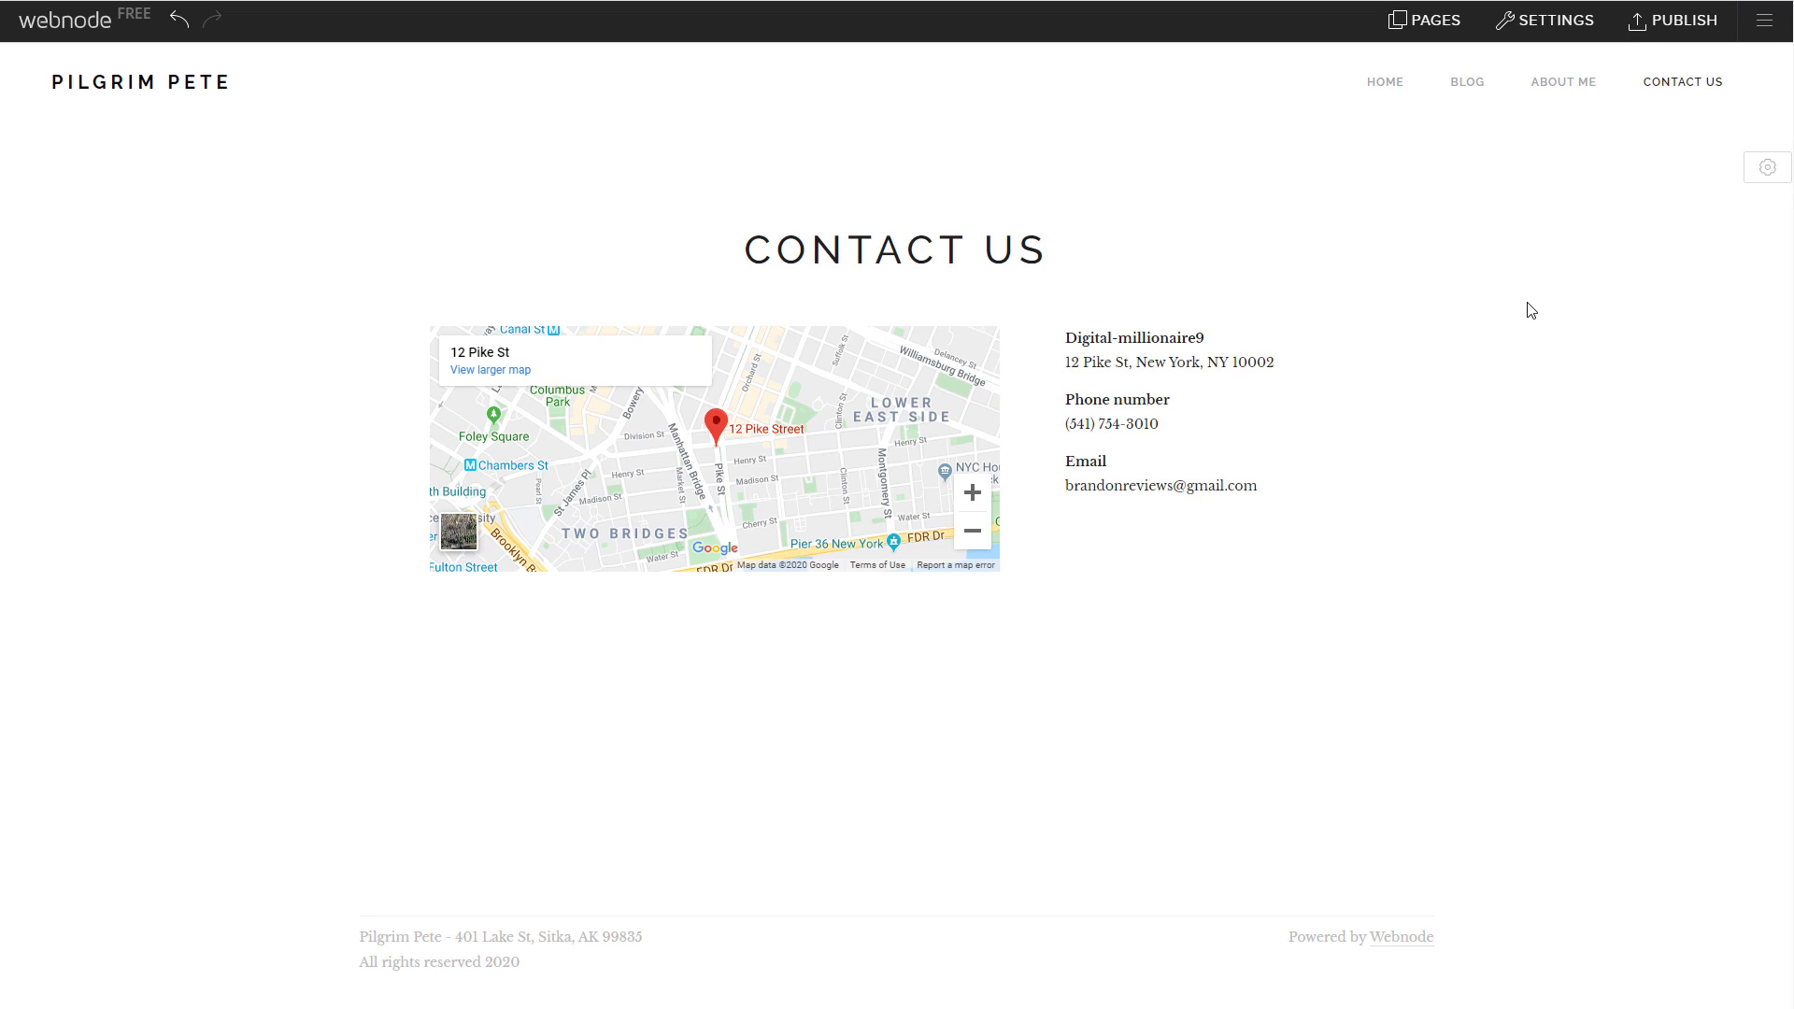
Step: Publish the website and review its live home page down through the services, menu and latest posts sections
click(1672, 37)
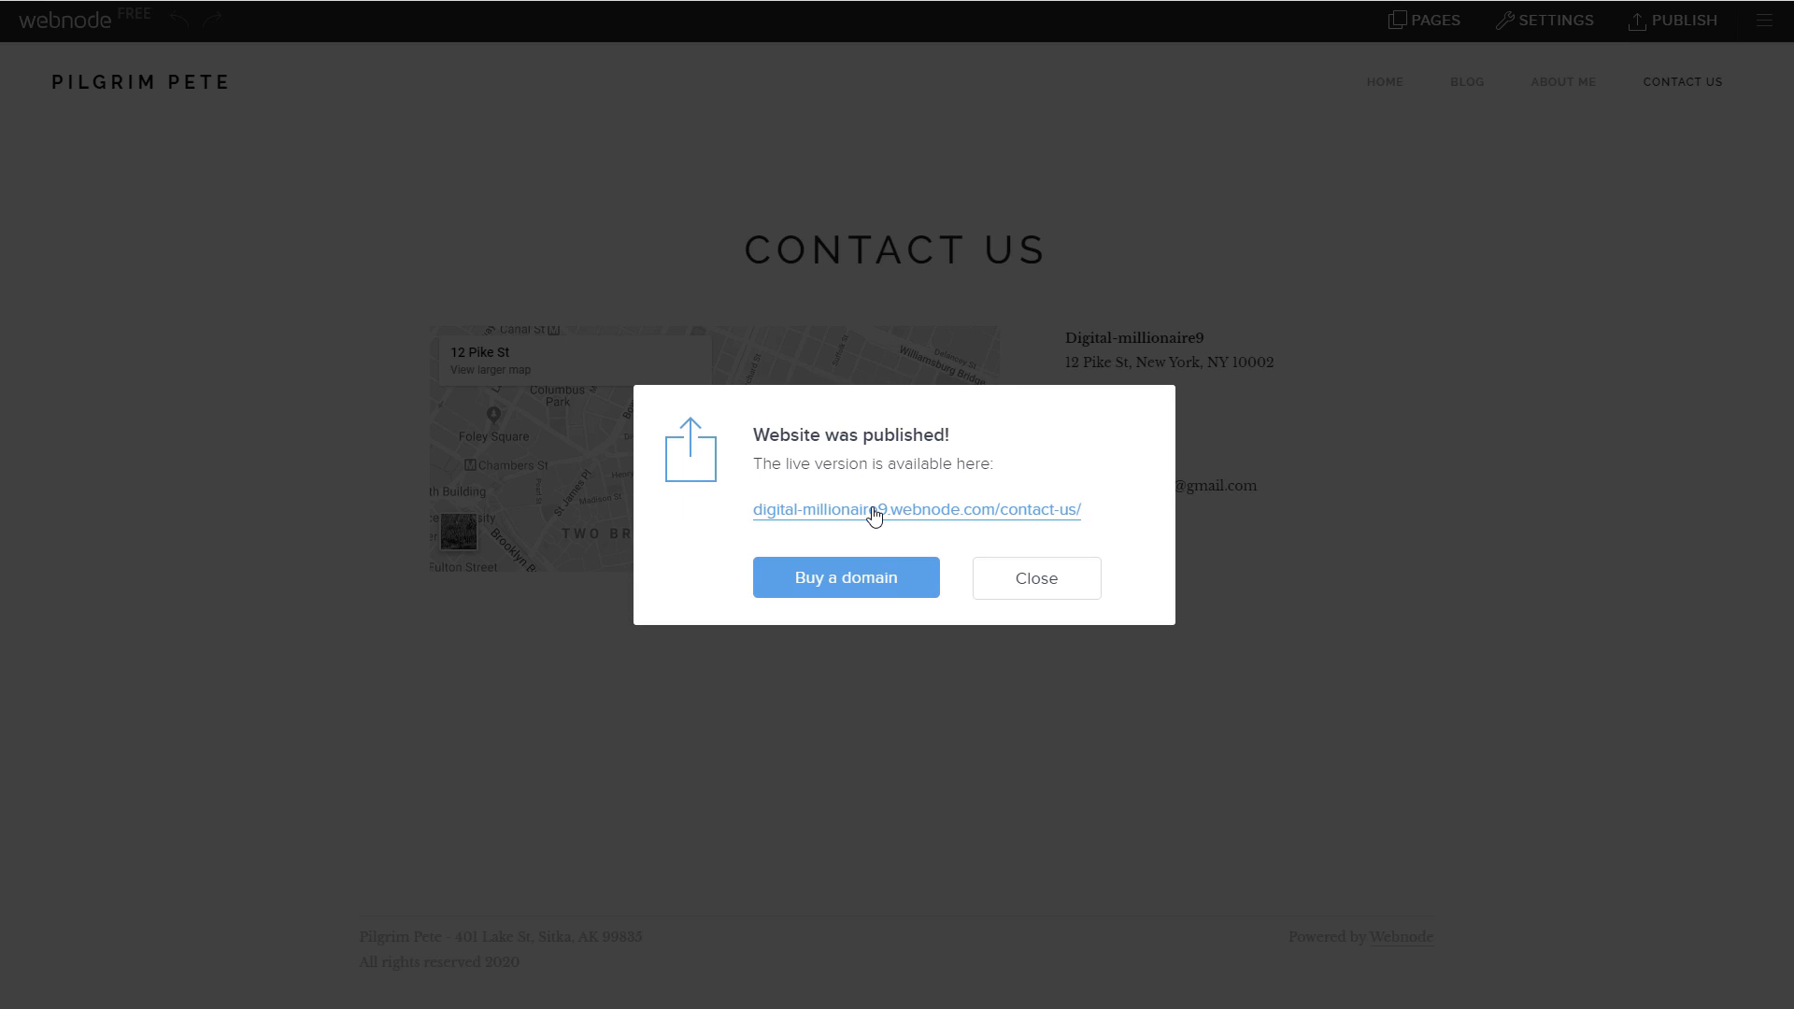
click(874, 512)
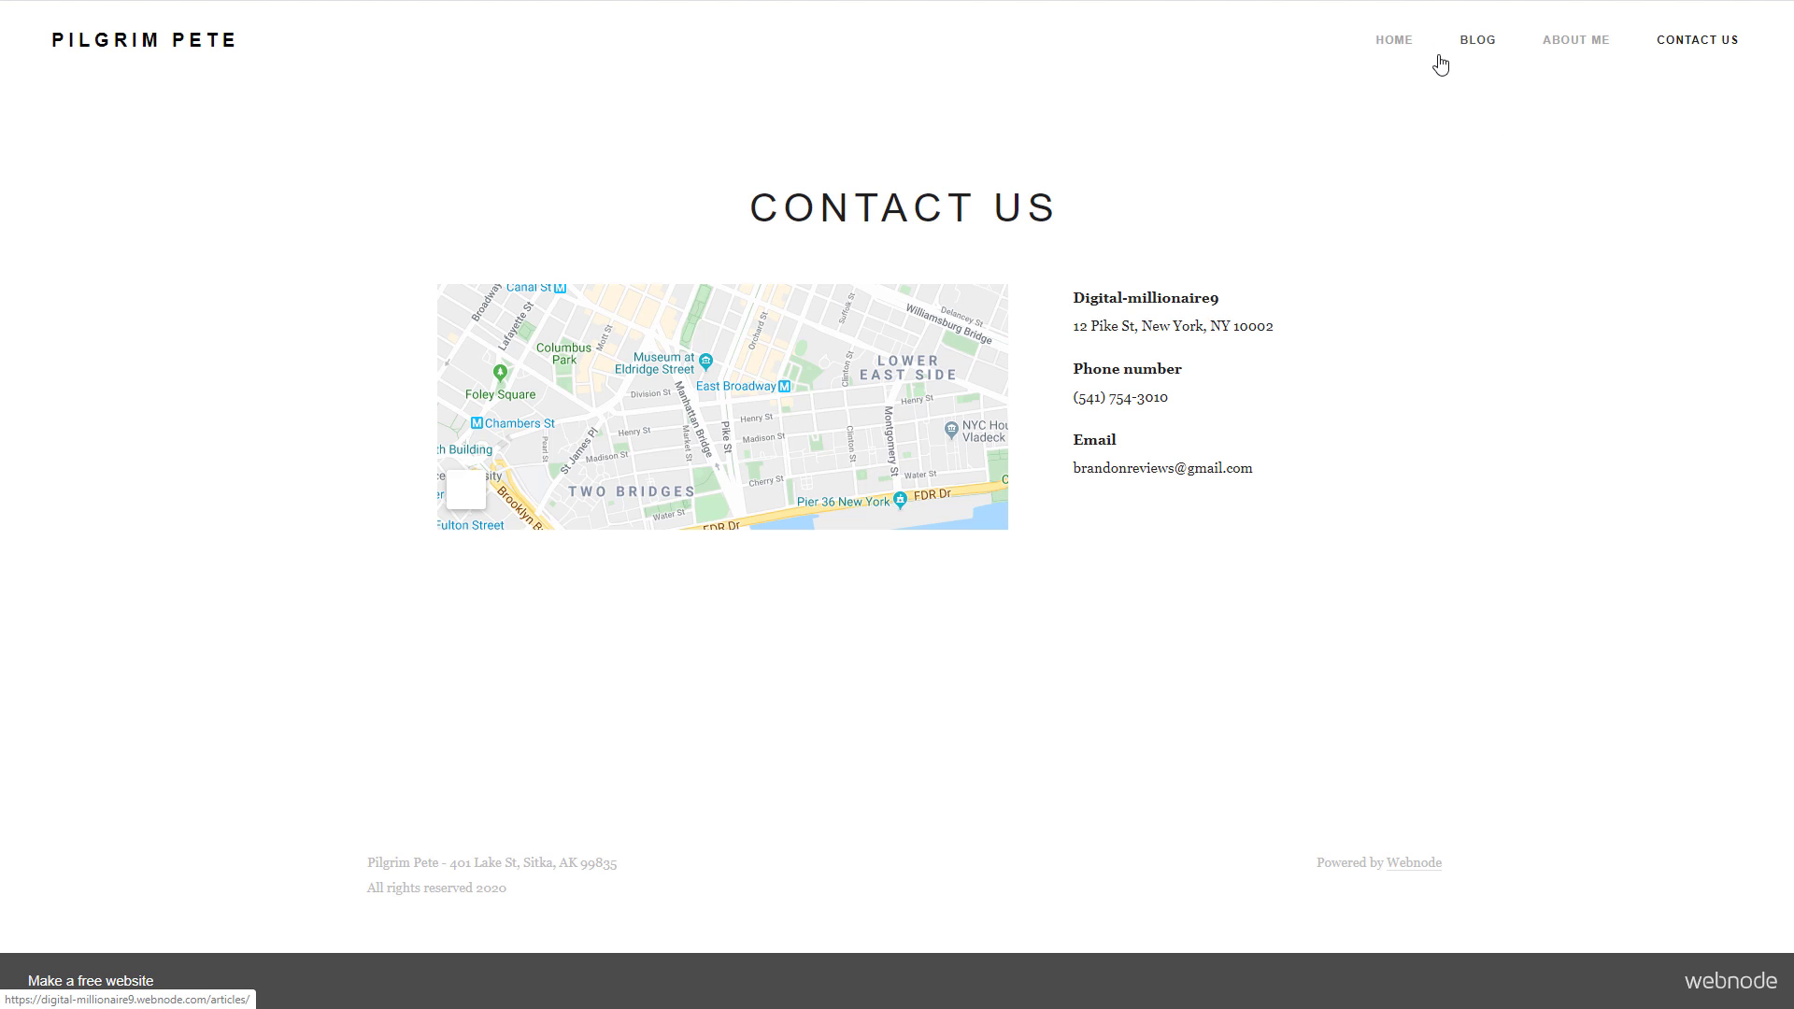
click(1400, 41)
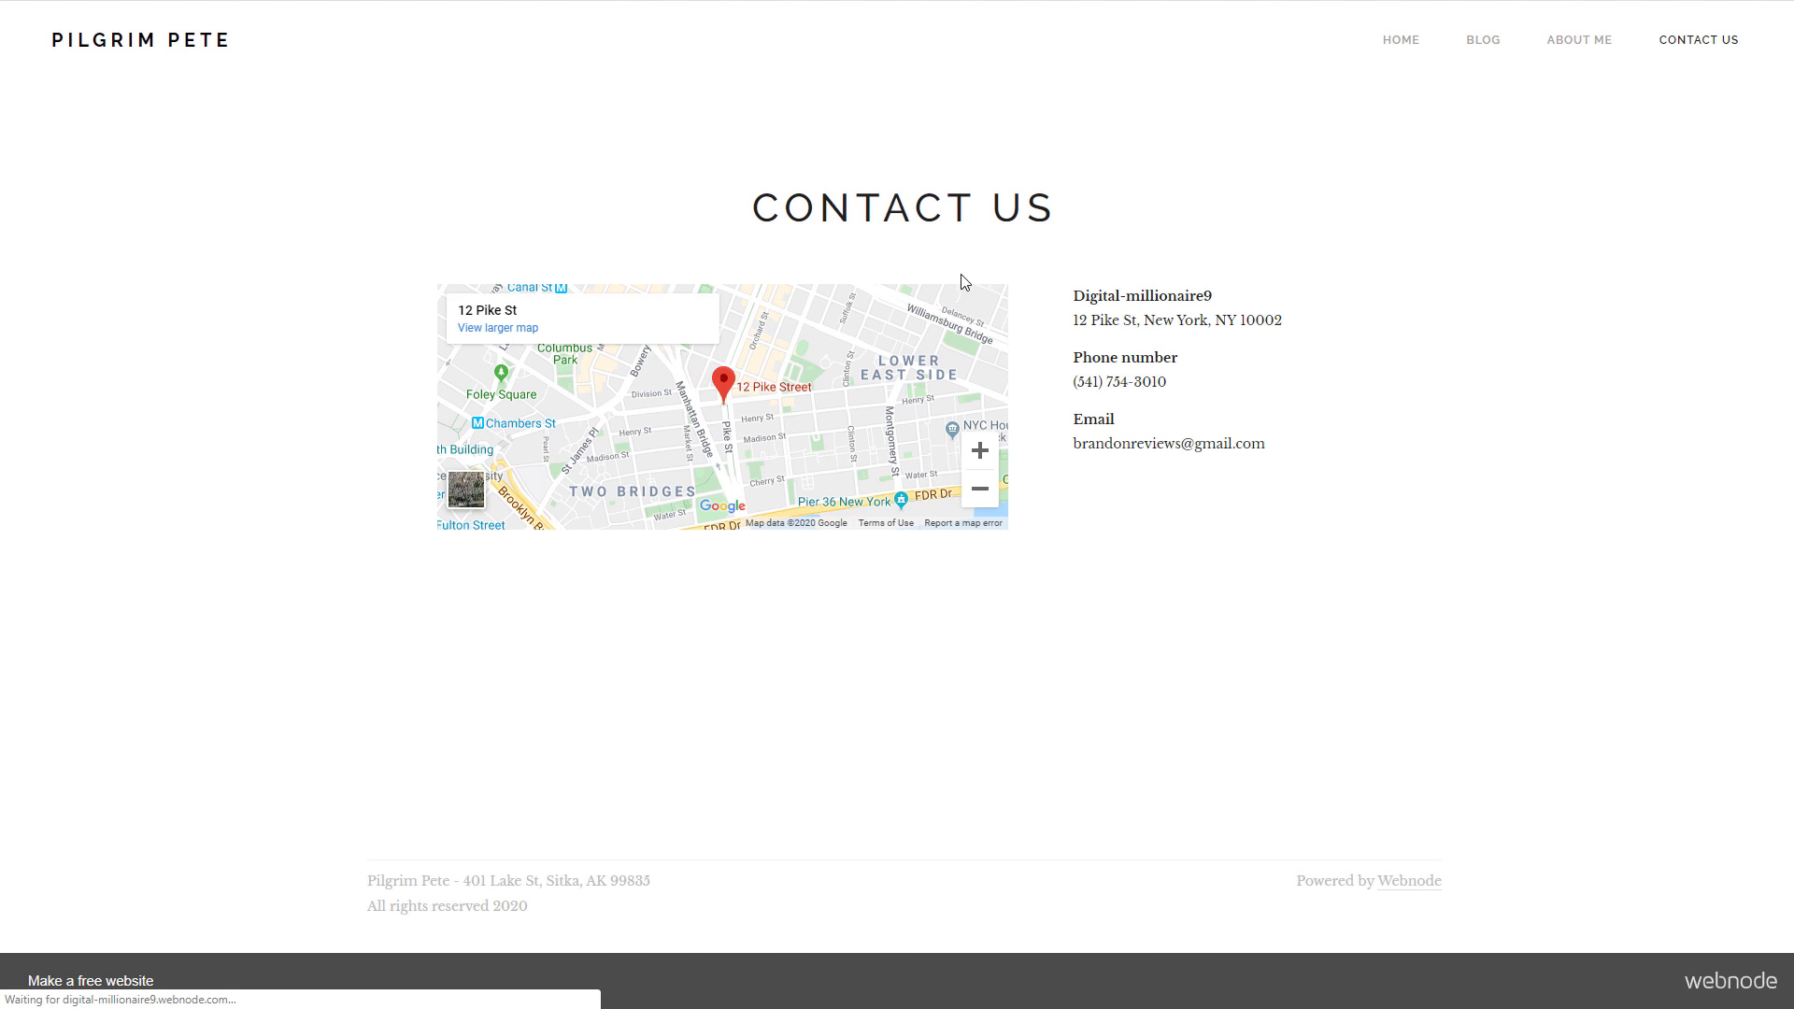
scroll(1041, 528, down, 15)
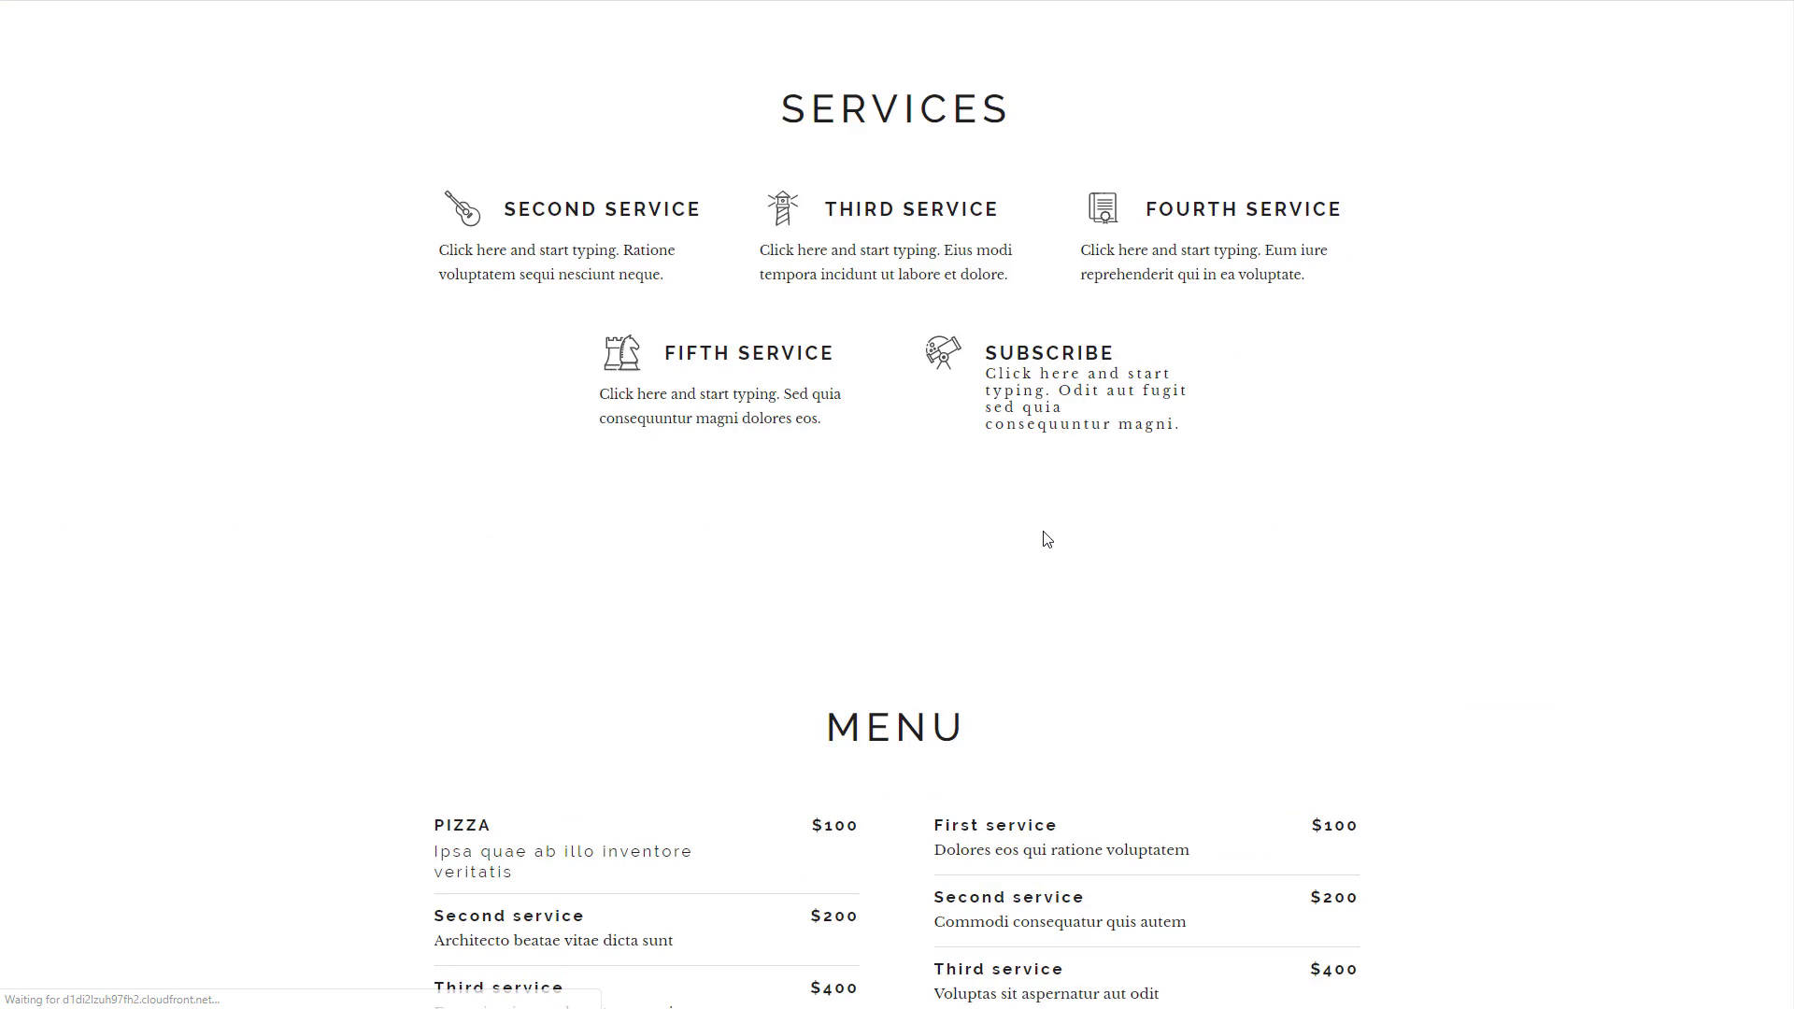
scroll(1043, 533, down, 10)
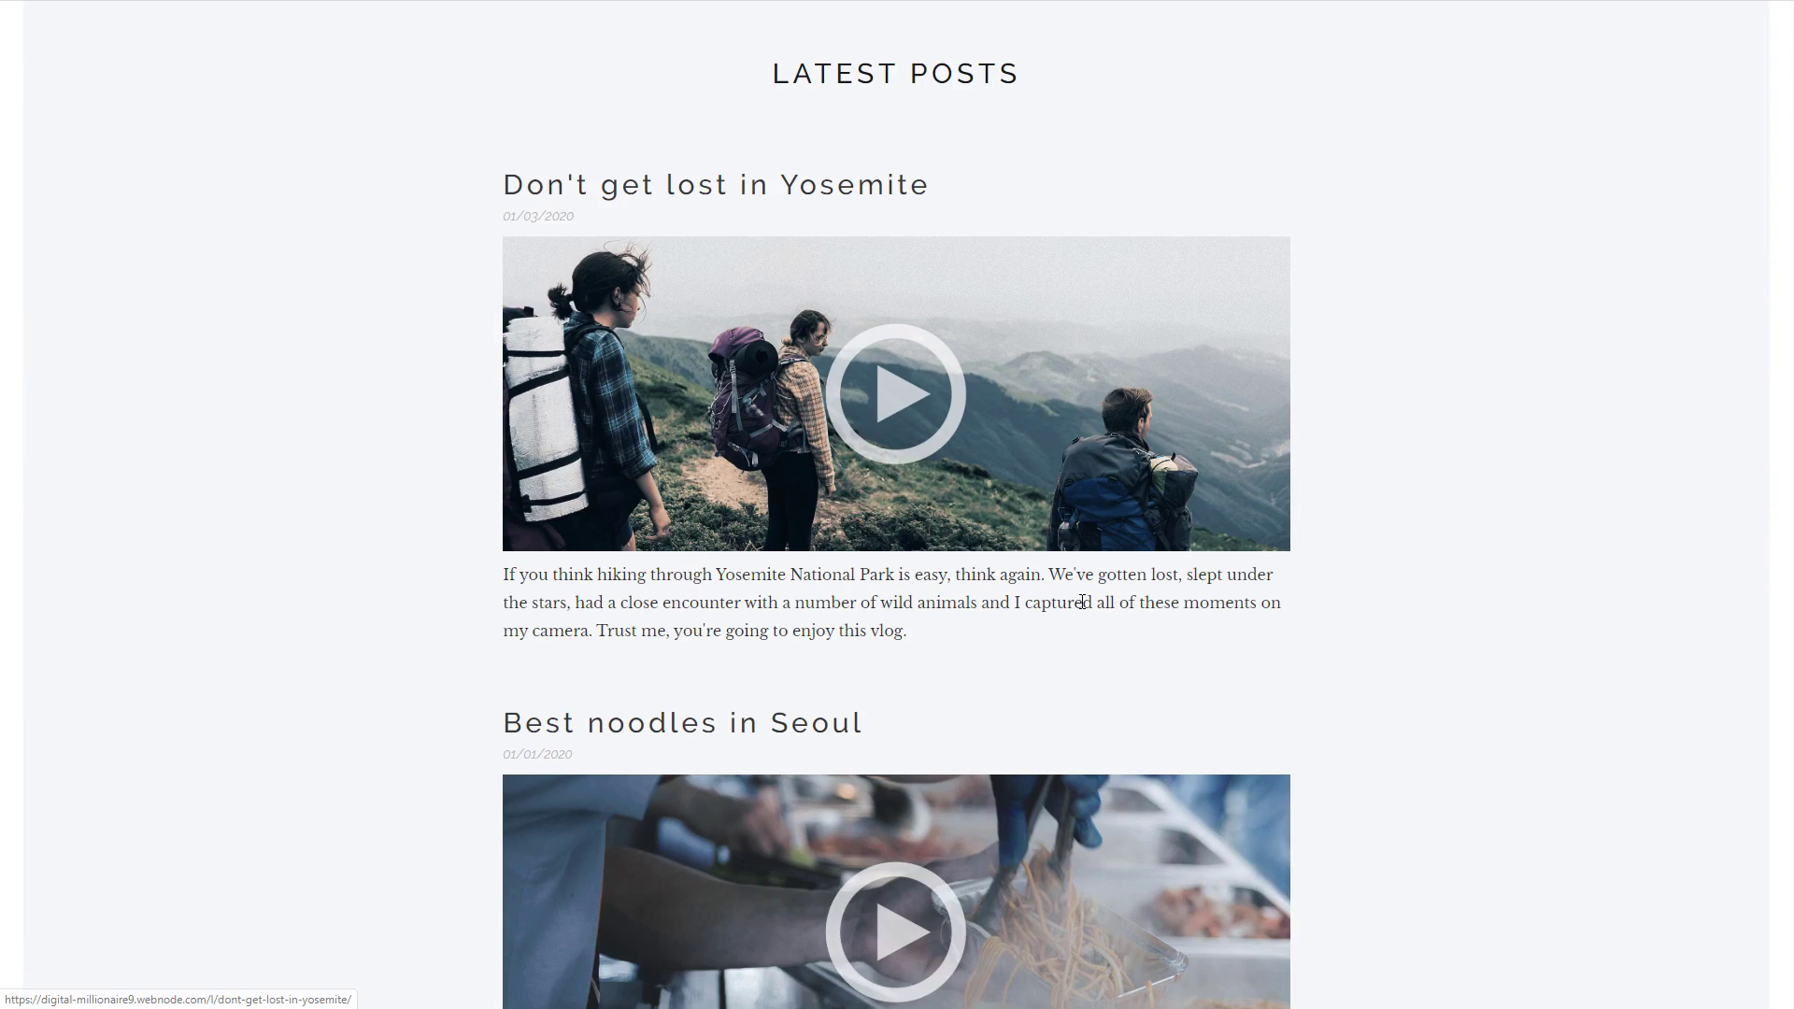
scroll(1267, 820, down, 5)
scroll(1417, 701, down, 5)
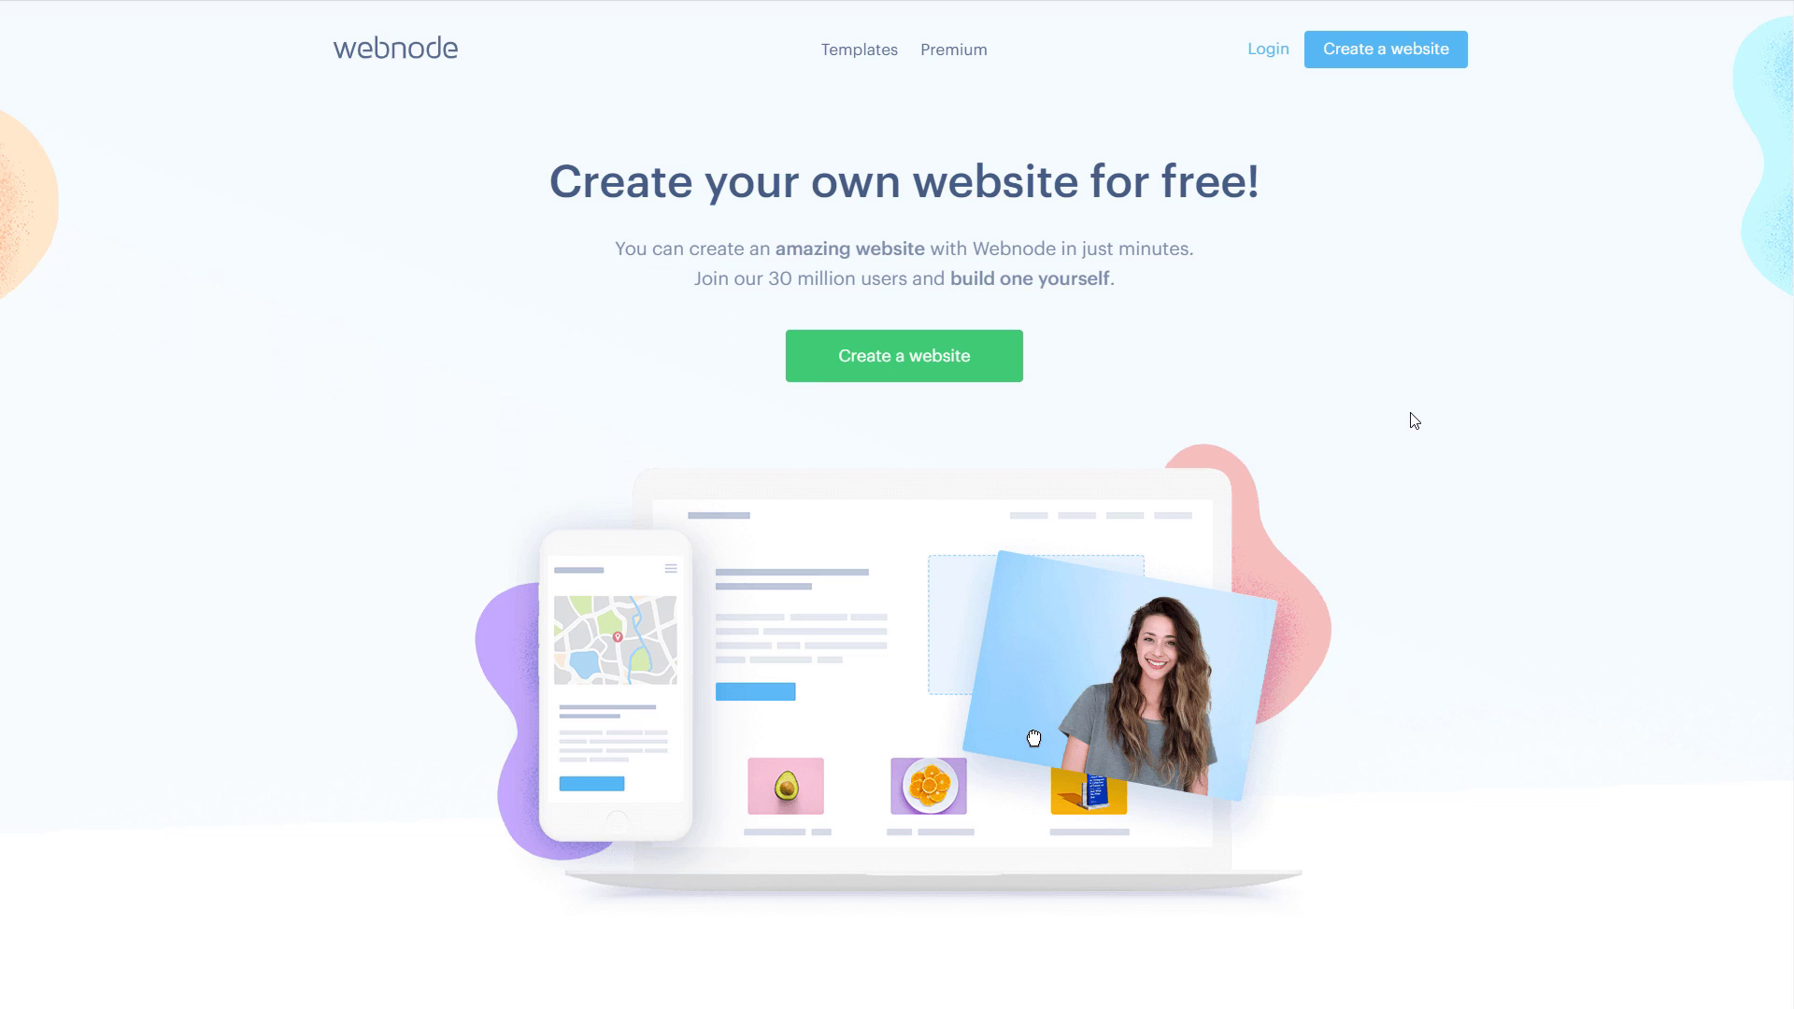
Step: Log in to the website builder account and reopen the Digital Millionaire project's home page for editing
click(1267, 53)
click(756, 622)
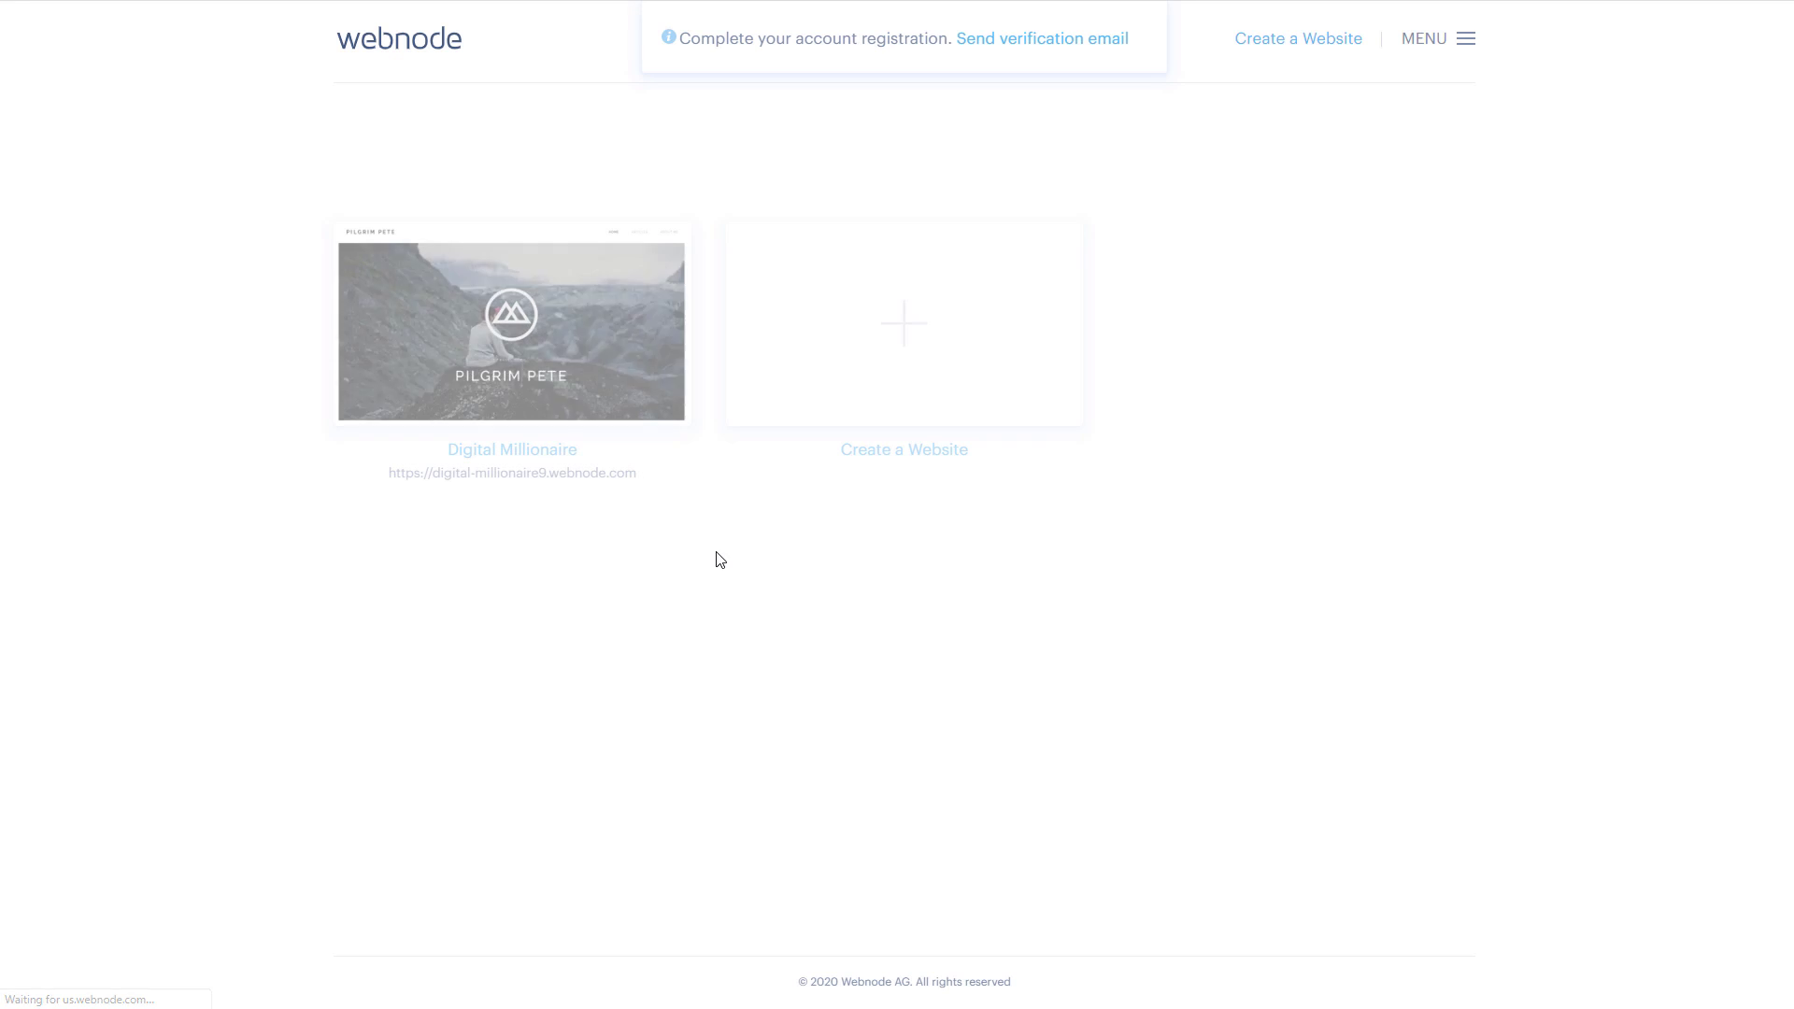
click(574, 343)
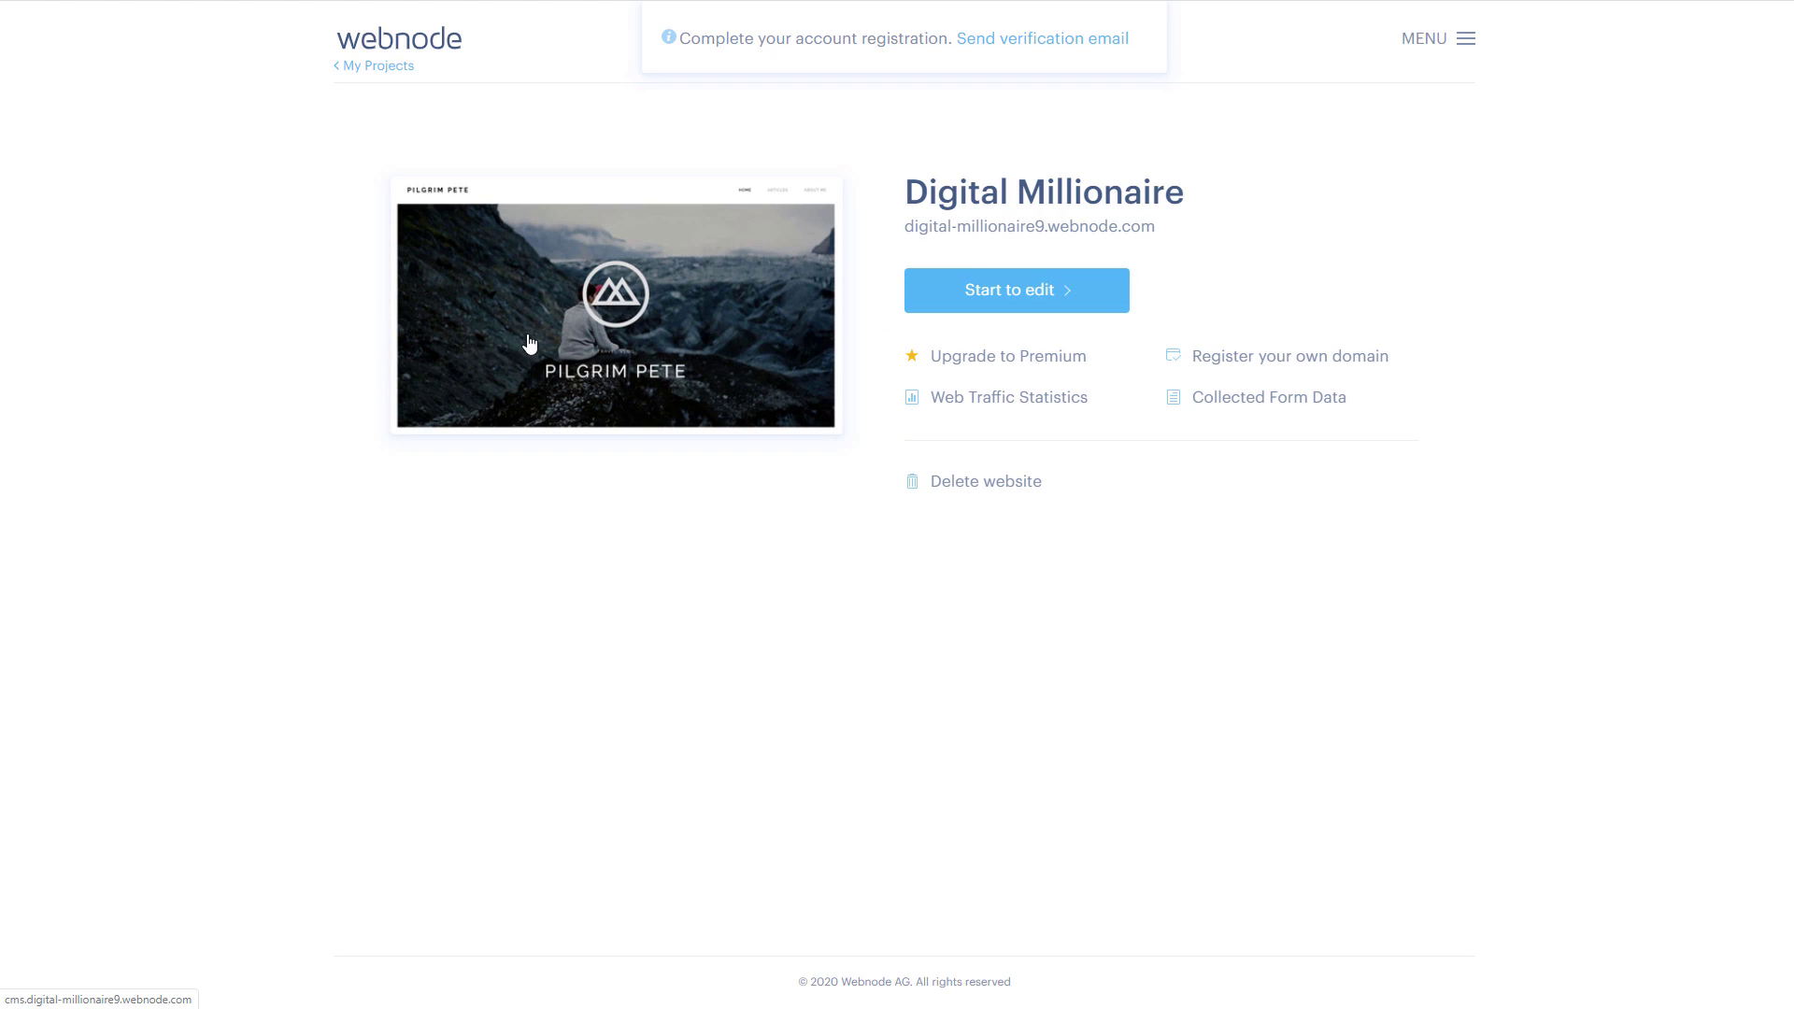
click(993, 301)
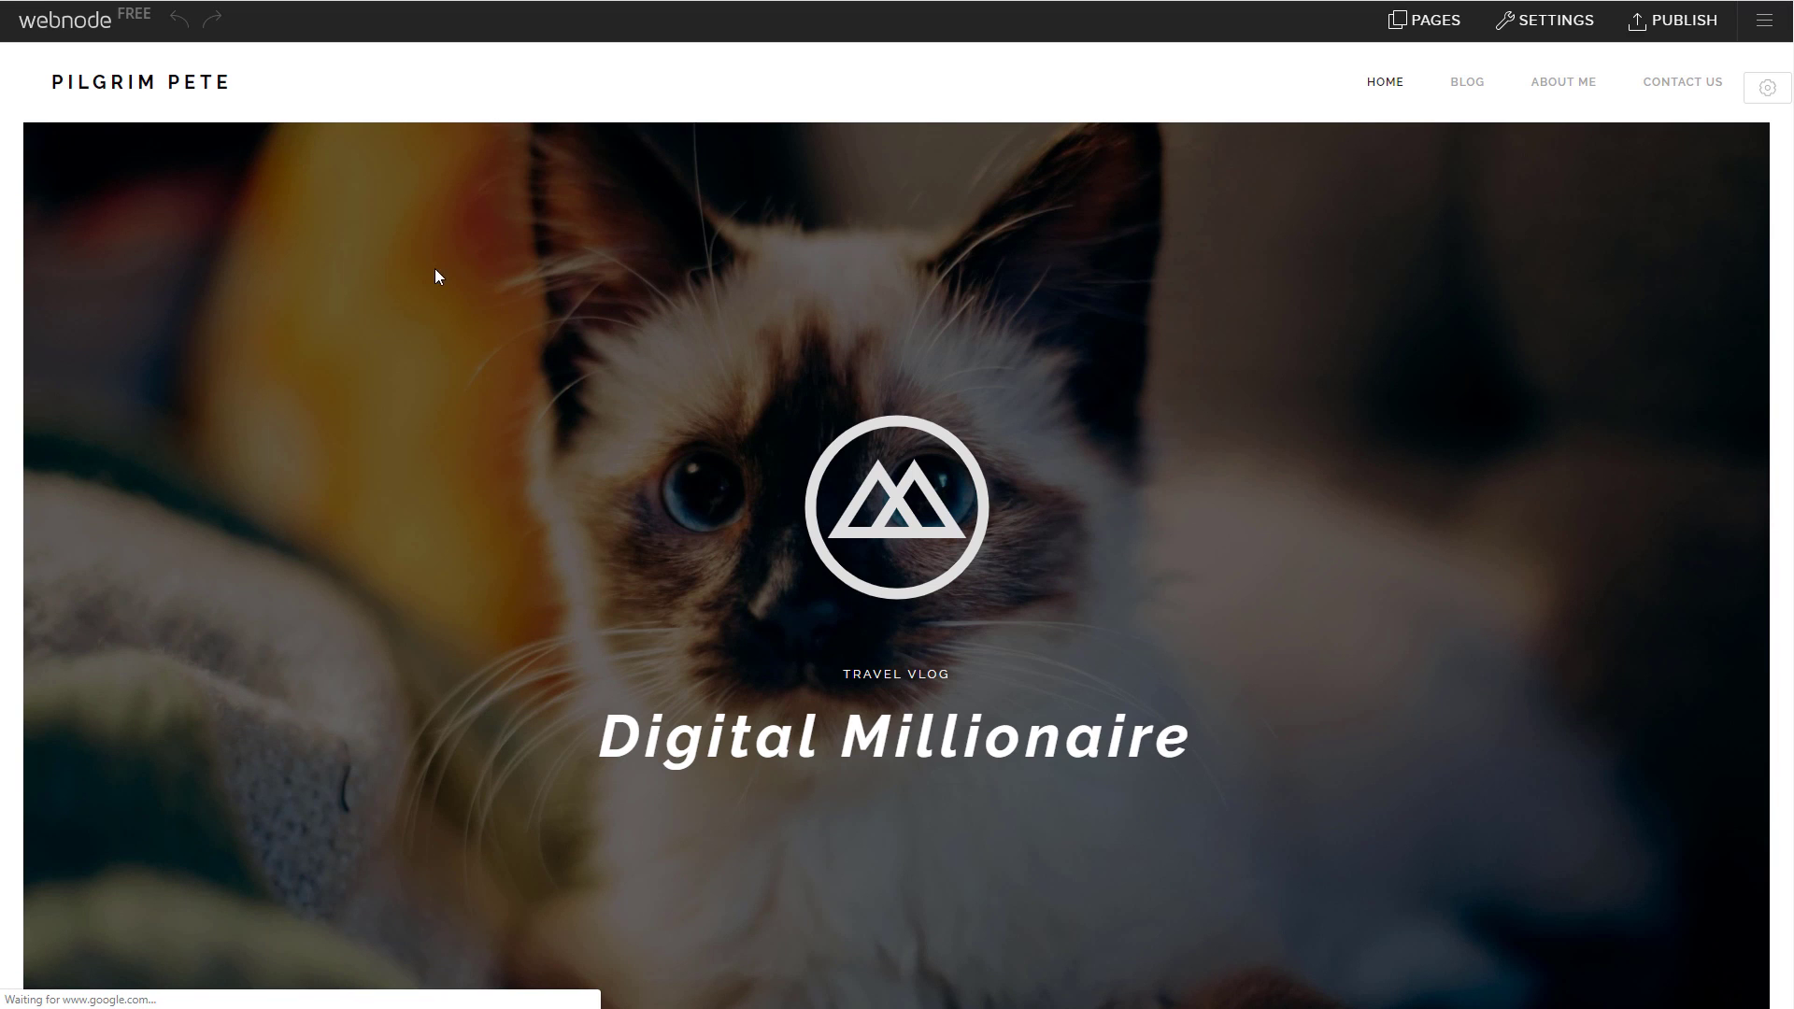
scroll(1093, 496, down, 10)
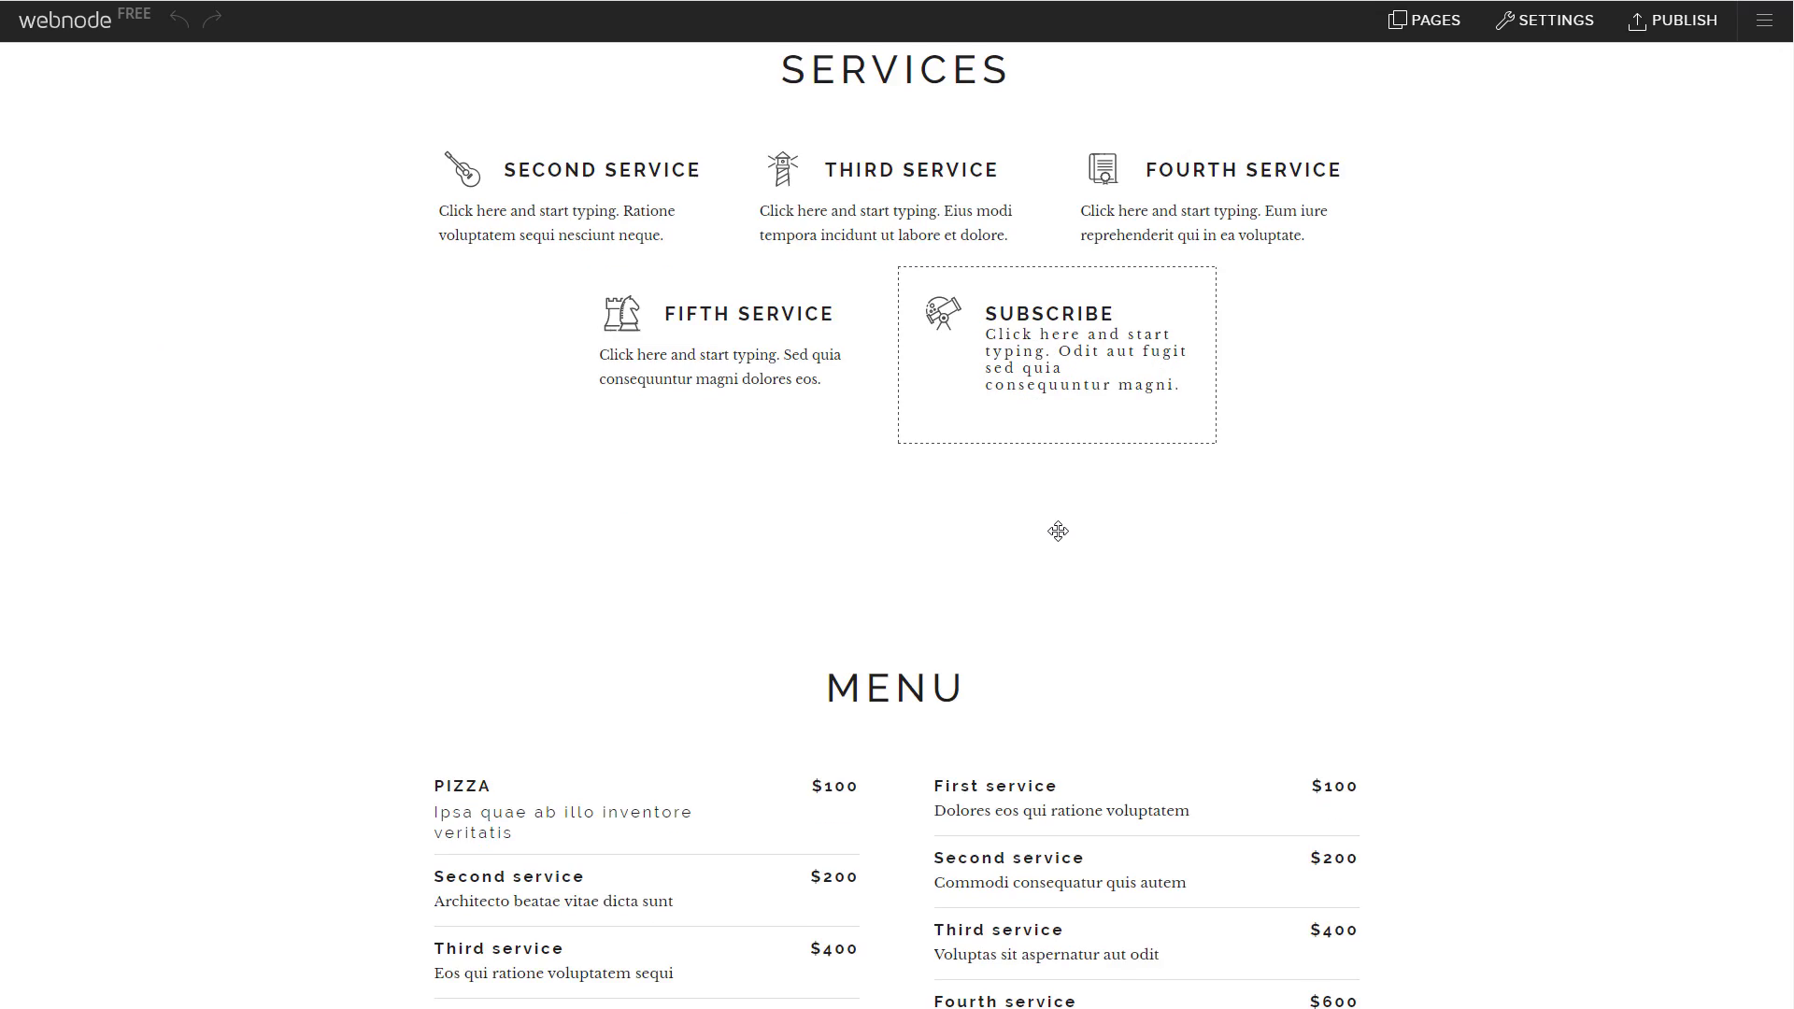